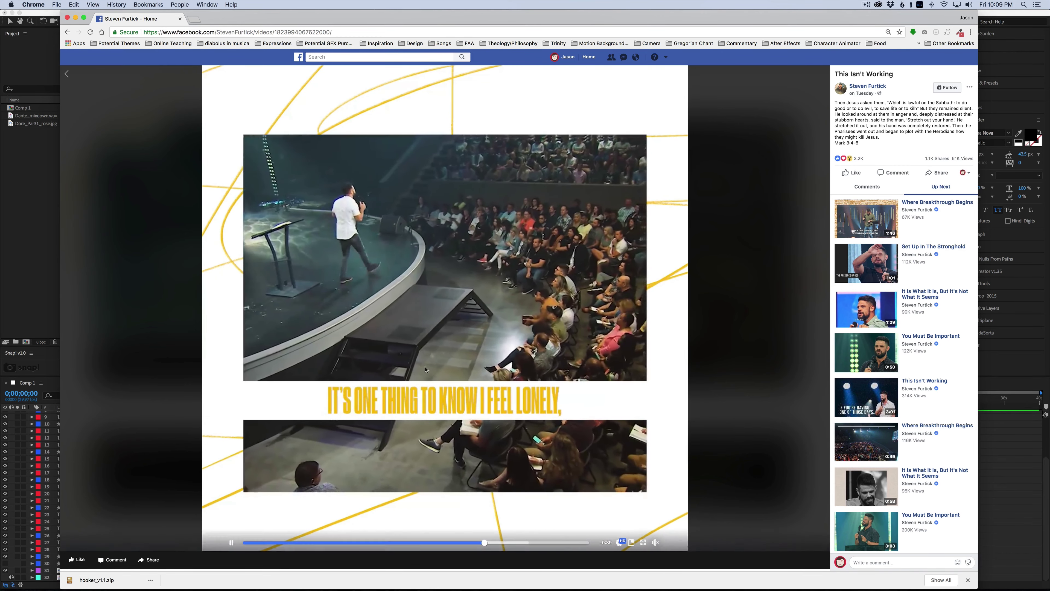
Step: Switch to After Effects and review the finished Comp 1 animation, playing it through and scrubbing across its text sections
click(1025, 445)
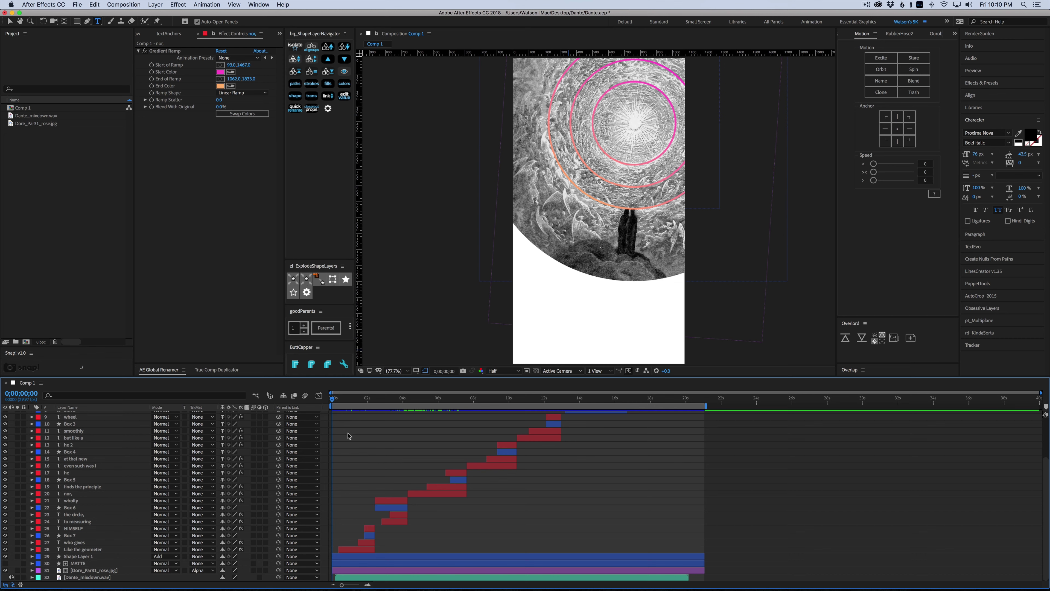
key(space)
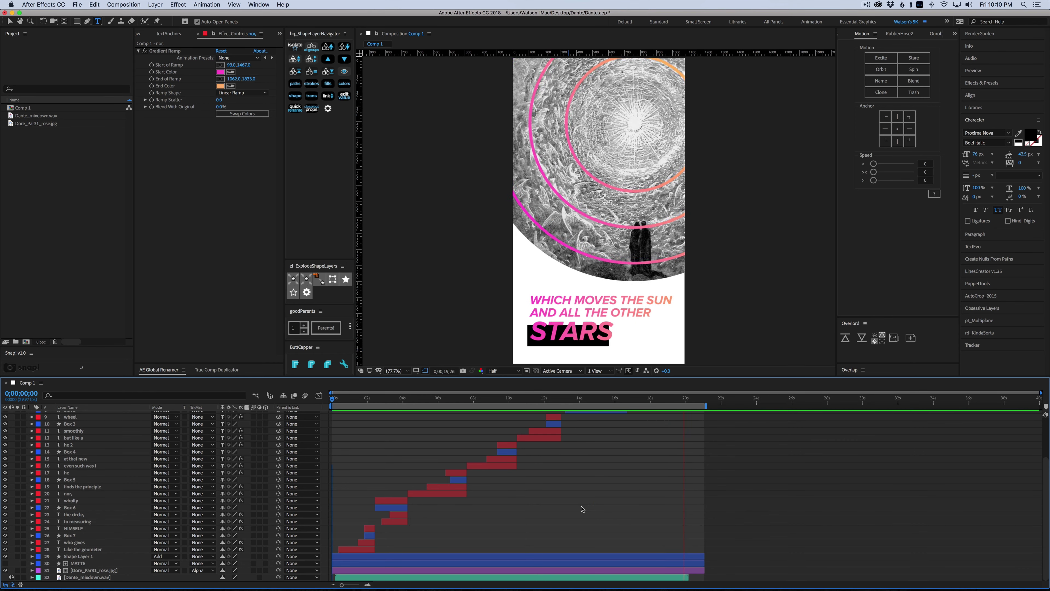
key(space)
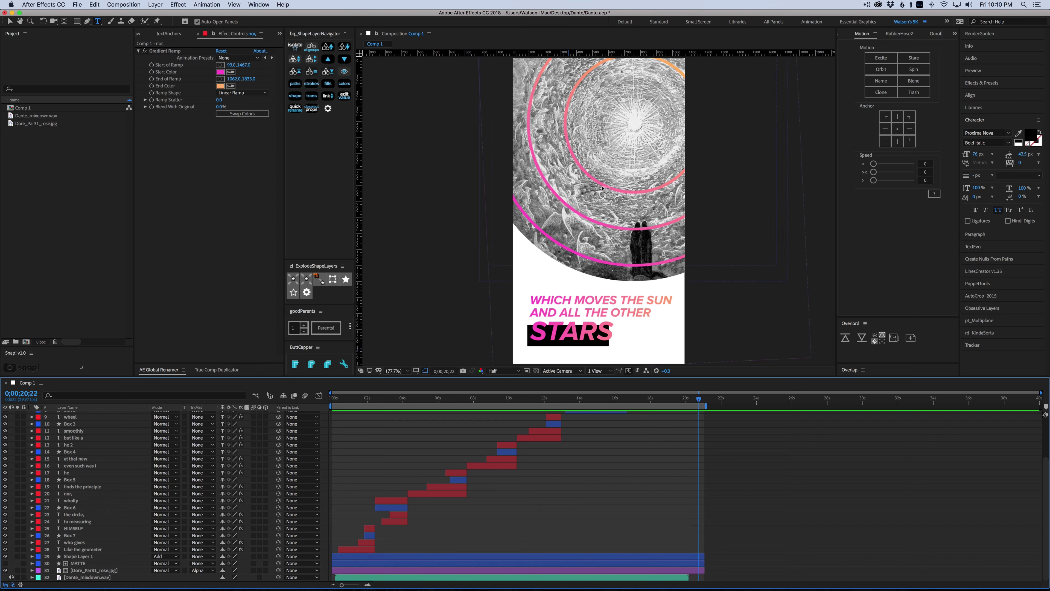
click(384, 399)
key(space)
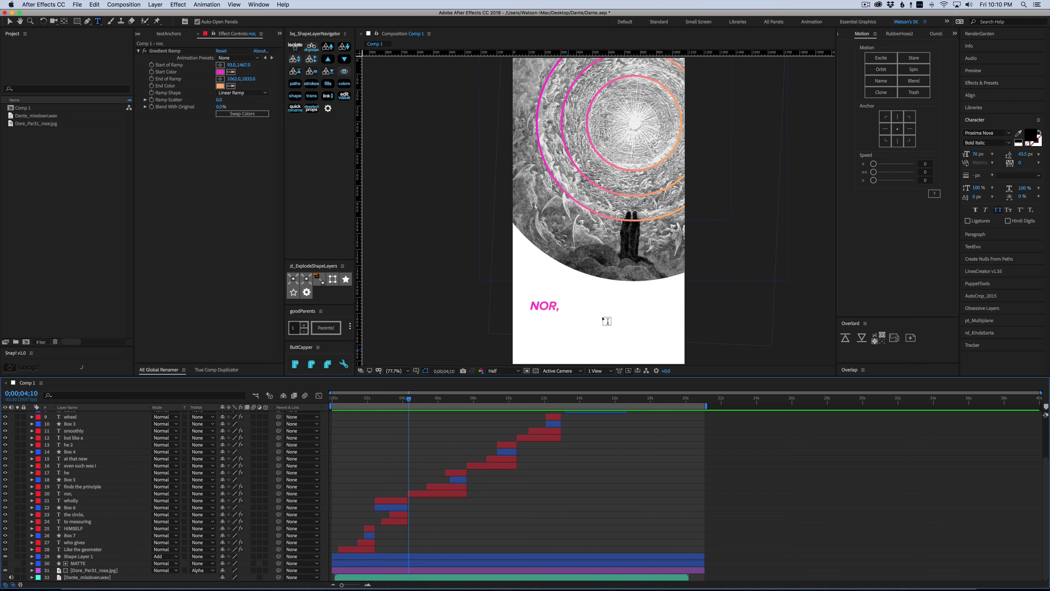
drag(410, 400, 570, 400)
key(o)
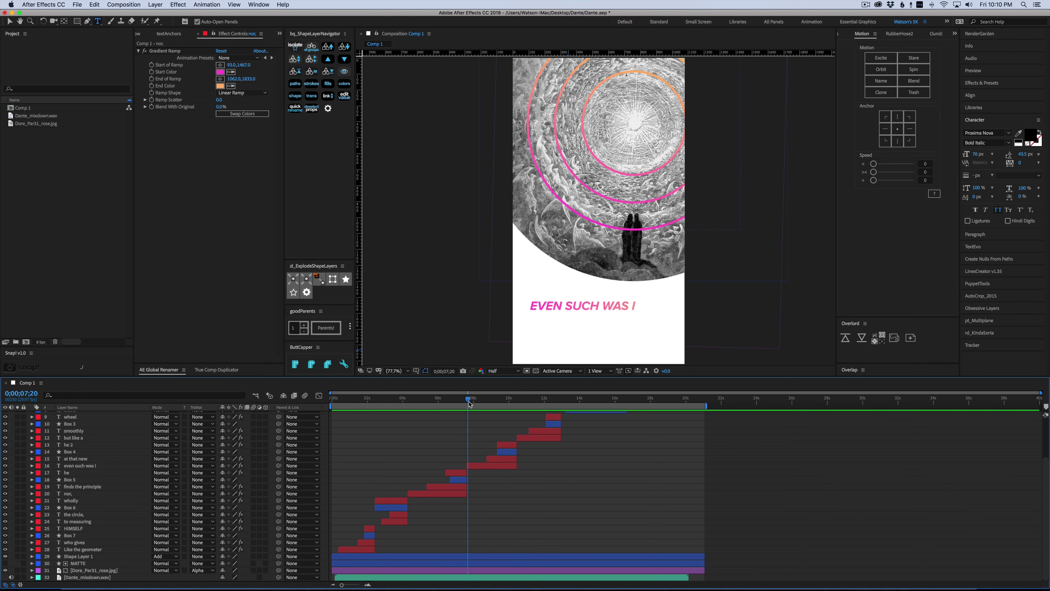
drag(467, 399, 532, 404)
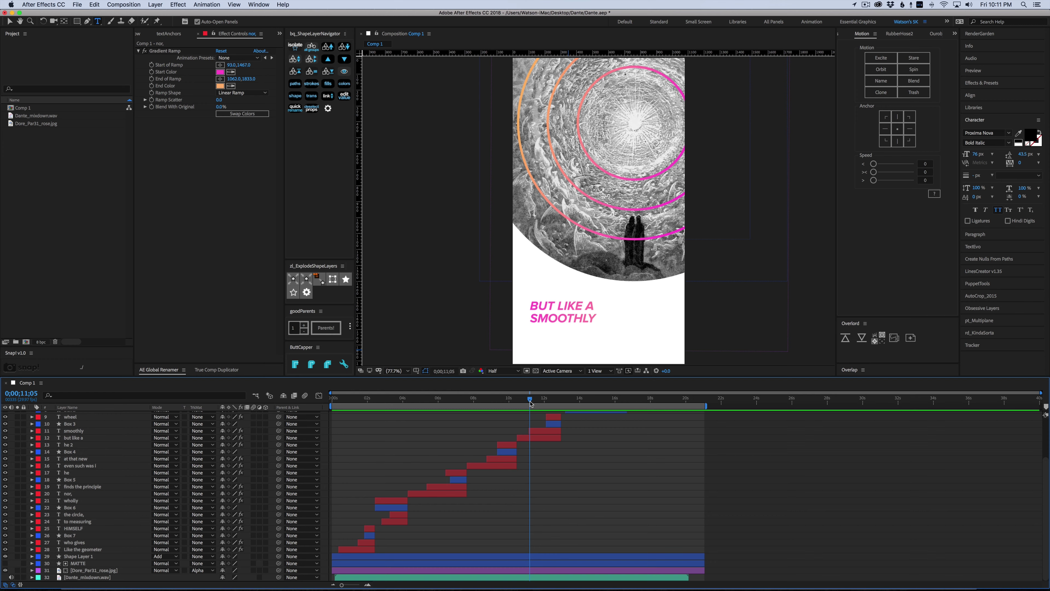
drag(530, 403, 597, 410)
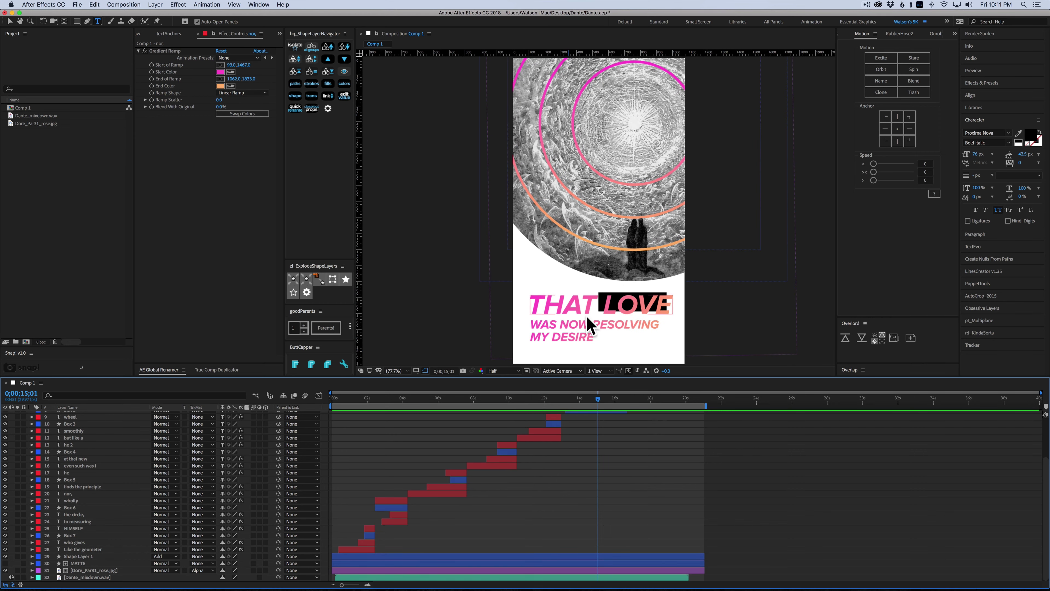
drag(598, 409, 497, 429)
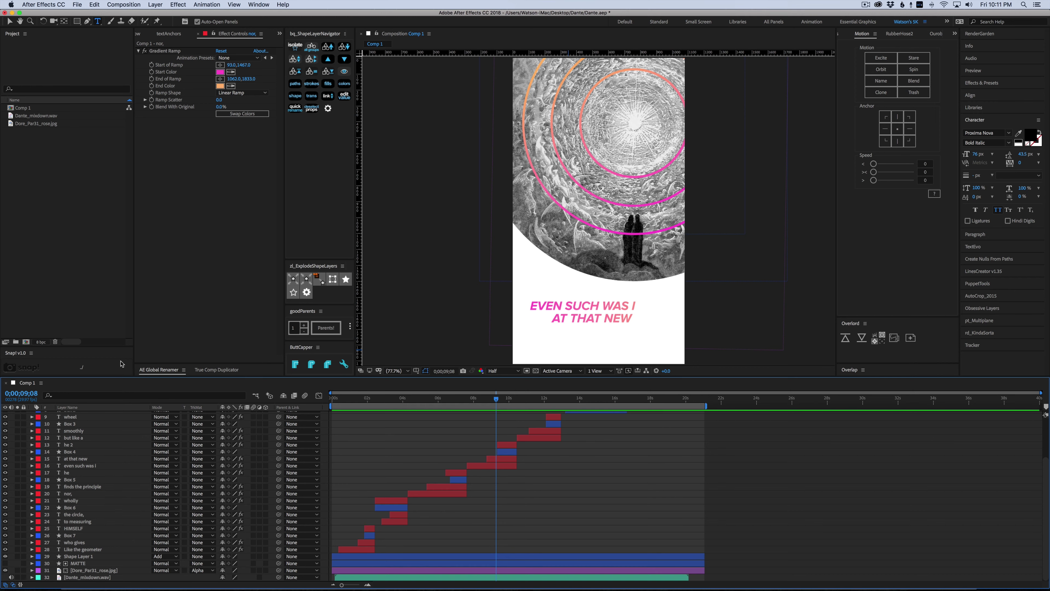
Step: Create a new composition named Dante at 1080 x 1920 px
key(super+n)
text(Dan)
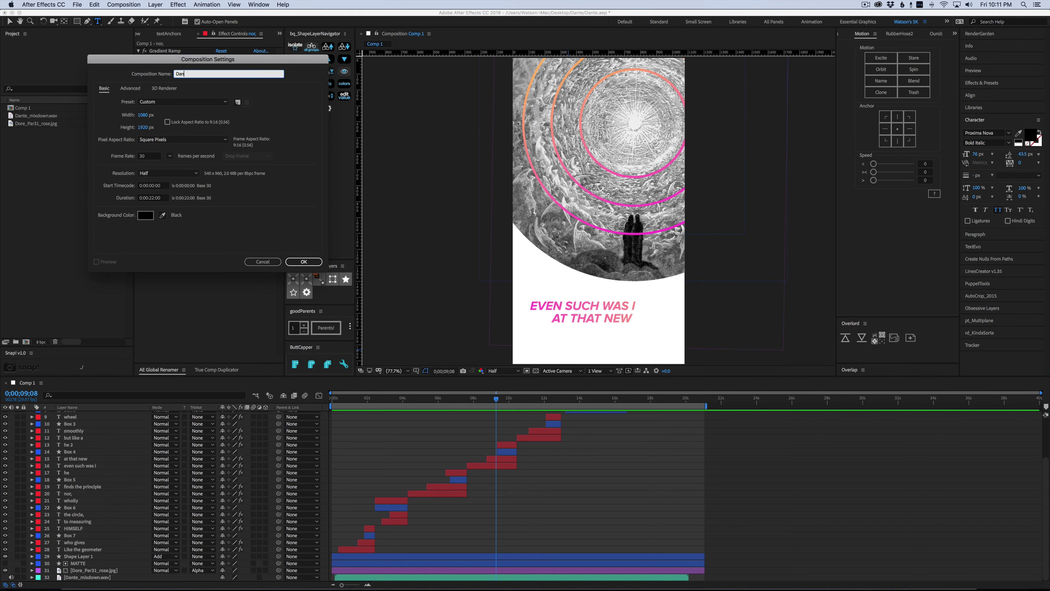
key(Tab)
key(Tab)
key(Tab)
key(Tab)
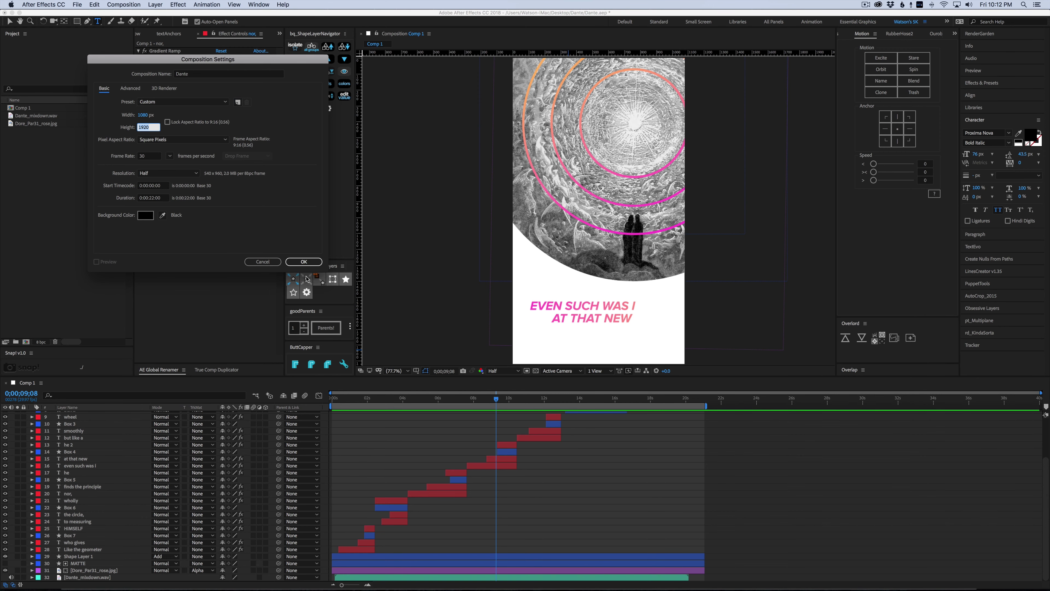
click(304, 262)
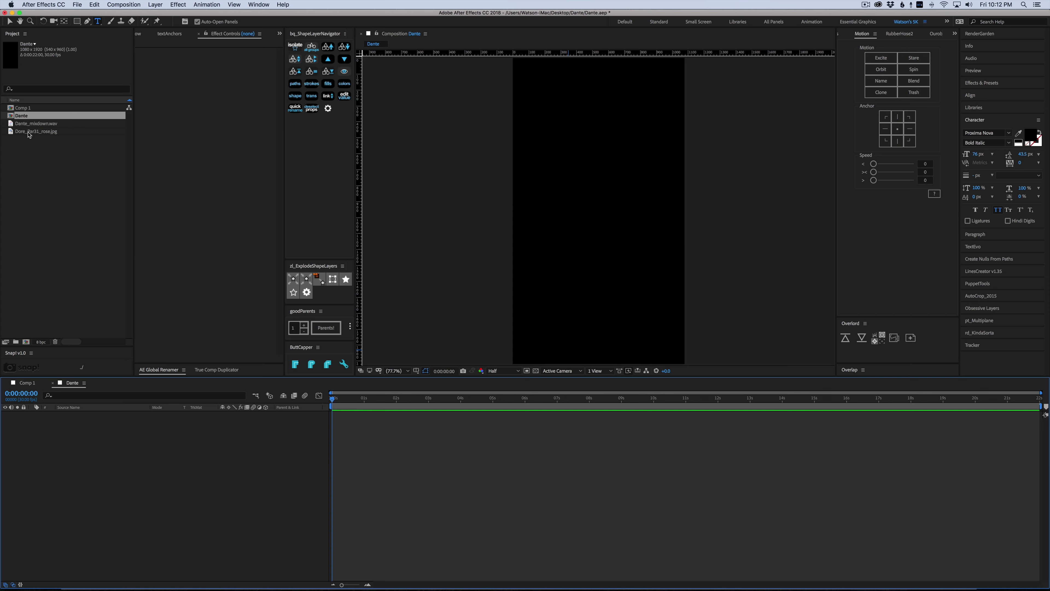
Step: Add the Dante_mixdown.wav audio to the Dante composition and shift it to start slightly after the beginning
drag(29, 124, 119, 457)
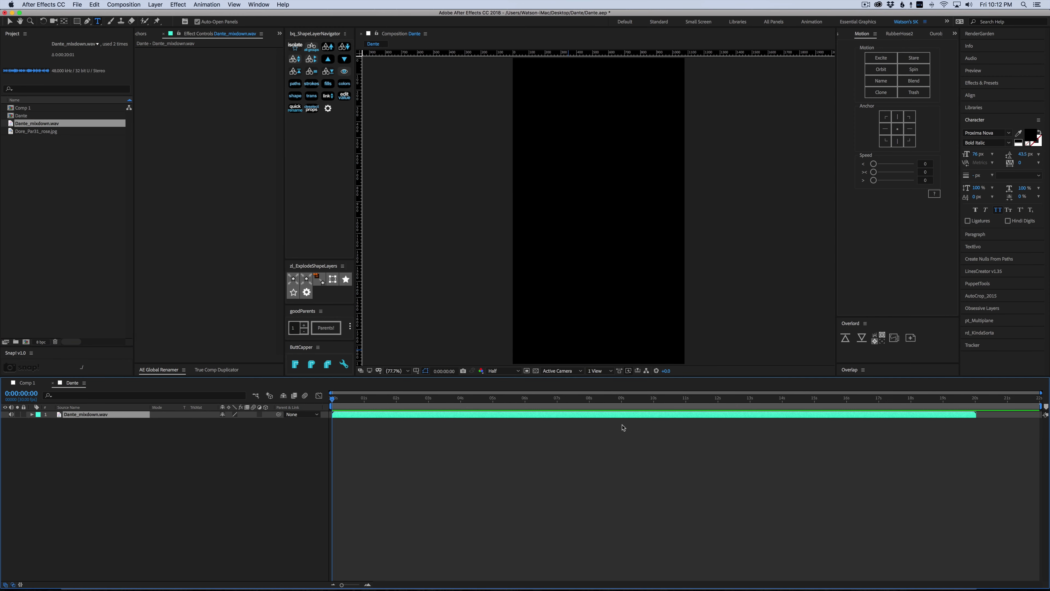
drag(350, 416, 352, 416)
Step: End the work area where the audio layer ends and trim the composition to that work area
drag(1043, 408, 983, 408)
click(956, 445)
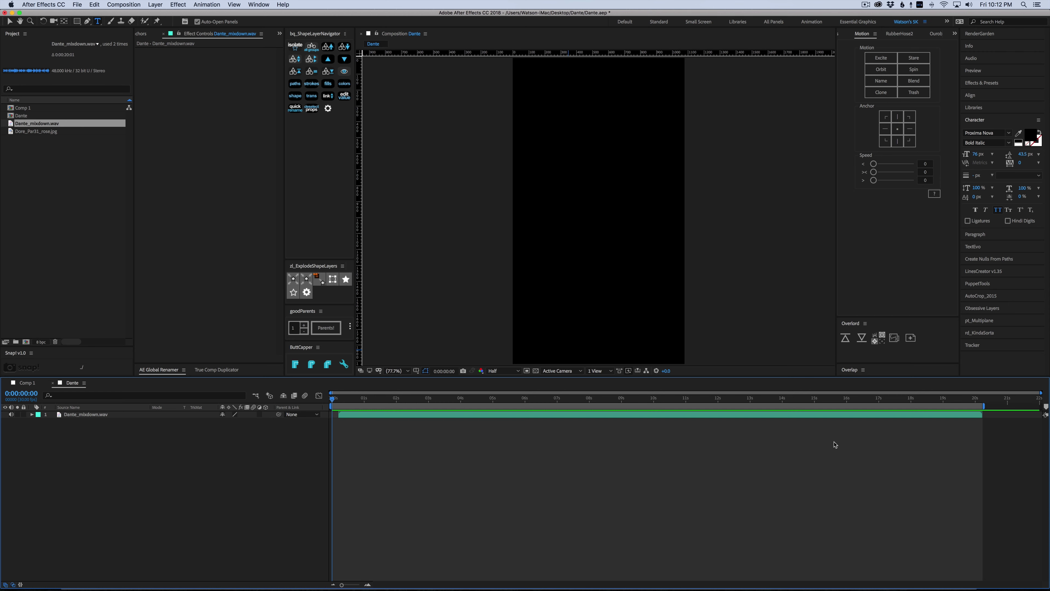
key(super+shift+x)
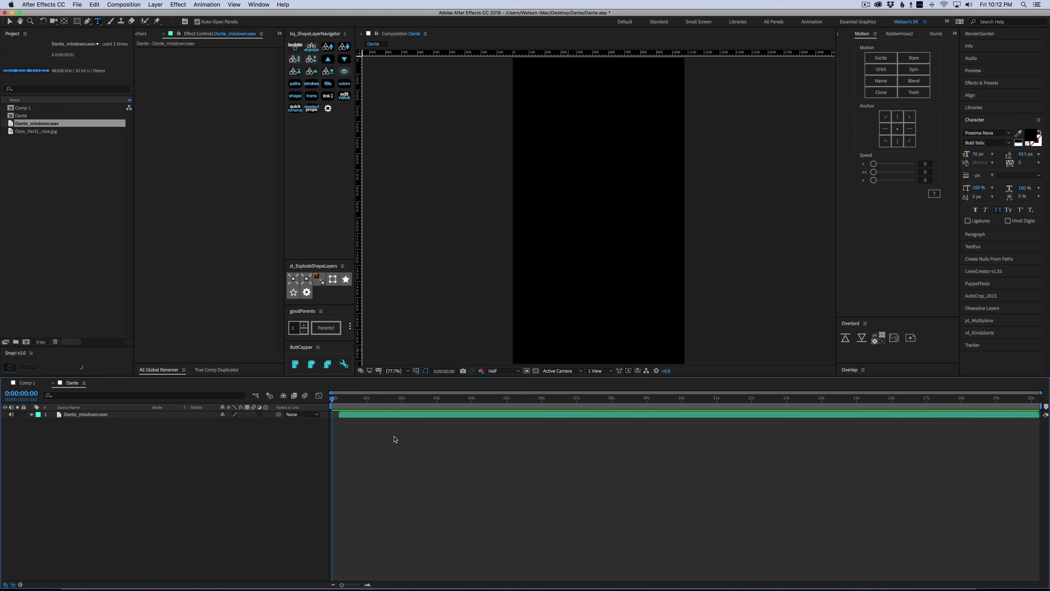
Step: Place the Dore_Par31_rose.jpg image in the Dante composition above the audio layer
click(33, 131)
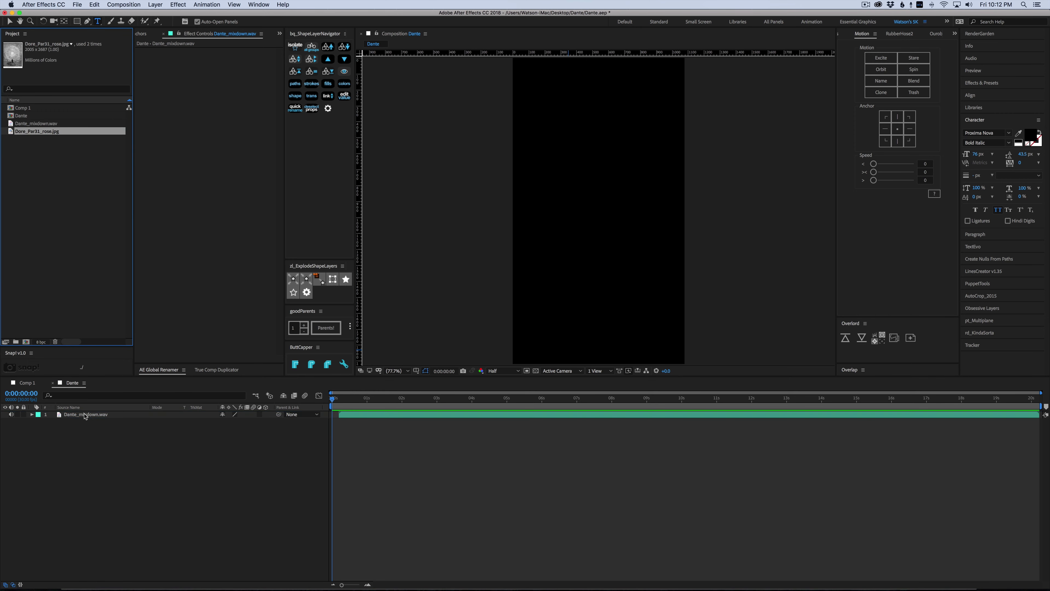
drag(85, 415, 85, 415)
key(v)
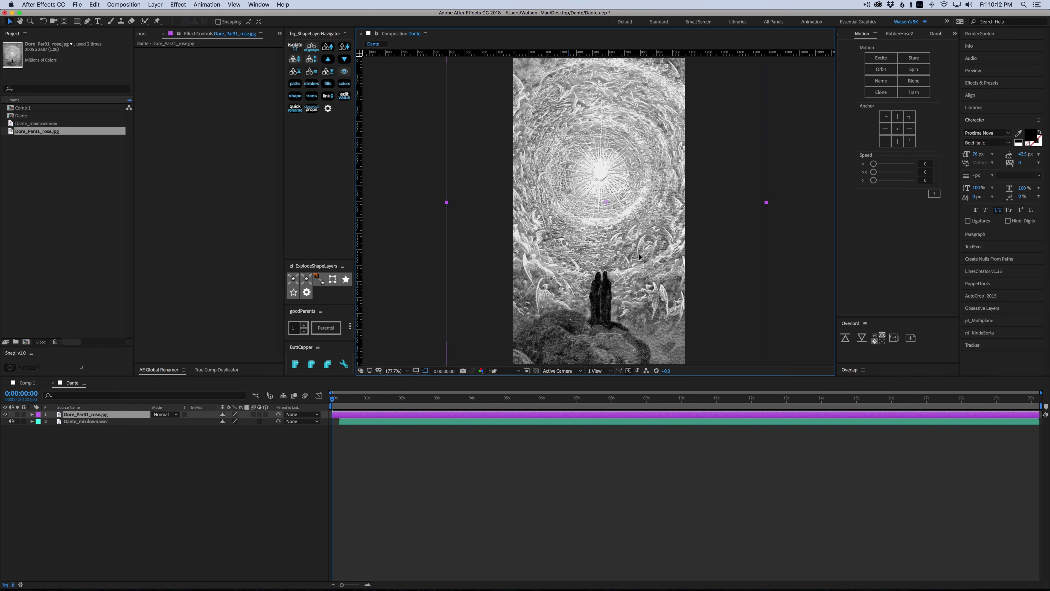
Step: Reposition the rose image so its bright center sits in the frame's upper half, slightly right of center, with the caption text out of frame
scroll(645, 248, down, 5)
key(comma)
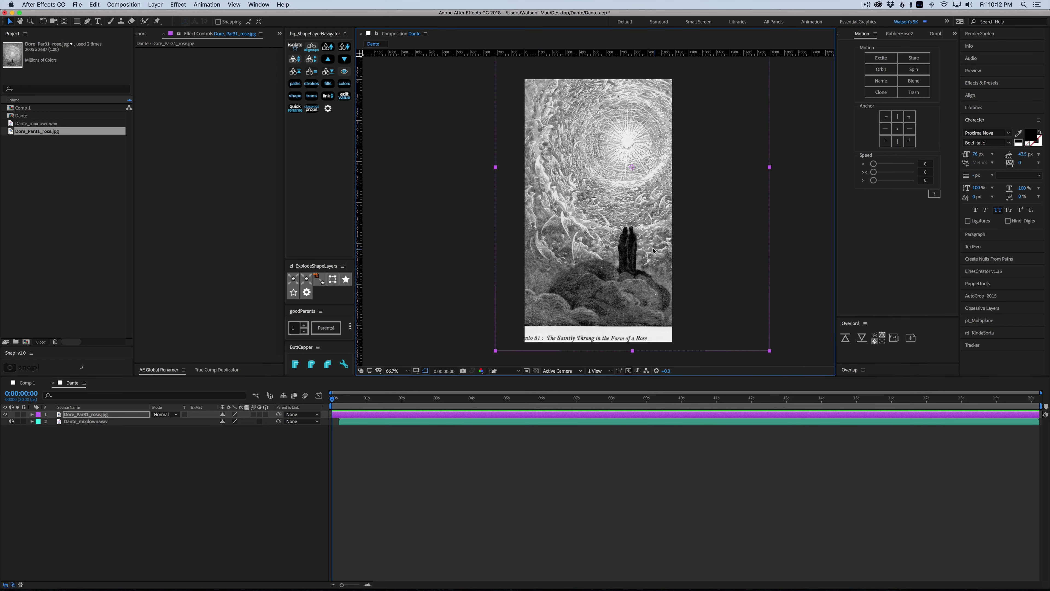
drag(644, 246, 645, 248)
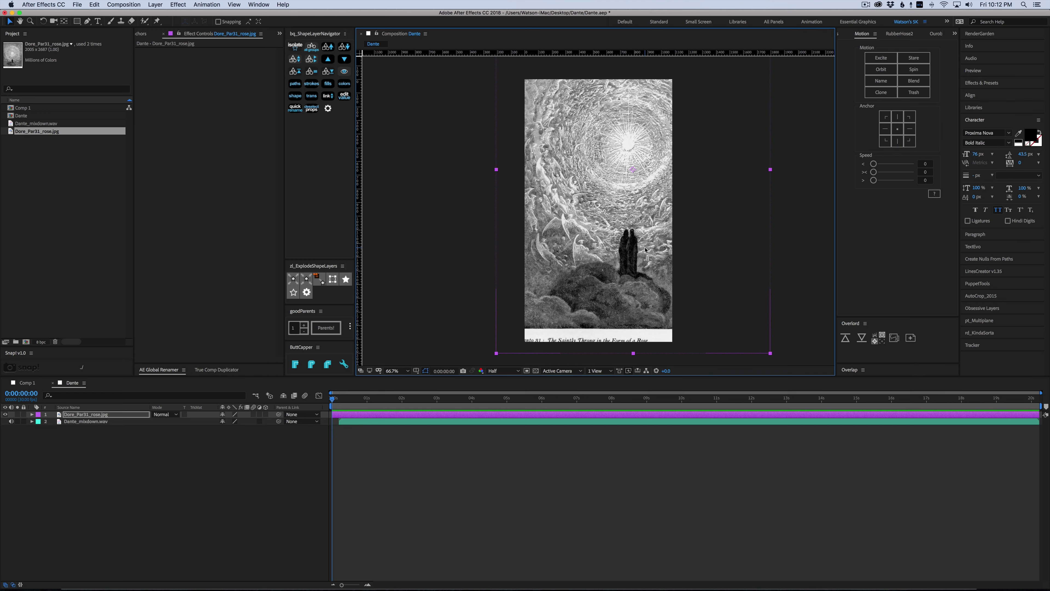
click(370, 446)
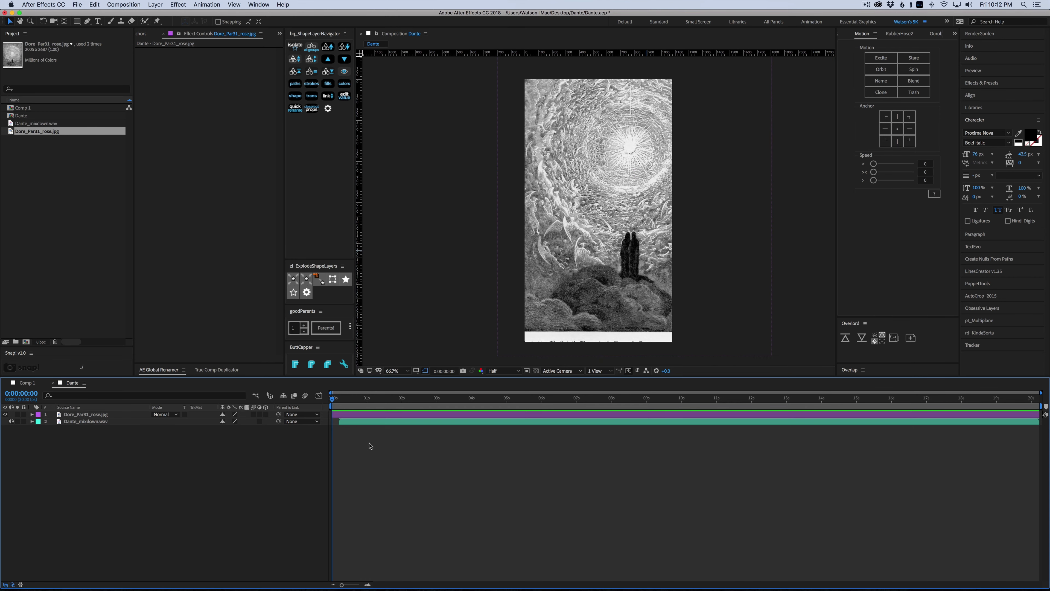
drag(553, 266, 547, 269)
click(580, 490)
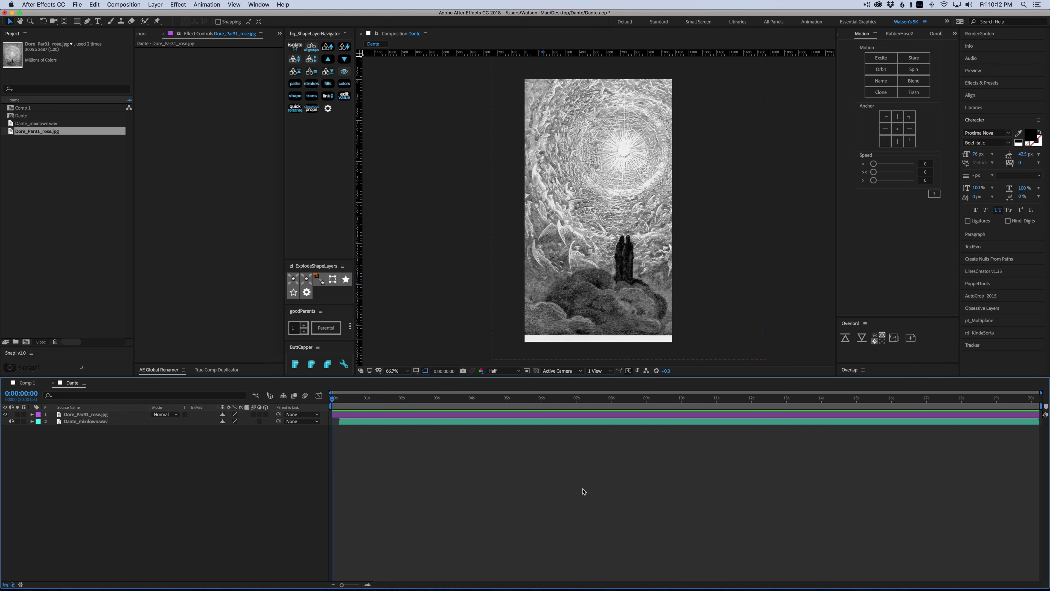
drag(619, 229, 623, 229)
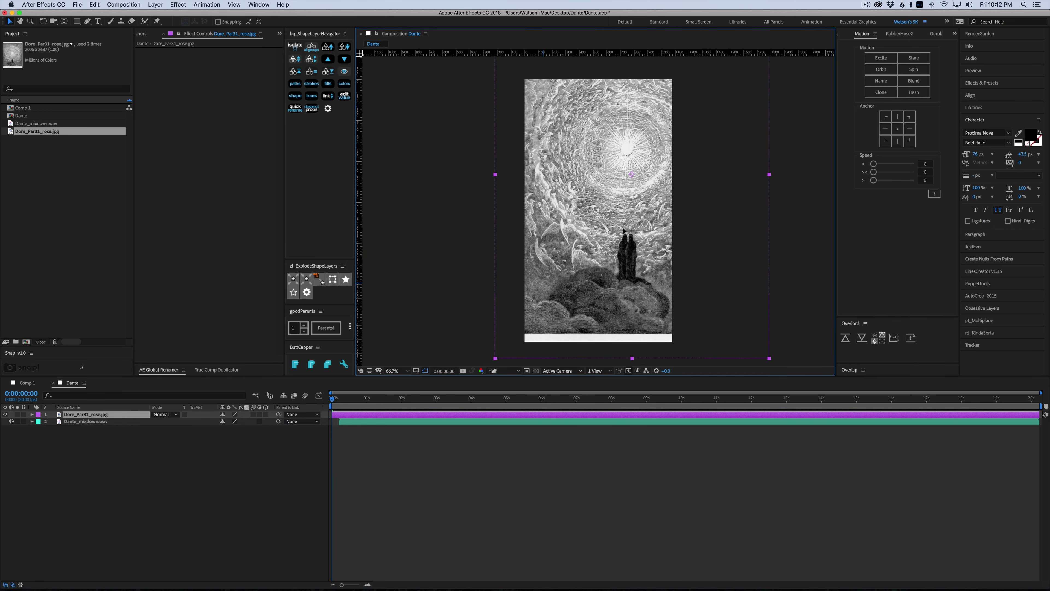
click(377, 521)
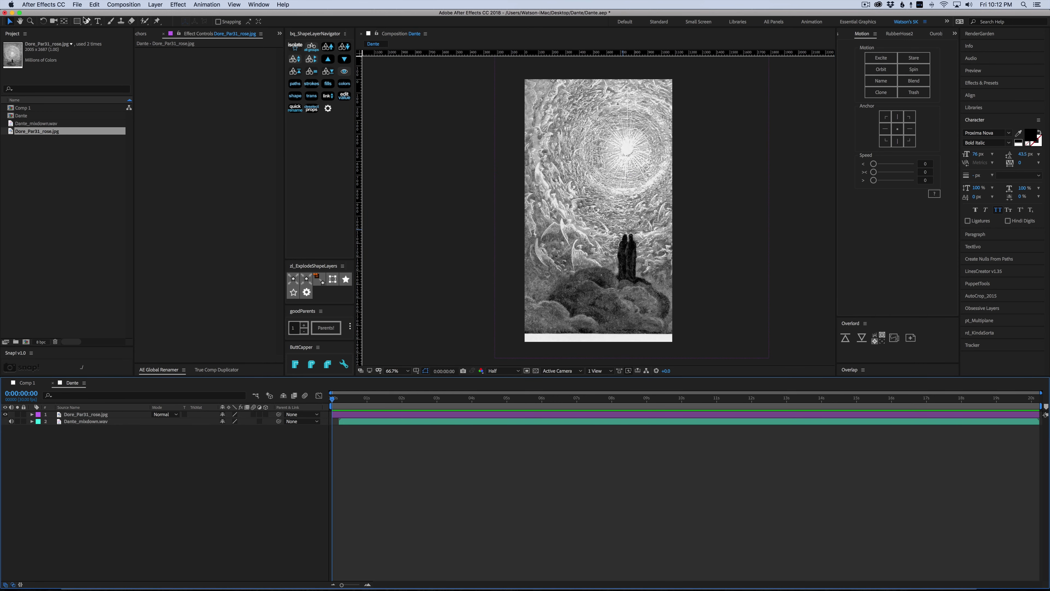
Step: Draw a large black circle wider than the frame over the image's upper part and shift it slightly up and right
drag(79, 21, 105, 40)
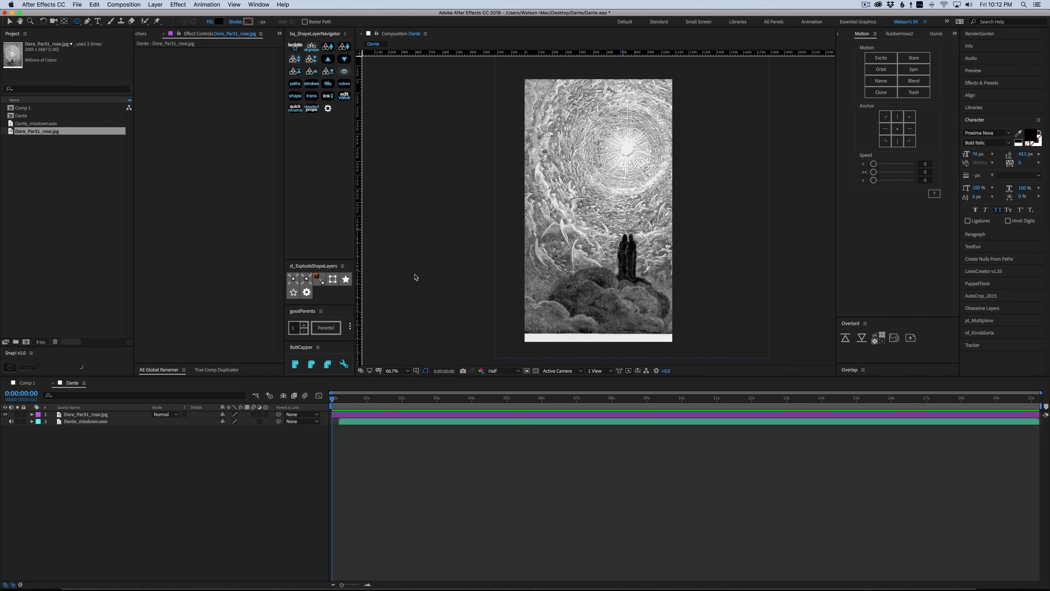
key(comma)
drag(535, 106, 676, 248)
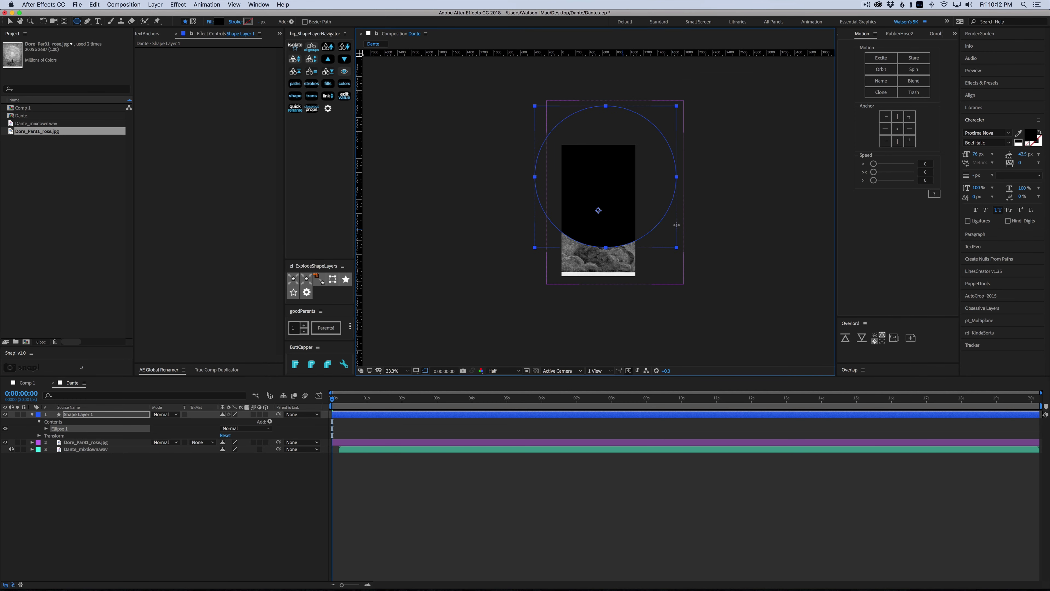
key(v)
mouse_move(624, 215)
mouse_down()
mouse_move(637, 218)
mouse_move(637, 205)
mouse_move(632, 213)
mouse_up()
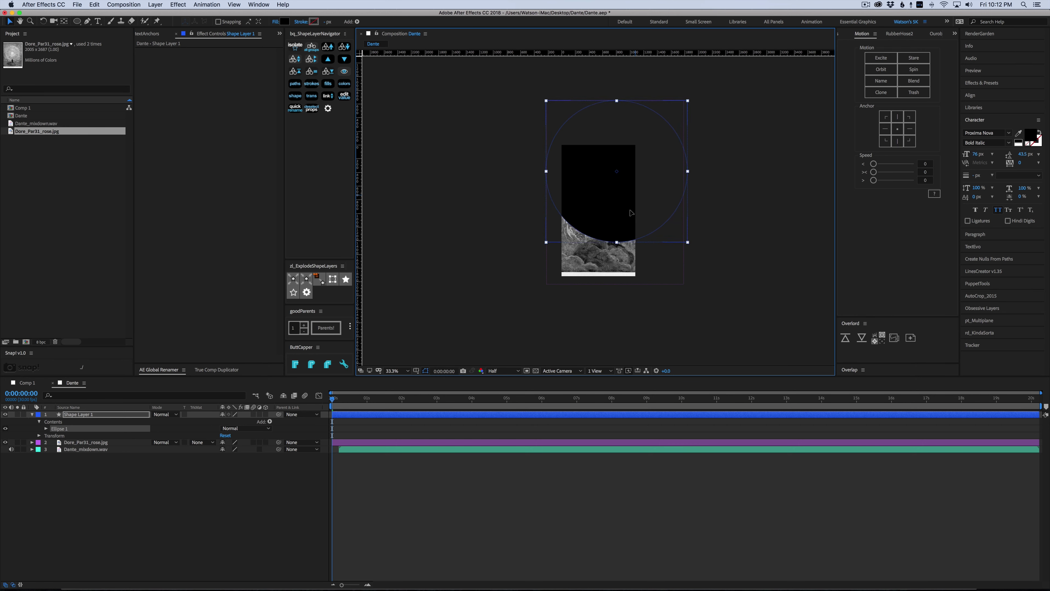
click(32, 413)
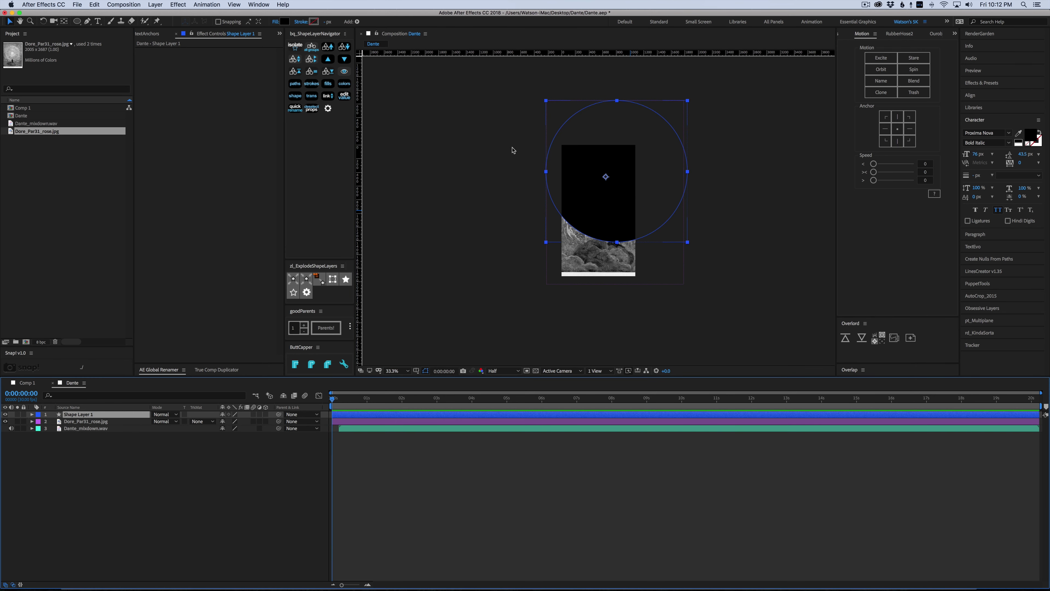
Step: Set the rose image layer's track matte to Alpha Matte "Shape Layer 1"
click(91, 421)
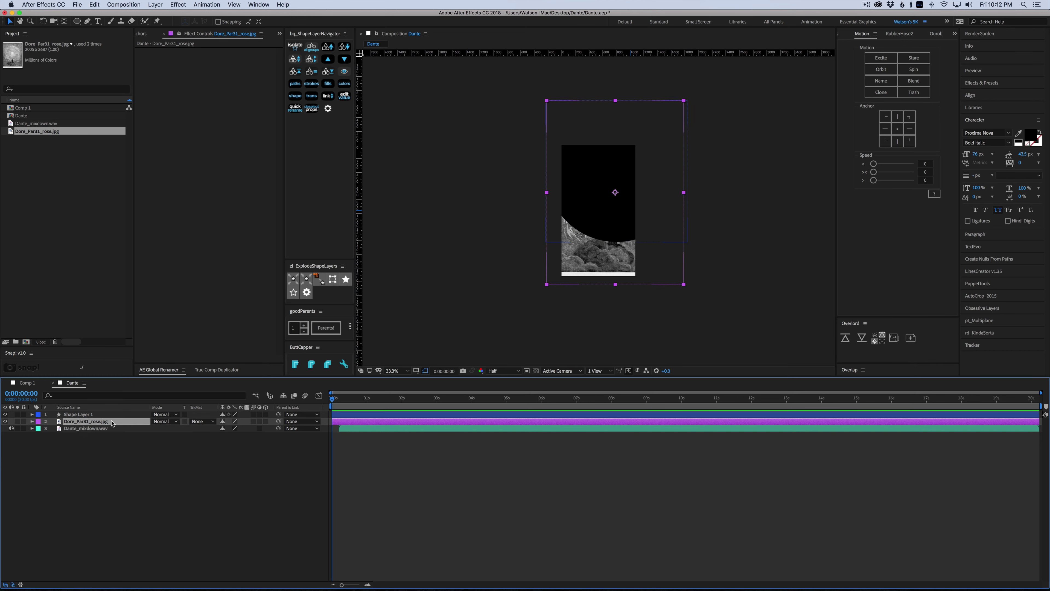
click(203, 421)
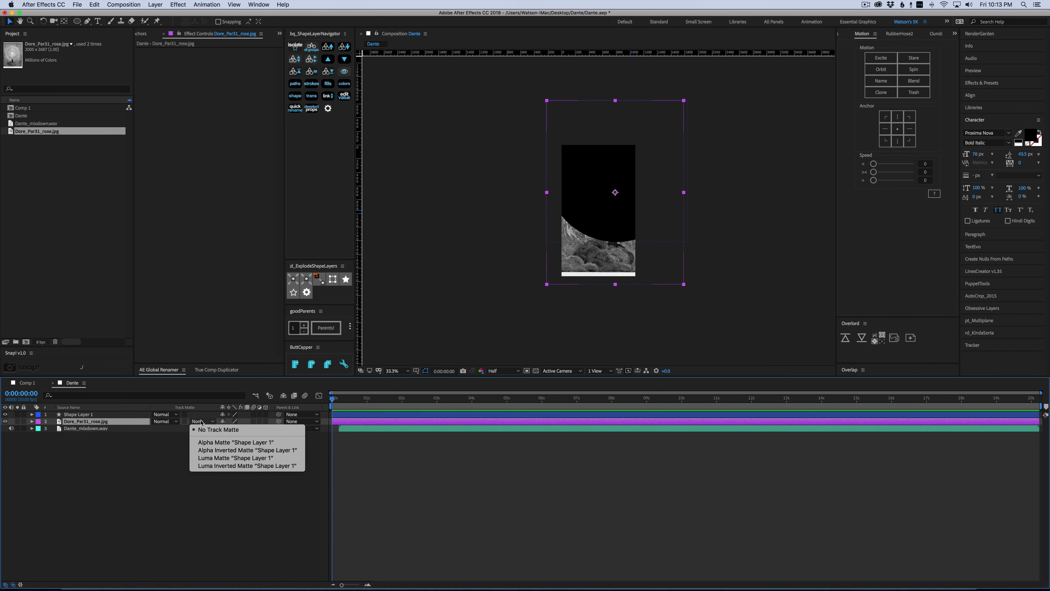
click(209, 442)
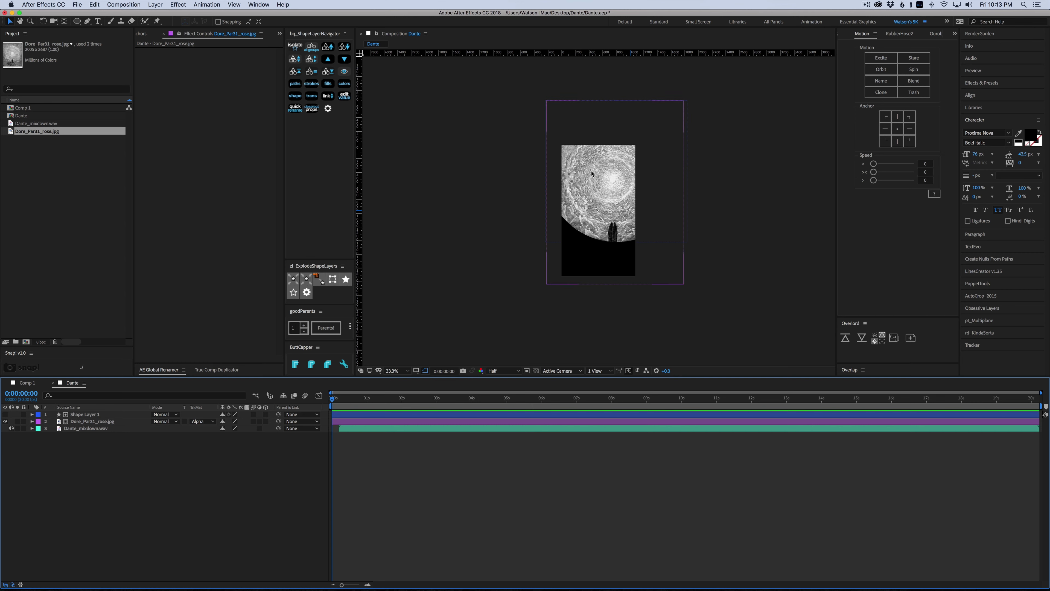
Step: Move the matted rose image up and slightly right so its bright center lines up near the circle's center
key(period)
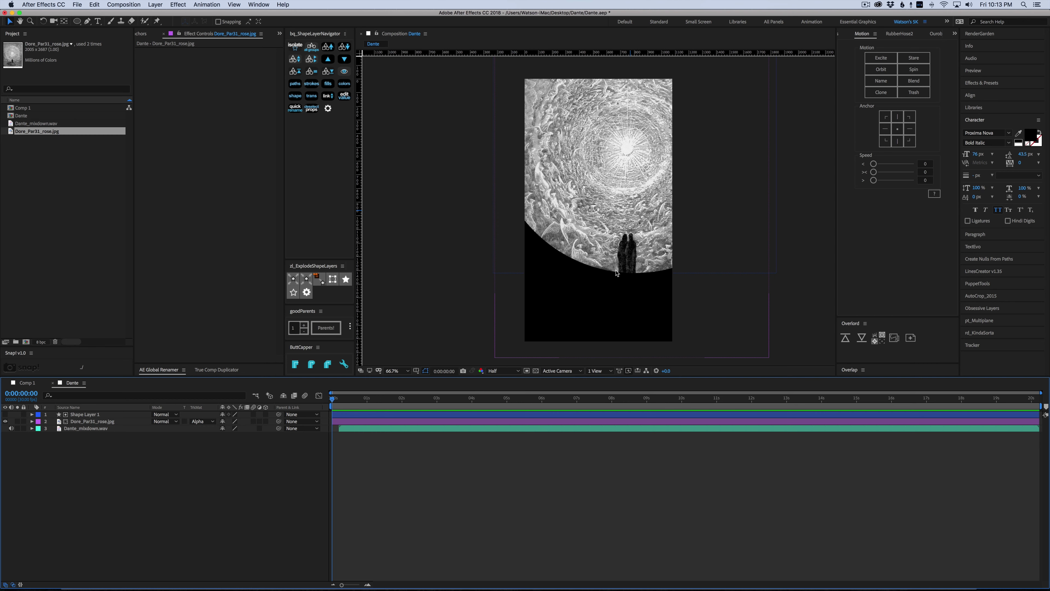
click(92, 423)
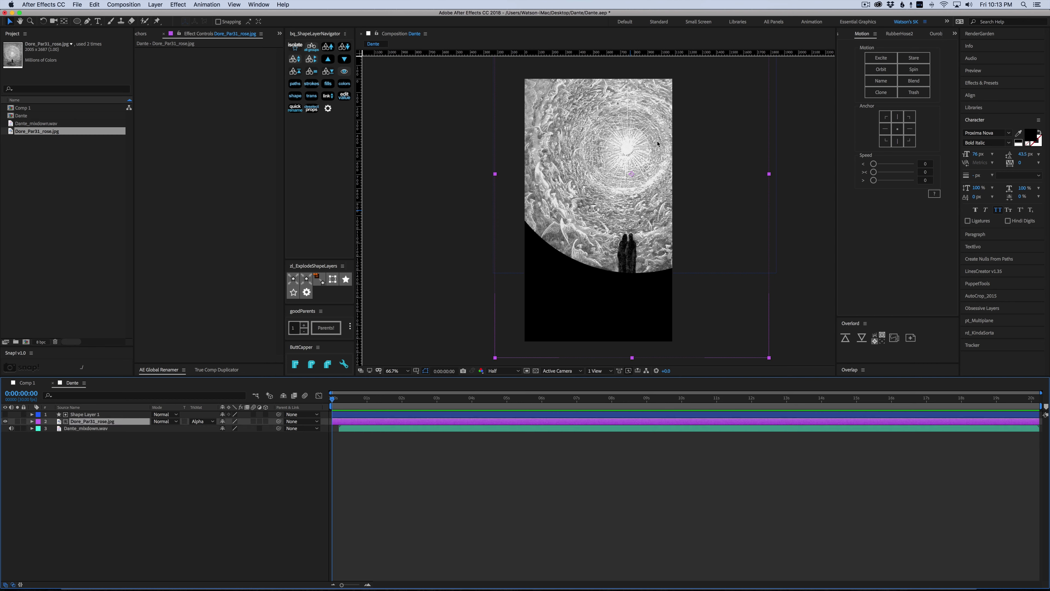
drag(641, 171, 645, 162)
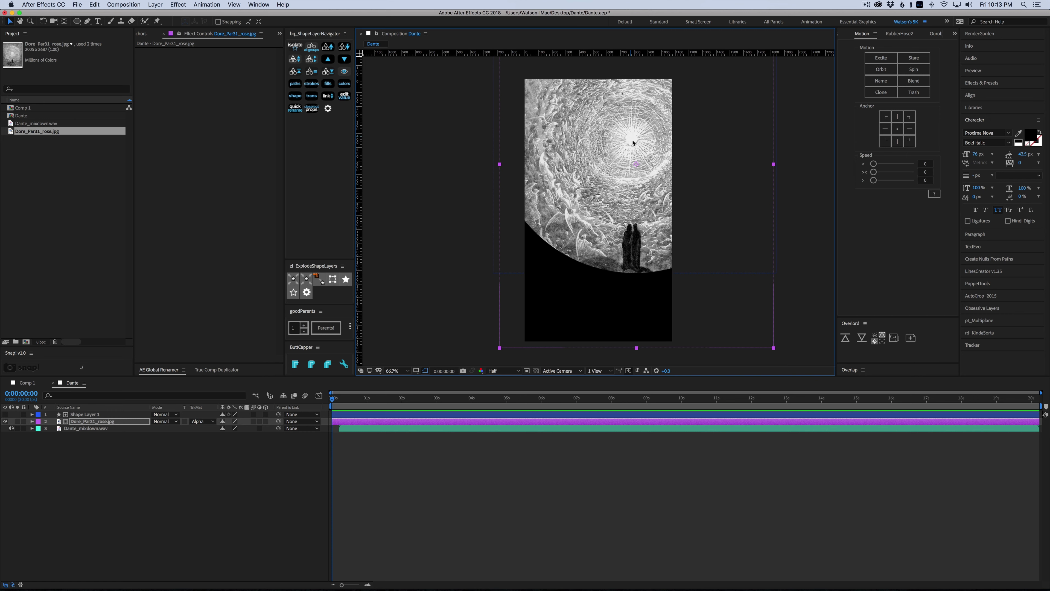
drag(635, 198, 645, 155)
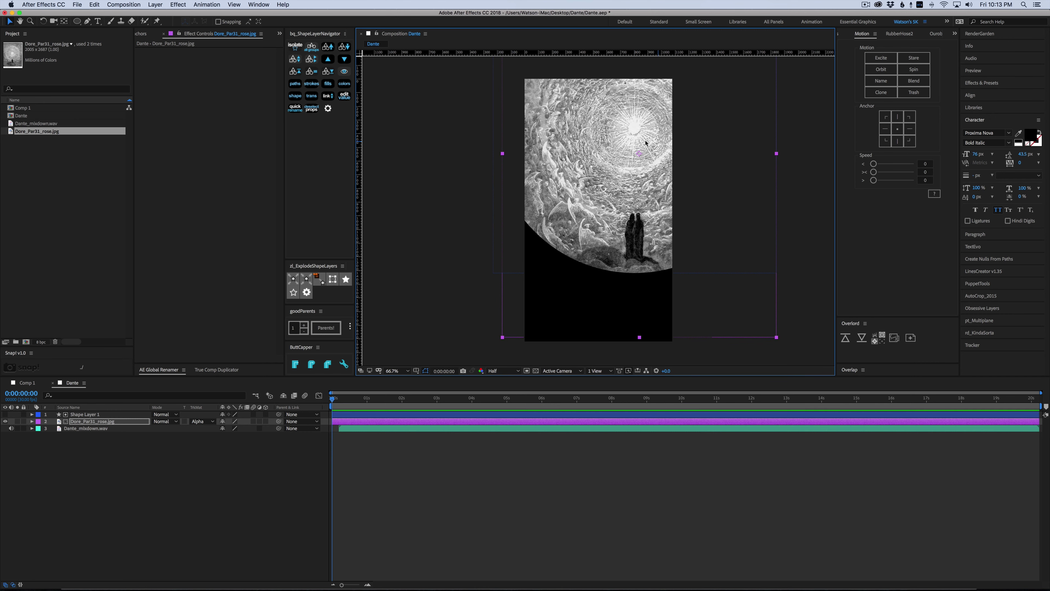
Step: Center the anchor point of the circle's shape layer on the circle
click(609, 230)
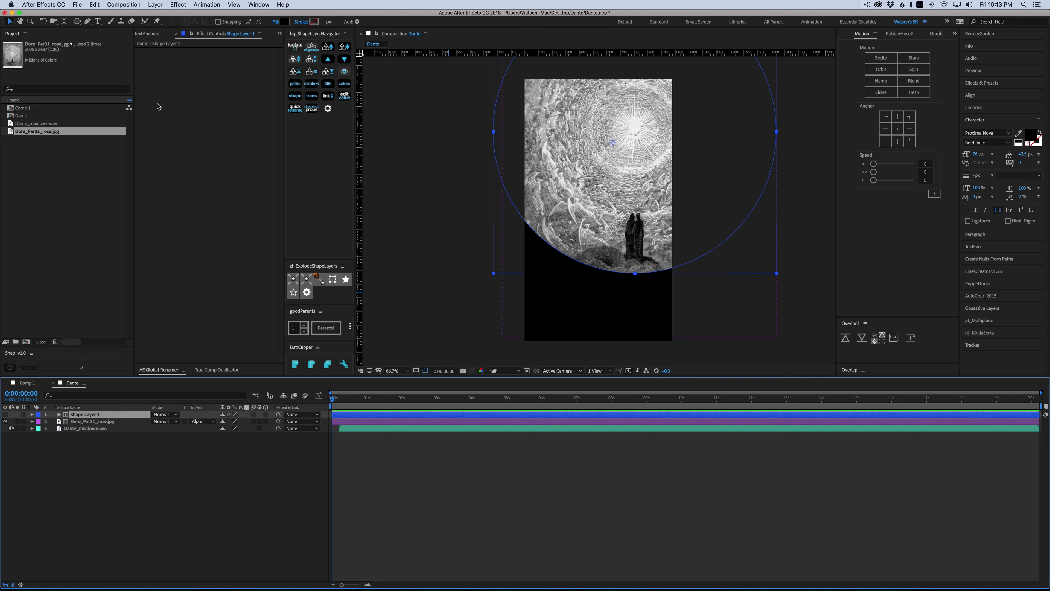
double_click(64, 22)
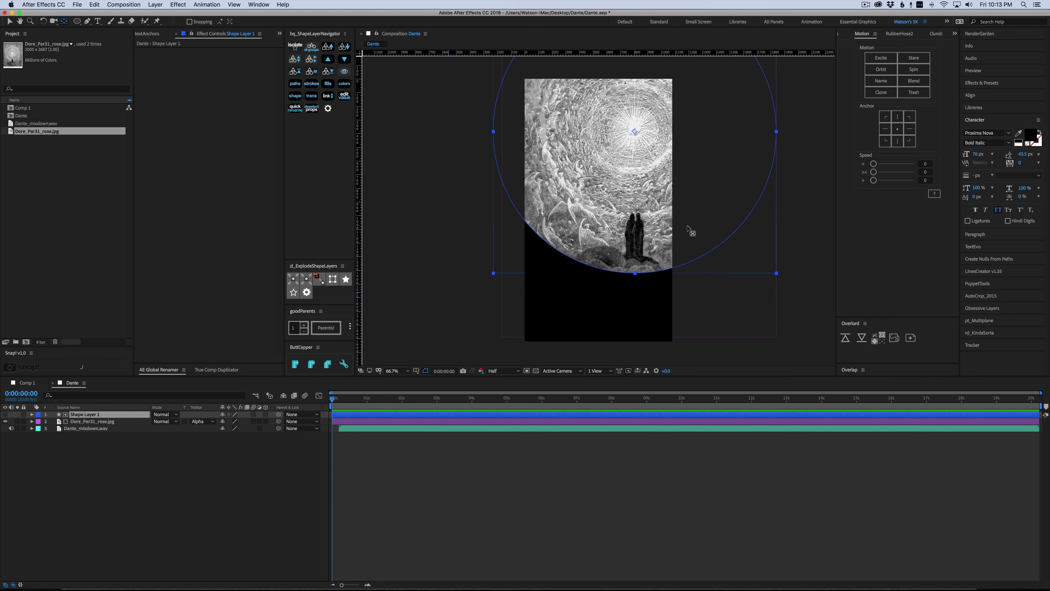
Step: Nudge the rose image slightly down and place its anchor point on the bright center of the engraving
click(111, 422)
click(659, 204)
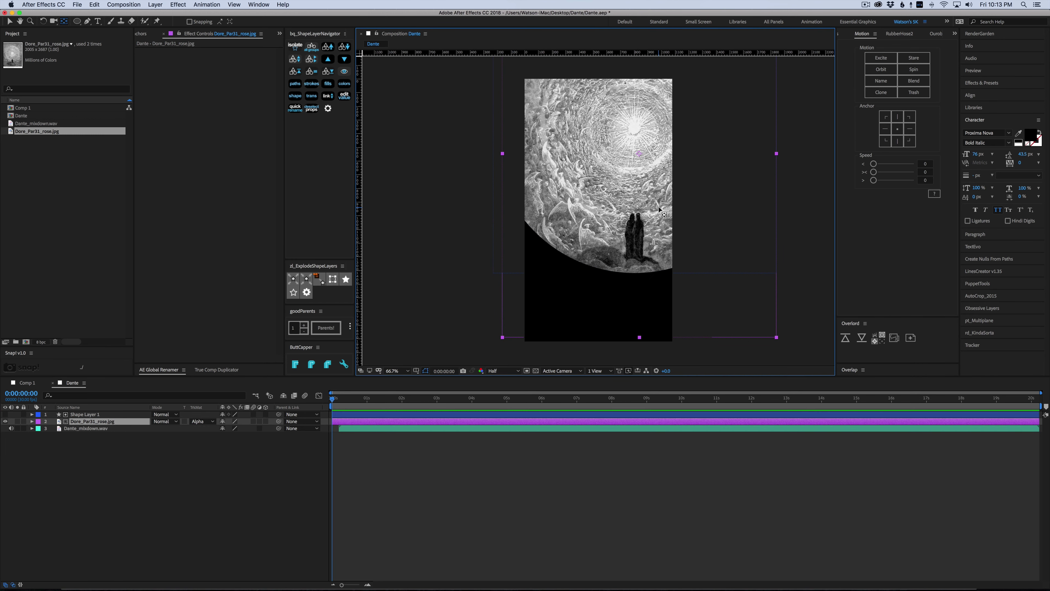
drag(659, 208, 658, 210)
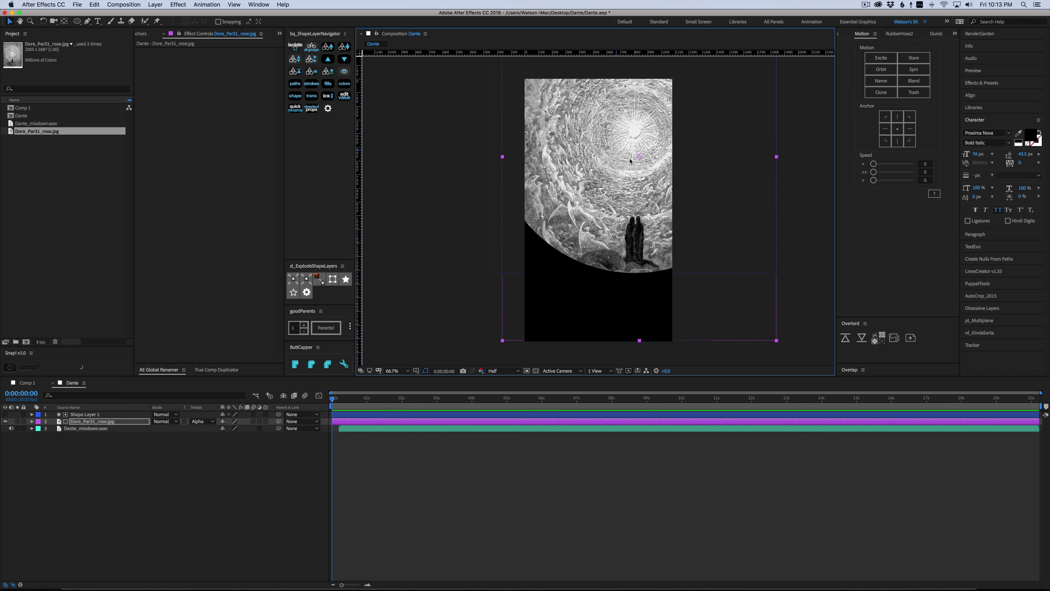
key(y)
drag(639, 157, 634, 131)
Step: Try scaling the rose image with its anchor point moved off-center, and undo the anchor point change
key(s)
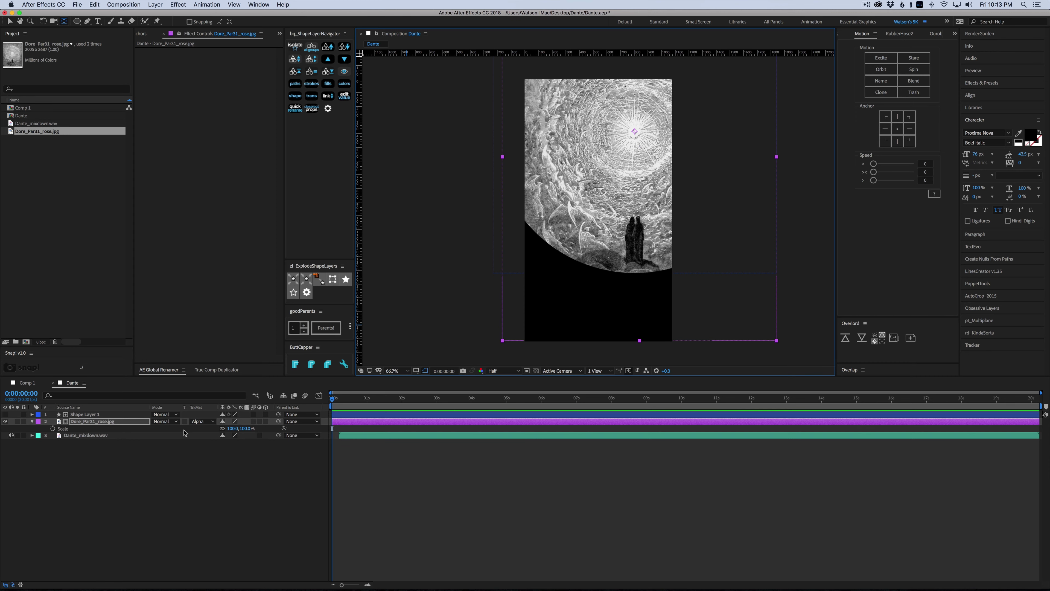
mouse_move(232, 429)
mouse_down()
mouse_move(269, 428)
mouse_move(225, 428)
mouse_move(235, 429)
mouse_up()
drag(635, 132, 555, 188)
key(s)
key(a)
key(shift+p)
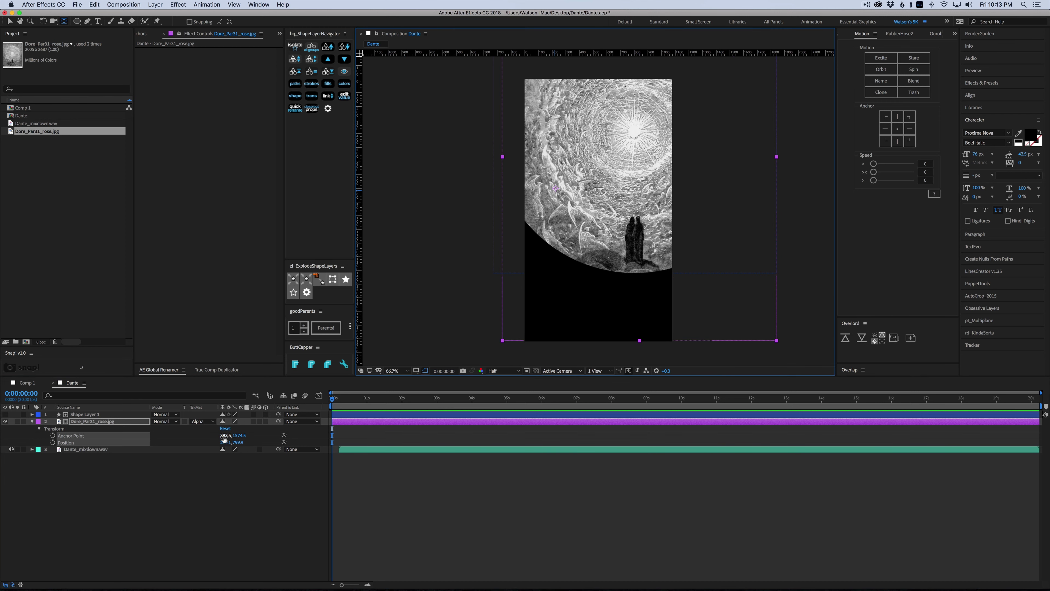
drag(226, 442, 251, 429)
key(s)
key(super+z)
key(super+z)
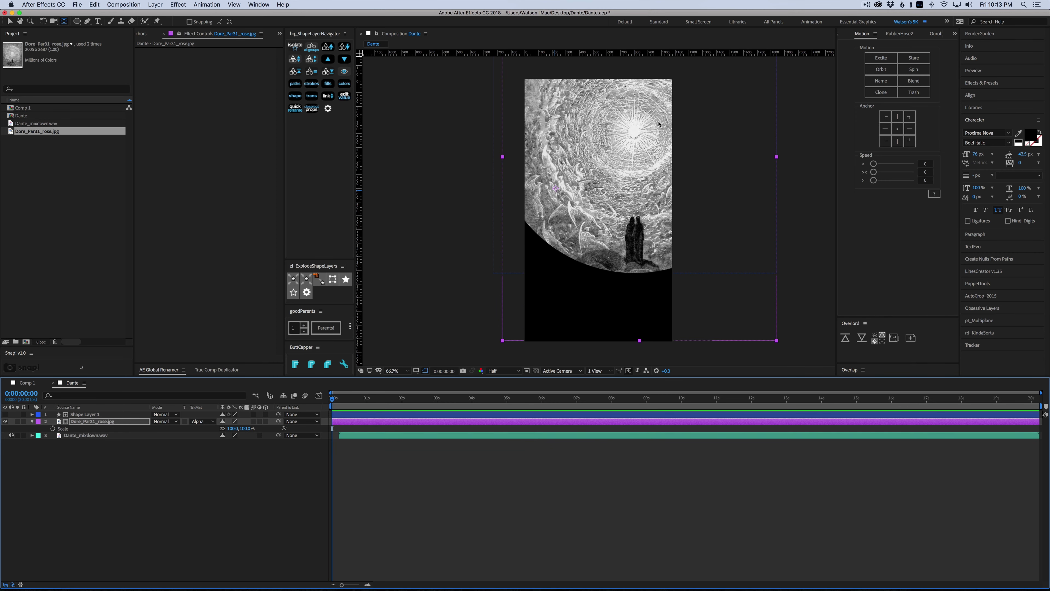
Step: Add Scale and Rotation keyframes to the rose image at 0:00:00:00, with the rotation set to -6°
click(53, 429)
key(u)
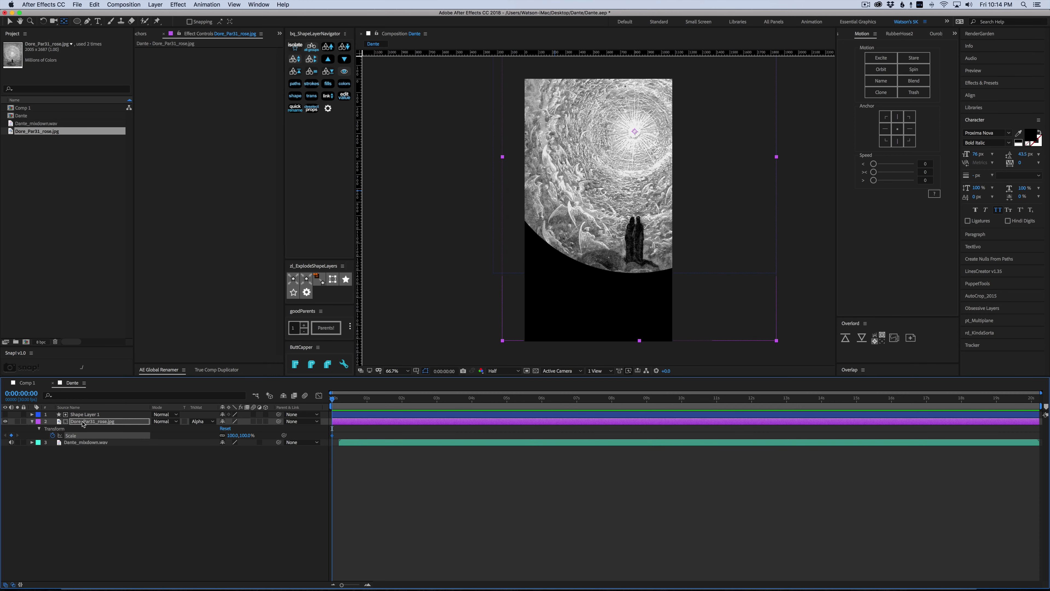
key(shift+r)
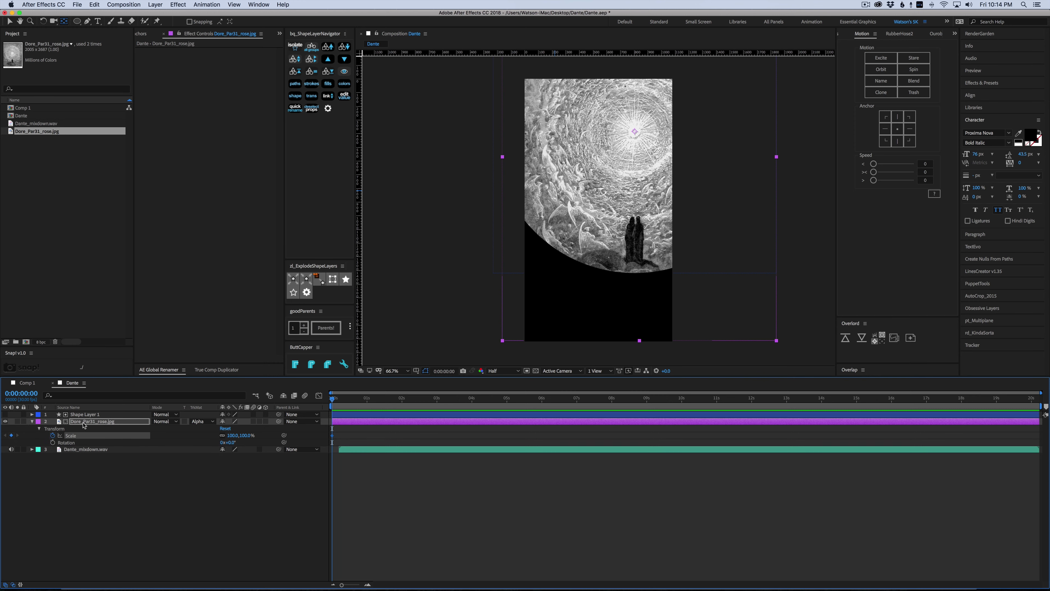
click(53, 442)
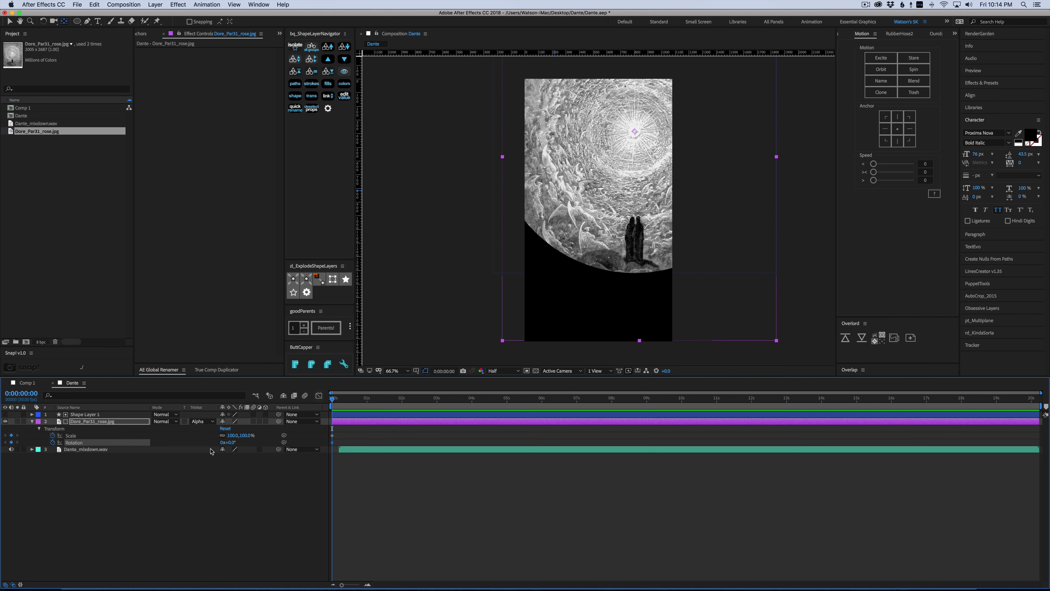
drag(230, 442, 230, 443)
Step: At 0:00:20:06, keyframe the rose image's rotation at 6° and its scale slightly larger
drag(337, 402, 1038, 398)
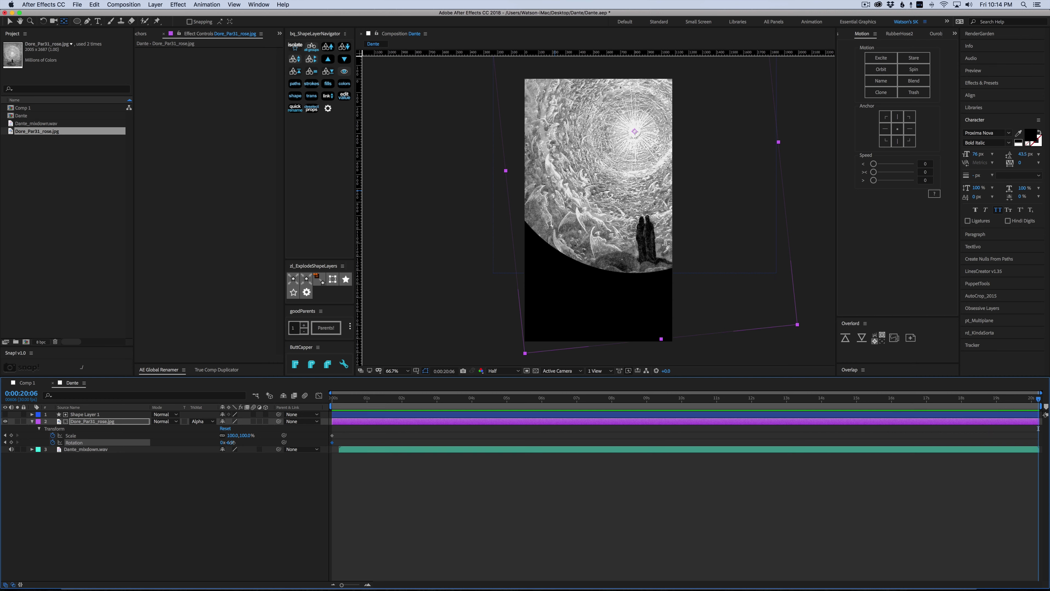
drag(234, 444, 235, 442)
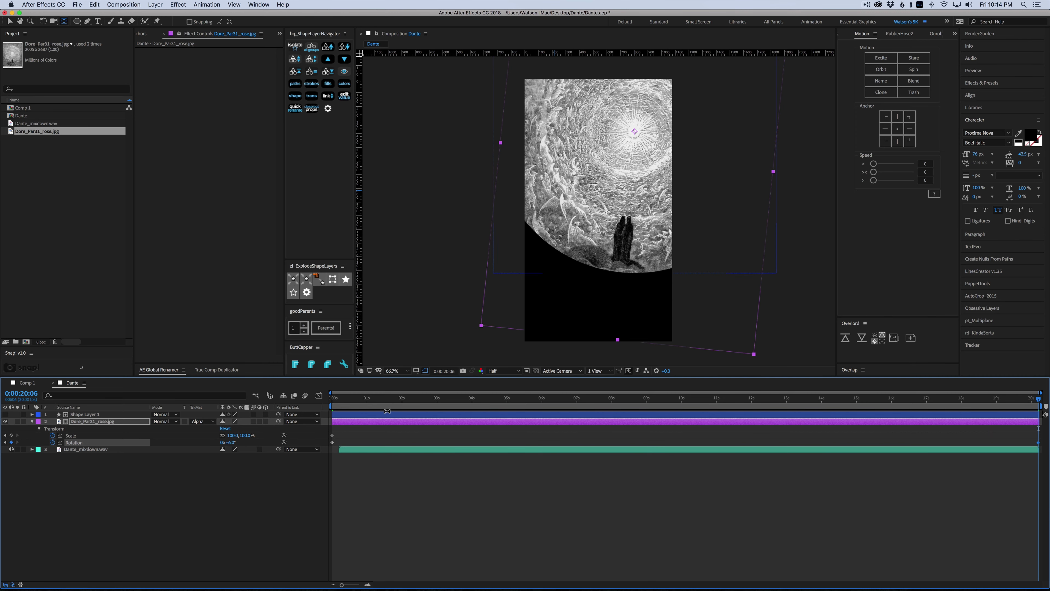
drag(389, 400, 332, 426)
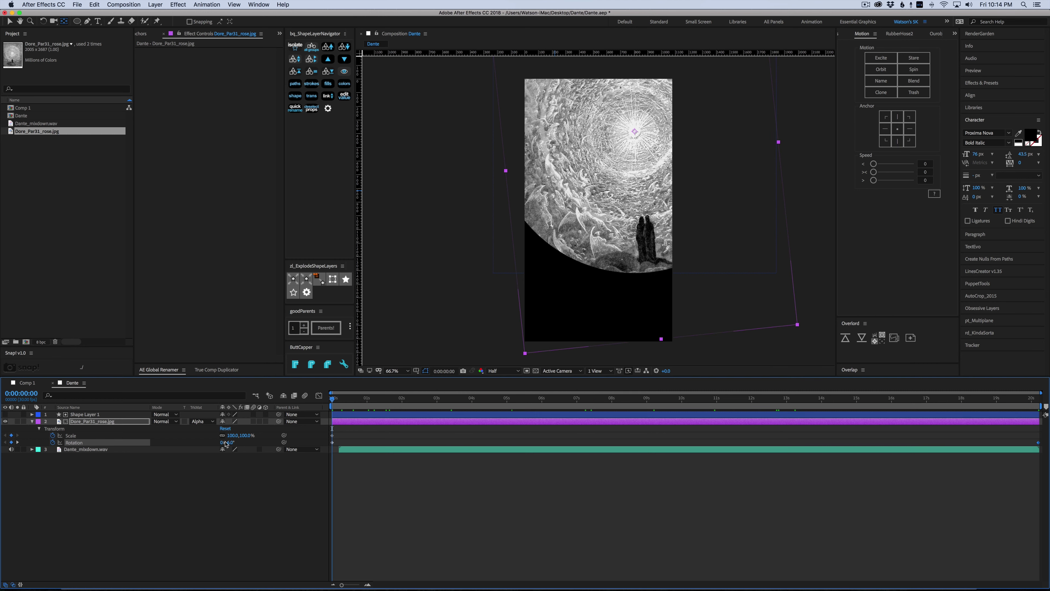
key(End)
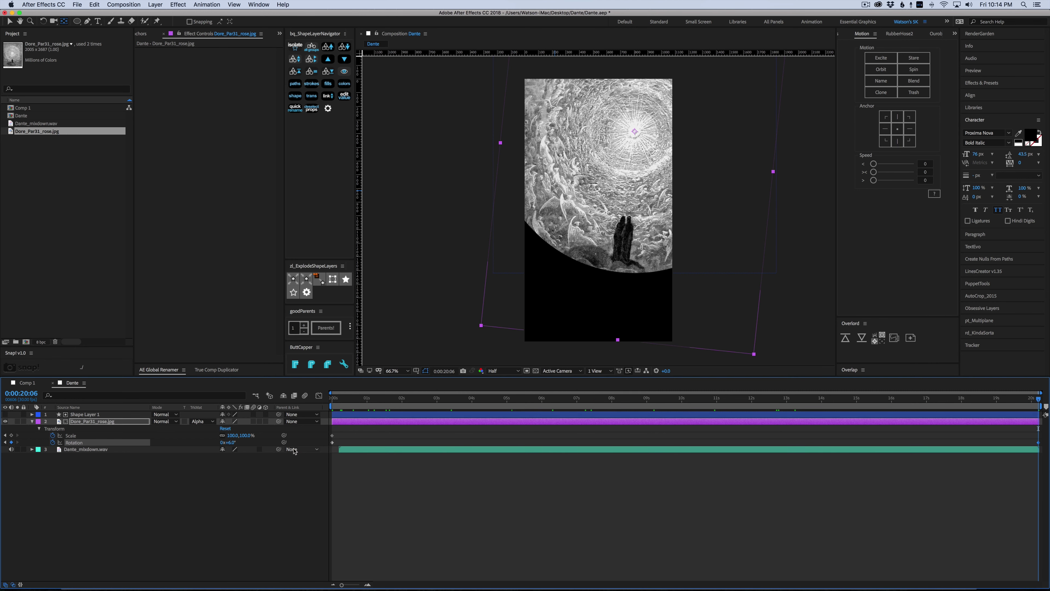
drag(233, 435, 315, 429)
Step: Preview the rose image animation from the start and mute the Dante_mixdown.wav layer
key(space)
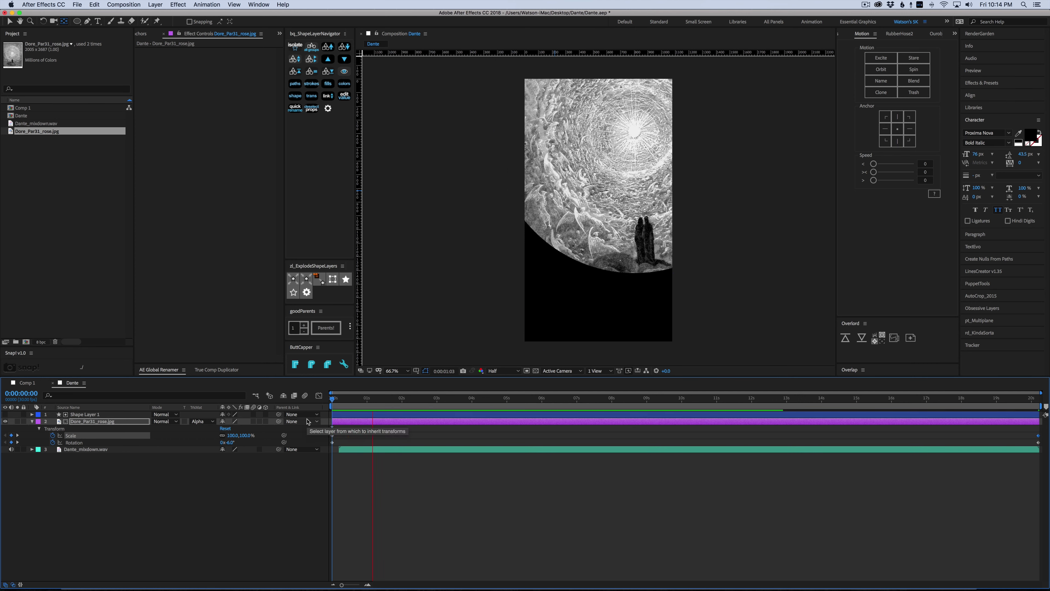
key(space)
click(11, 449)
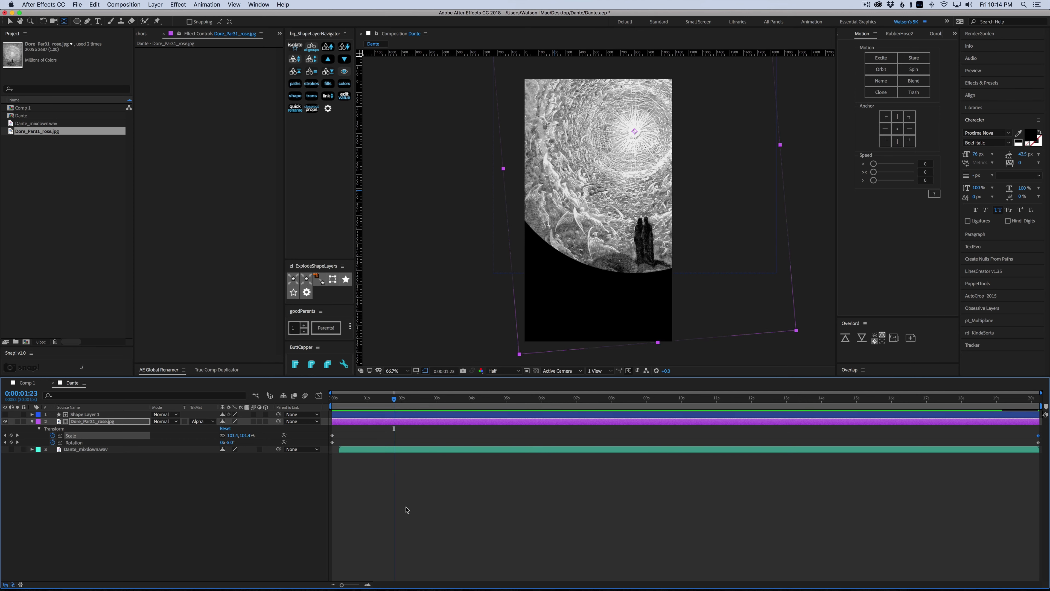
click(406, 506)
key(Home)
key(space)
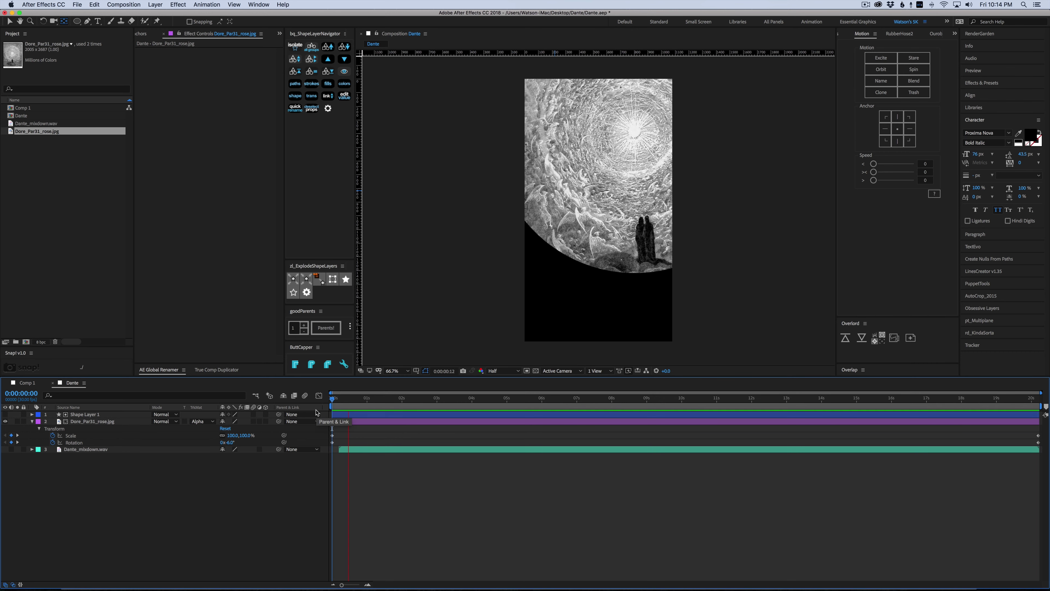
key(space)
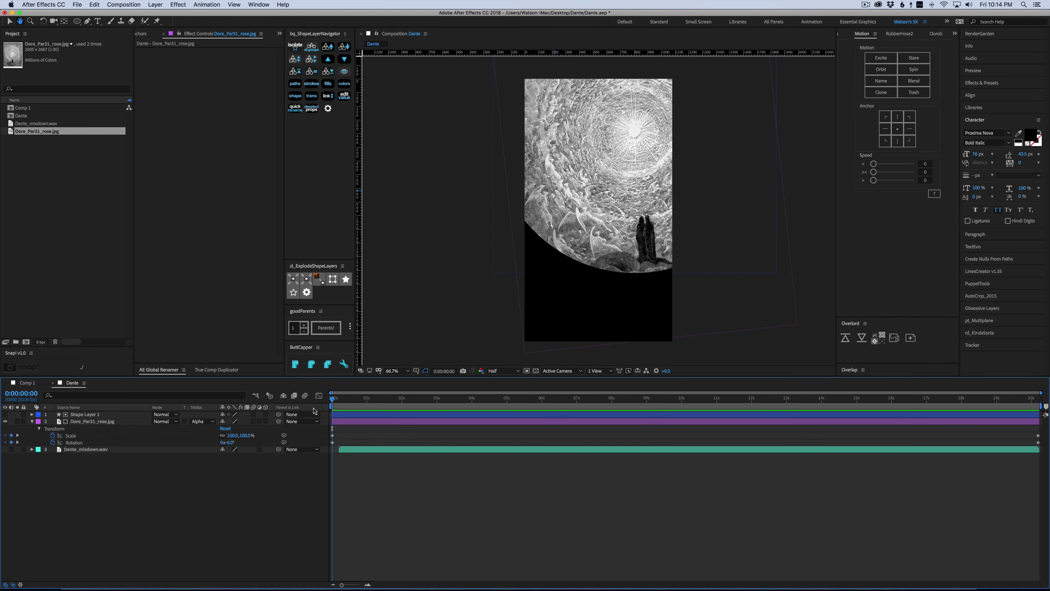
Step: Open Comp 1 to examine the reference rings around the engraving's center, and return to the Dante composition
click(6, 383)
double_click(21, 108)
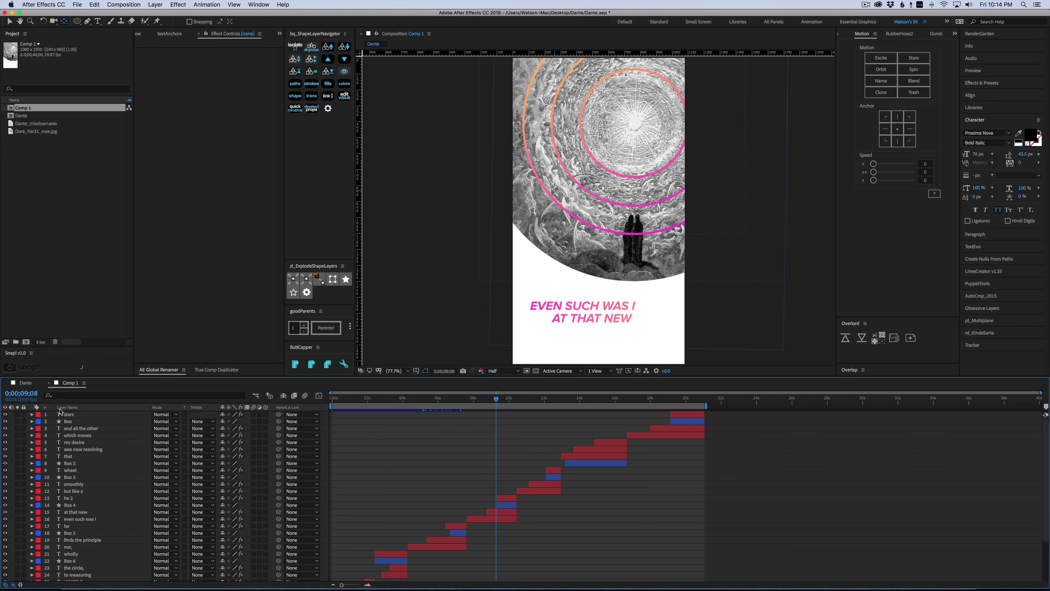
drag(72, 390, 23, 383)
click(70, 383)
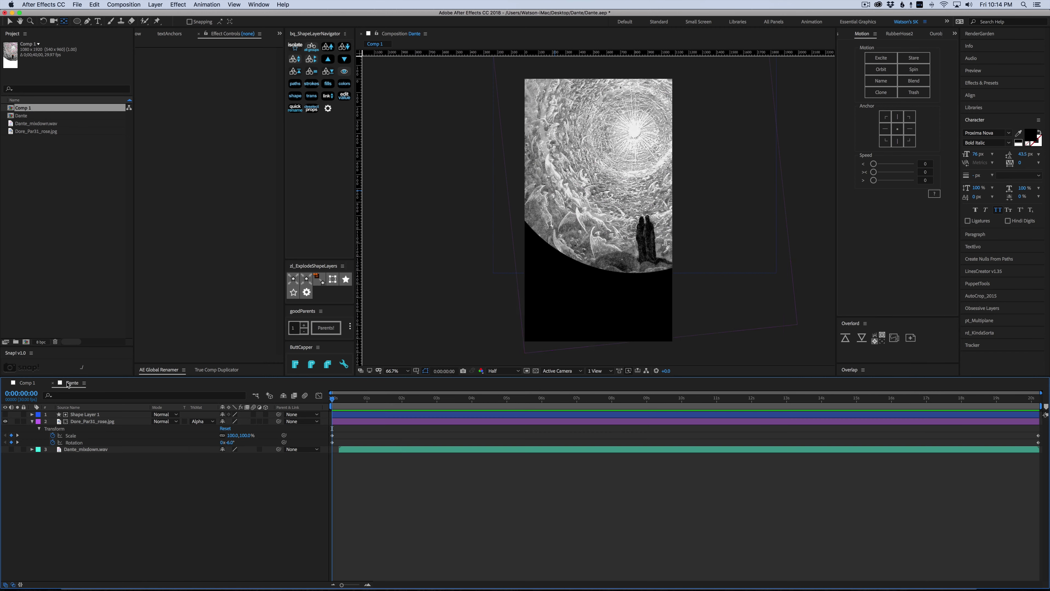
Step: Duplicate Shape Layer 1 and make the copy visible
click(85, 414)
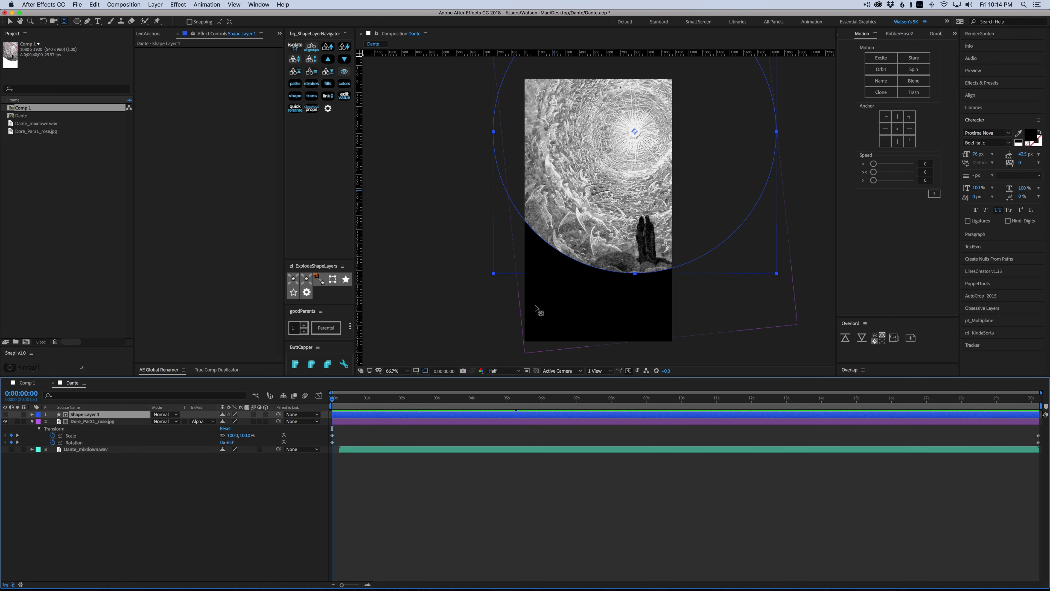
key(super+d)
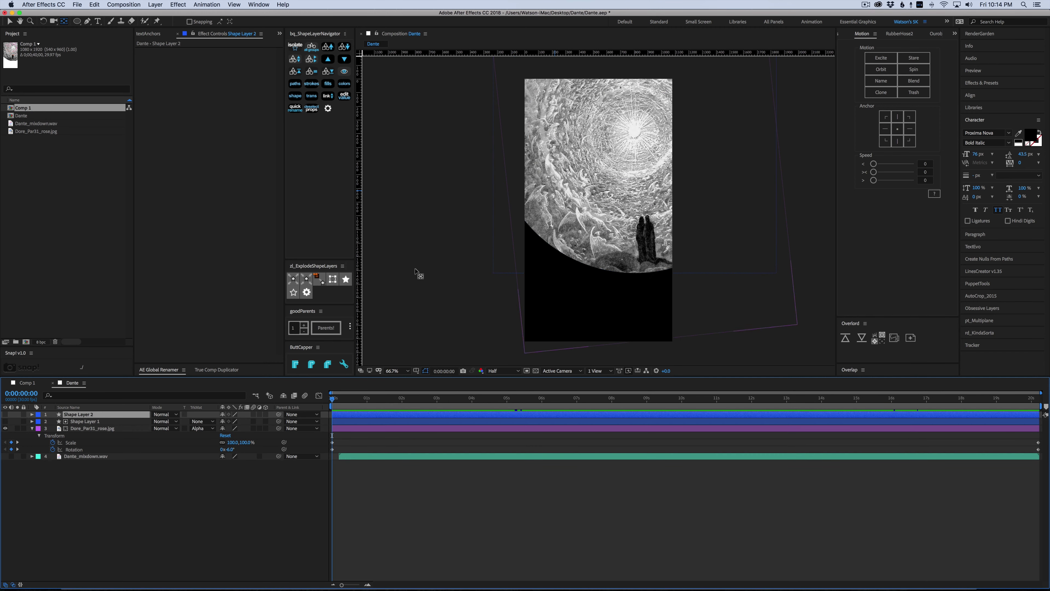
click(5, 415)
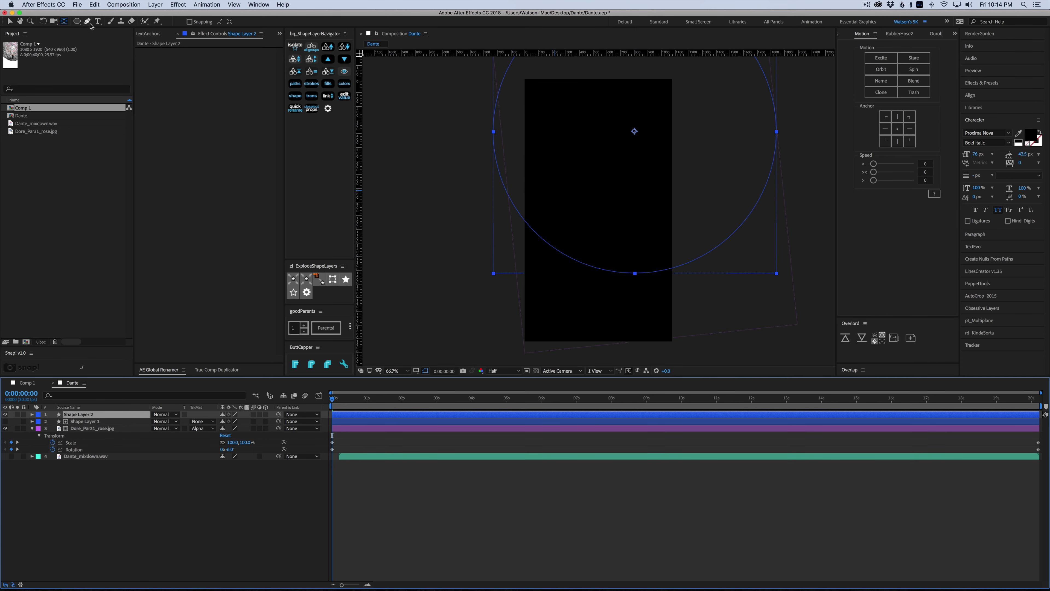
Step: Remove the duplicate circle's fill and give it a white 16 px stroke
key(v)
click(279, 24)
click(8, 69)
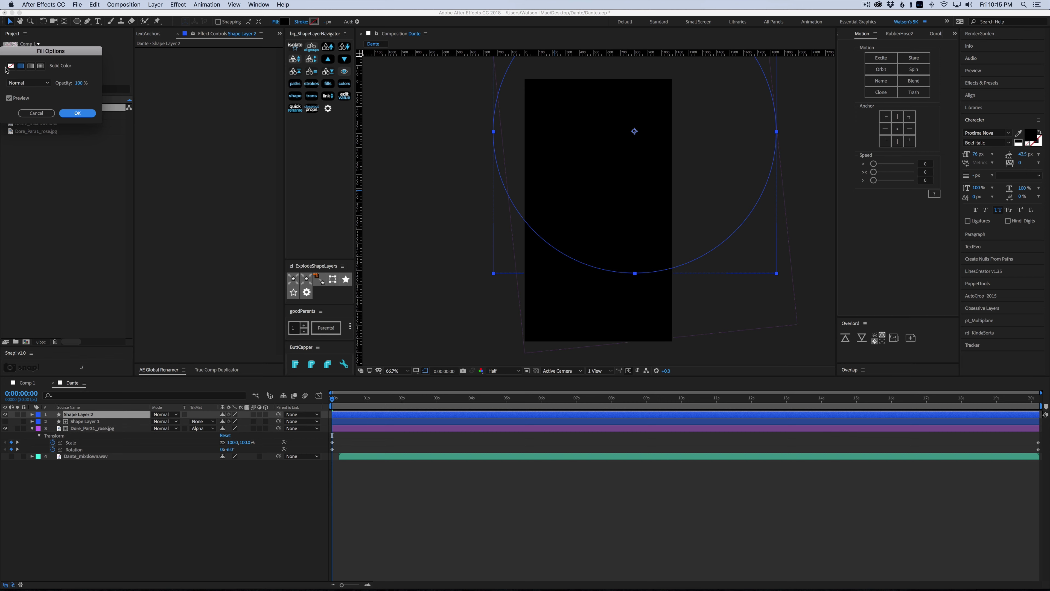
click(94, 113)
click(314, 22)
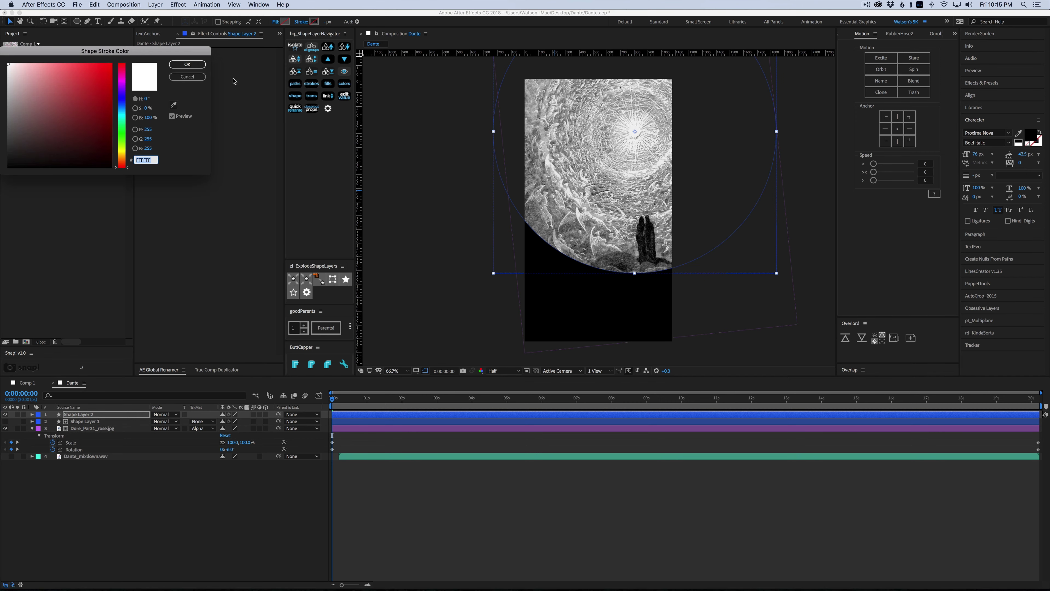
click(188, 64)
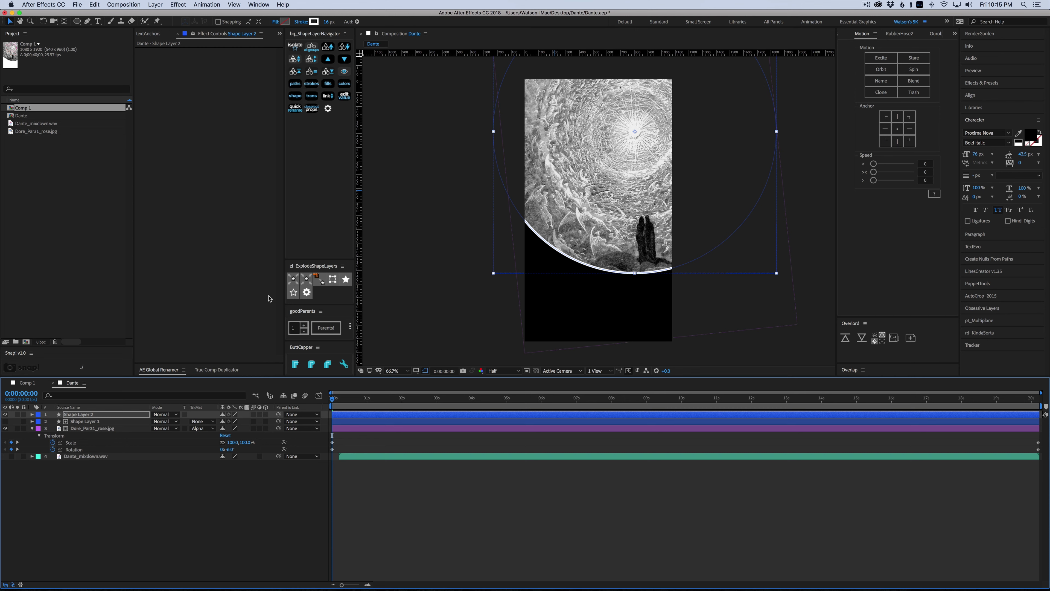
Step: Try shrinking the stroked circle to 50% with the layer's Scale, and set the scale back to 100%
click(359, 442)
click(358, 415)
key(s)
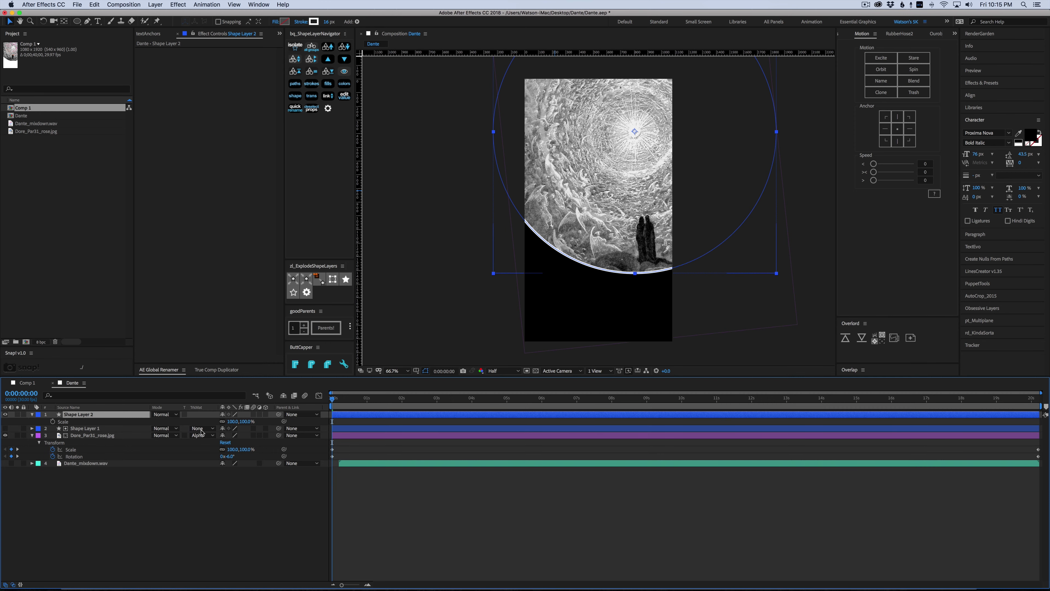
click(232, 421)
text(78)
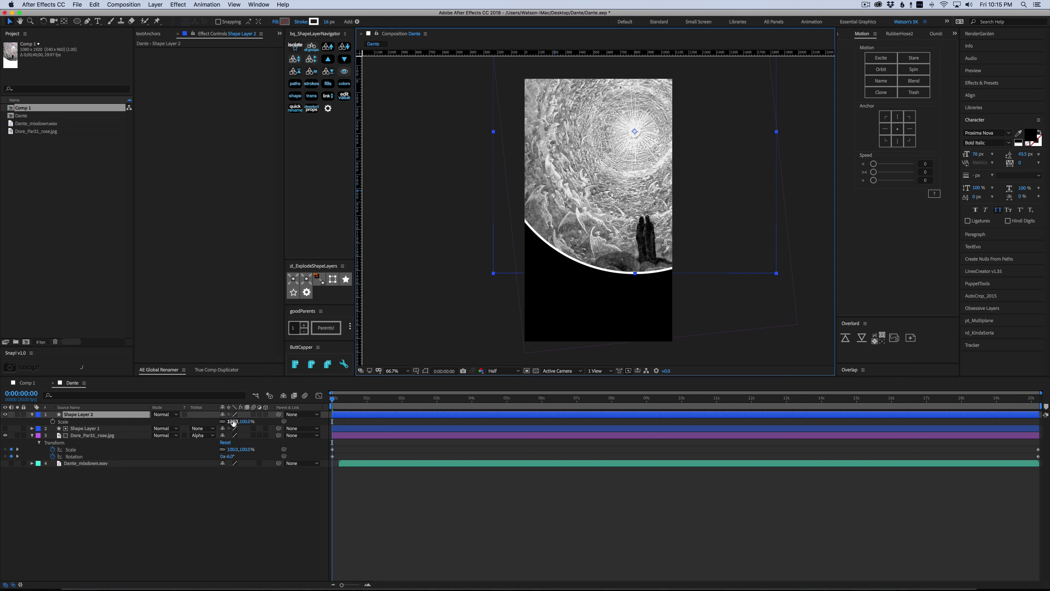
key(Return)
drag(522, 244, 574, 213)
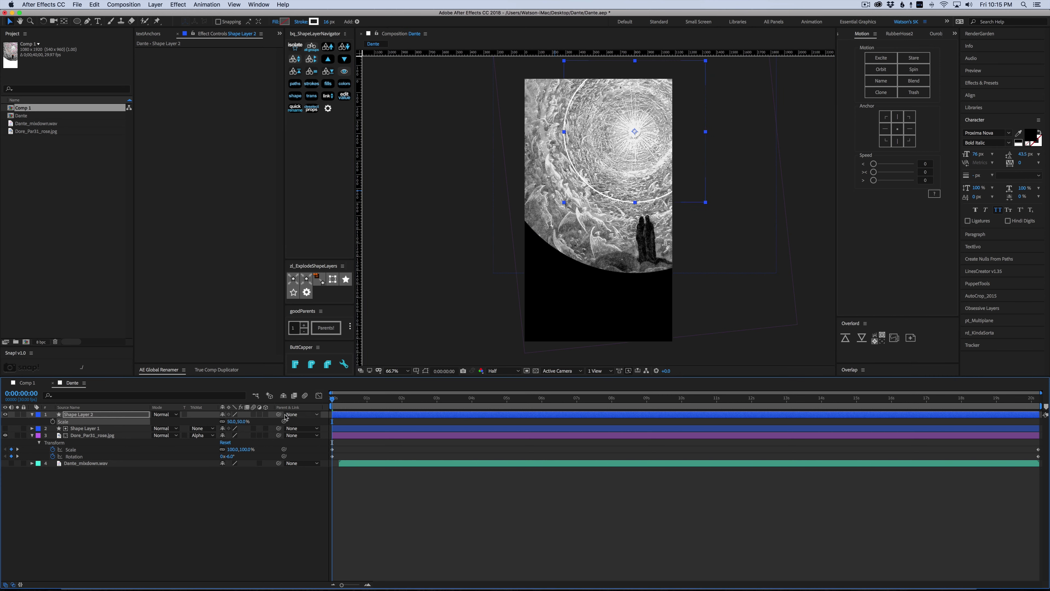
drag(232, 421, 253, 422)
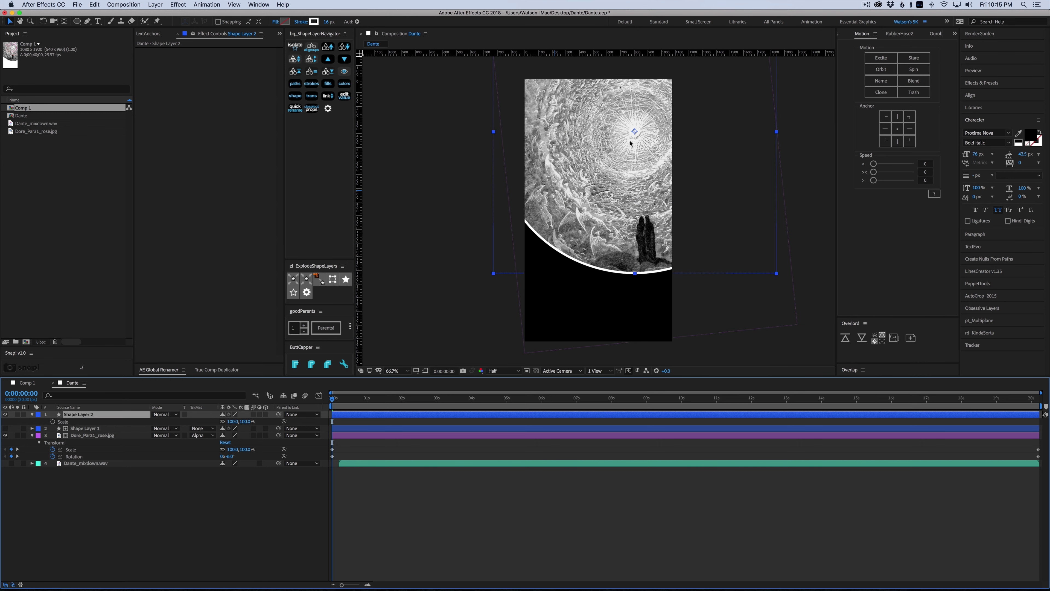
Step: Shrink the stroked circle to about 1071 px using the Size of Ellipse Path 1 in Shape Layer 2
click(33, 414)
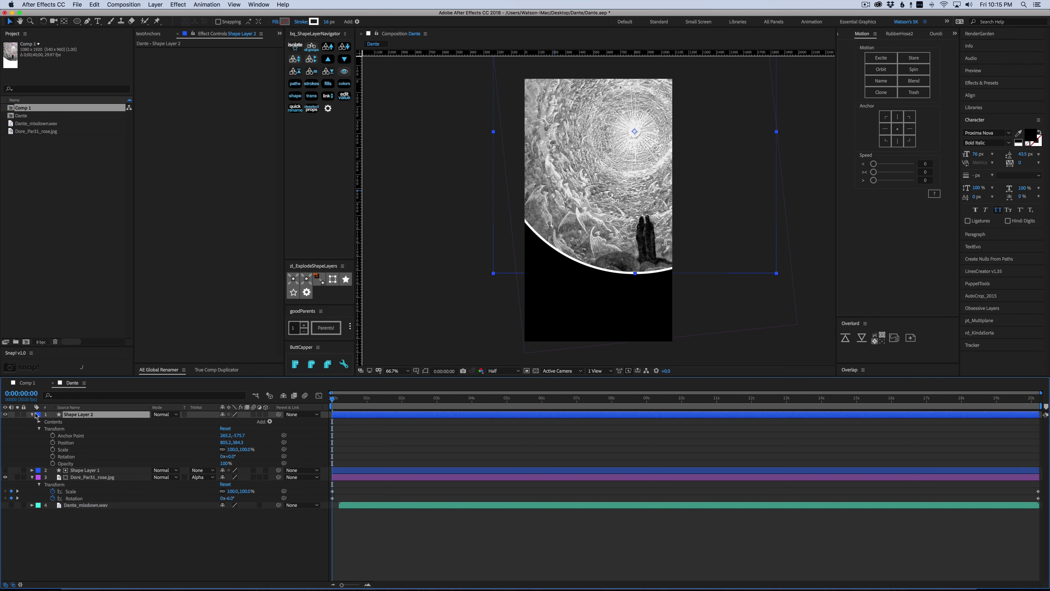
click(39, 428)
click(39, 421)
click(47, 428)
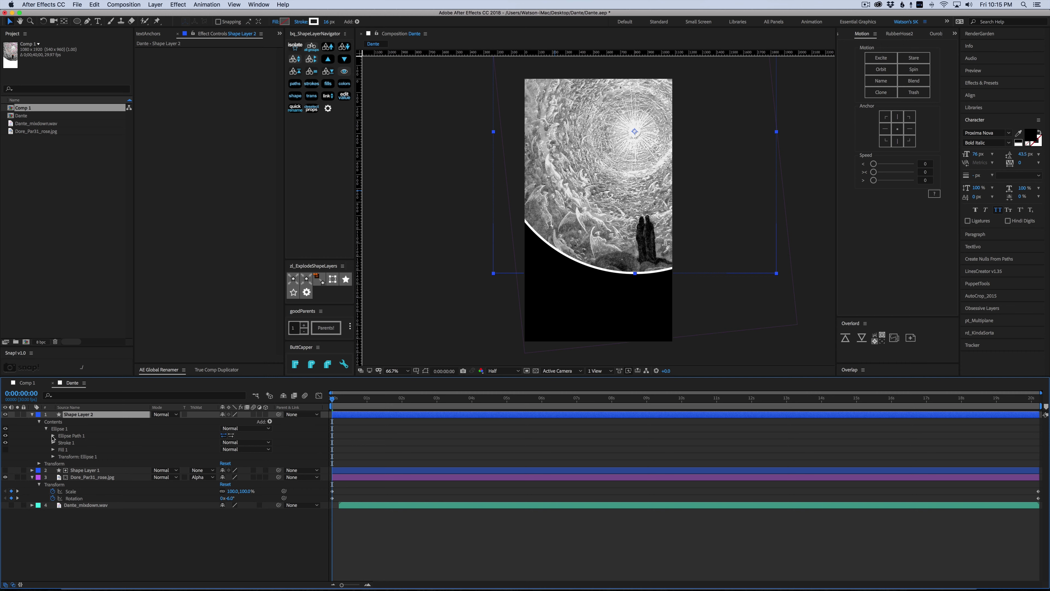
click(81, 436)
click(53, 436)
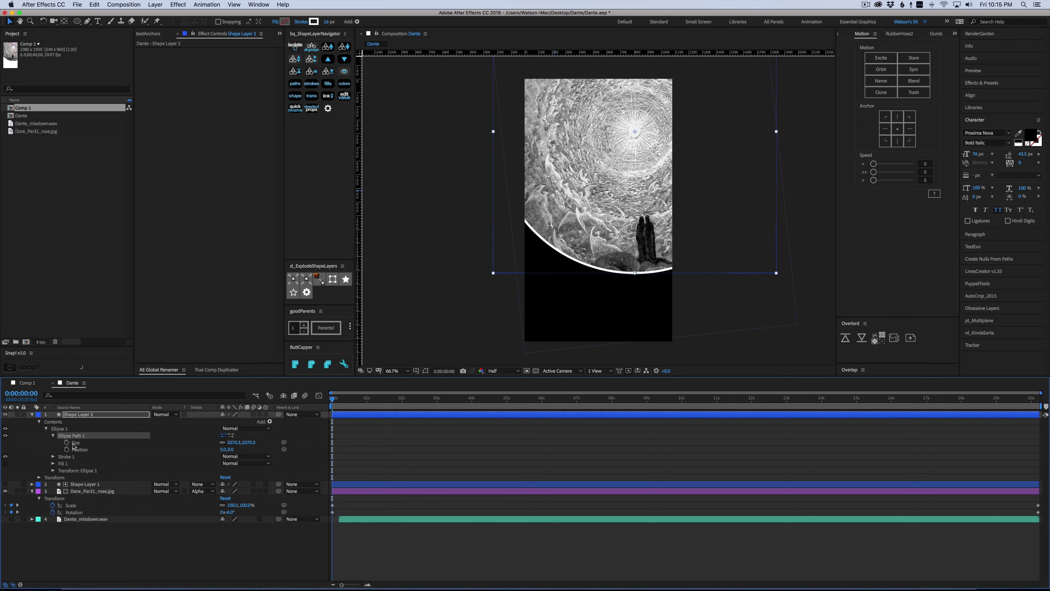
click(73, 442)
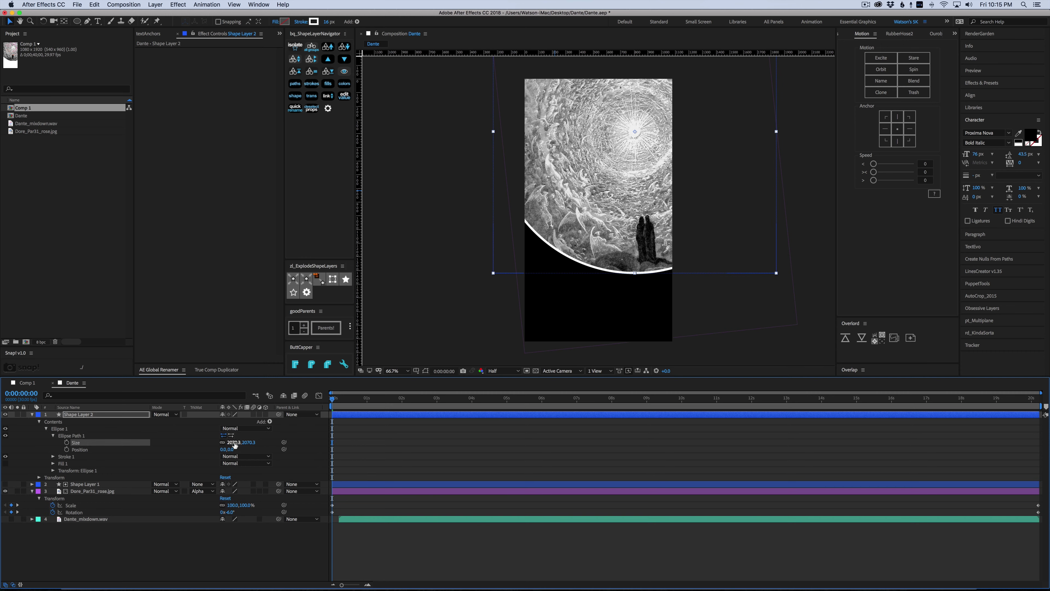
mouse_move(234, 444)
mouse_down()
mouse_move(161, 443)
mouse_move(250, 447)
mouse_up()
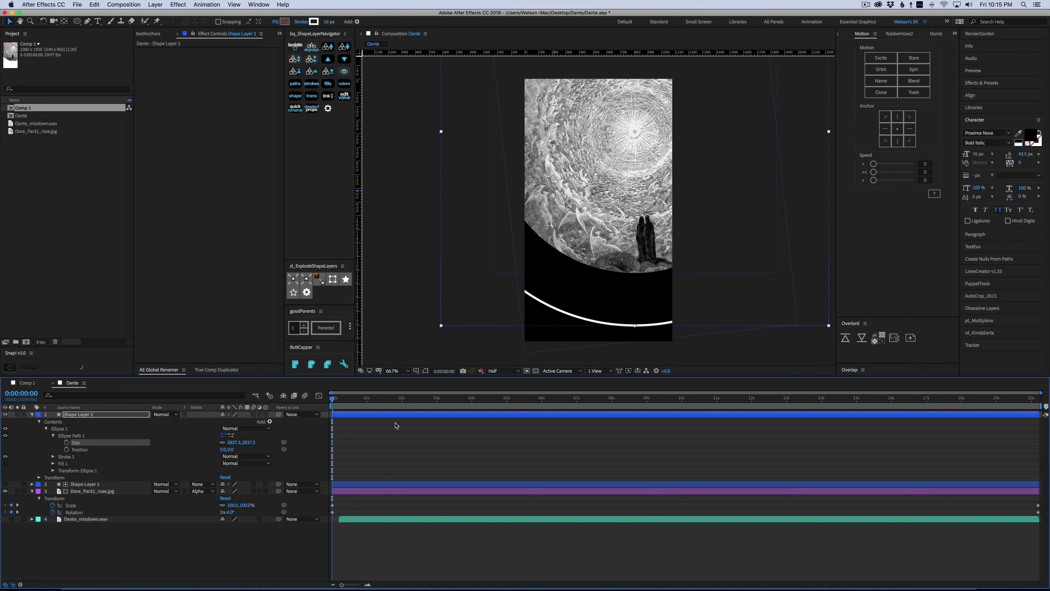
key(super+z)
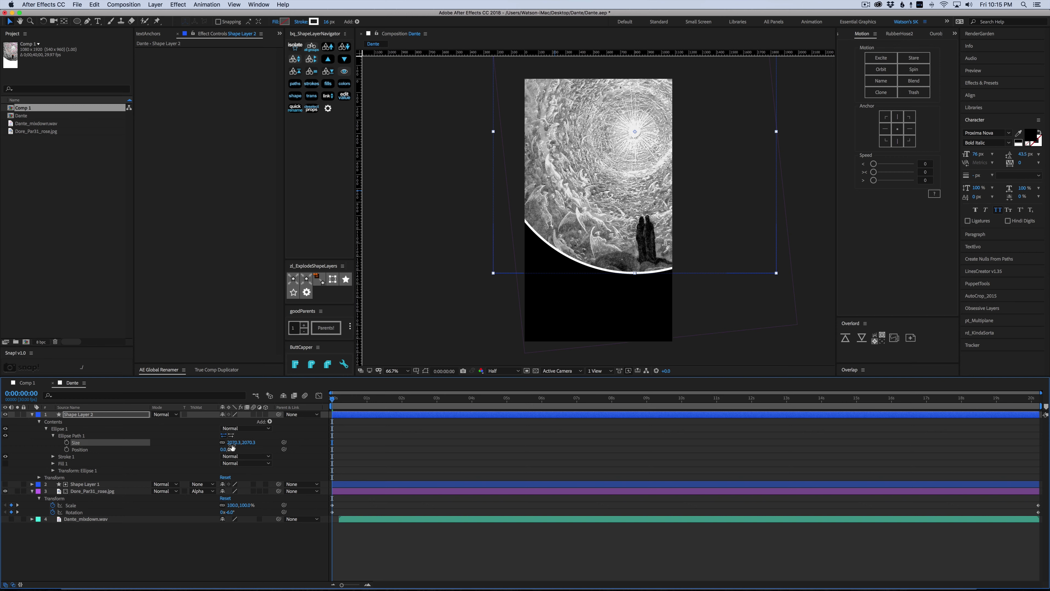
drag(241, 442, 187, 448)
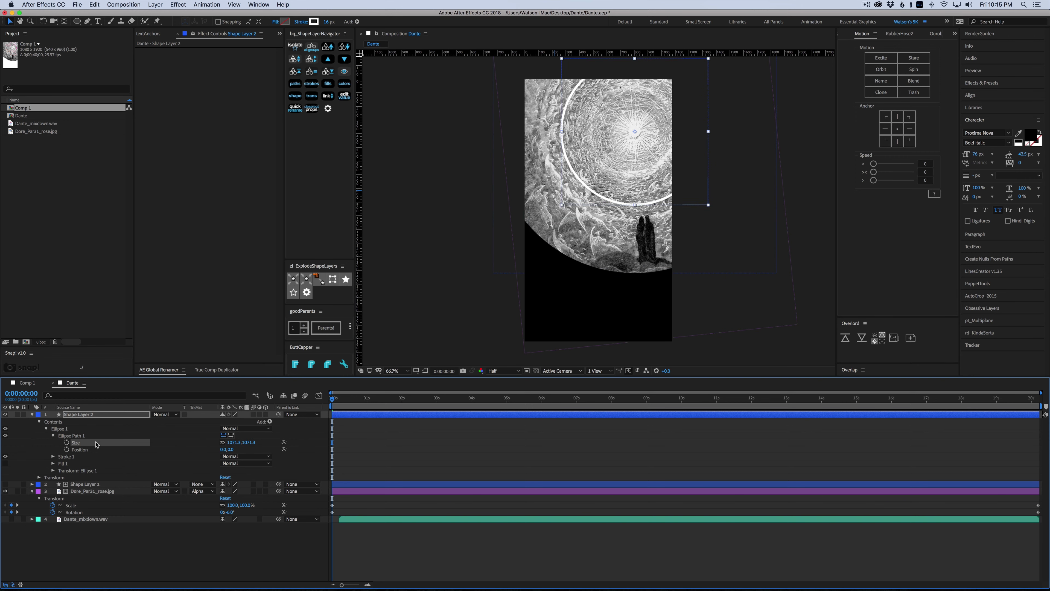
click(52, 430)
click(46, 429)
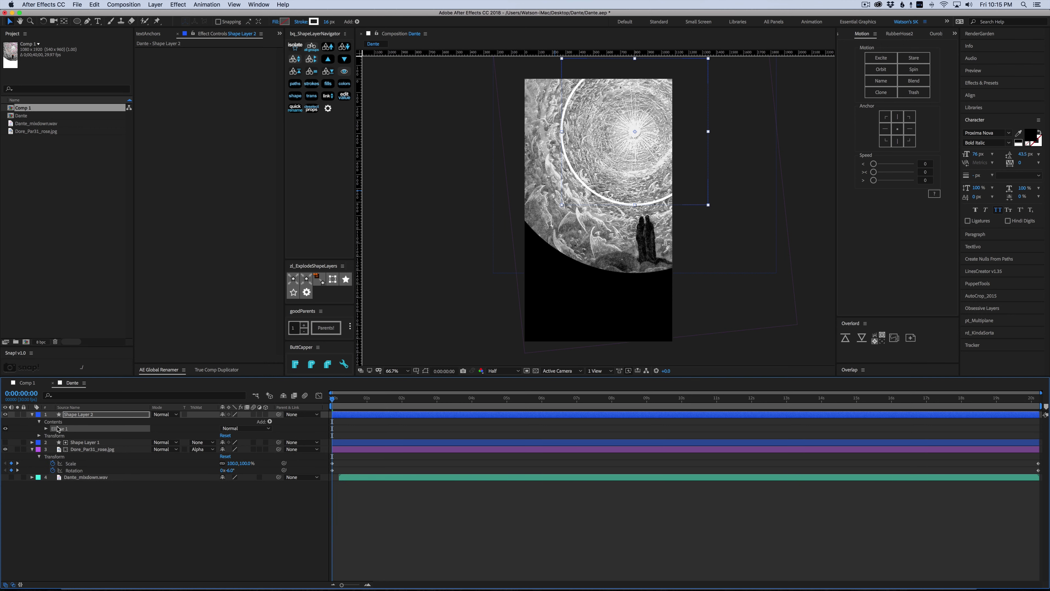
key(super+d)
click(46, 429)
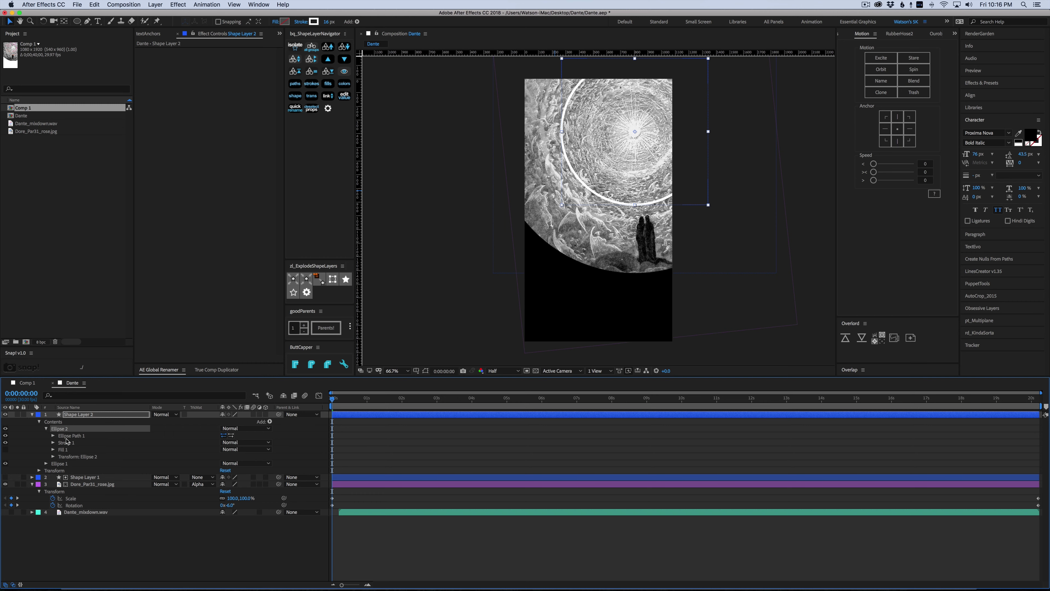
key(Delete)
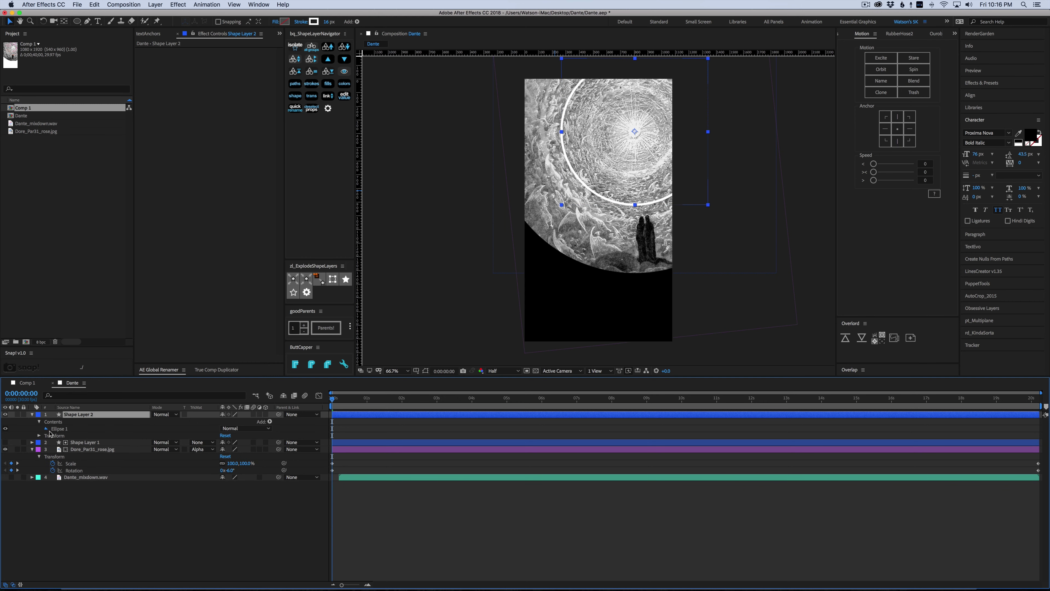
Step: Animate the stroked circle's Ellipse Path Size with keyframes at the first and last frames, growing it to about 1274 px at the end
click(46, 428)
click(79, 442)
drag(334, 396, 669, 398)
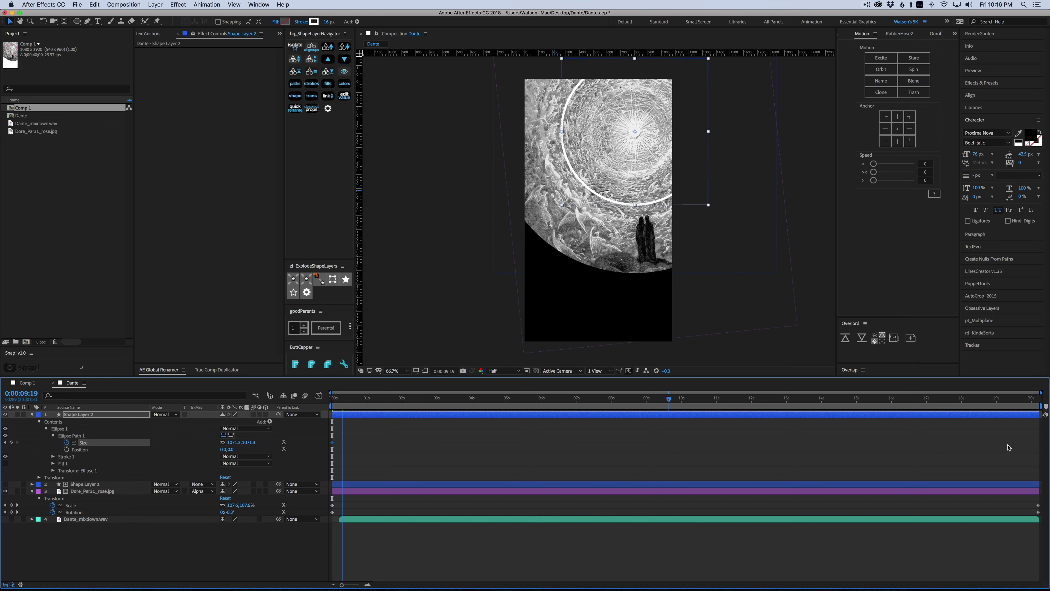
key(End)
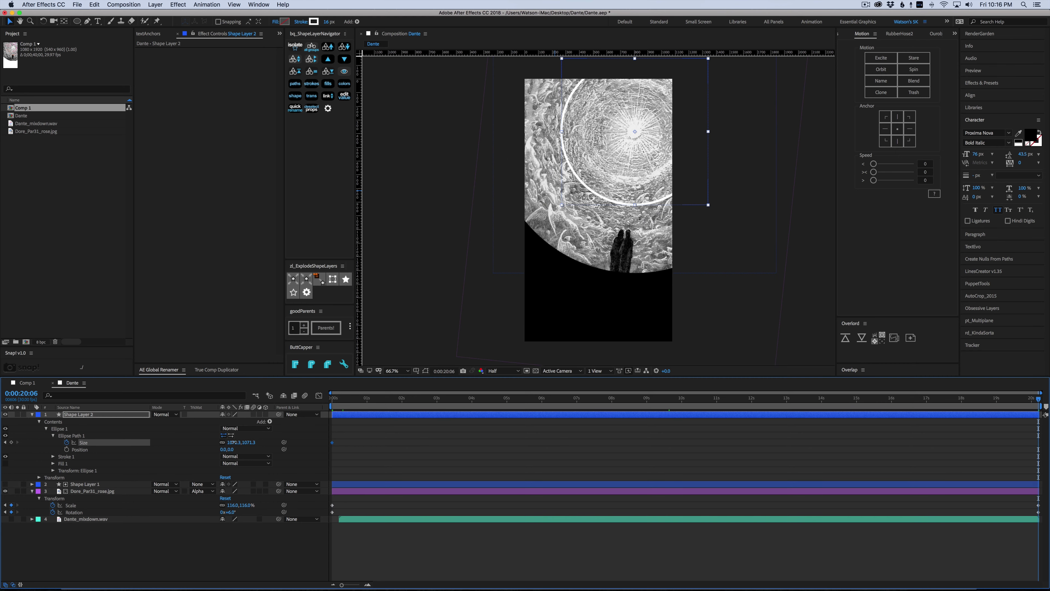
drag(232, 442, 318, 440)
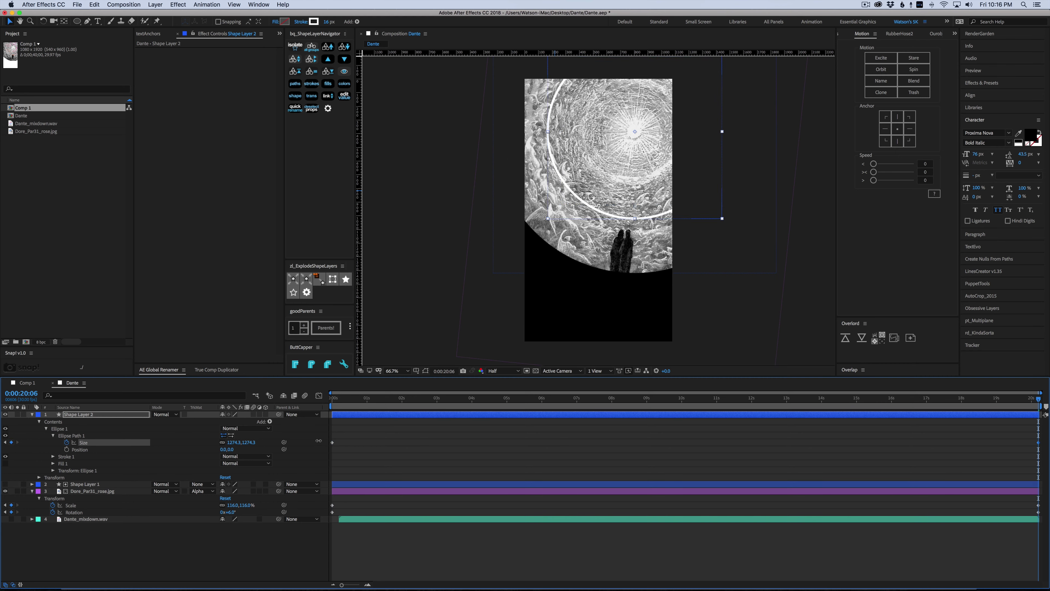
click(441, 398)
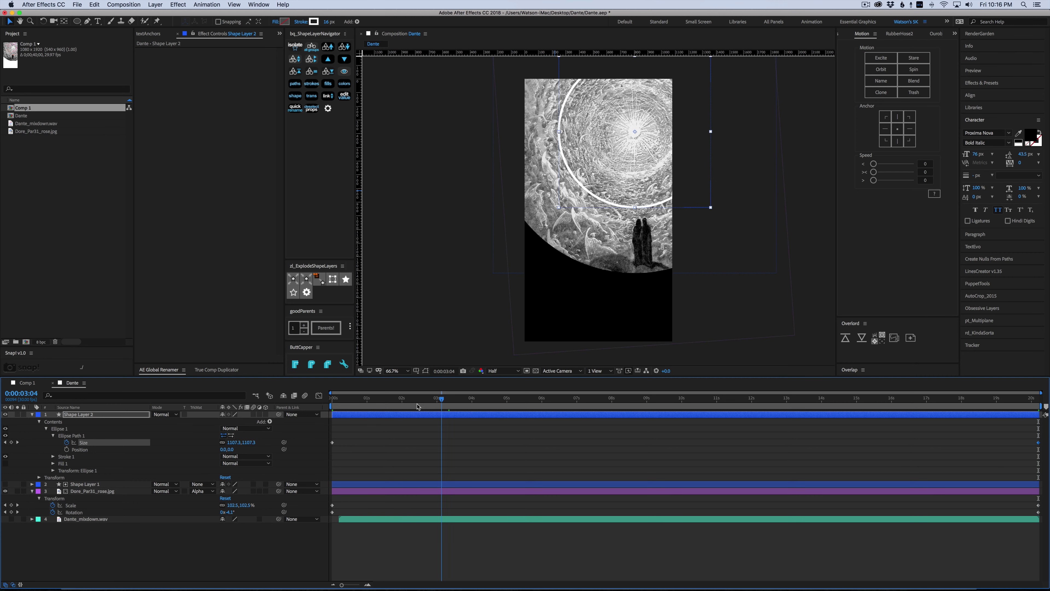
drag(416, 406, 463, 498)
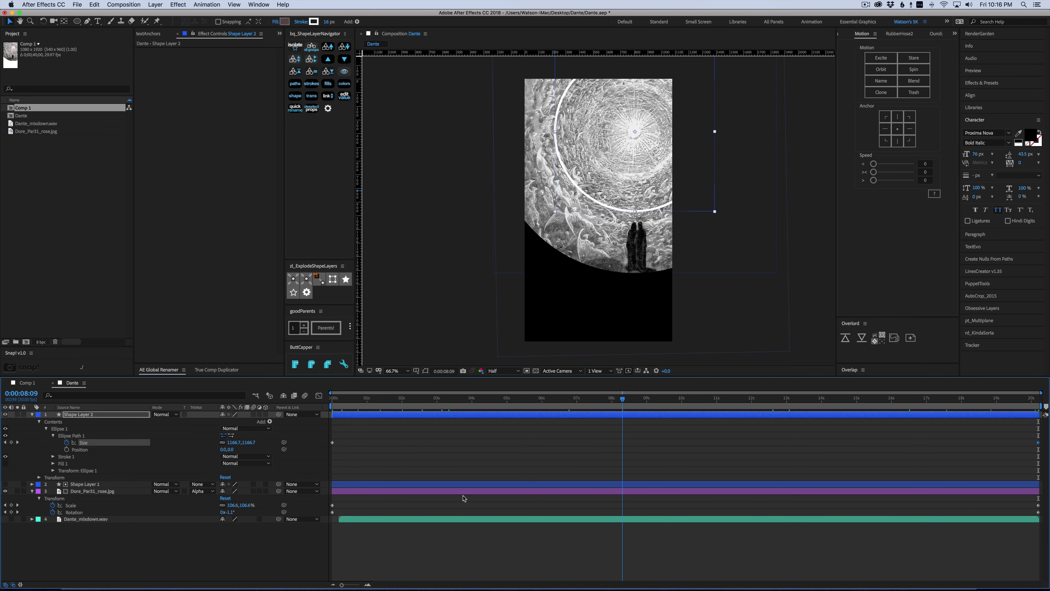
key(Home)
Step: Duplicate the Ellipse 1 group in Shape Layer 2 and enlarge the copy's Size keyframes together, to about 1387 px at the first frame
click(46, 428)
click(64, 429)
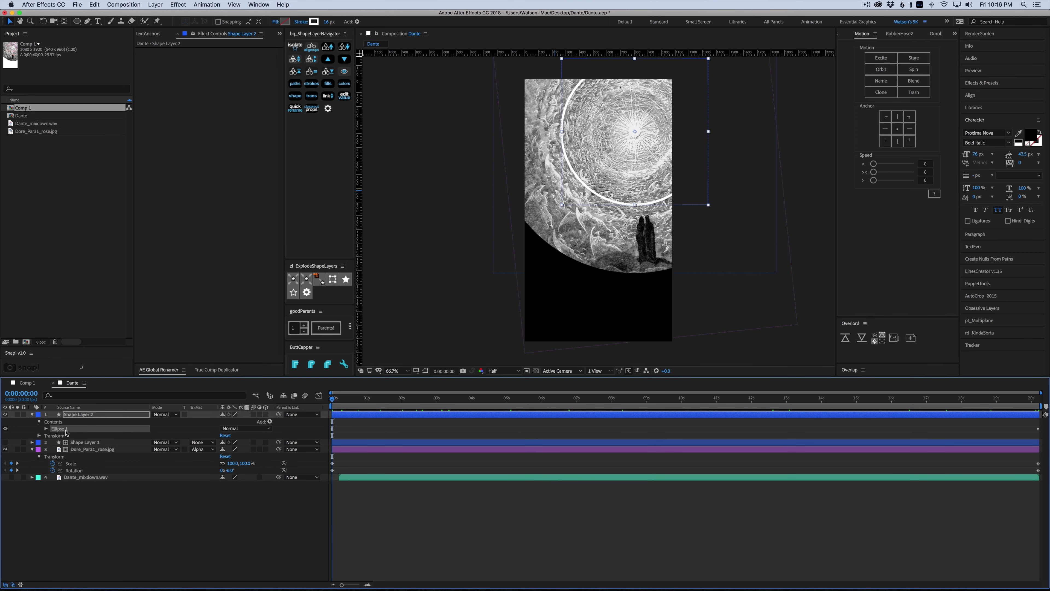
key(super+d)
click(46, 428)
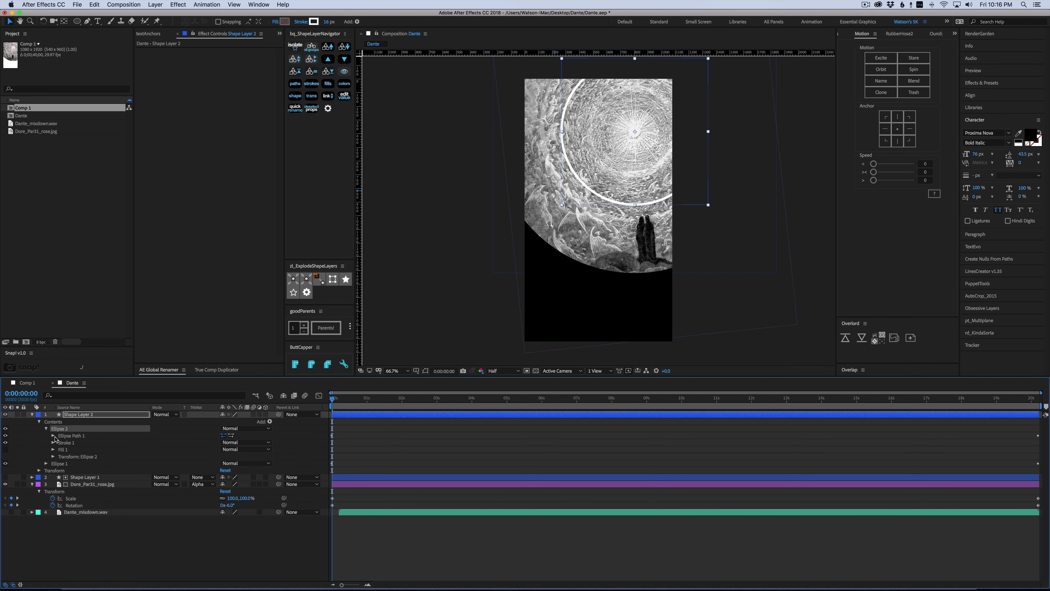
click(54, 436)
click(84, 442)
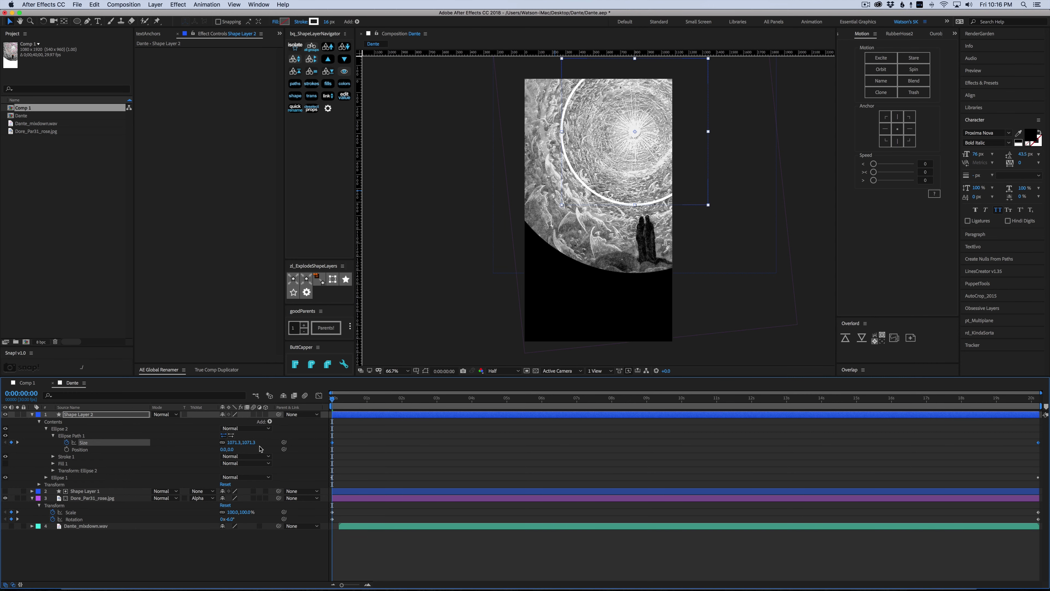
drag(250, 442, 393, 441)
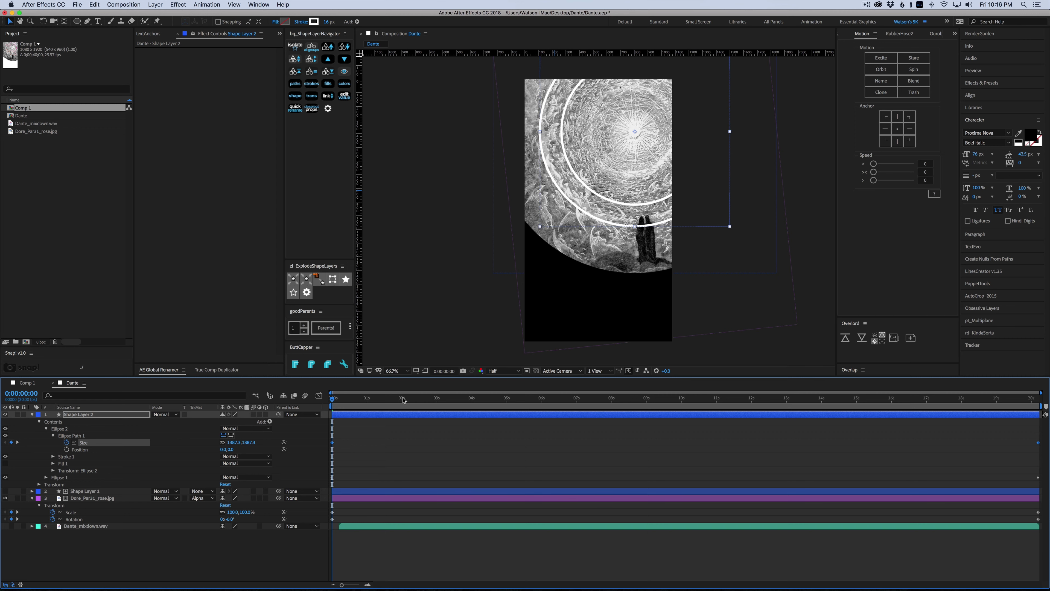
click(403, 400)
key(space)
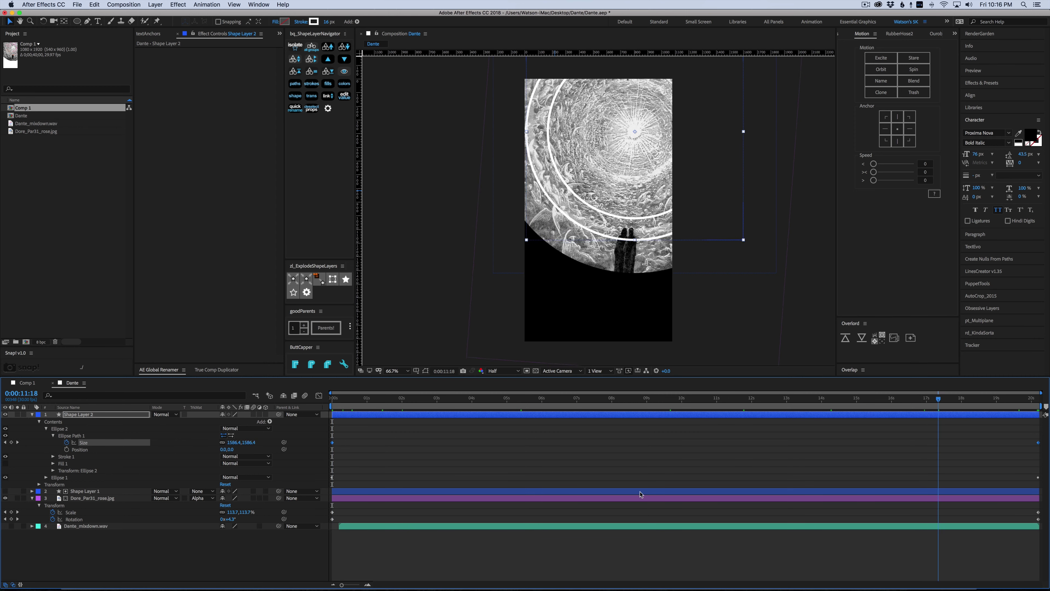
drag(640, 494, 259, 491)
Step: Duplicate the Ellipse 2 group and enlarge the new ring's Size keyframes together, to about 1682 px at the first frame
click(53, 435)
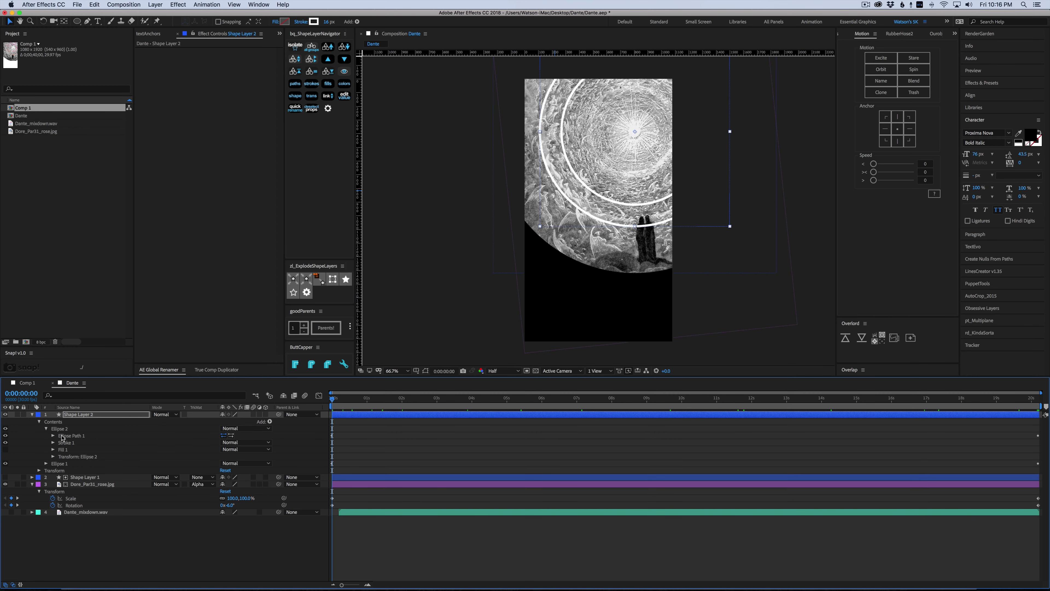
click(61, 428)
click(46, 428)
key(super+d)
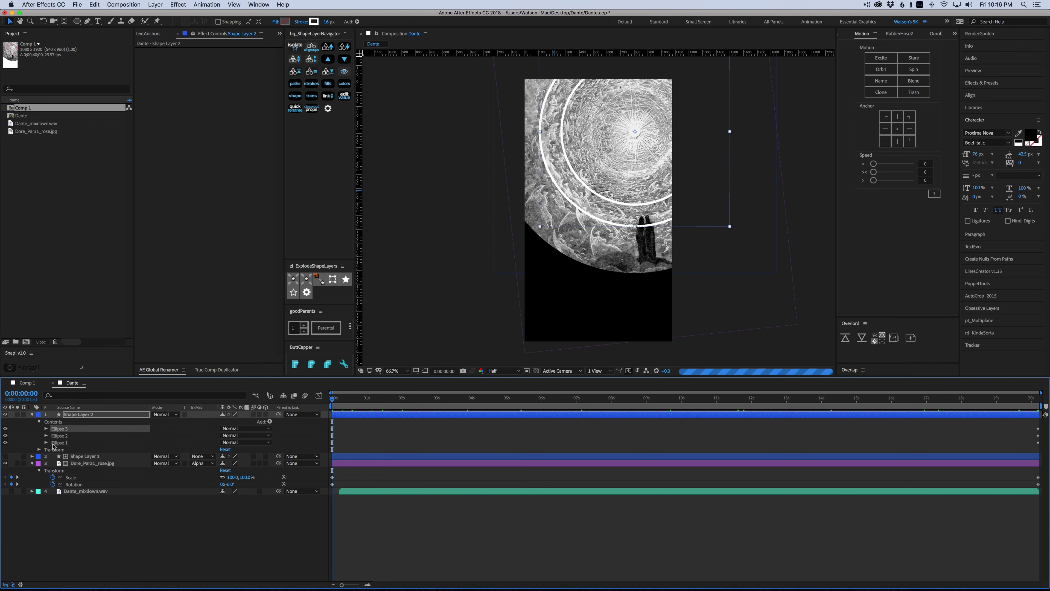
click(46, 428)
click(53, 436)
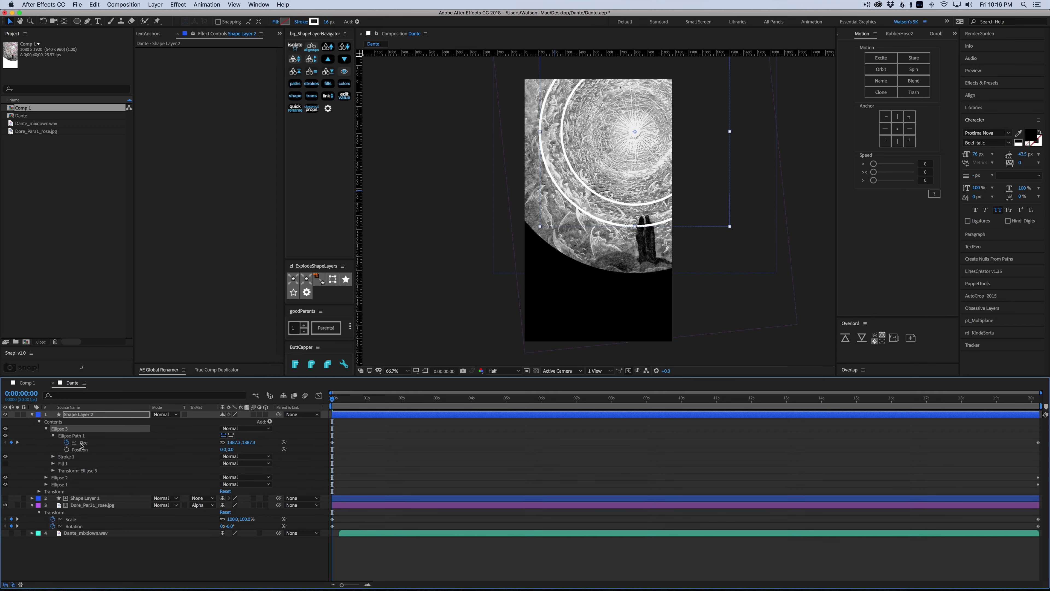
click(83, 442)
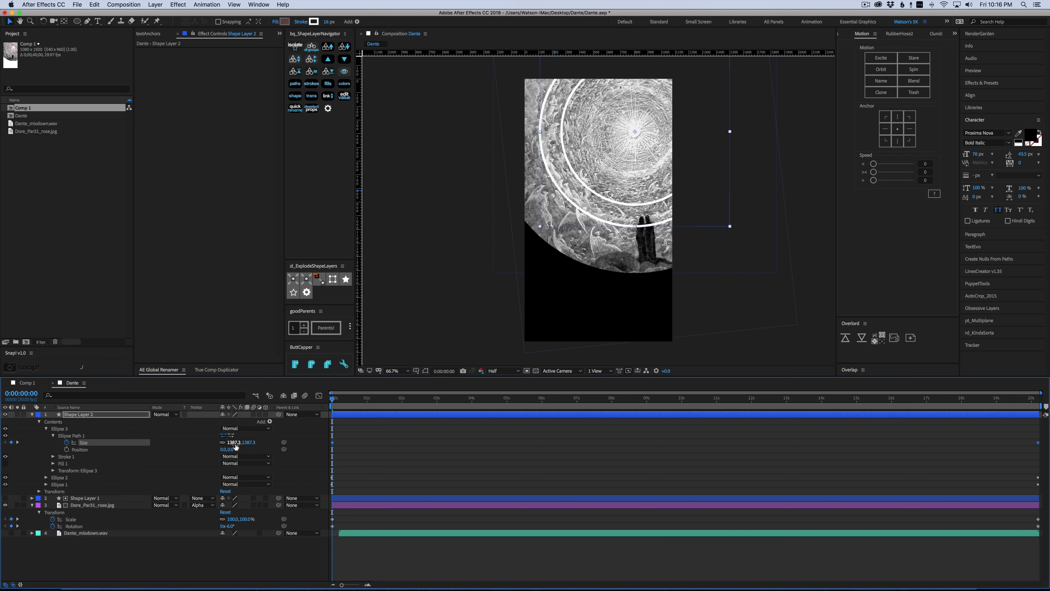
drag(239, 443, 358, 447)
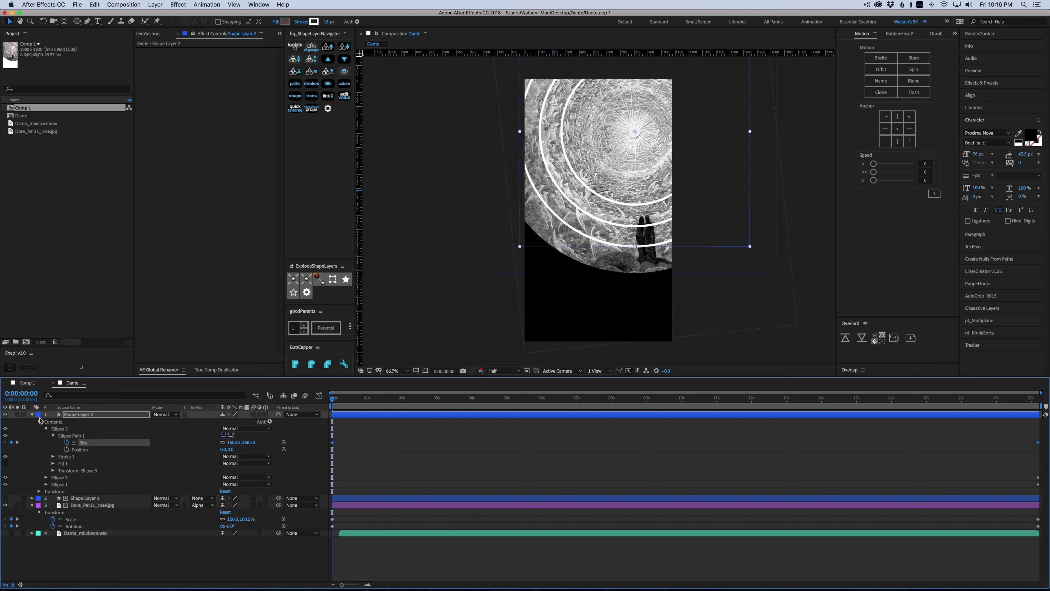
Step: Review the growth of the three rings against the engraving between the first and last frames
click(347, 445)
key(space)
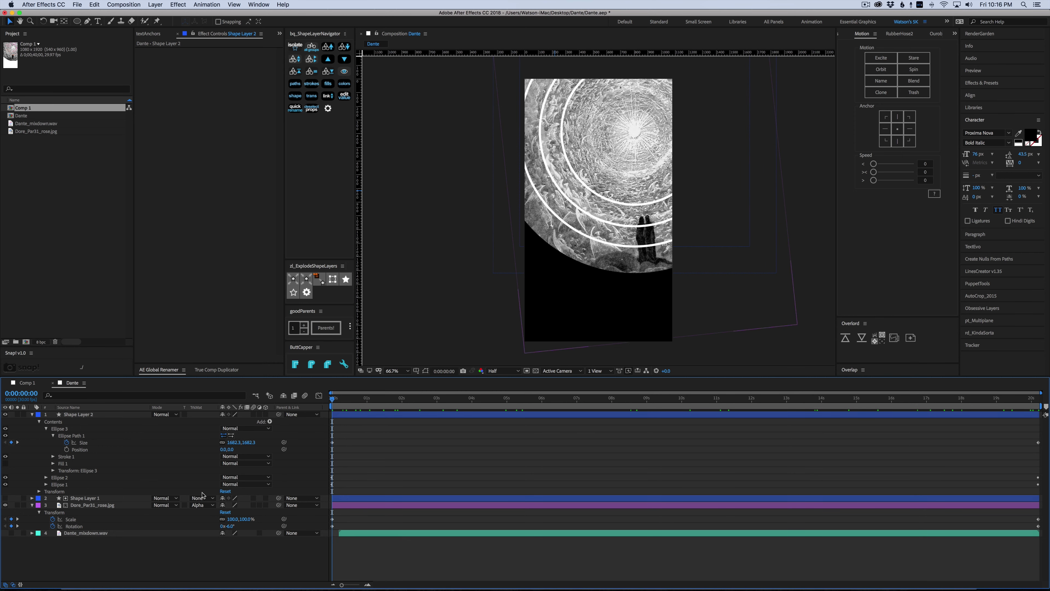
key(End)
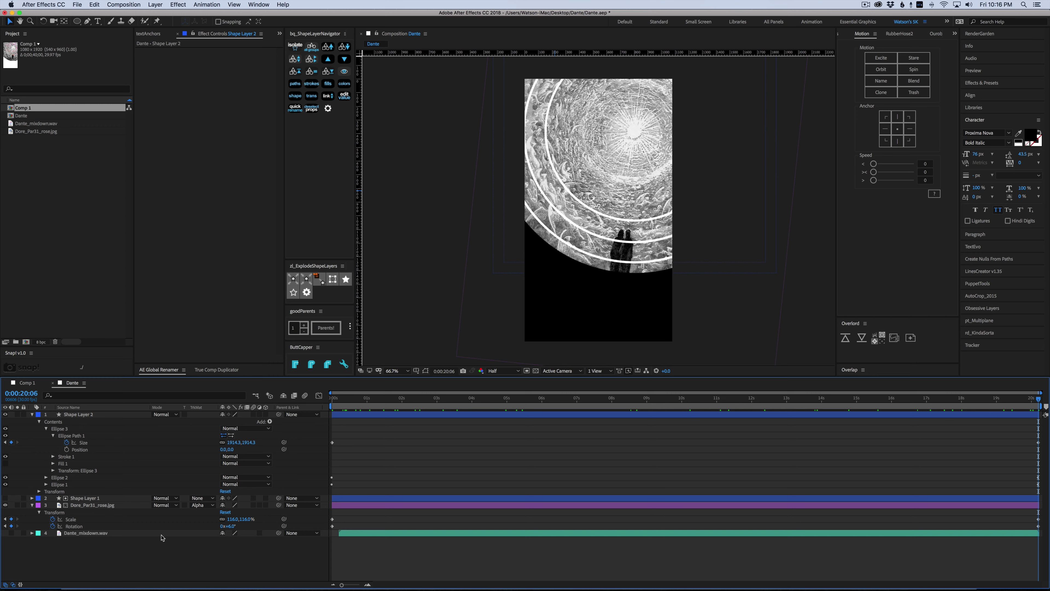
drag(233, 520, 230, 519)
click(464, 443)
drag(467, 407, 332, 400)
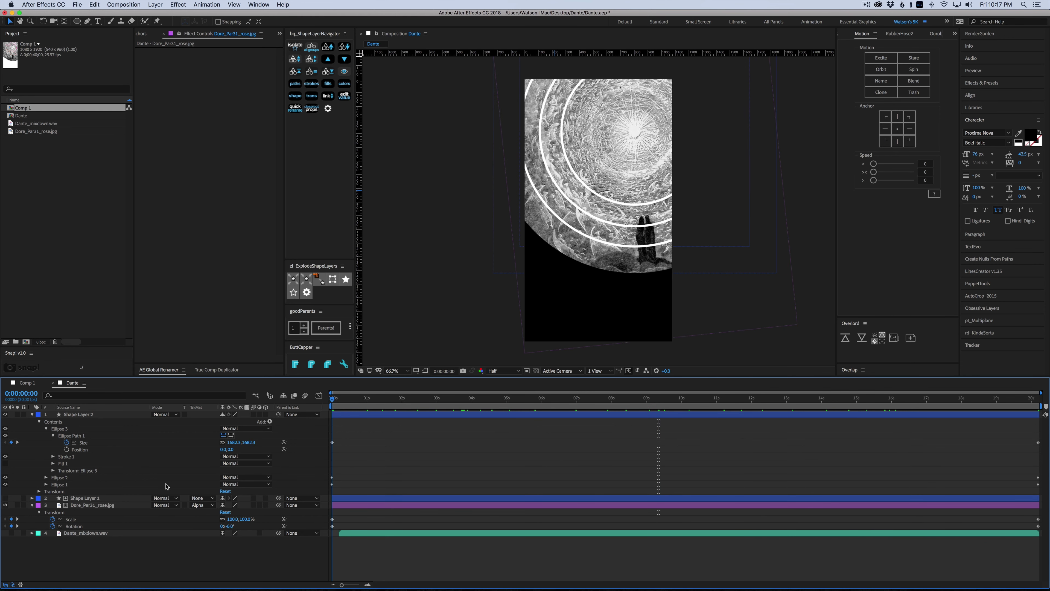
Step: Rename Shape Layer 1 as Matte and Shape Layer 2 as Rings, and collapse the layers' properties
click(33, 417)
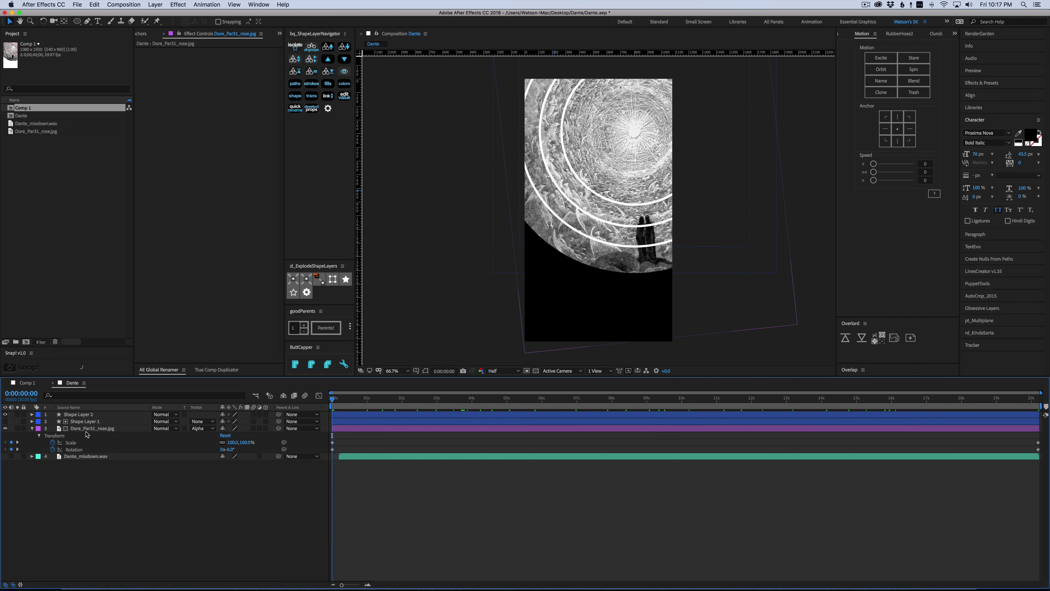
click(86, 421)
key(Return)
text(Matte)
key(Return)
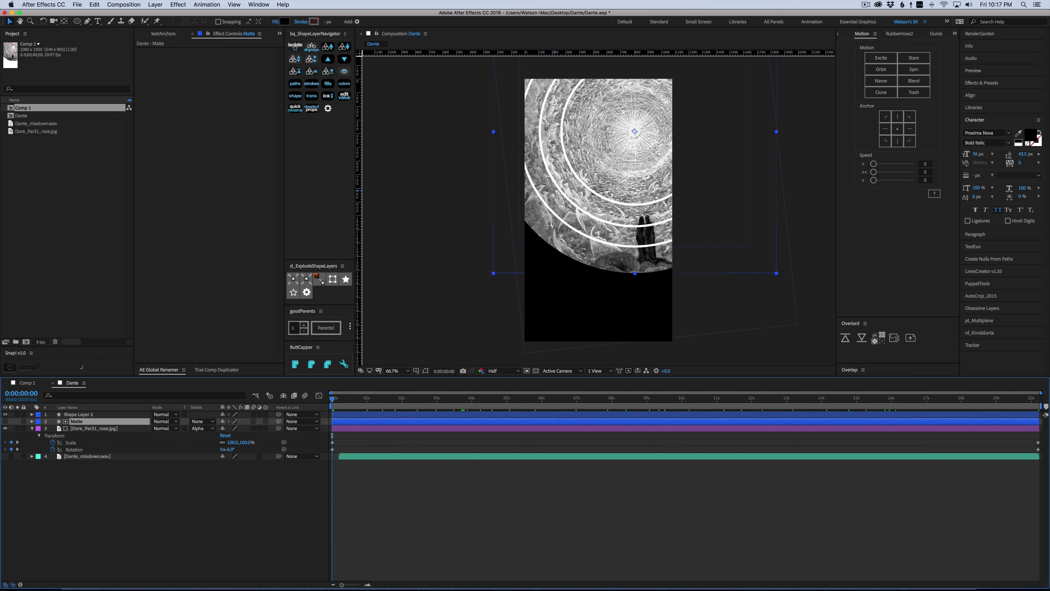
click(83, 413)
key(Return)
text(Rings)
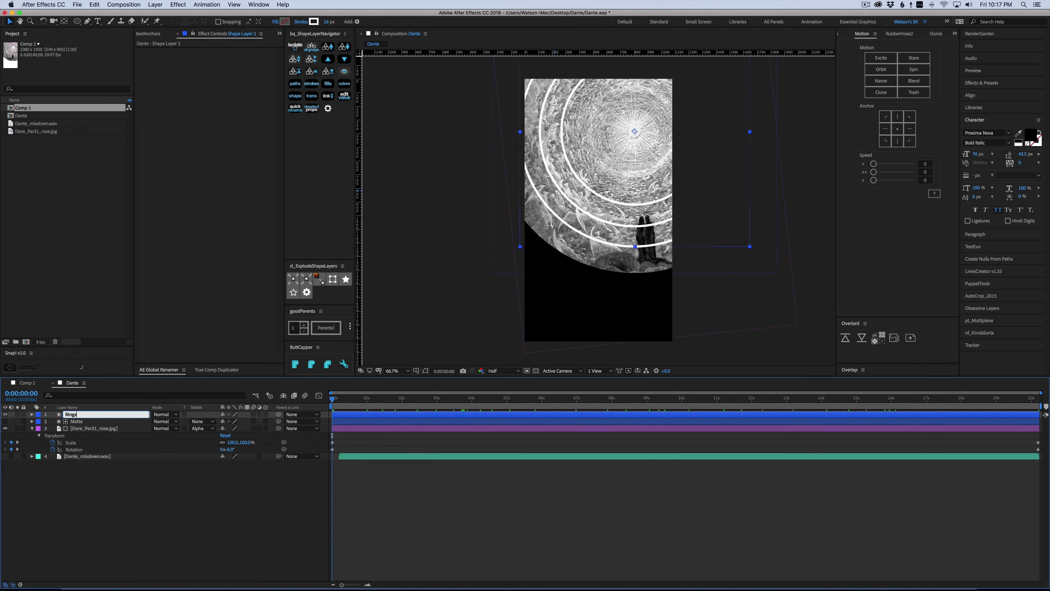
key(Return)
click(31, 429)
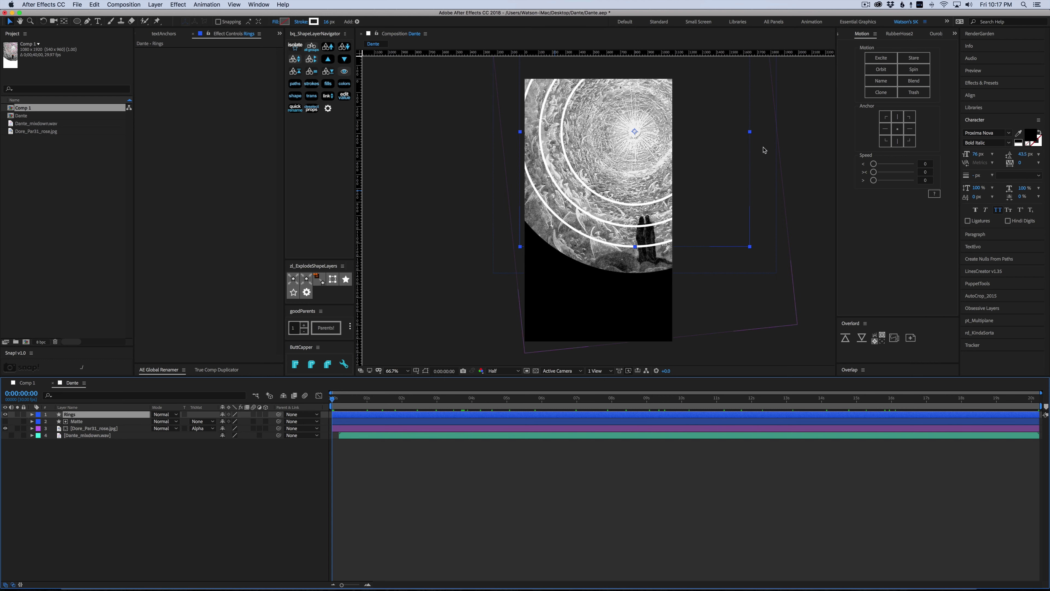
click(517, 451)
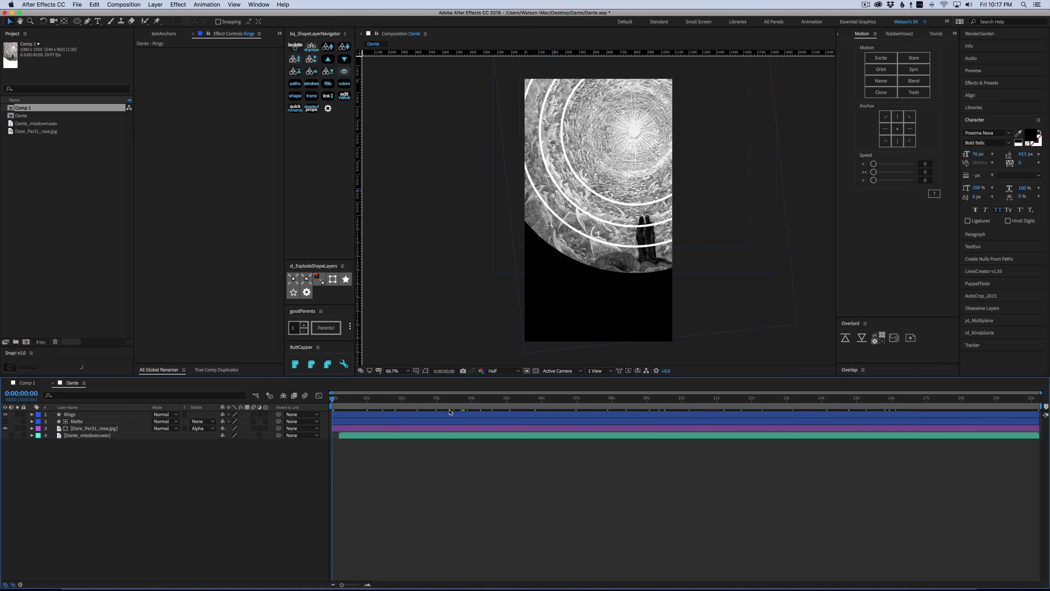
Step: Add a Gradient Overlay layer style to the Rings layer
click(117, 414)
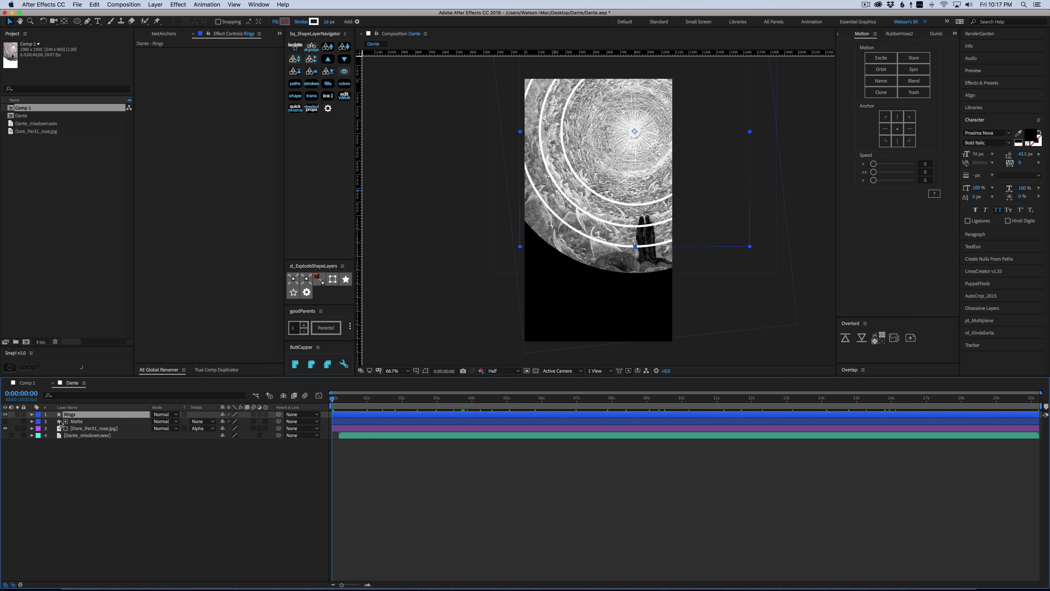
right_click(88, 416)
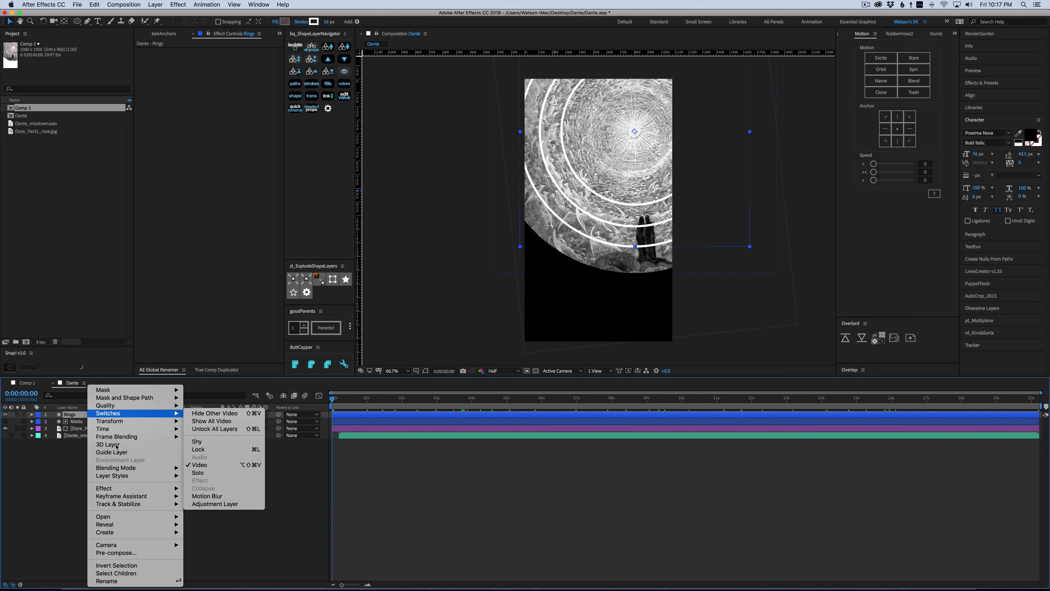
mouse_move(119, 476)
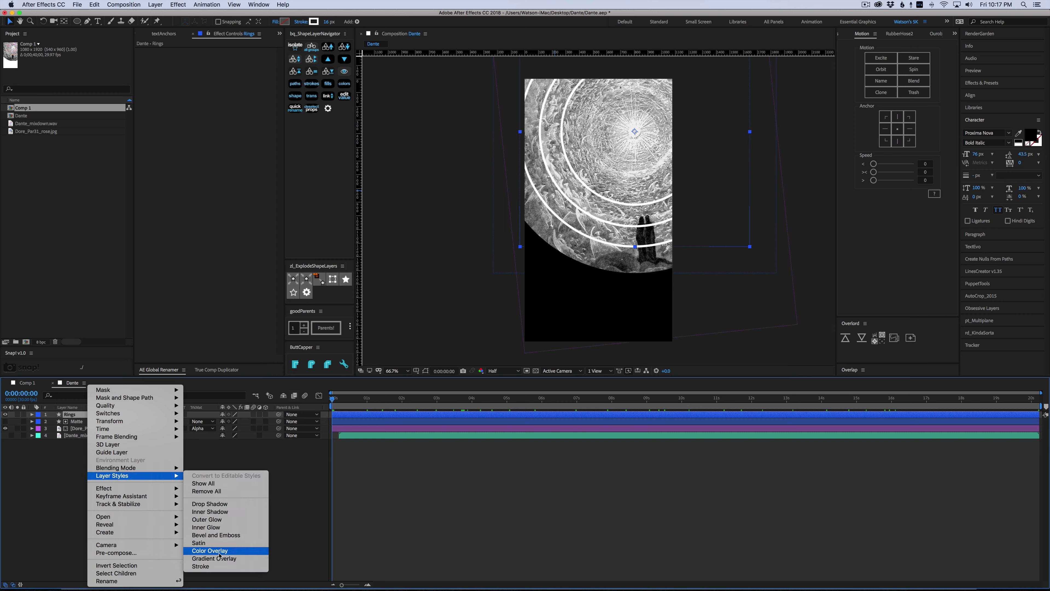
click(219, 558)
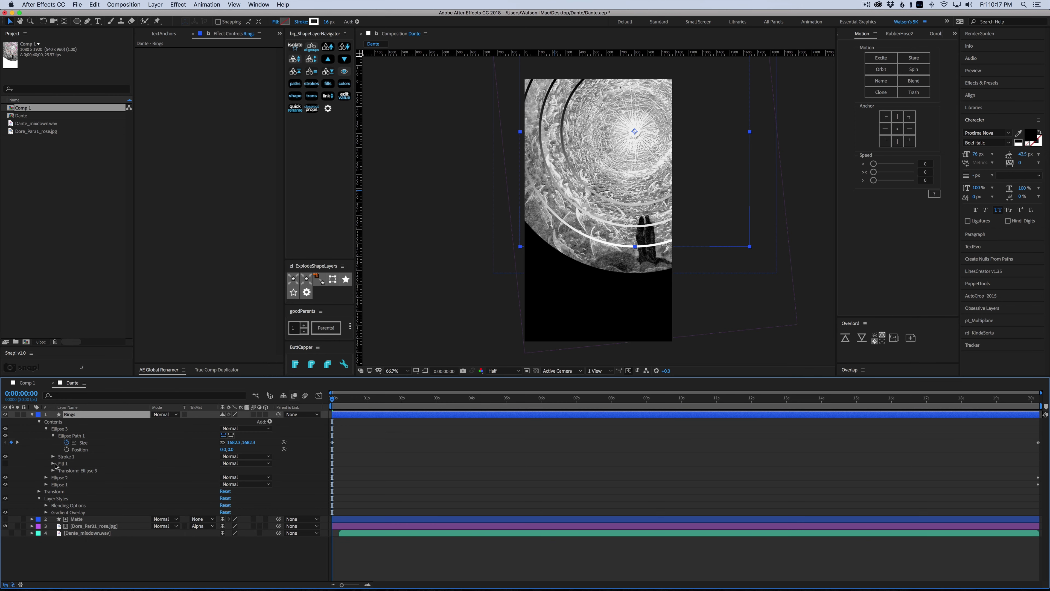
click(46, 428)
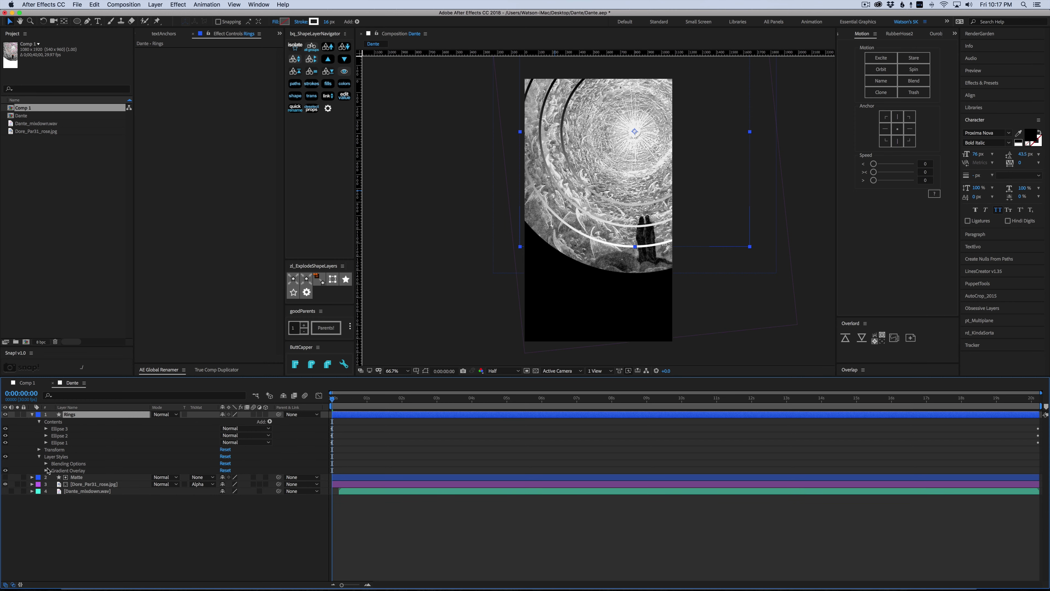
Step: Open the Rings layer's Gradient Overlay colors for editing and set the gradient's end color stop to pink FF4C86
click(62, 471)
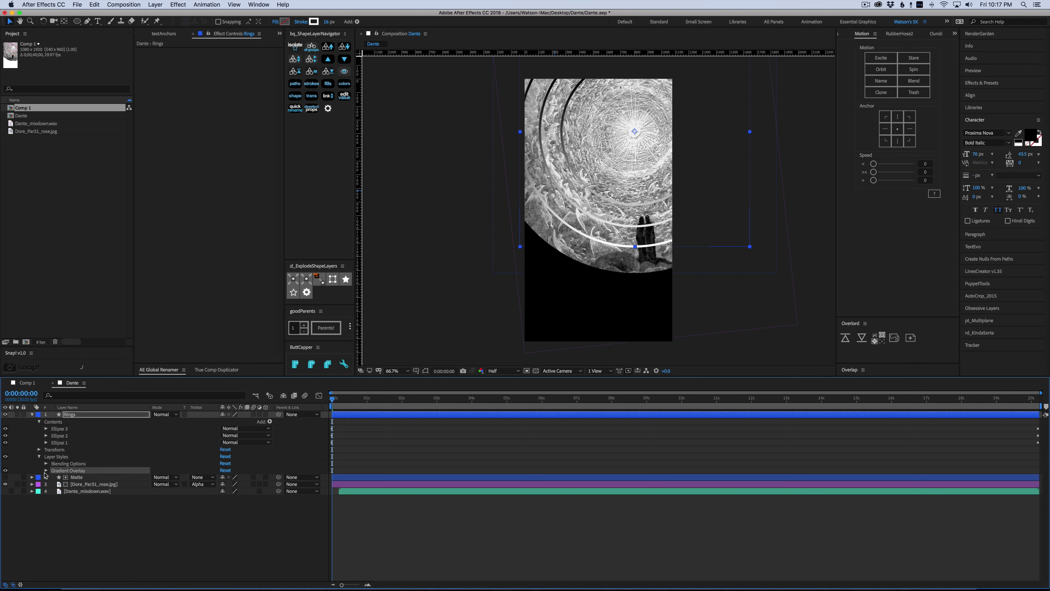
click(46, 470)
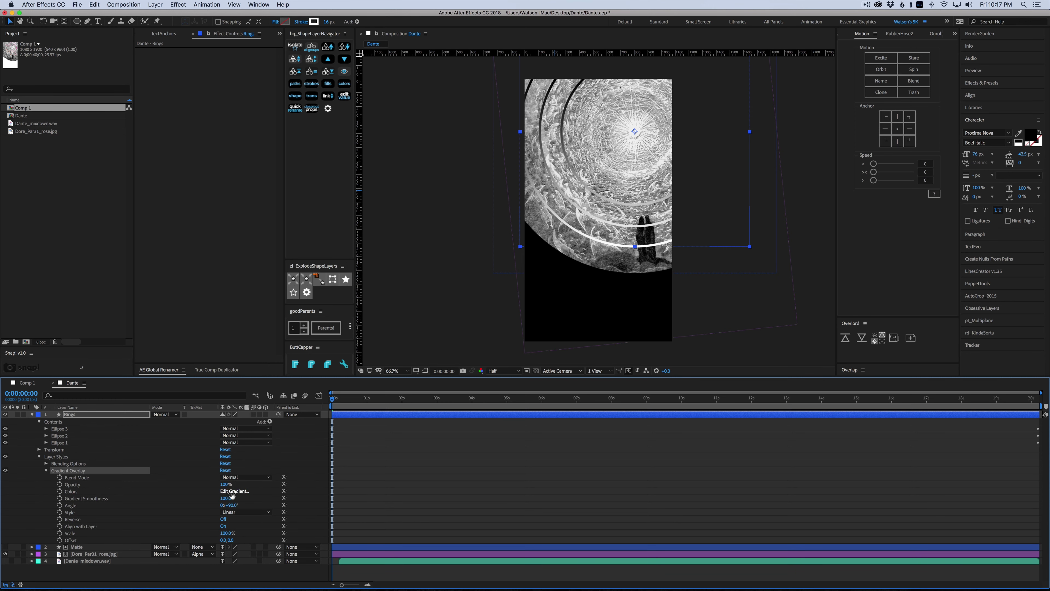
click(225, 491)
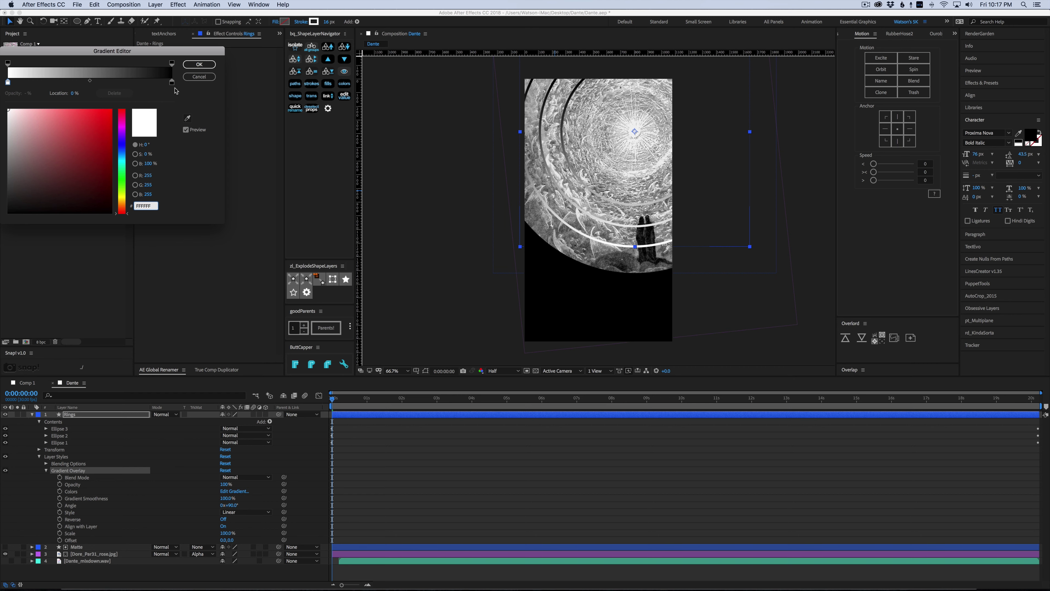
click(172, 83)
drag(123, 149, 88, 110)
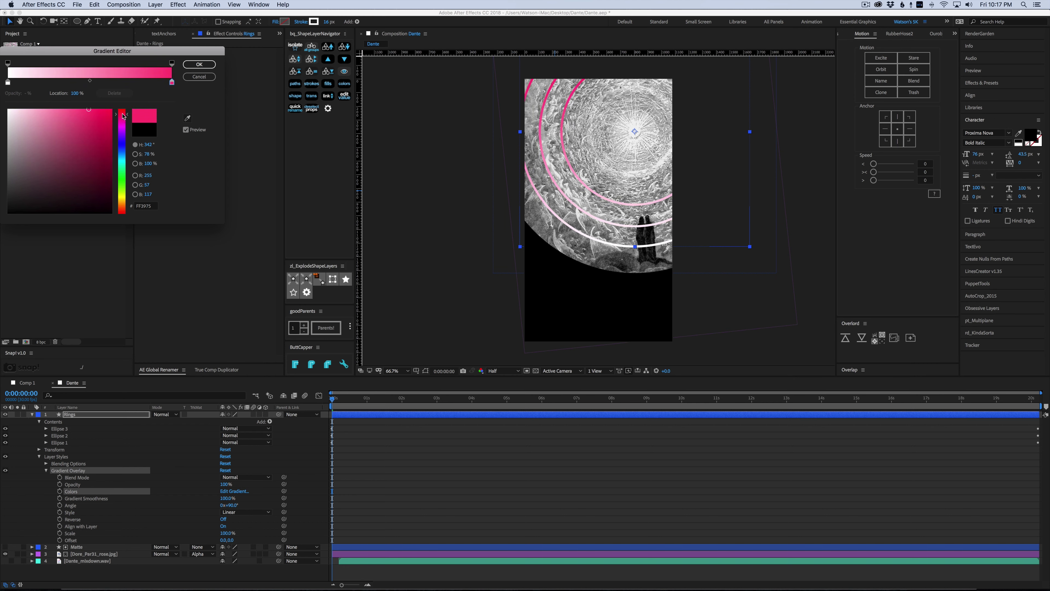
drag(89, 110, 85, 109)
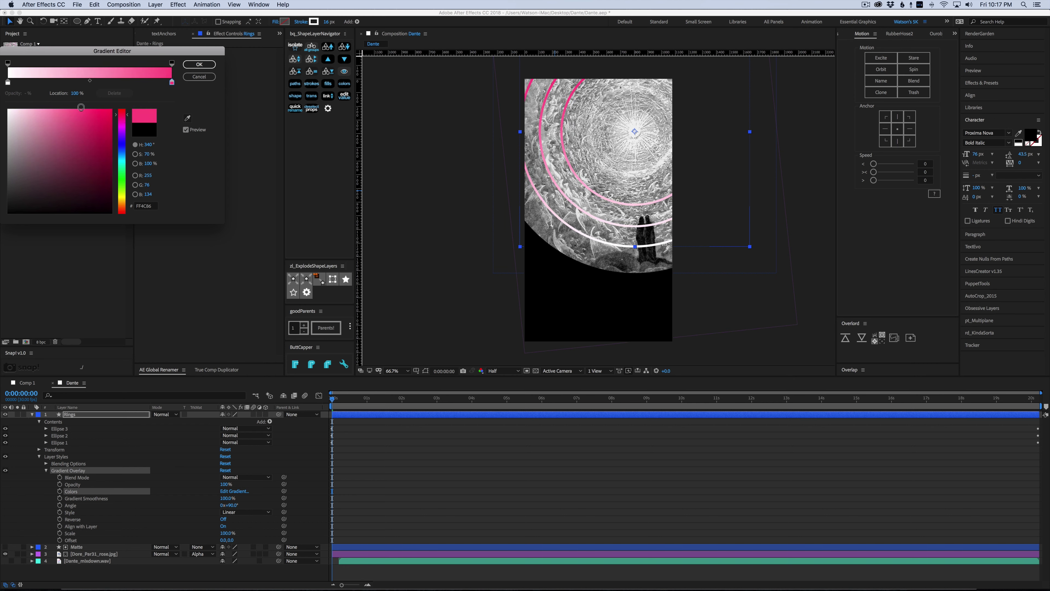
Step: Set the gradient's start color stop to light orange FFB463 and apply the gradient
click(8, 82)
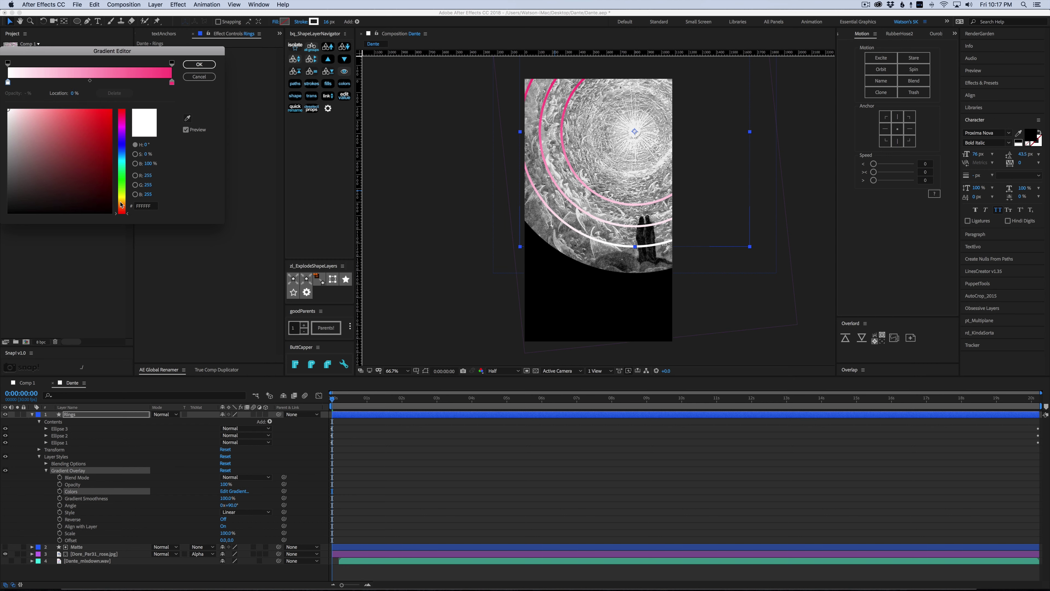
click(122, 204)
click(93, 109)
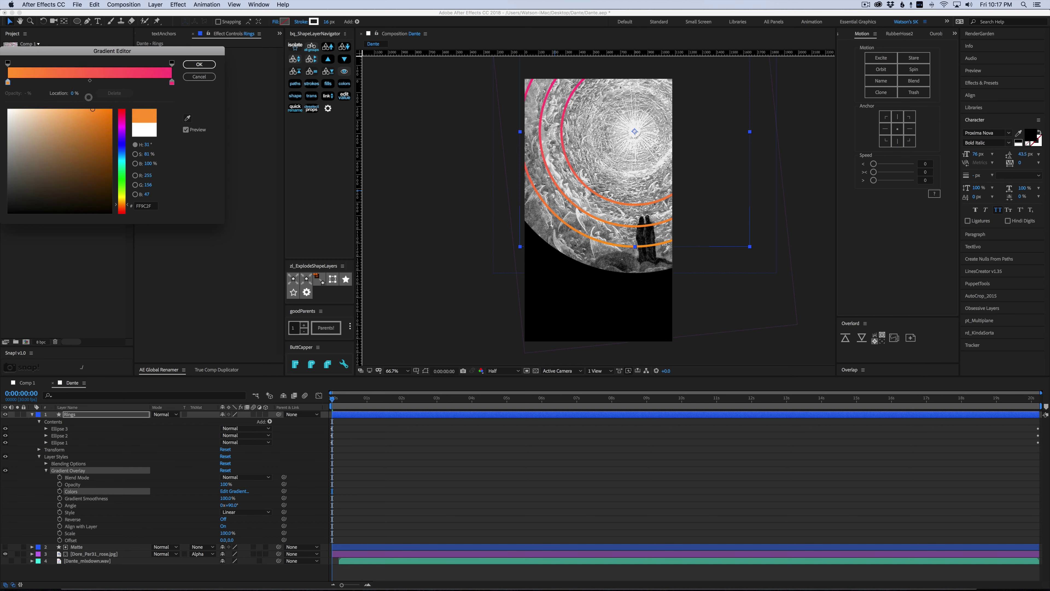
drag(89, 97, 70, 93)
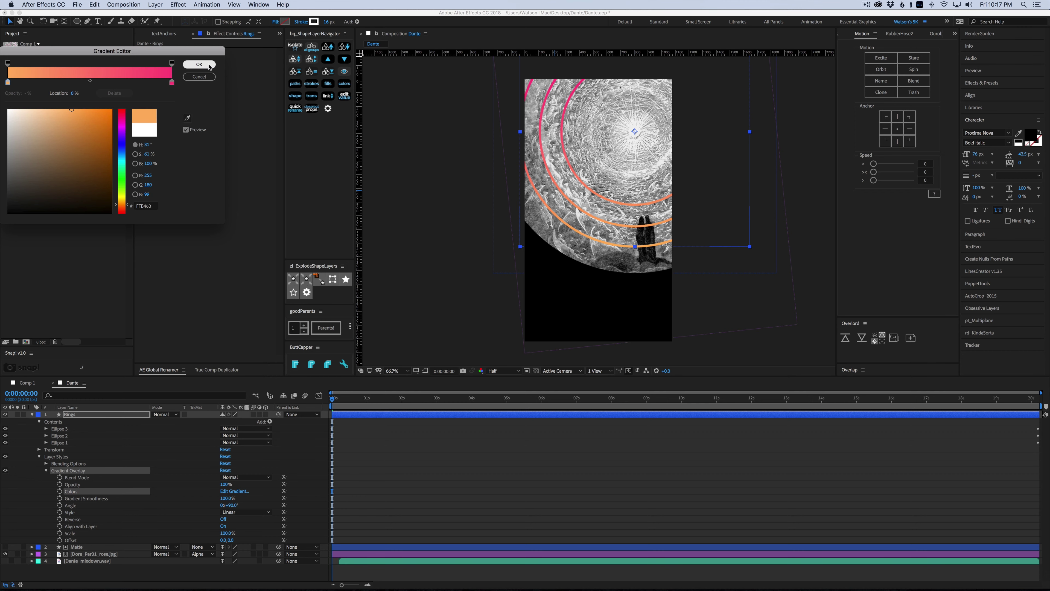
click(199, 64)
click(382, 486)
Step: Try rotating the Rings layer to about 209° and undo the rotation
click(373, 416)
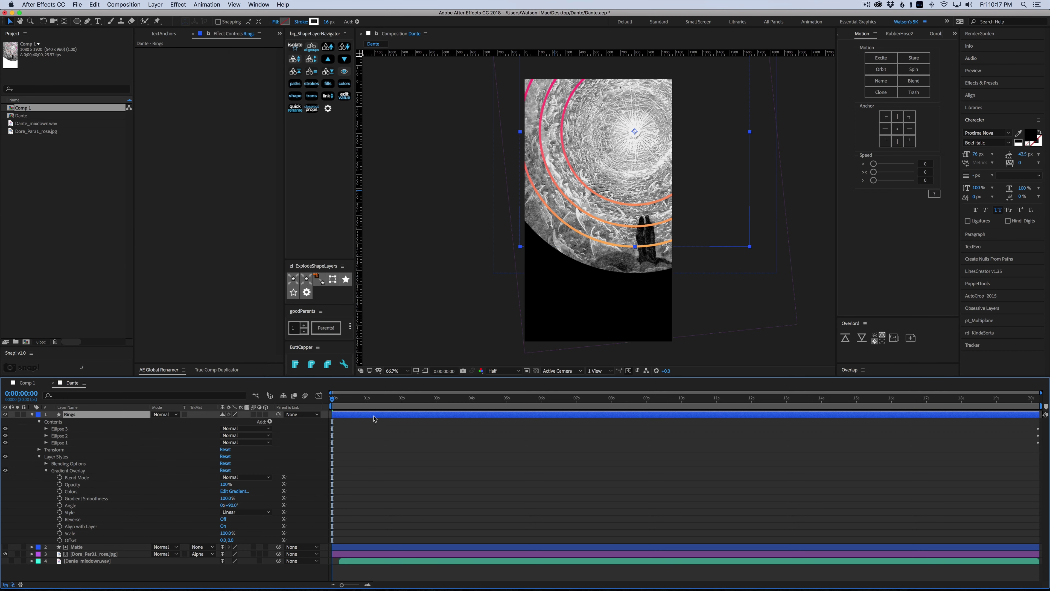
key(r)
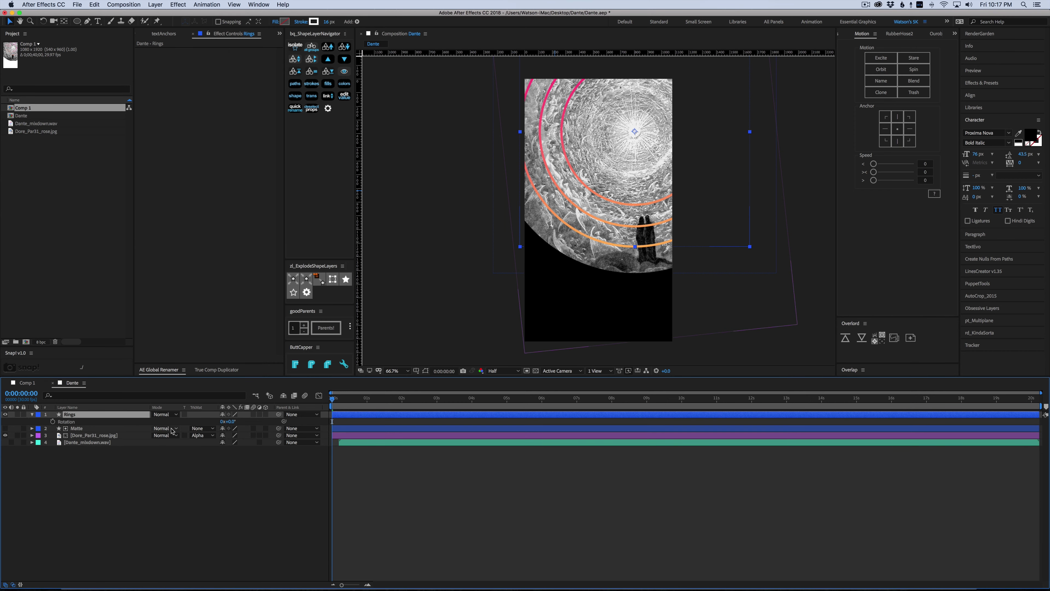
drag(233, 422, 270, 421)
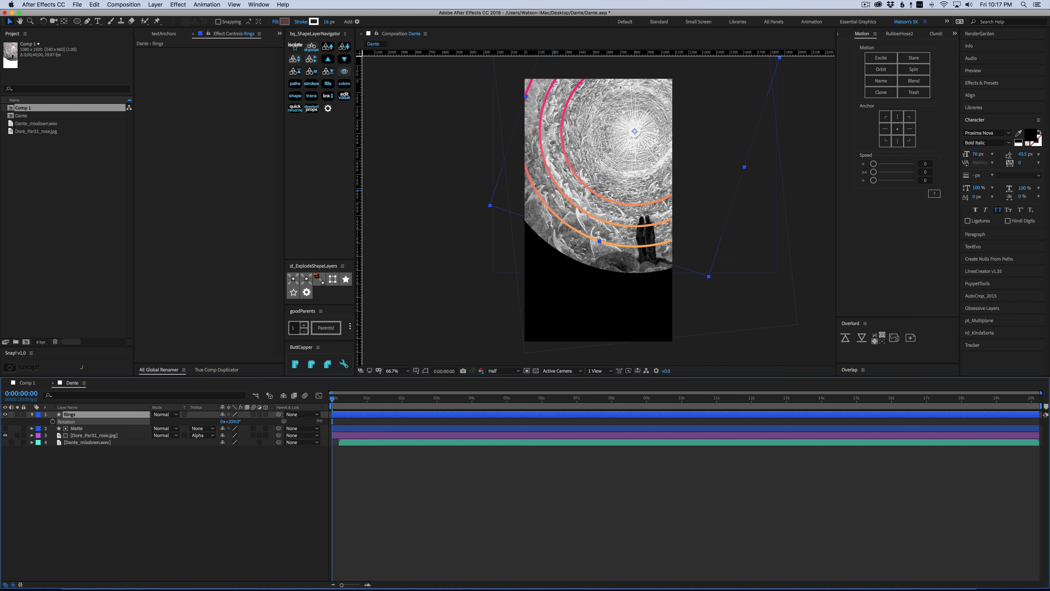
key(super+z)
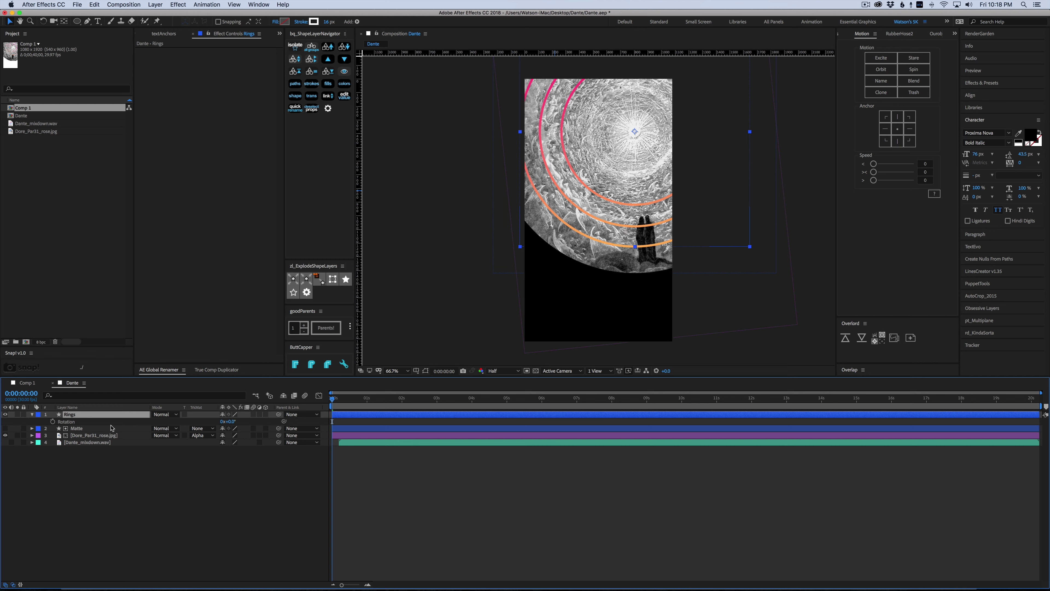
Step: Keyframe the Rings layer's Gradient Overlay Angle at the first frame and set it to 4 revolutions plus 90° at 0:00:20:06
click(32, 414)
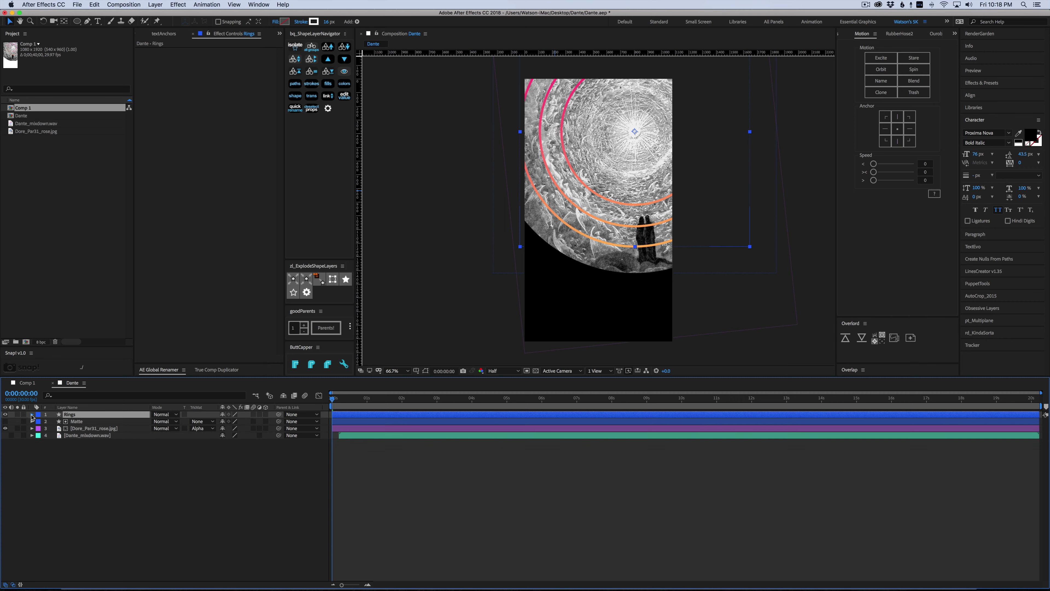
click(33, 415)
click(41, 471)
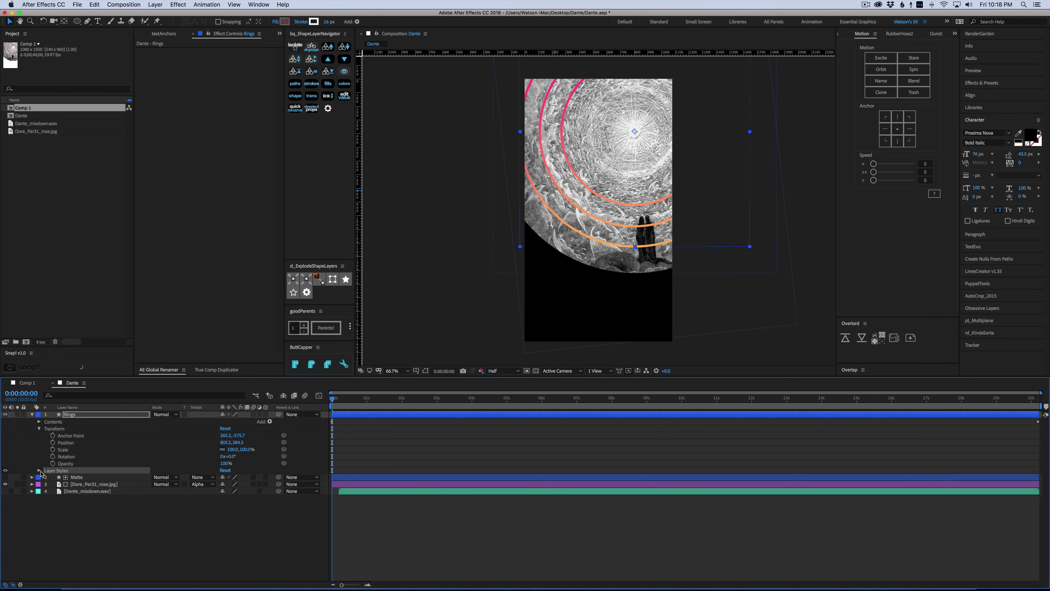
click(47, 484)
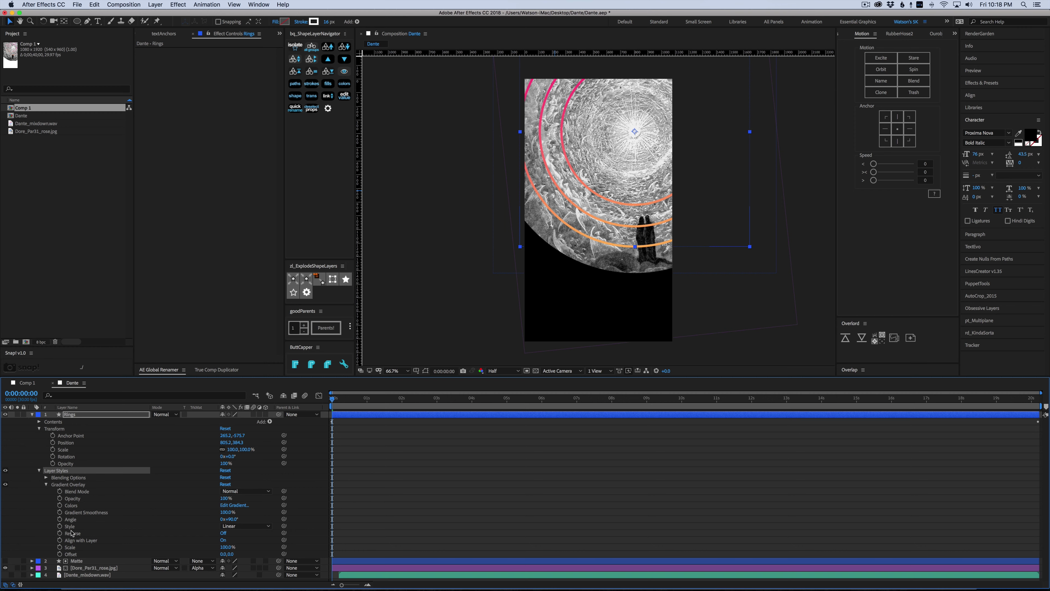
click(60, 519)
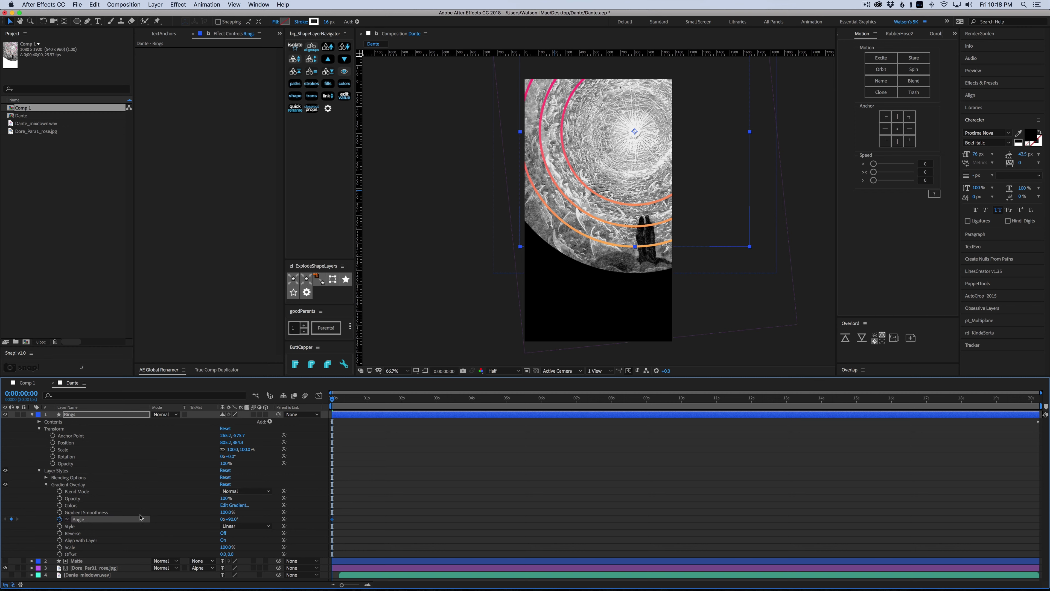
drag(341, 404, 1039, 404)
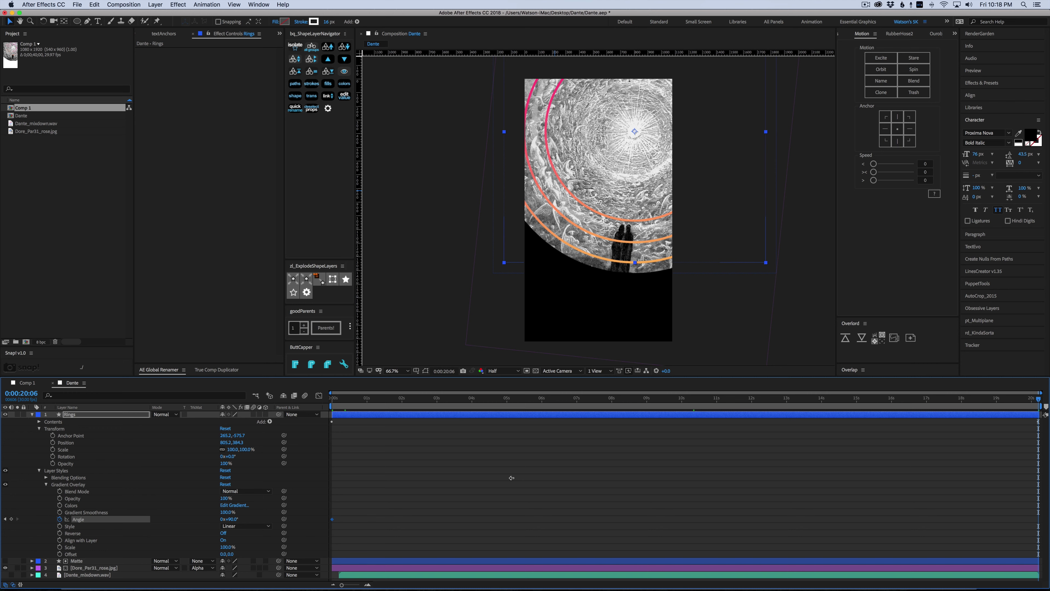
click(223, 519)
text(4)
key(Return)
Step: Preview the rotating gradient on the growing rings from the start of the composition
click(518, 518)
key(space)
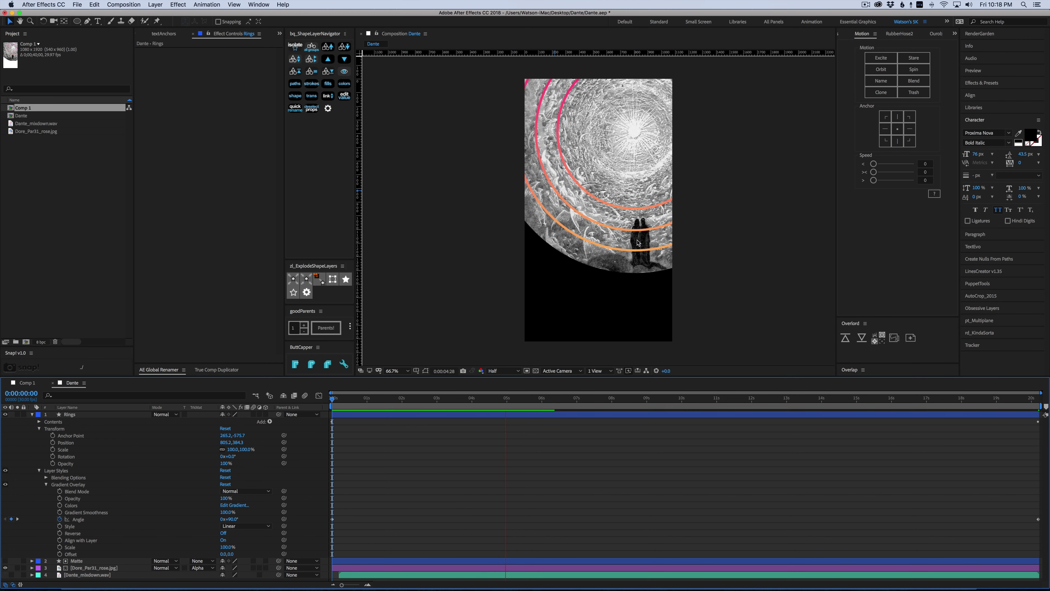
key(space)
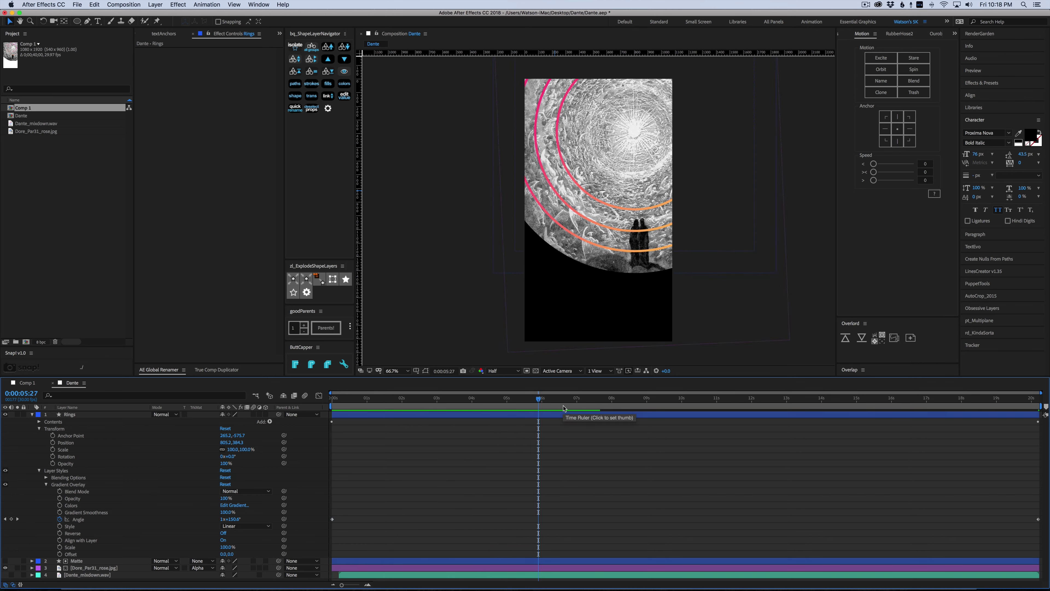
Step: Return to the first frame and collapse the Rings layer's properties
key(Home)
click(37, 414)
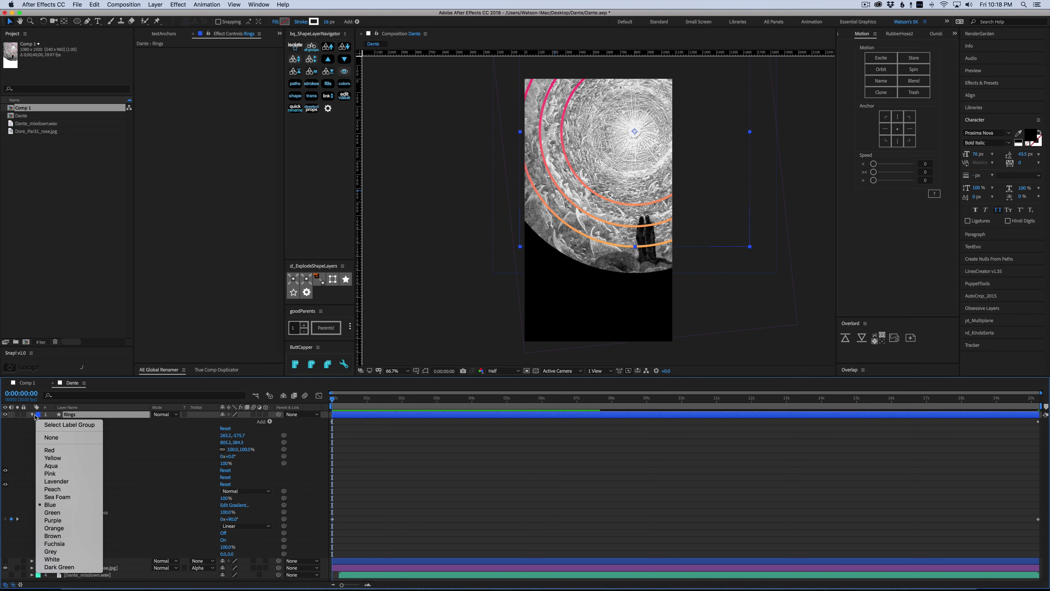
click(32, 415)
click(32, 414)
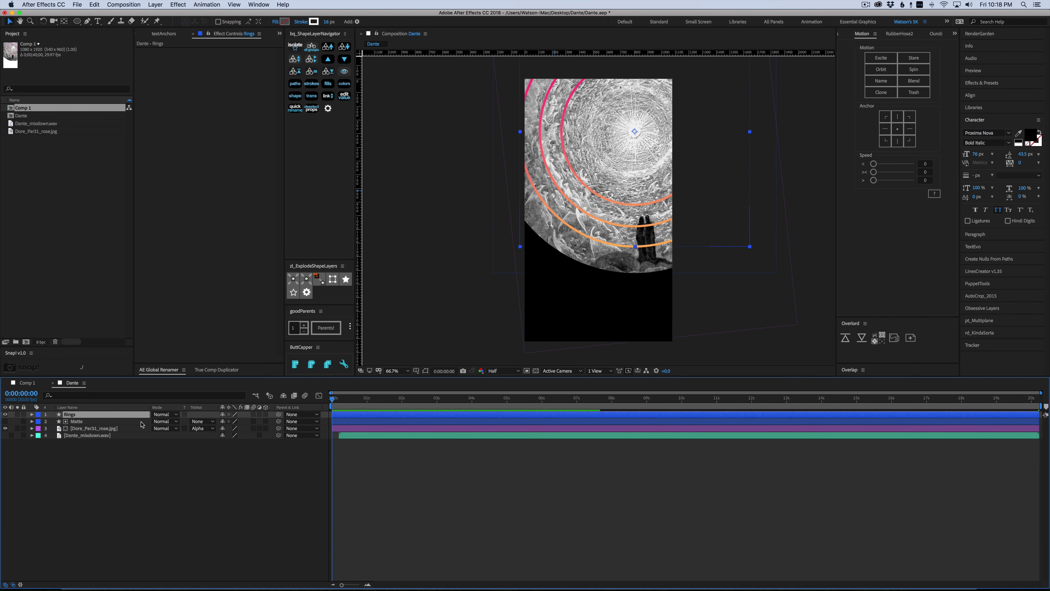
click(111, 467)
Step: Change the Dante composition's background color to white FFFFFF
right_click(413, 473)
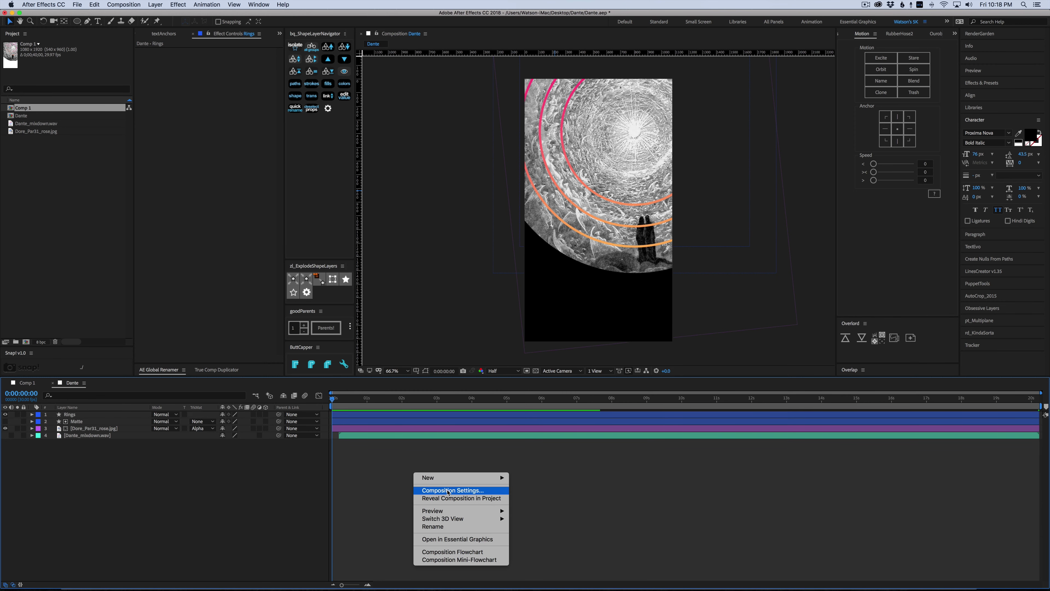
click(447, 493)
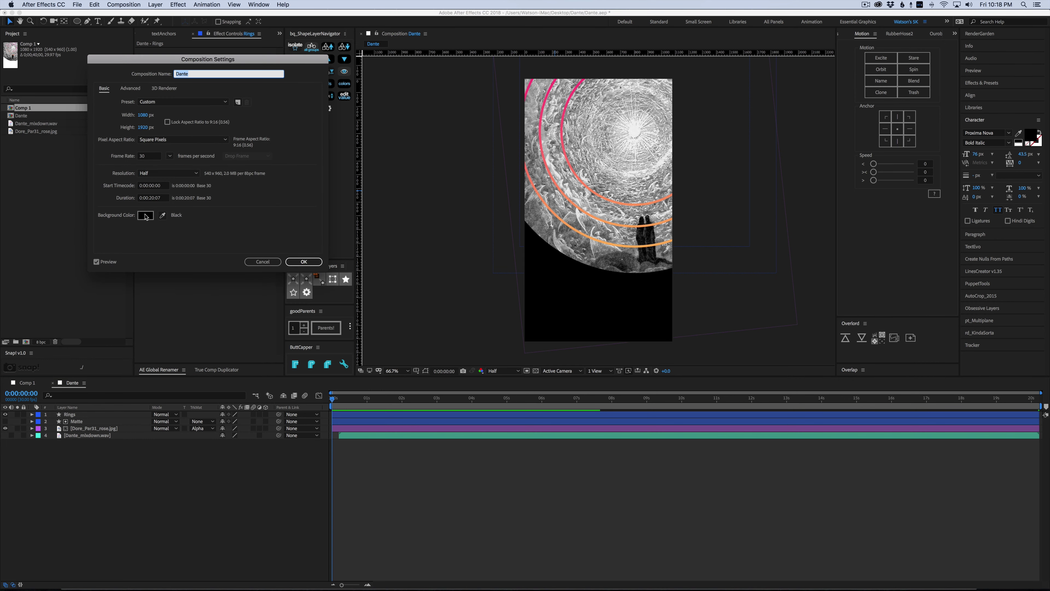
click(145, 215)
drag(50, 122, 4, 51)
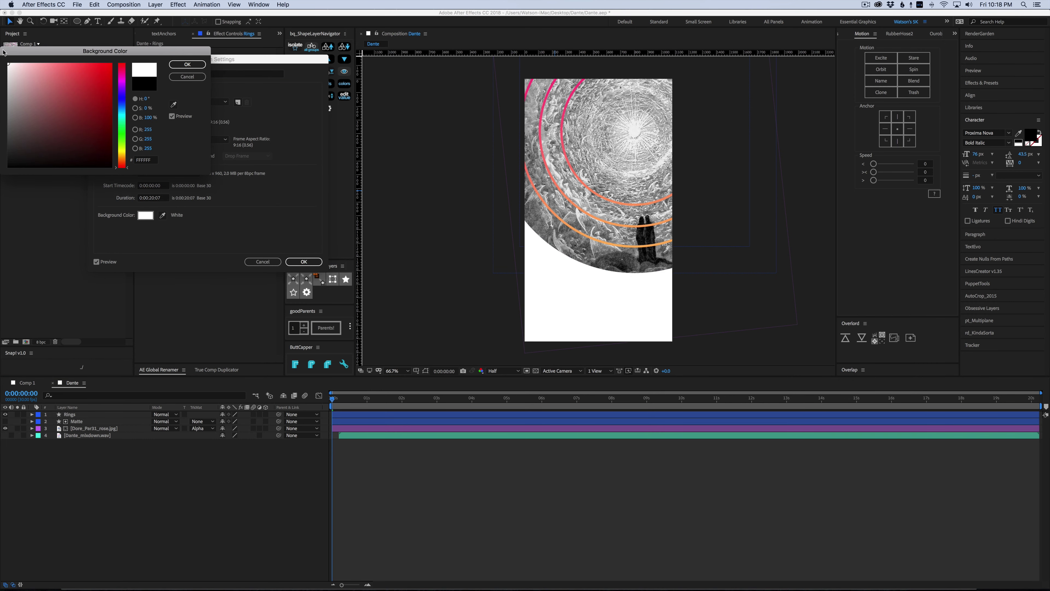
click(201, 64)
click(314, 261)
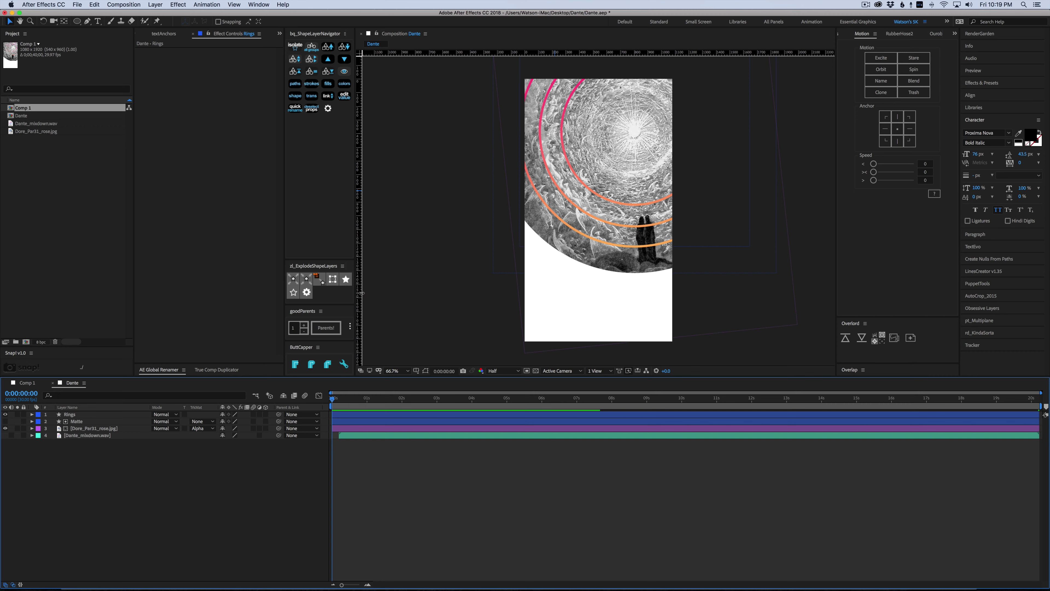
Step: Add a left-margin guide and a horizontal guide below the engraving, and place the text "like a geometer" at their intersection
drag(361, 293, 540, 296)
drag(570, 54, 562, 282)
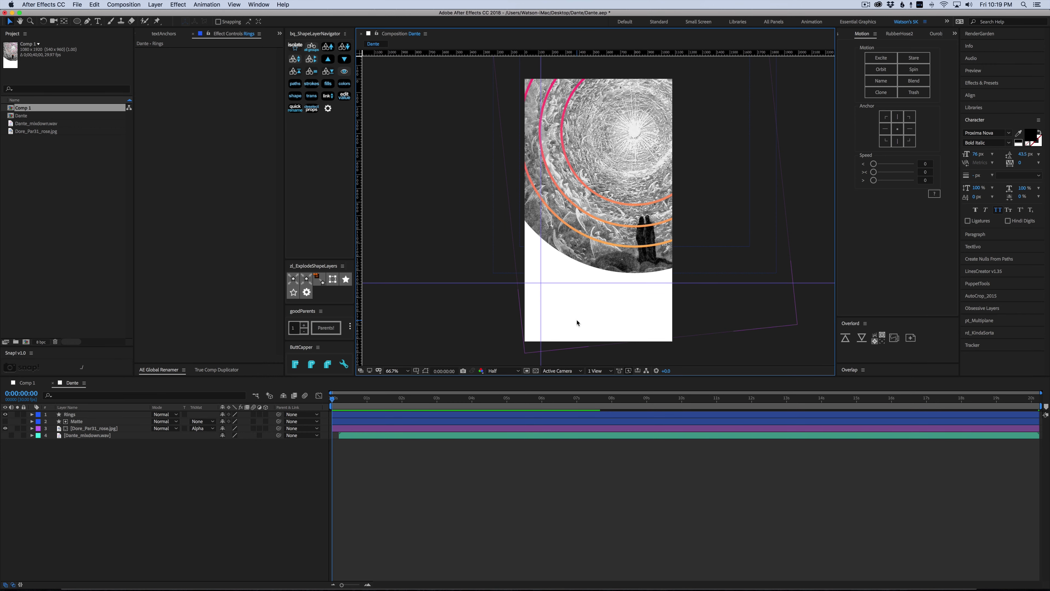
key(super+t)
click(554, 293)
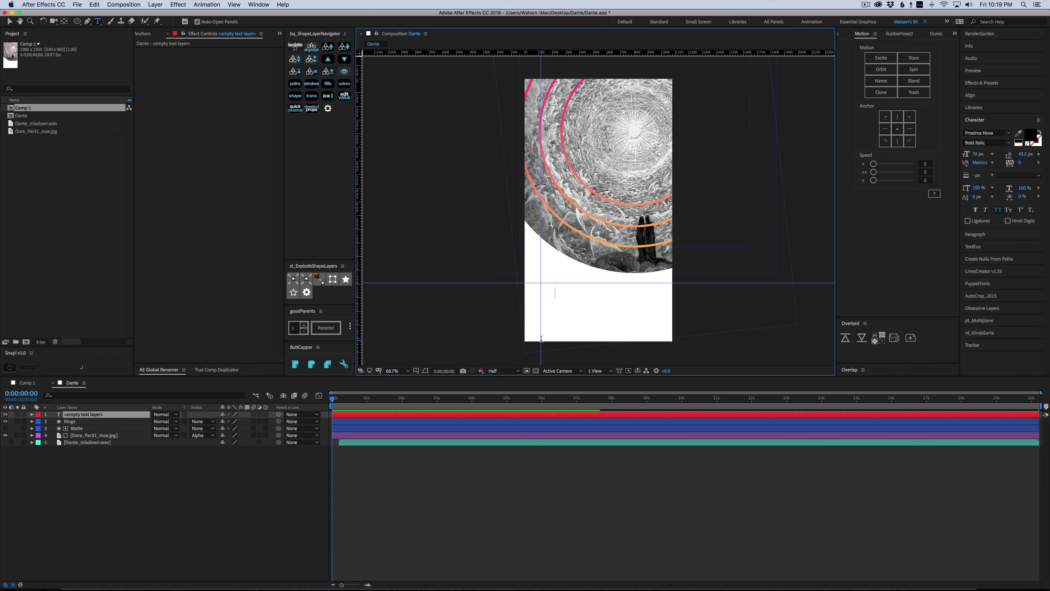
text(like a g)
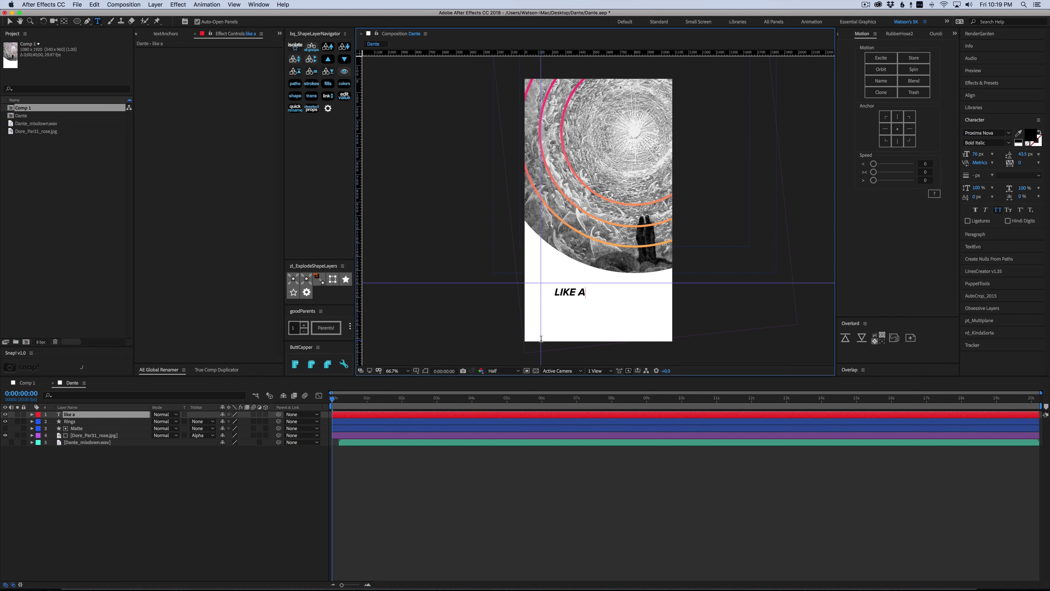
text(eometer)
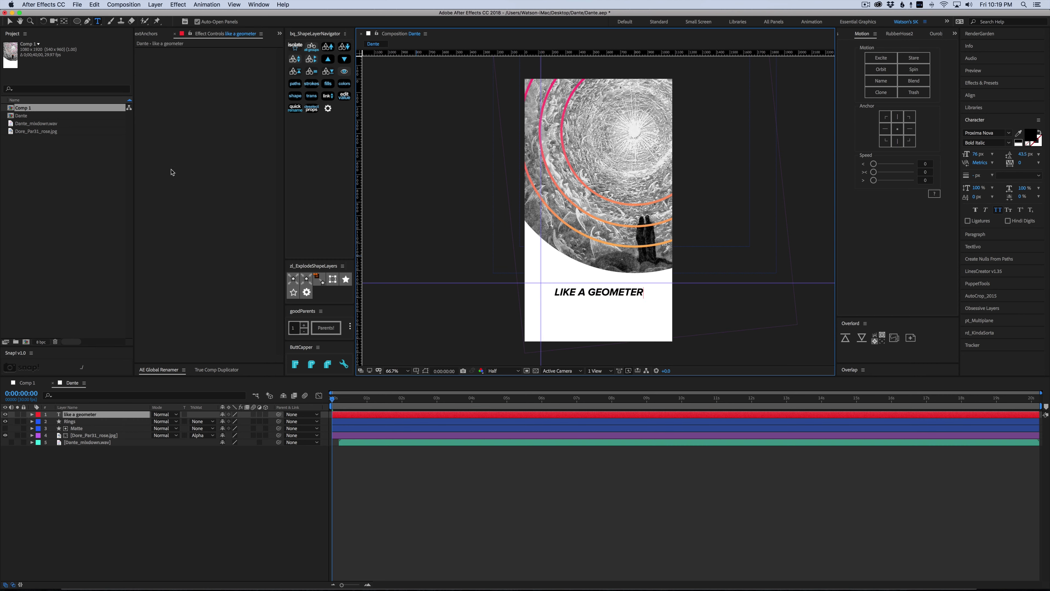
click(9, 21)
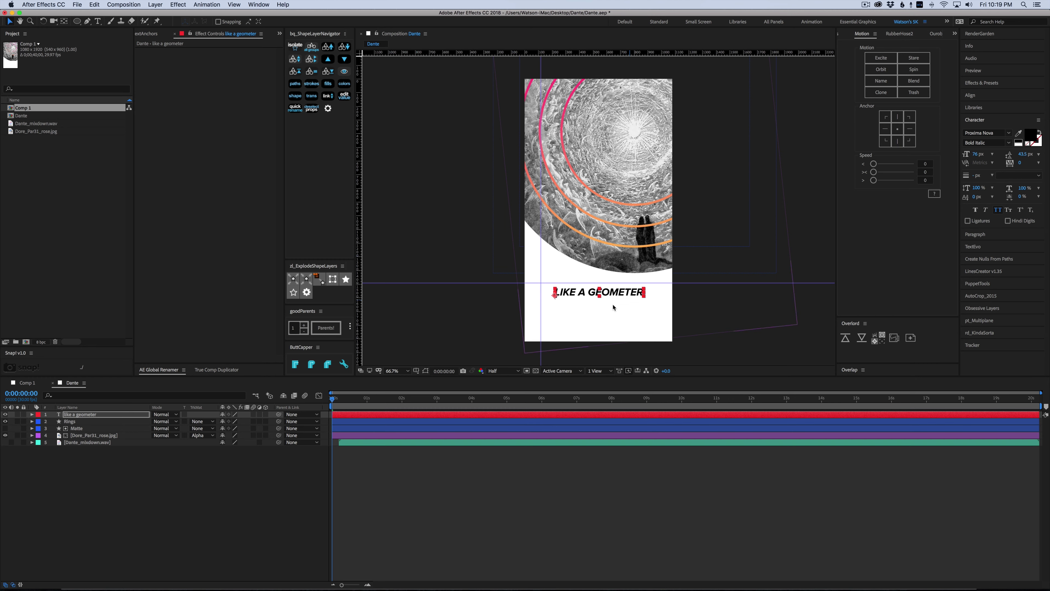
drag(579, 292, 564, 286)
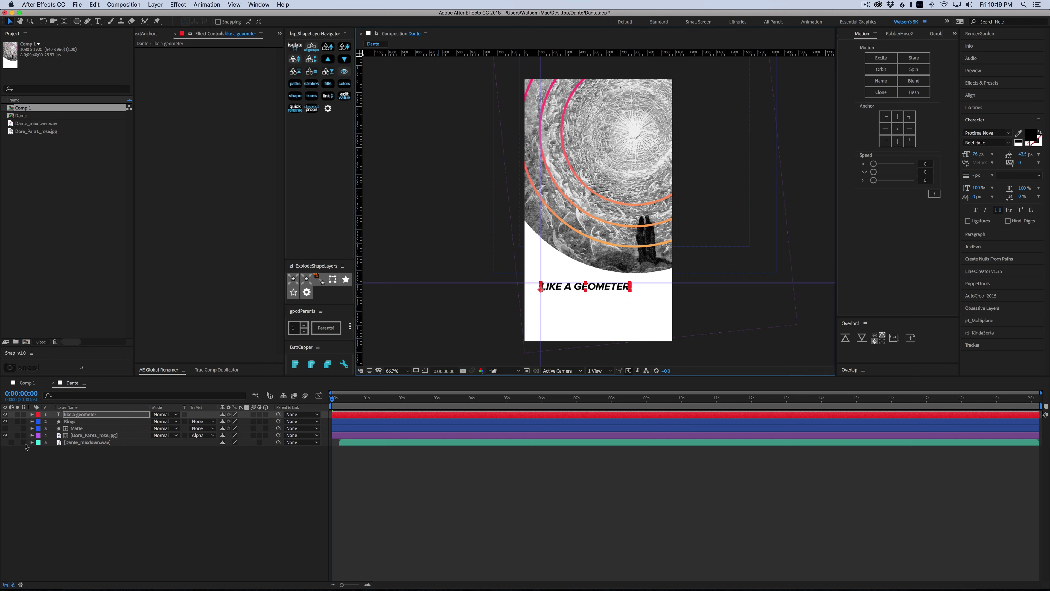
Step: Enable the audio of the Dante_mixdown.wav layer and reveal its waveform
click(431, 494)
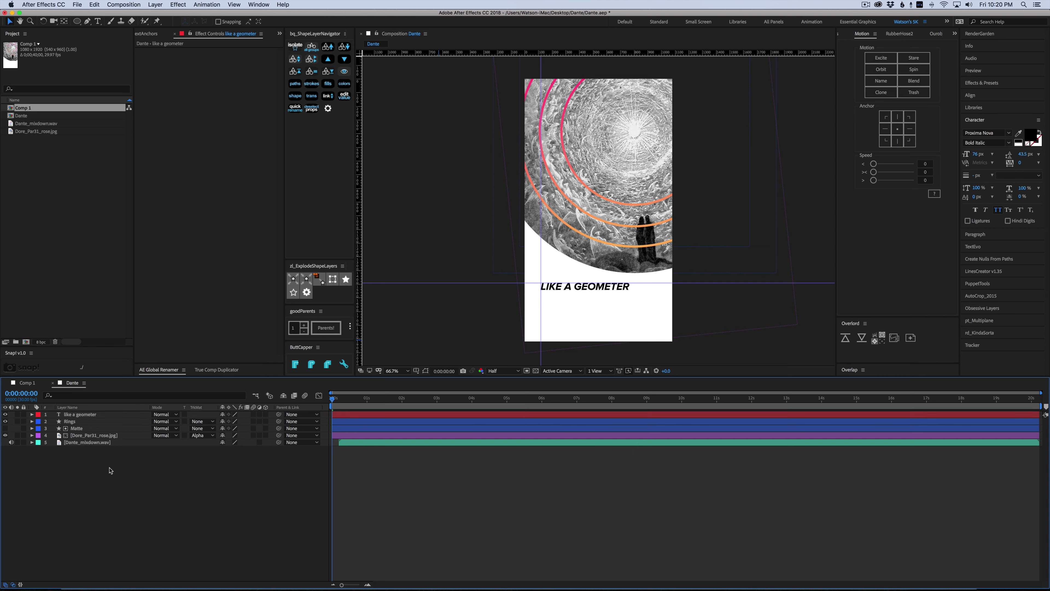
click(33, 442)
click(38, 449)
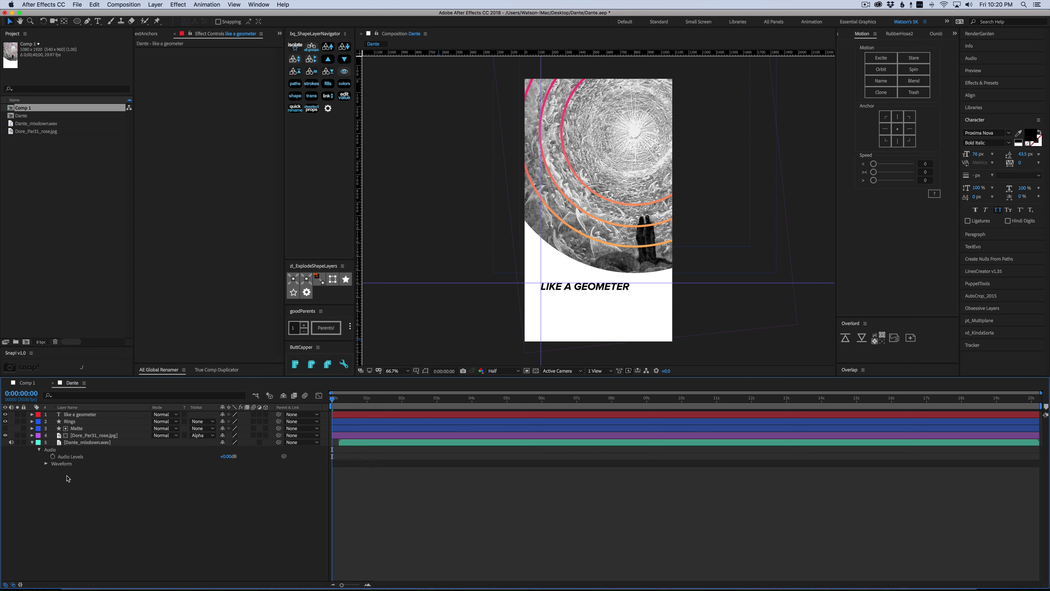
click(46, 464)
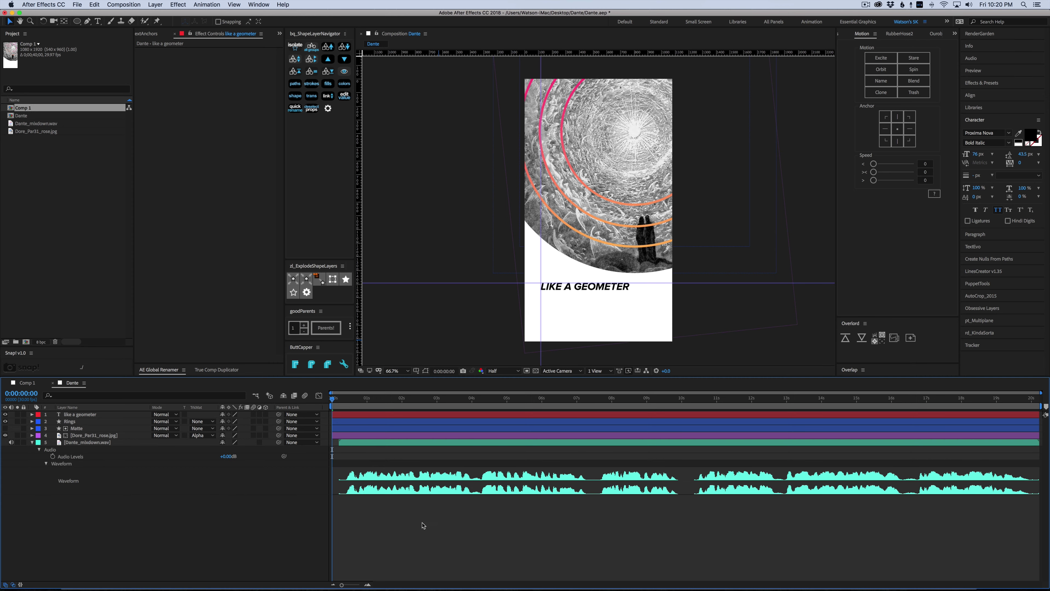
Step: Locate the narration's first word in the waveform and trim the start of the "like a geometer" layer to 0:00:00:13
scroll(423, 525, up, 5)
click(443, 400)
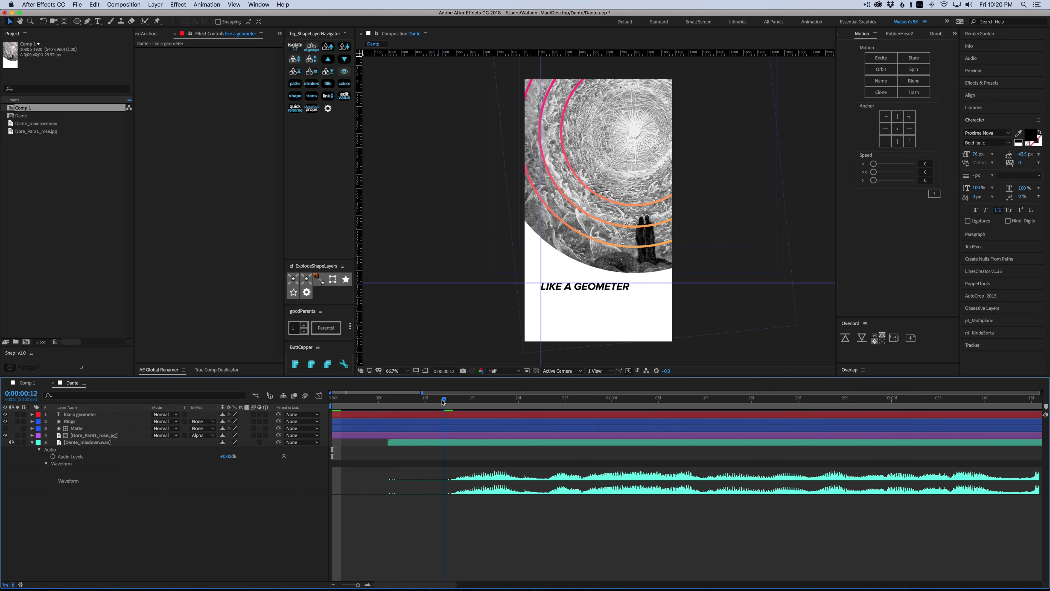
drag(445, 402, 453, 453)
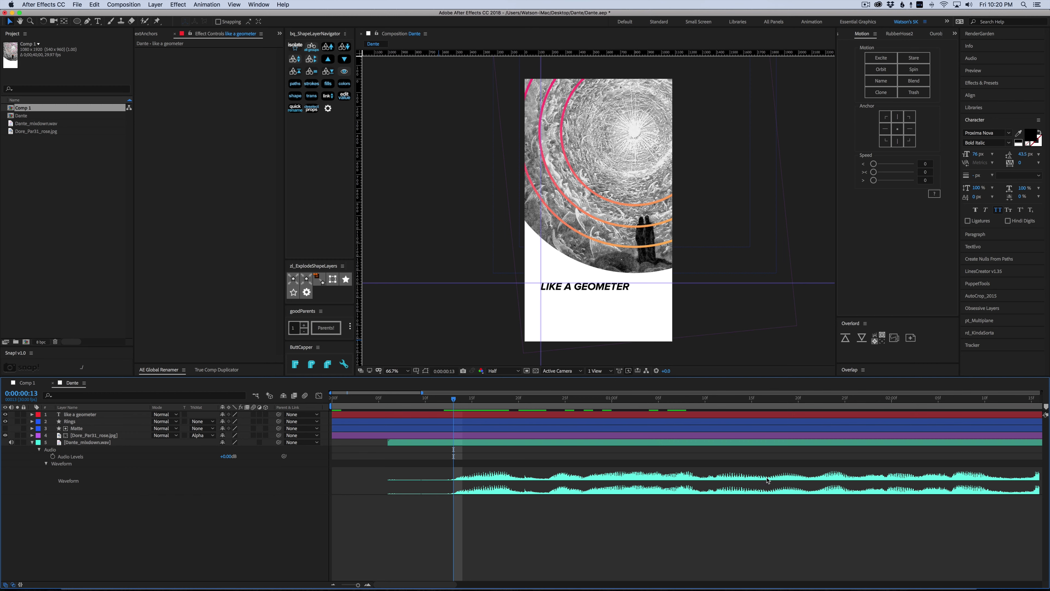
drag(453, 399, 332, 411)
key(space)
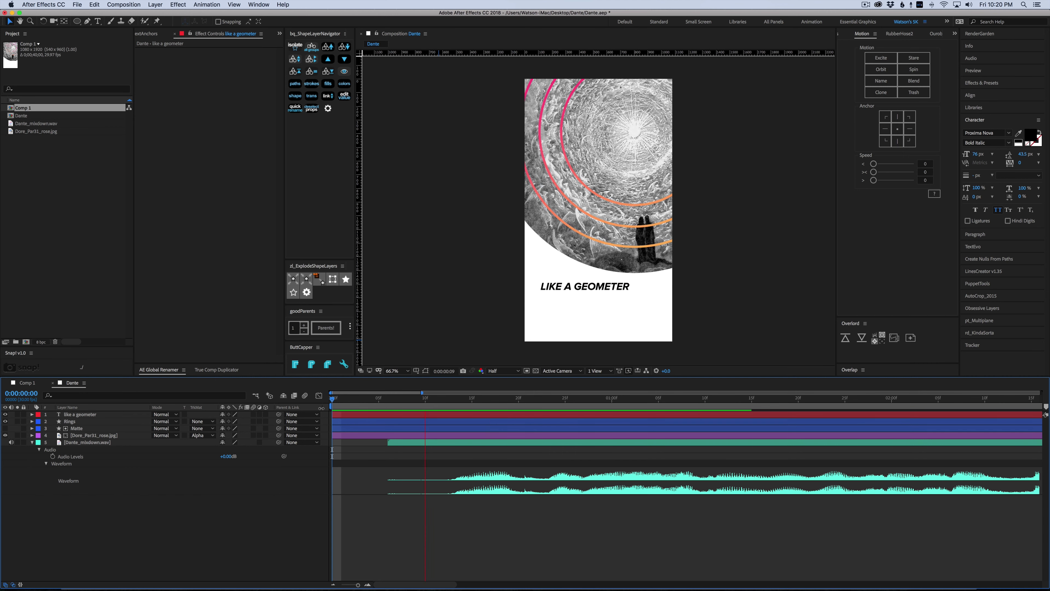
drag(518, 409, 452, 426)
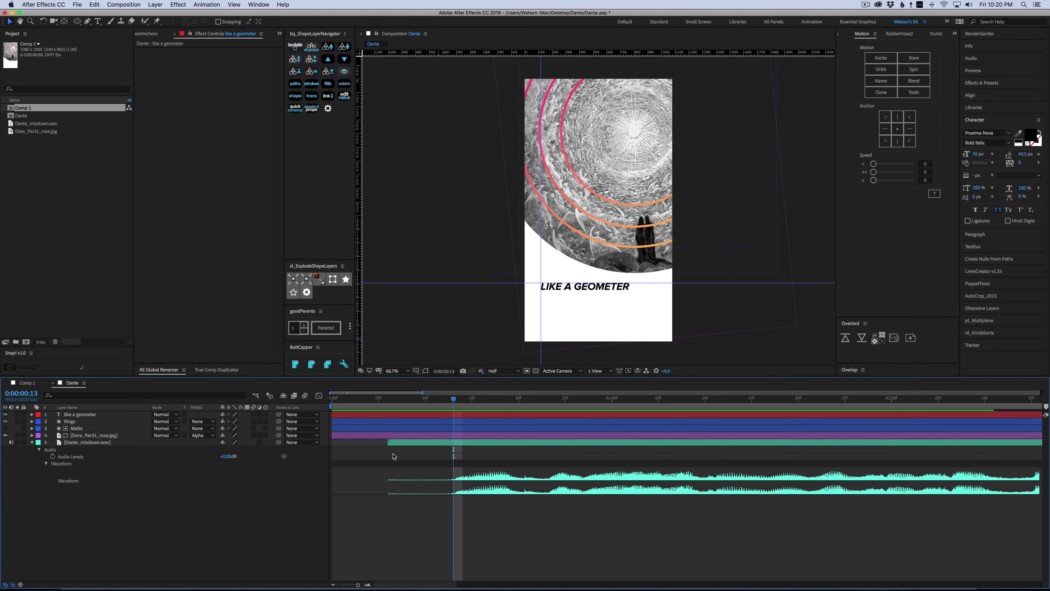
click(336, 414)
drag(334, 414, 453, 414)
Step: Play the composition from the first frame to check the "like a geometer" text against the narration
key(Home)
key(space)
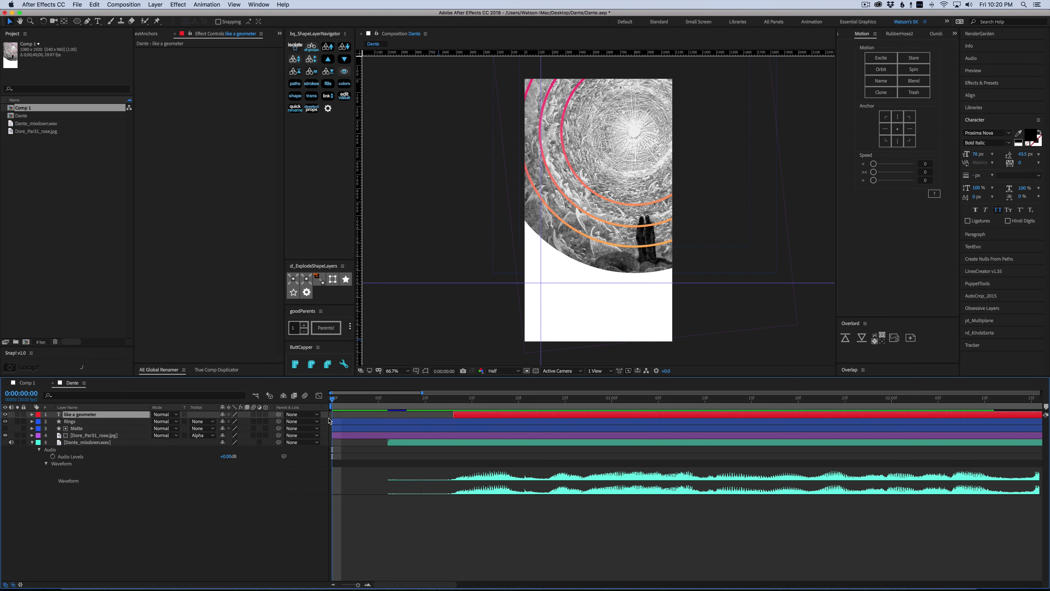
key(space)
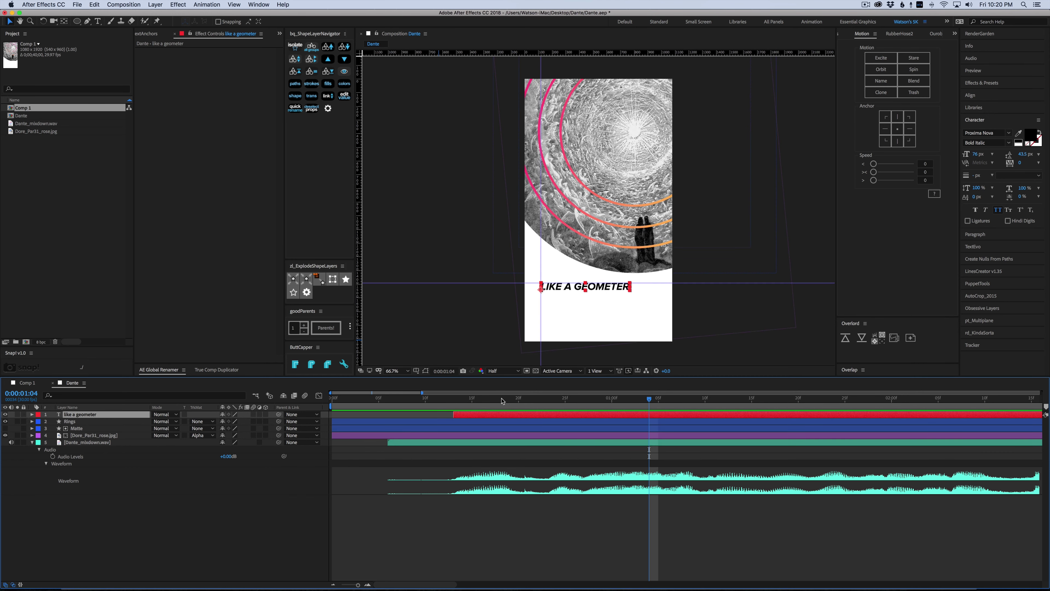
Step: Find the next phrase's start at 0:00:01:17, duplicate the "like a geometer" layer and trim the copy's start to that frame
drag(475, 403, 455, 406)
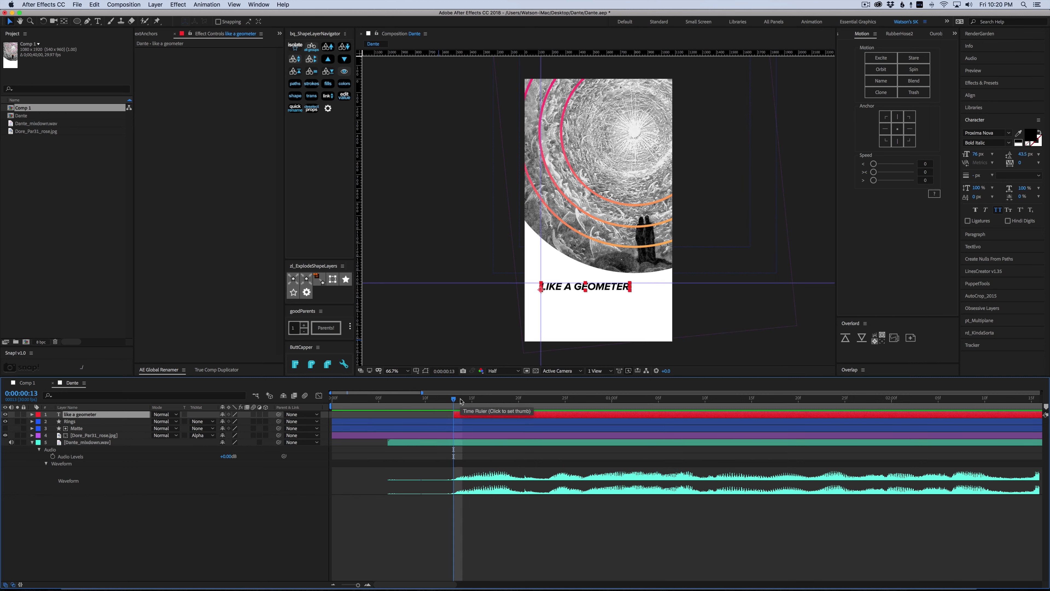
drag(456, 403, 467, 457)
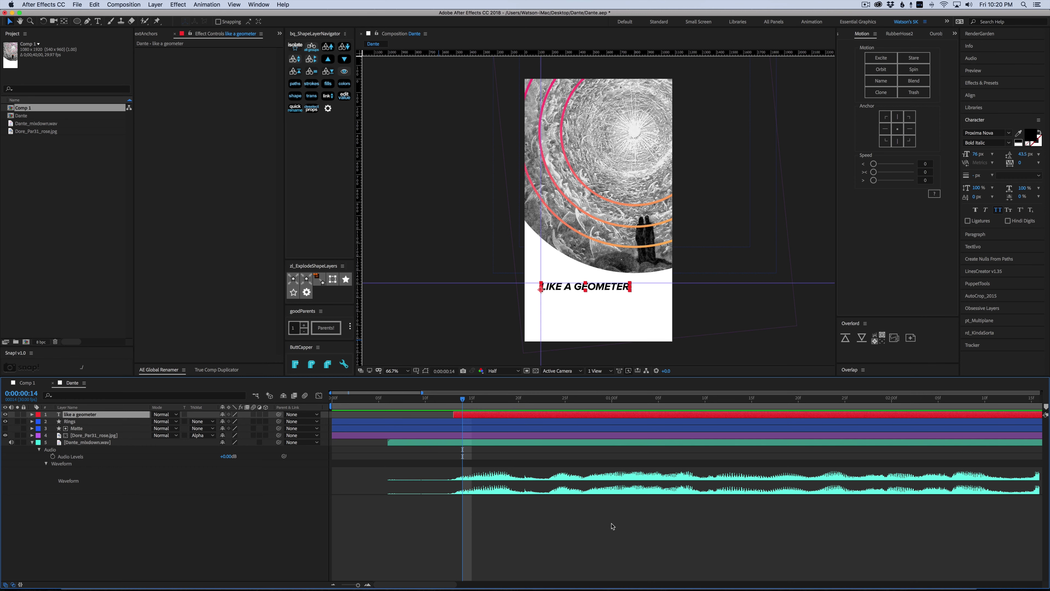
scroll(579, 525, right, 5)
key(space)
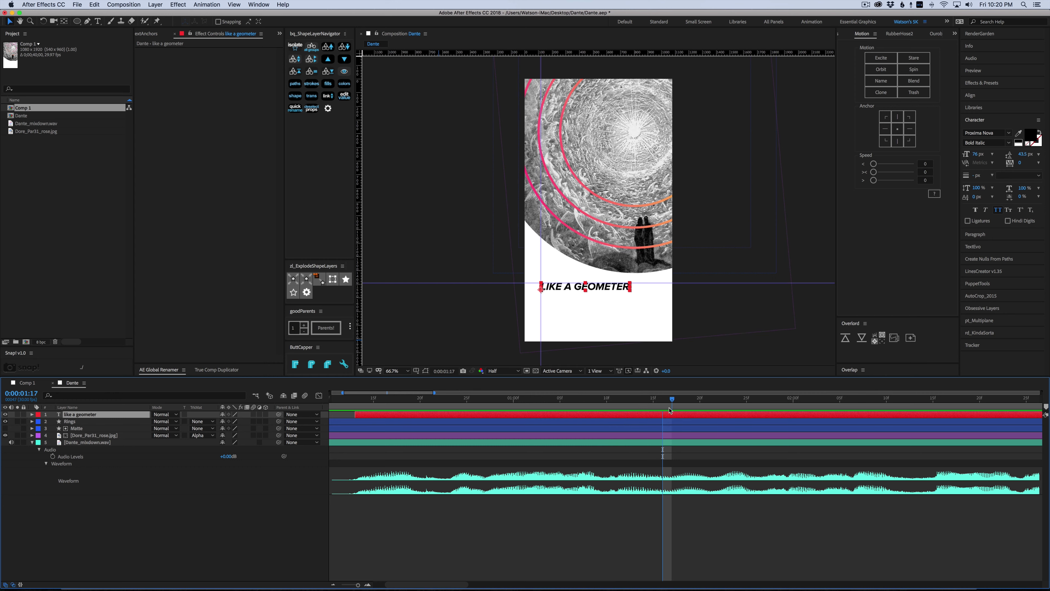
key(Page_Down)
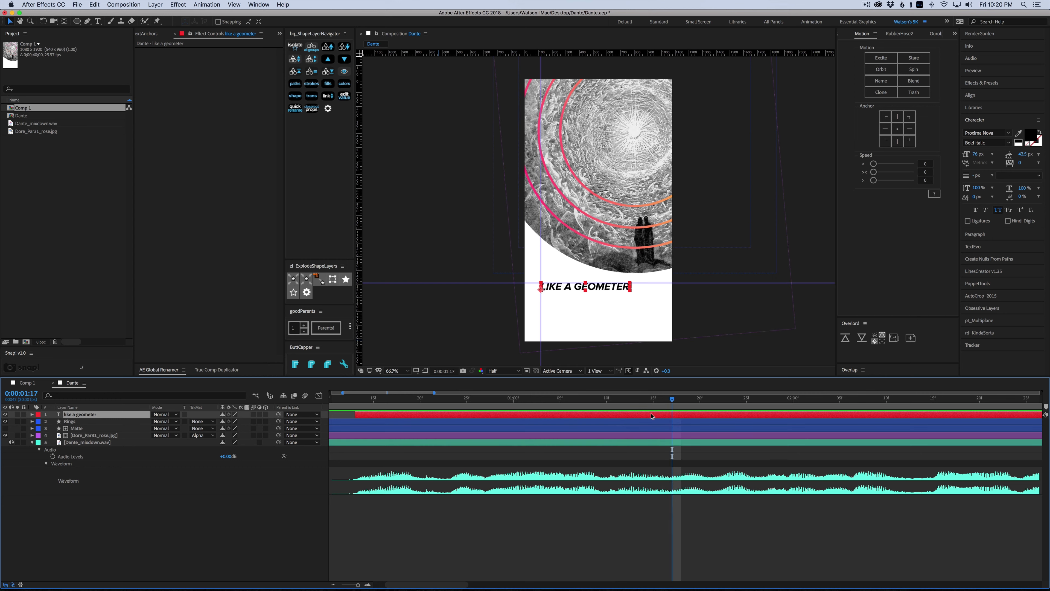
key(ctrl+d)
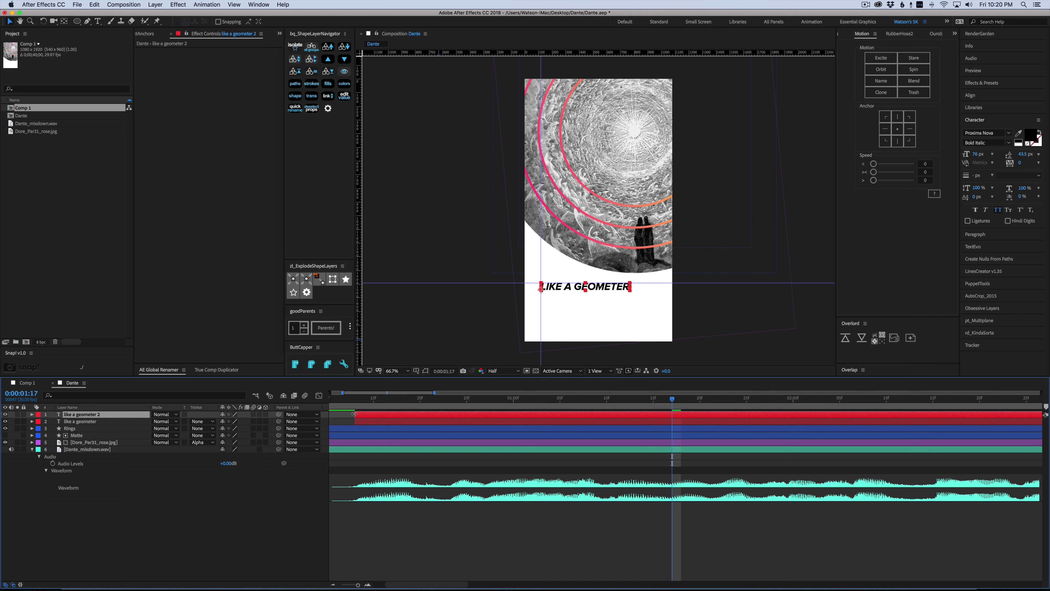
drag(355, 415, 669, 418)
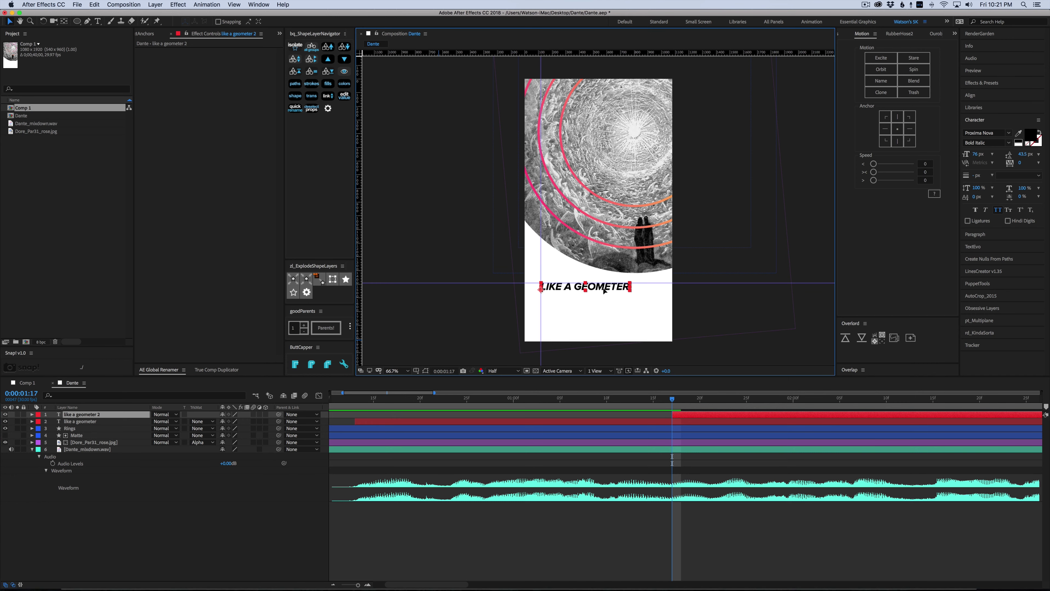
Step: Move the duplicated text down to form a second line and replace its wording with "who"
drag(603, 289, 603, 301)
double_click(603, 301)
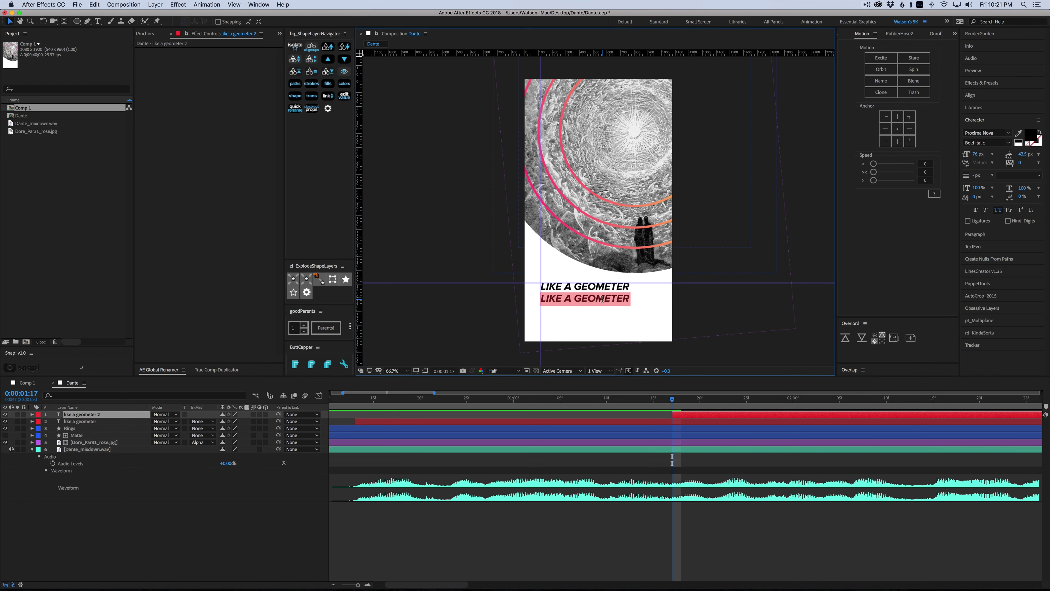
text(who)
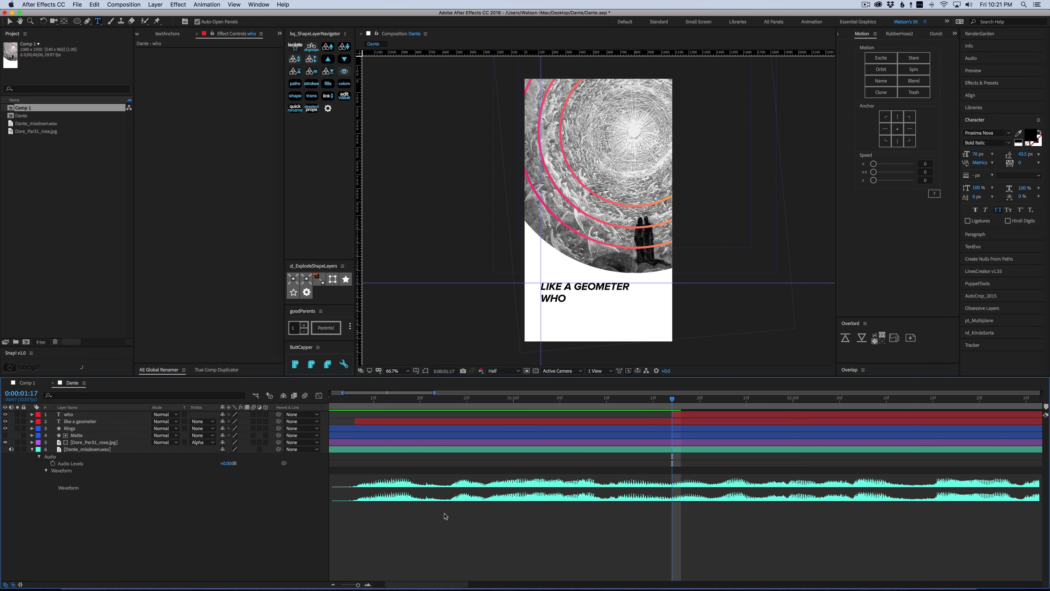
Step: Check the wording of the opening text in Comp 1 around 0:00:01:23 and return to the Dante composition
click(28, 383)
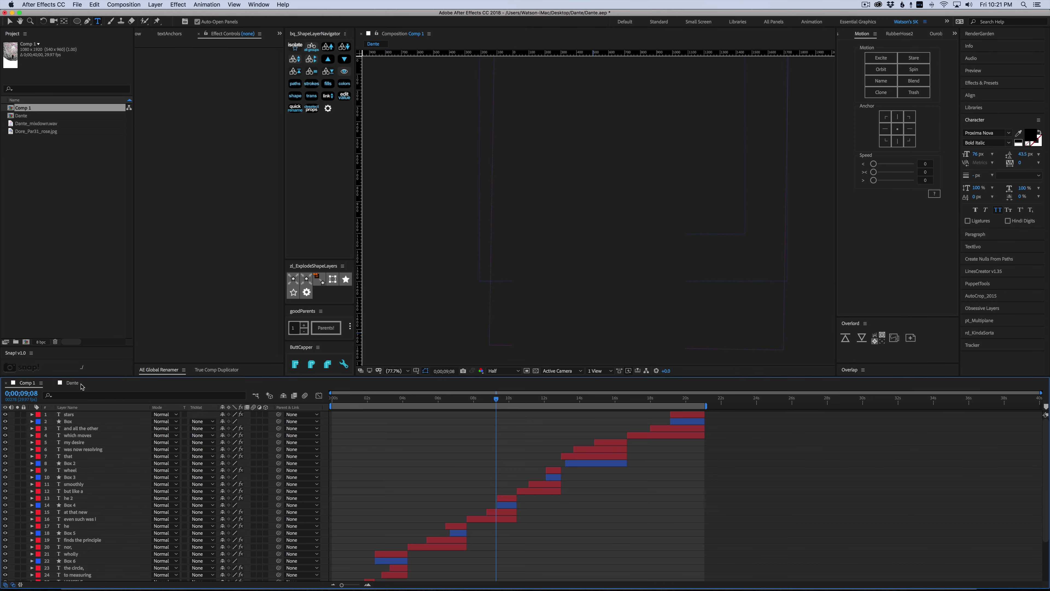
click(390, 399)
click(360, 400)
drag(360, 405, 363, 403)
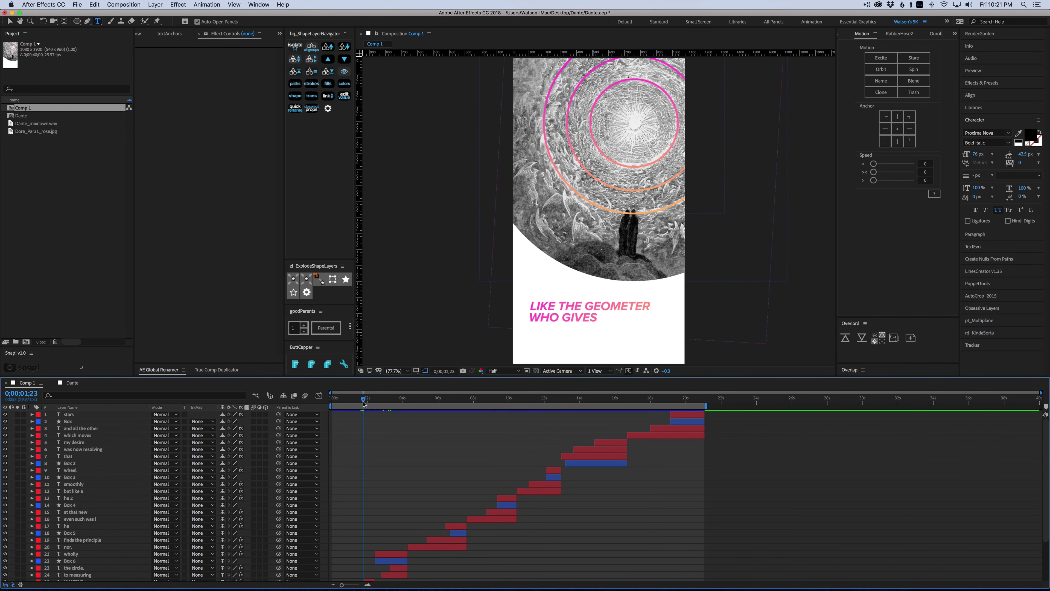
click(72, 382)
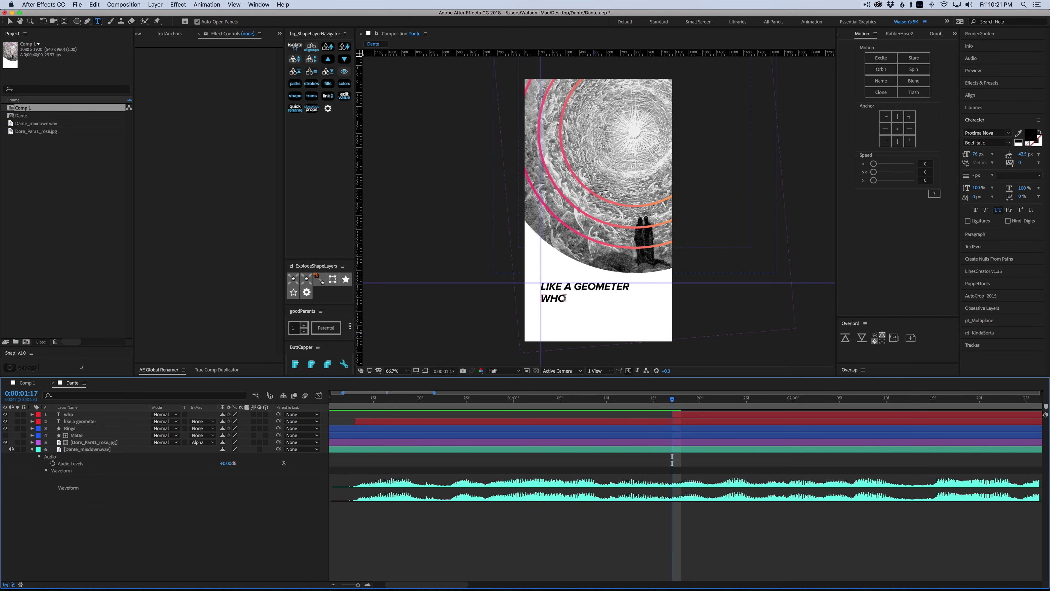
Step: Extend the second line's text to read "who gives"
click(578, 304)
text(gives)
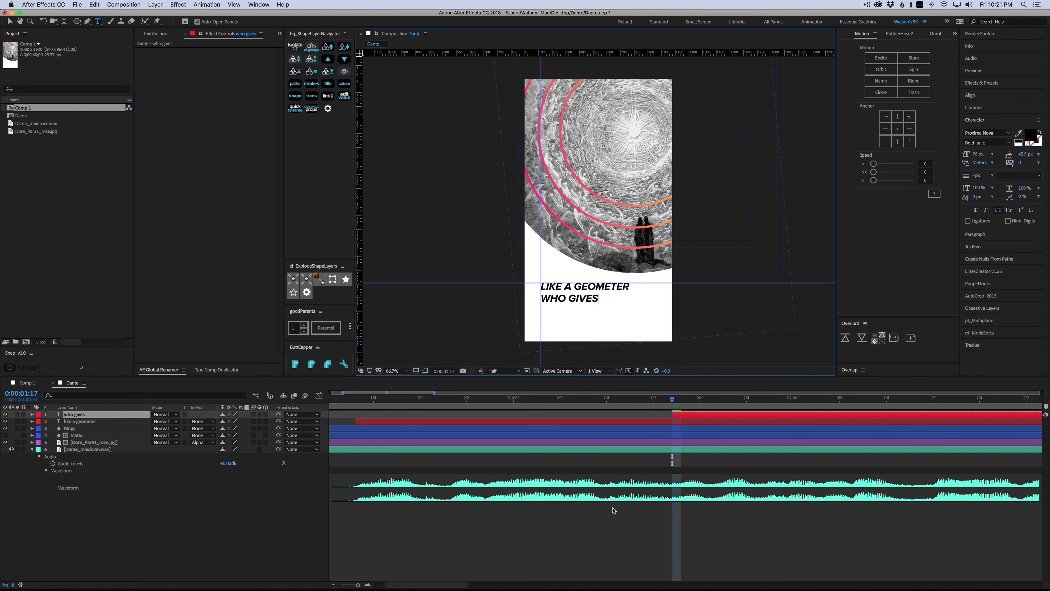
click(676, 415)
Step: Go to 0:00:01:29 in the narration, duplicate the "who gives" layer and move the copy below the second line
scroll(528, 398, right, 5)
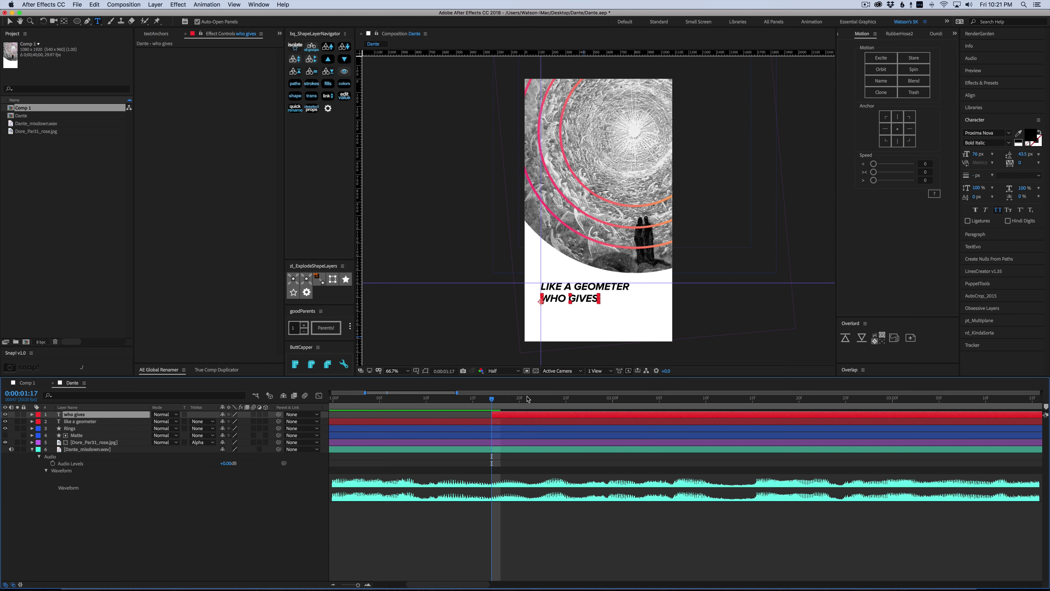
drag(493, 401, 607, 407)
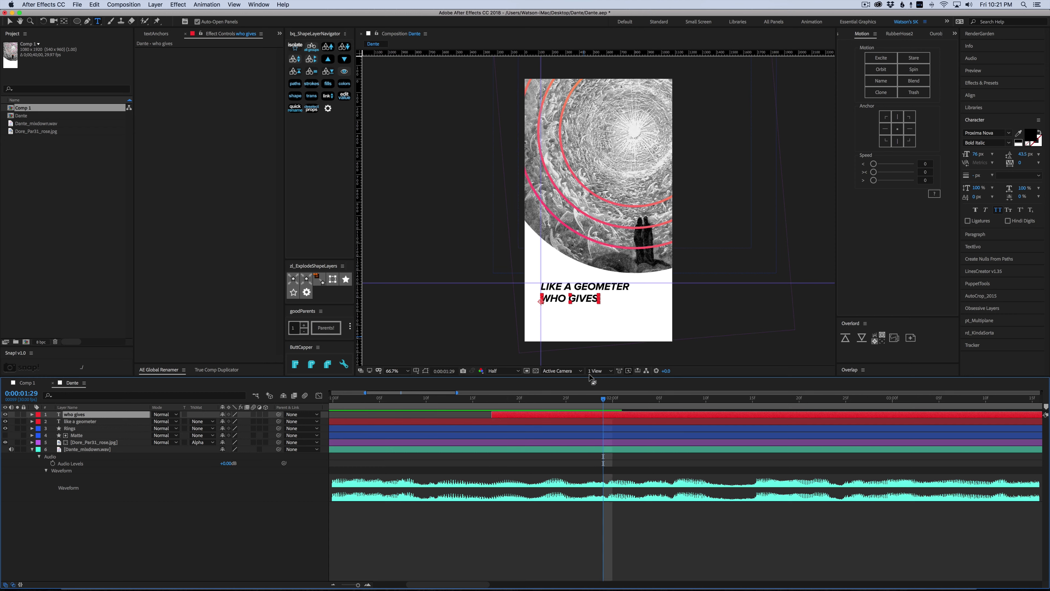
key(v)
key(super+d)
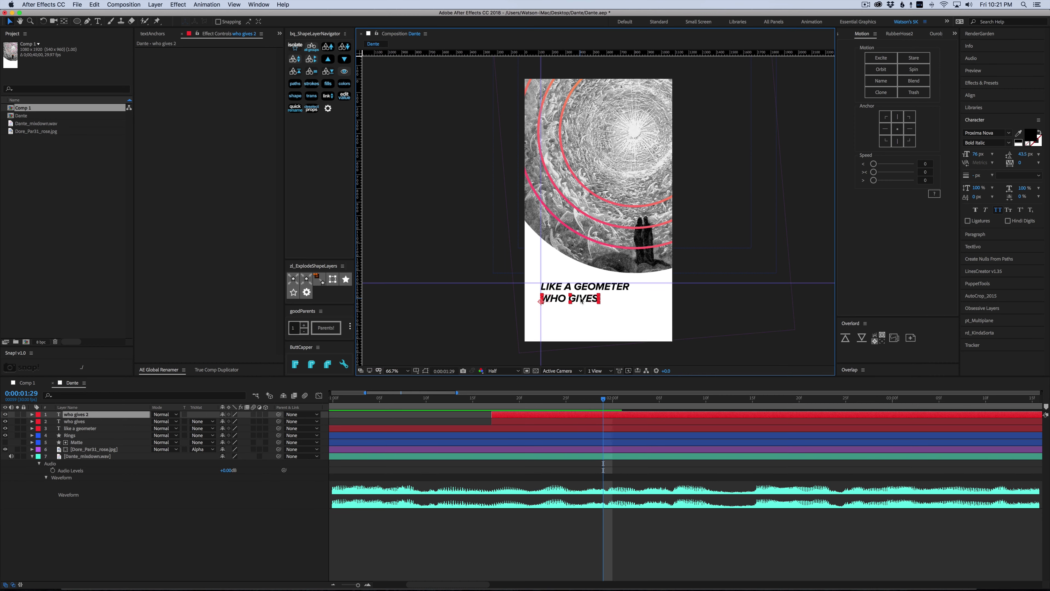
drag(581, 304, 582, 321)
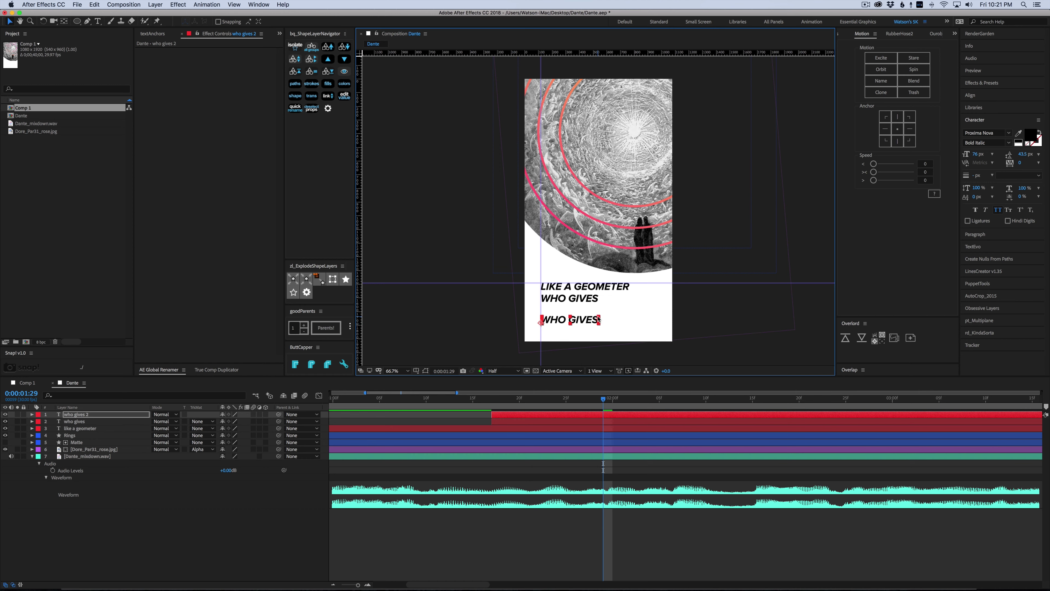
Step: Enlarge the duplicated text, nudge it up beneath the second line and replace its wording with "HIMSELF"
drag(598, 319, 650, 308)
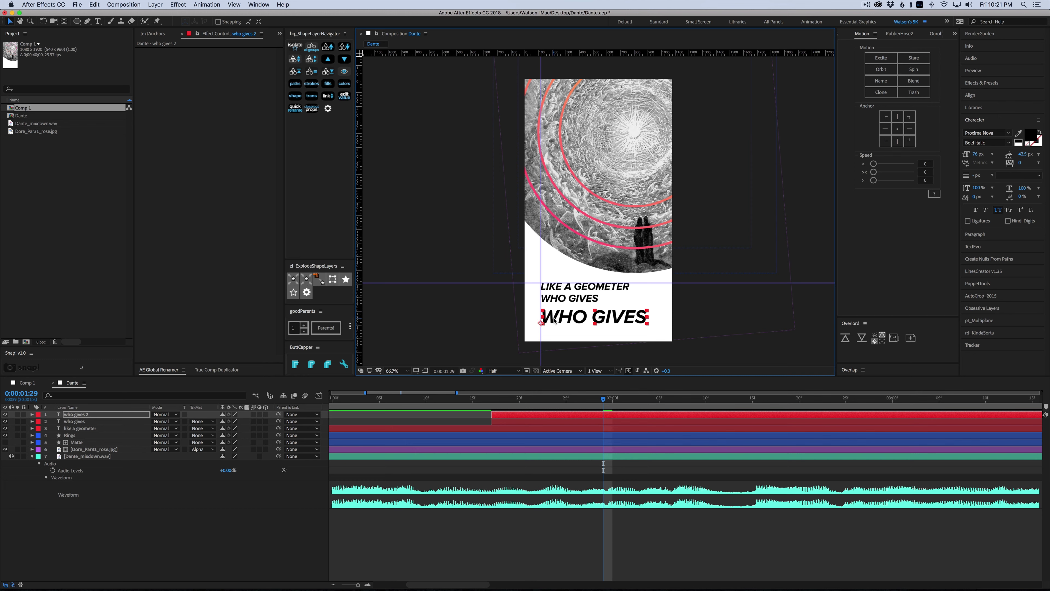
drag(554, 319, 552, 319)
double_click(565, 320)
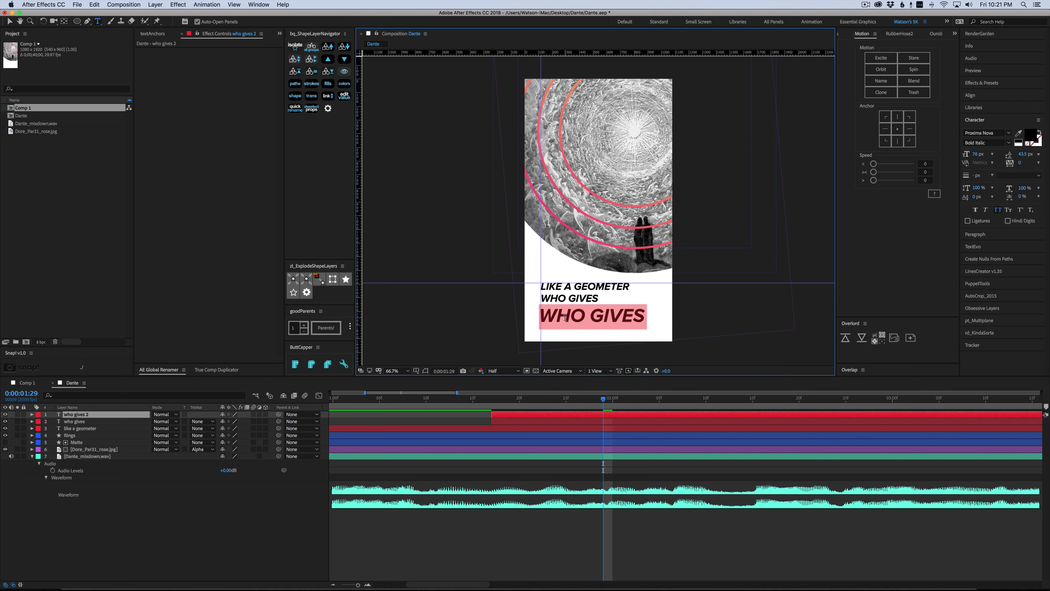
text(HIMSELF)
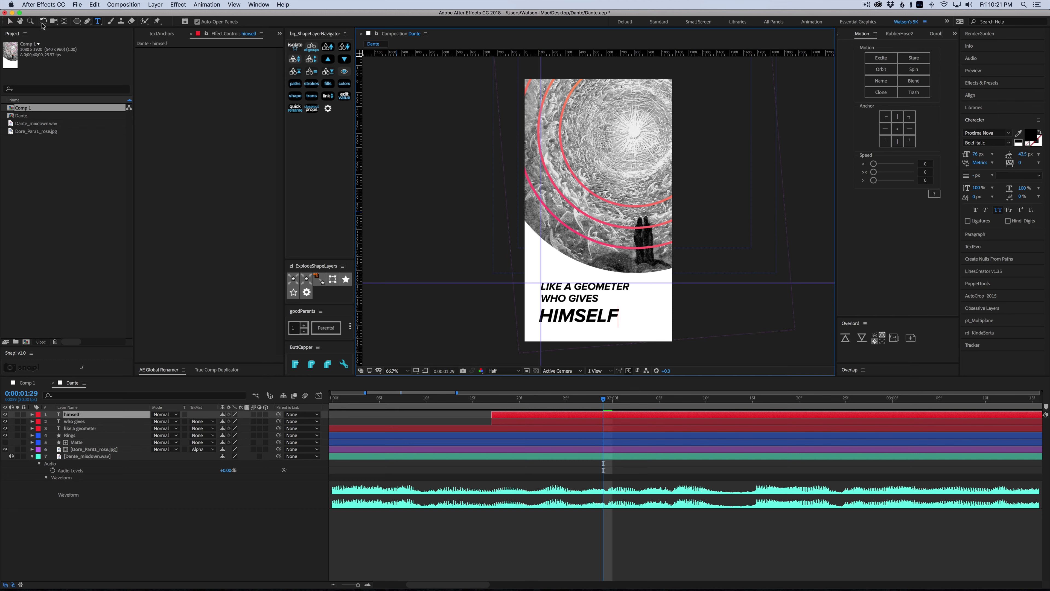
Step: Enlarge "himself" further, align it with the left-margin guide under "who gives", and trim its layer start to 0:00:01:29
click(10, 22)
drag(590, 319, 645, 308)
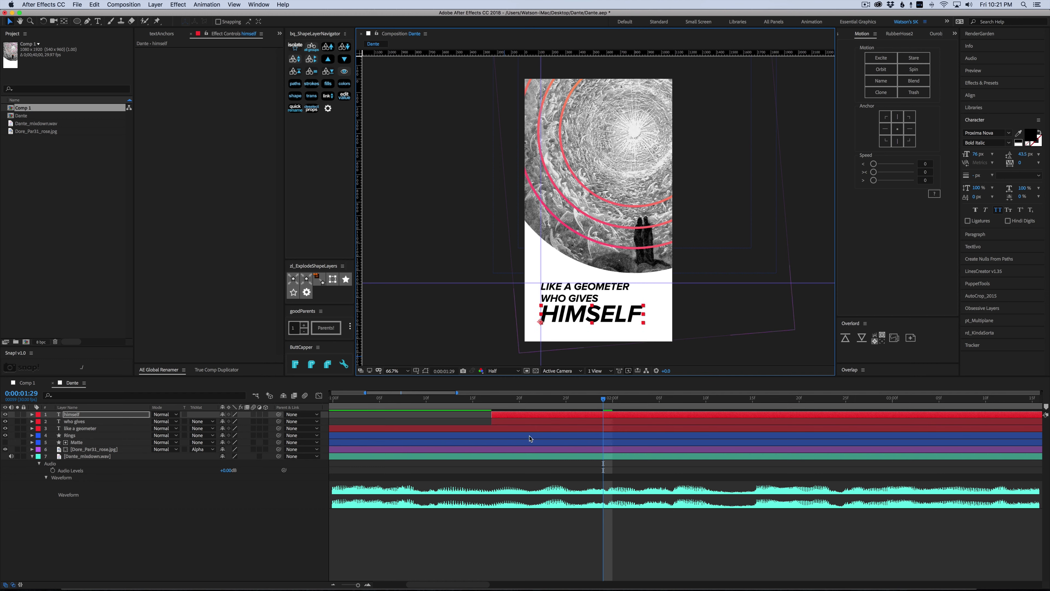
drag(490, 415, 599, 414)
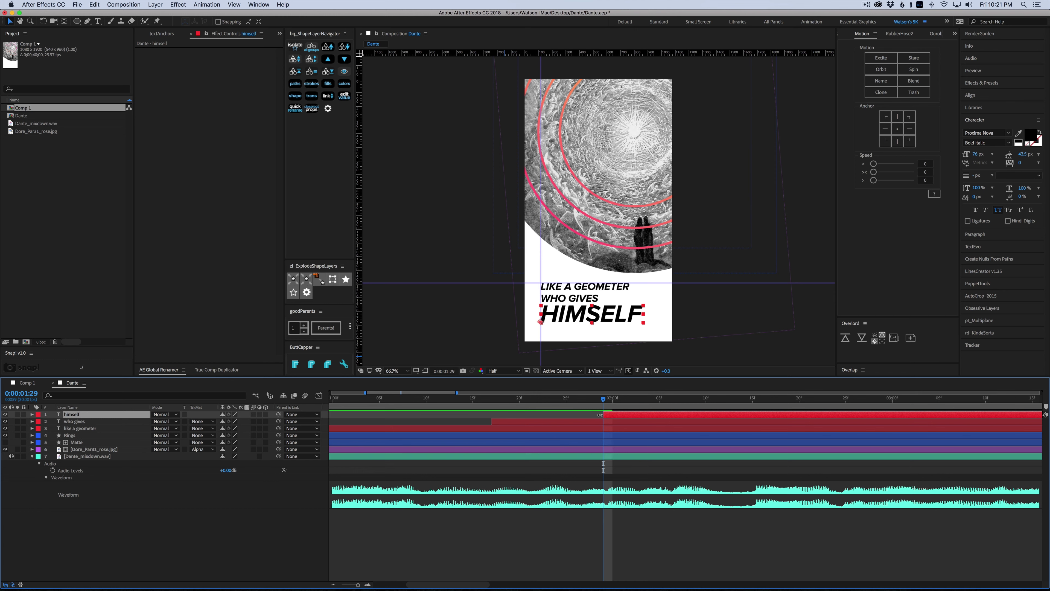
Step: Play back the composition from the start and from 0:00:01:08 to check the three text lines' timing against the narration
key(minus)
key(minus)
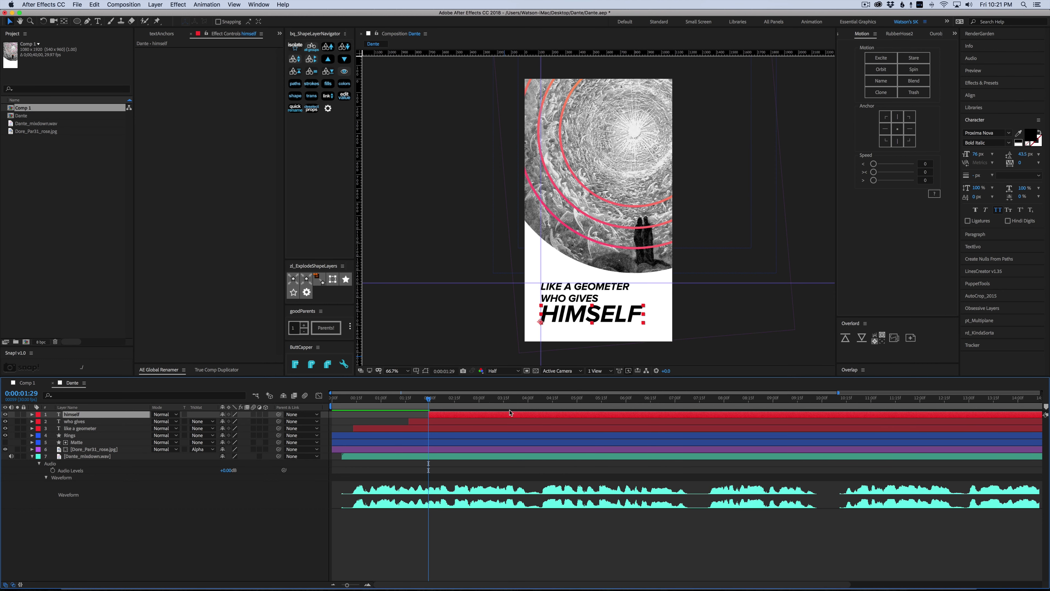
key(Home)
key(space)
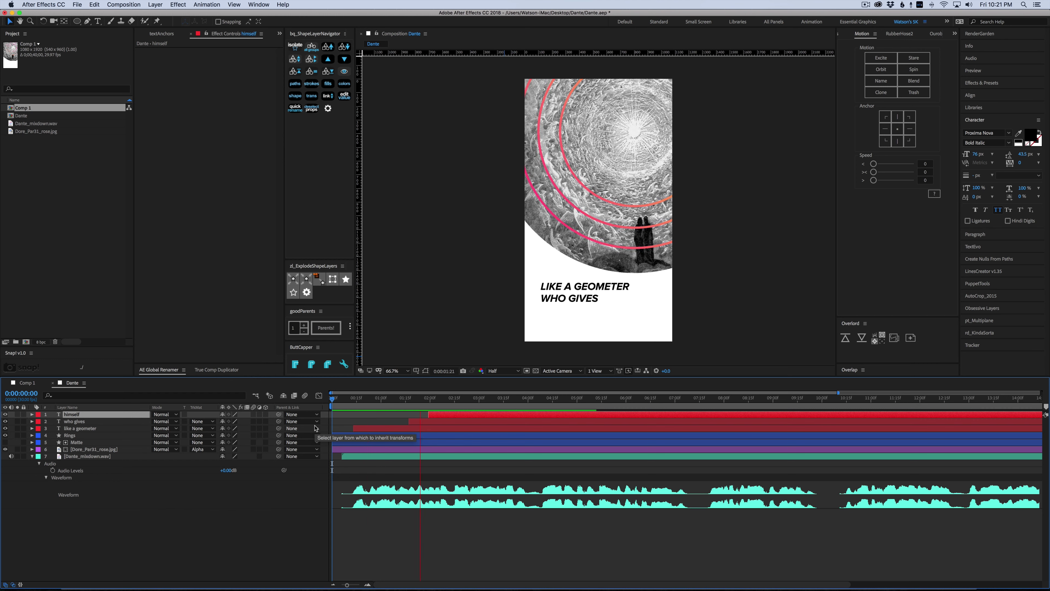
click(394, 400)
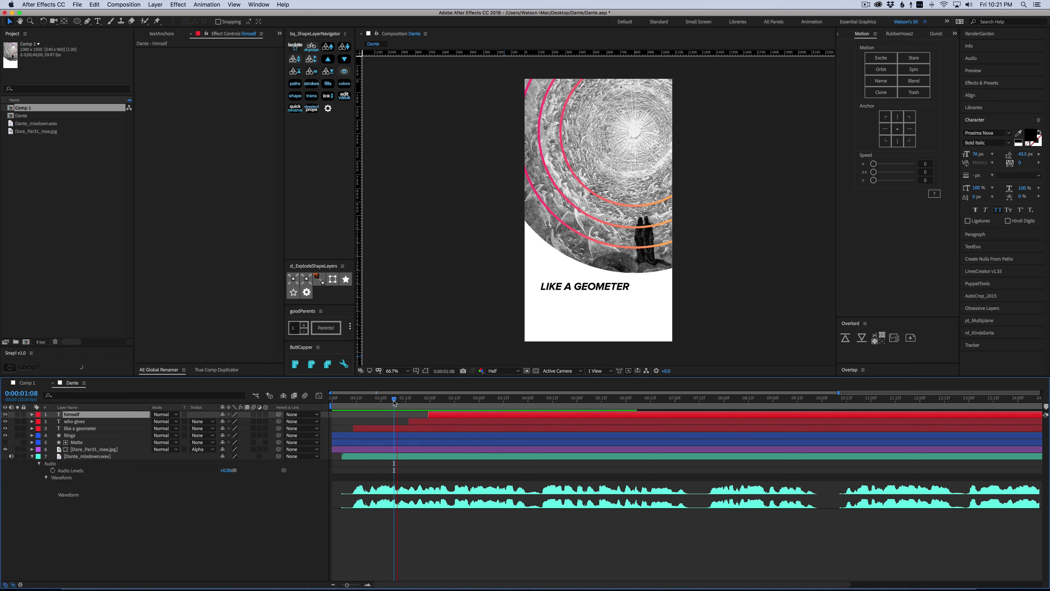
key(space)
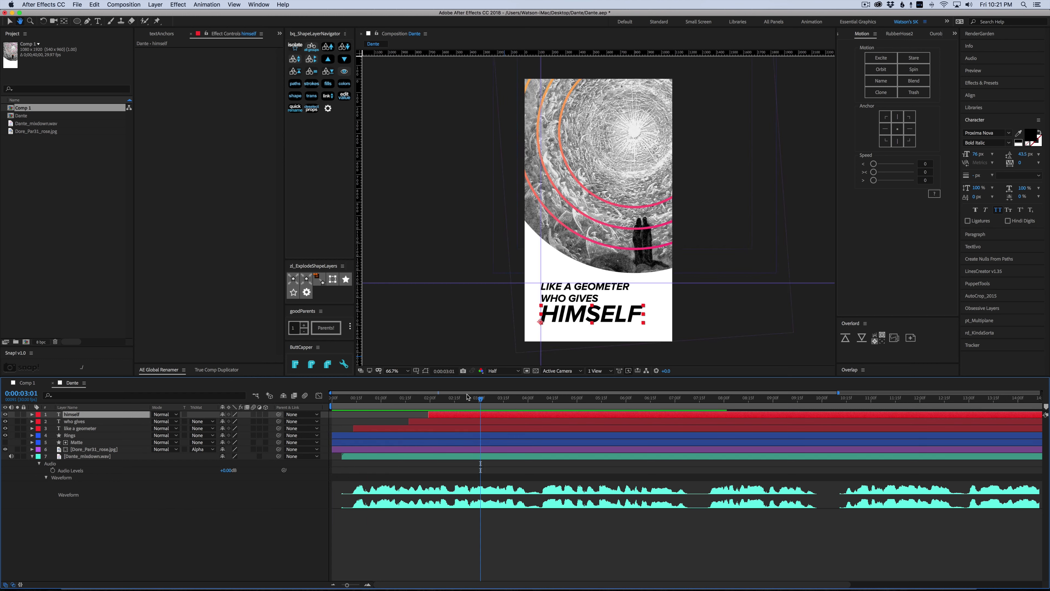
key(space)
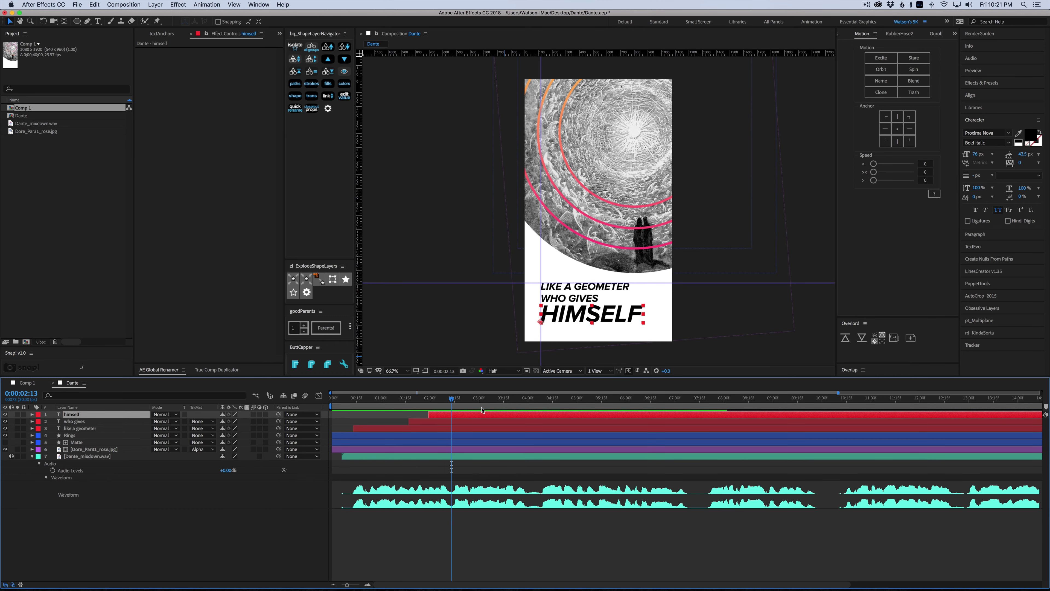
Step: Lower the composition preview resolution to Third and play the animation from the first frame
click(496, 371)
click(507, 409)
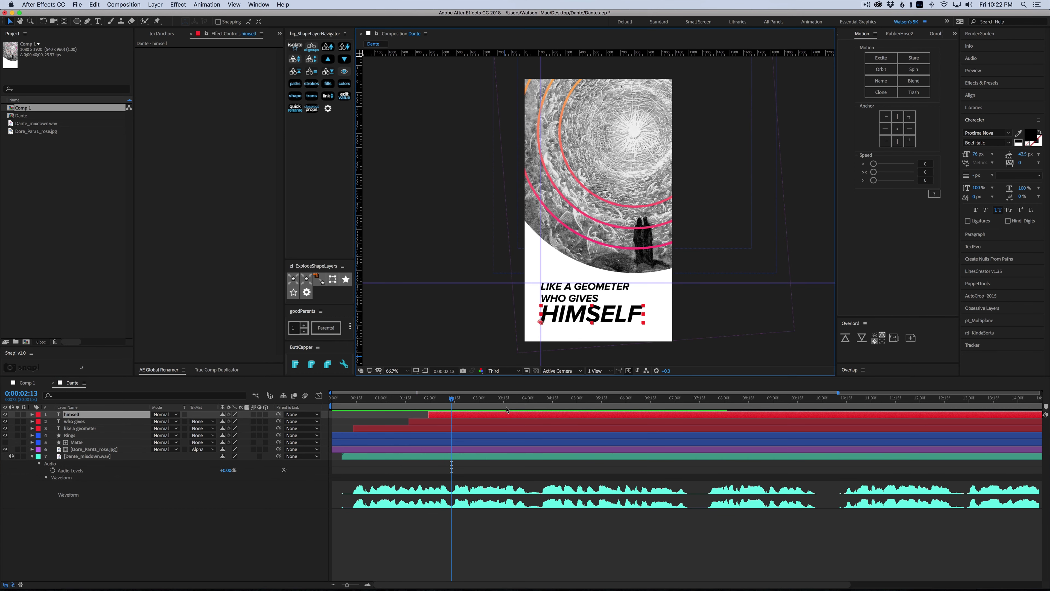
drag(450, 403, 332, 401)
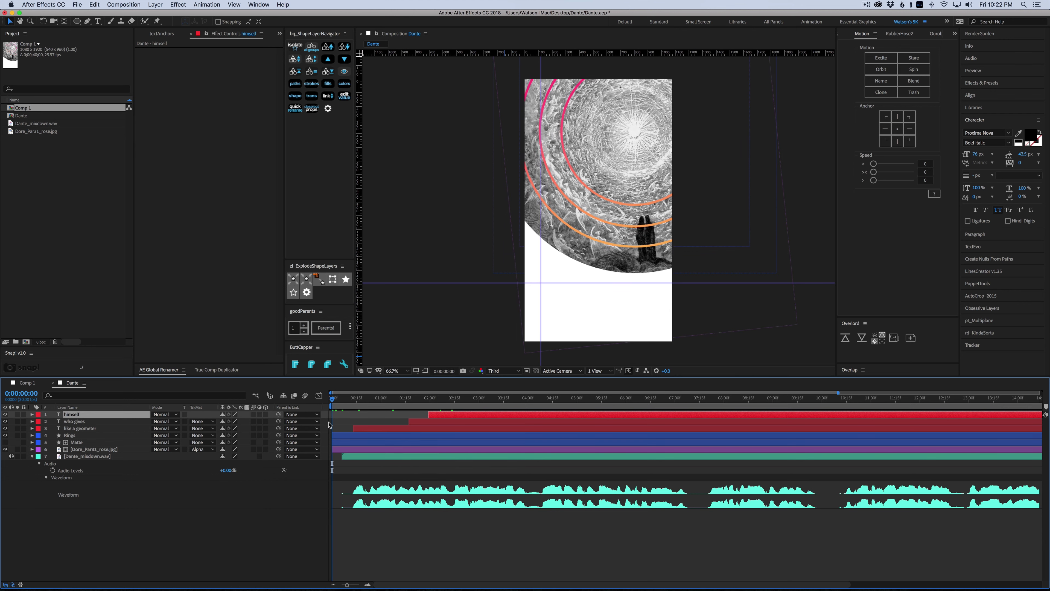
key(space)
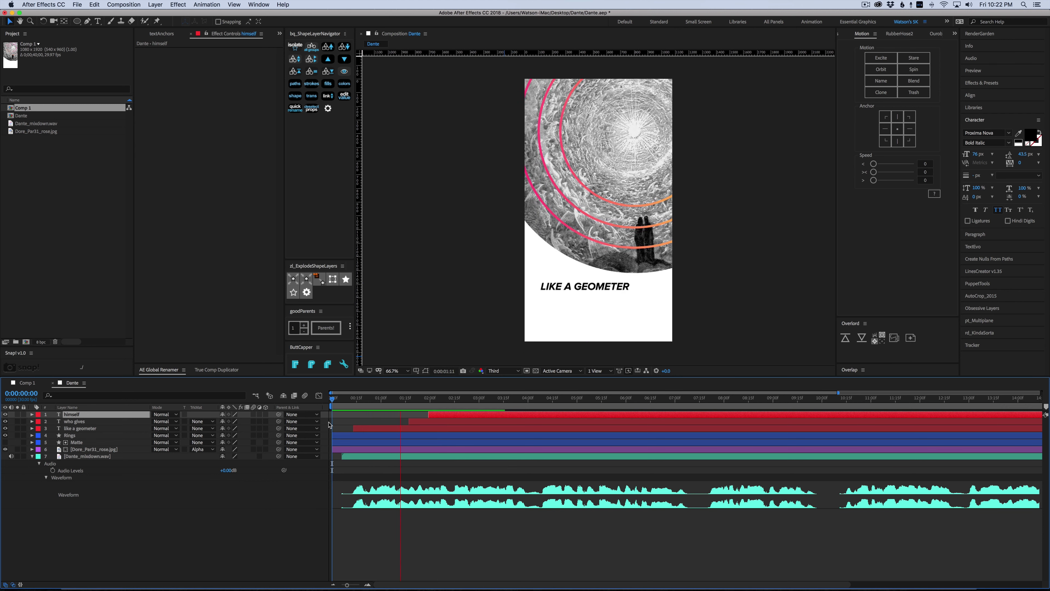
Step: Split the three text layers at 0:00:02:15 and delete the portions after that frame
key(space)
drag(457, 401, 456, 404)
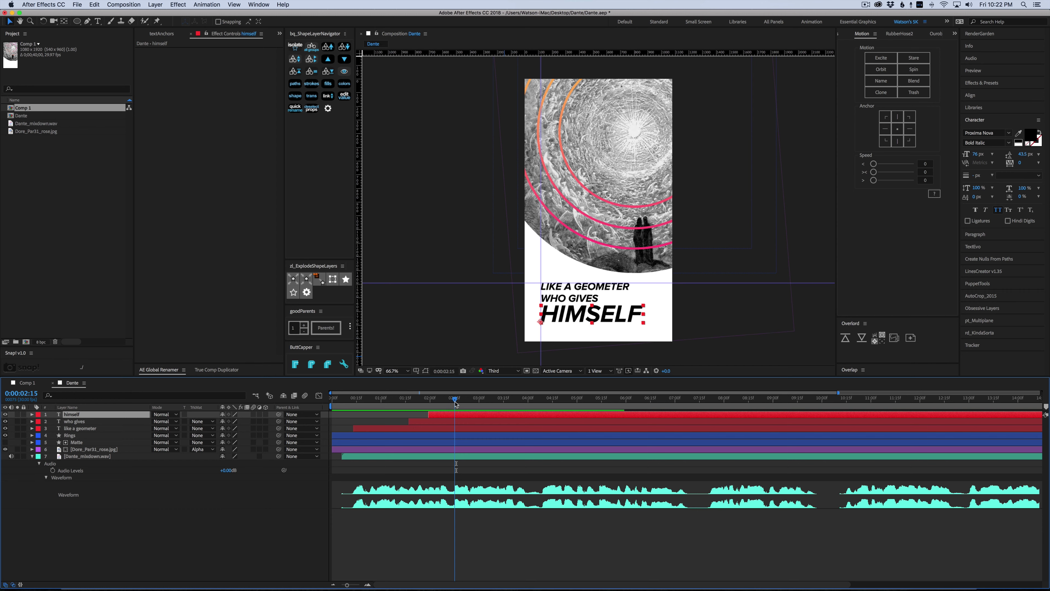
shift+click(456, 430)
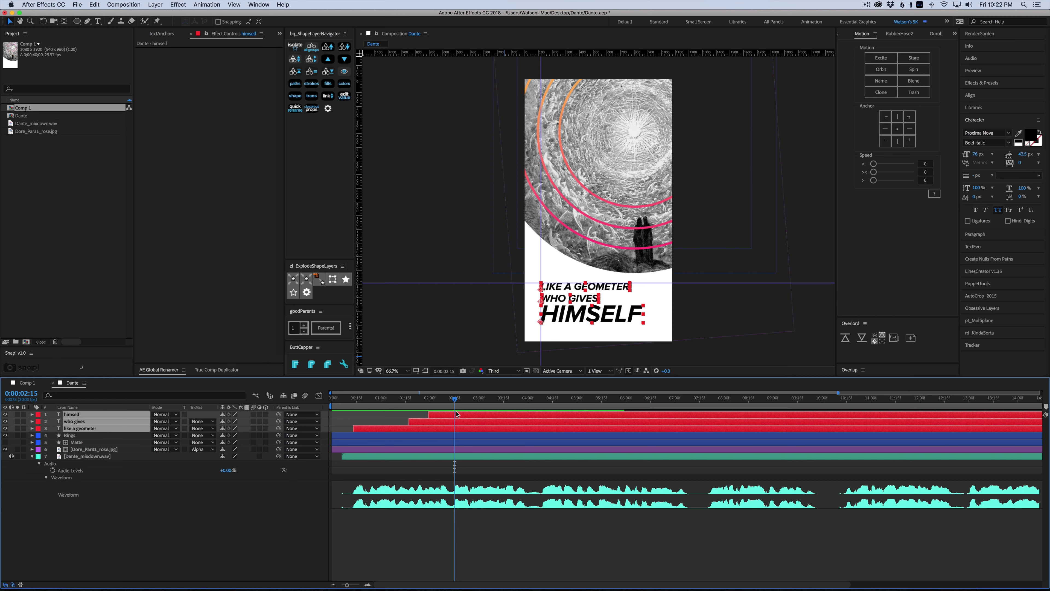
key(super+shift+d)
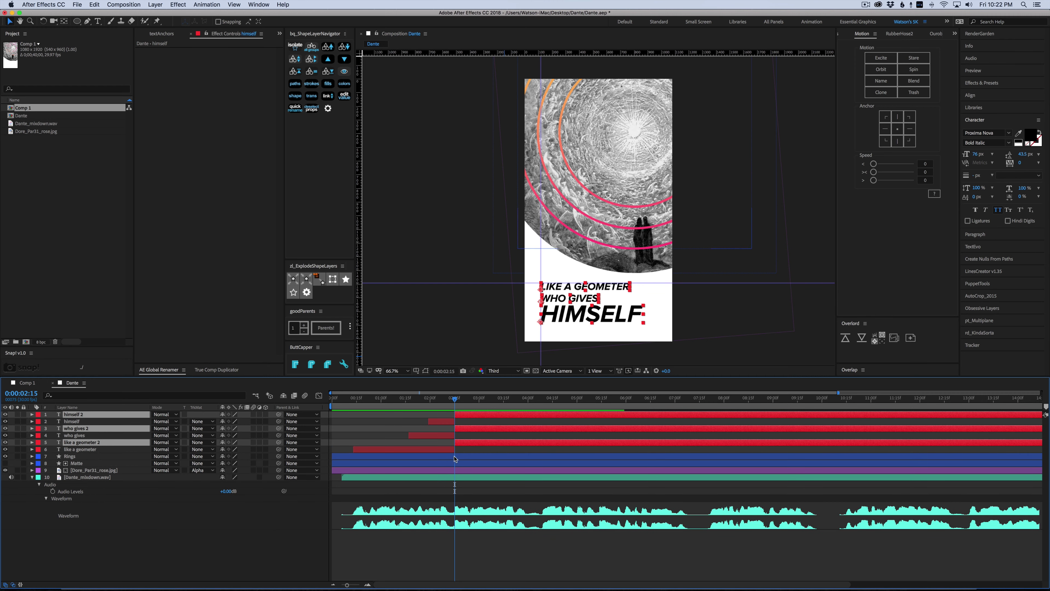
key(Delete)
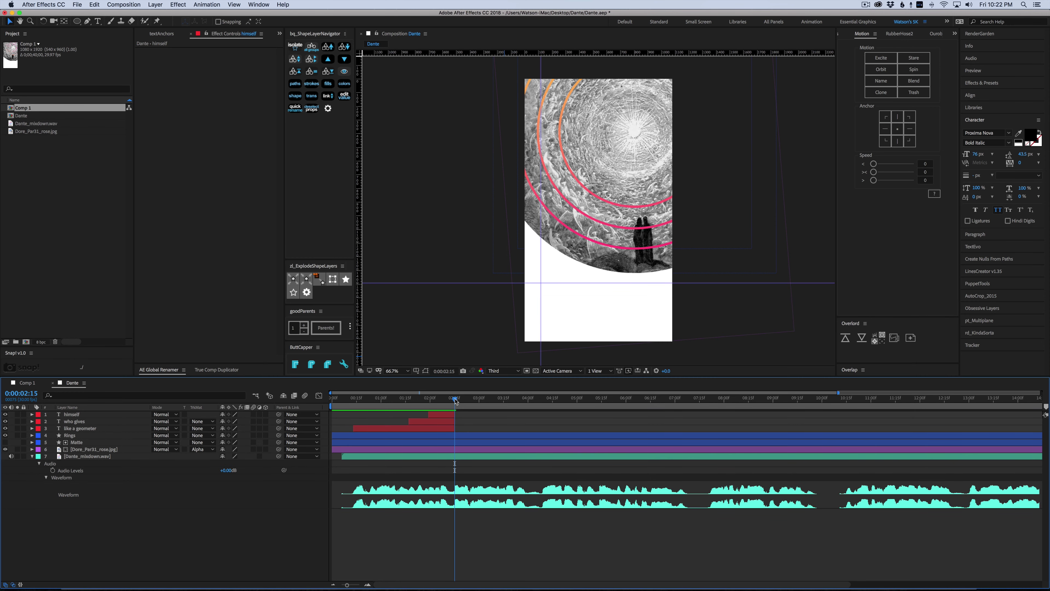
Step: Examine the "and all the other" layer's Gradient Ramp in Comp 1 as a reference for the Dante text, and return to the Dante composition
mouse_move(453, 409)
mouse_down()
mouse_move(424, 409)
mouse_move(443, 410)
mouse_up()
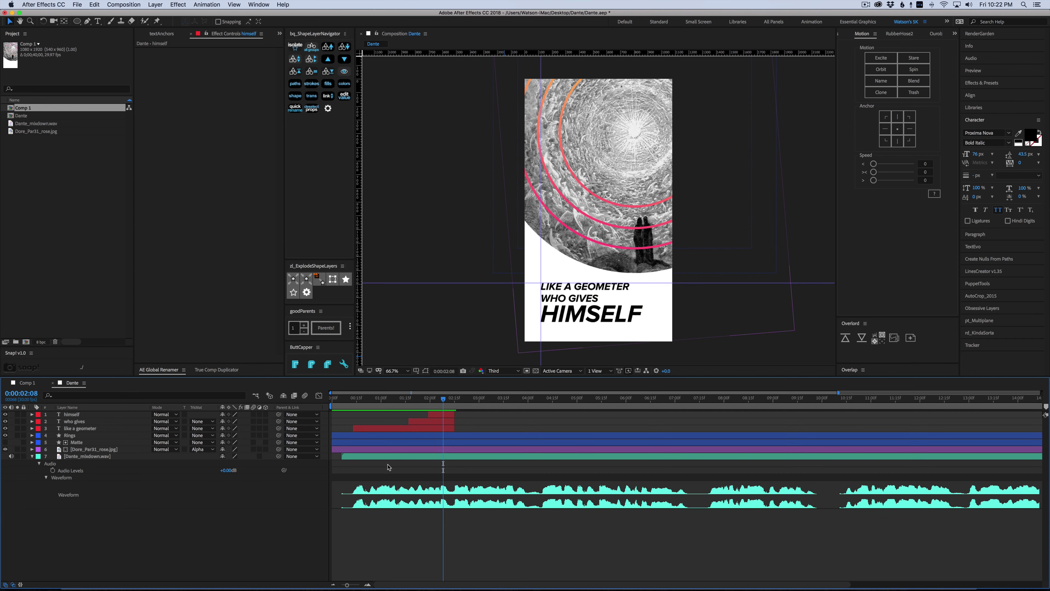
click(408, 430)
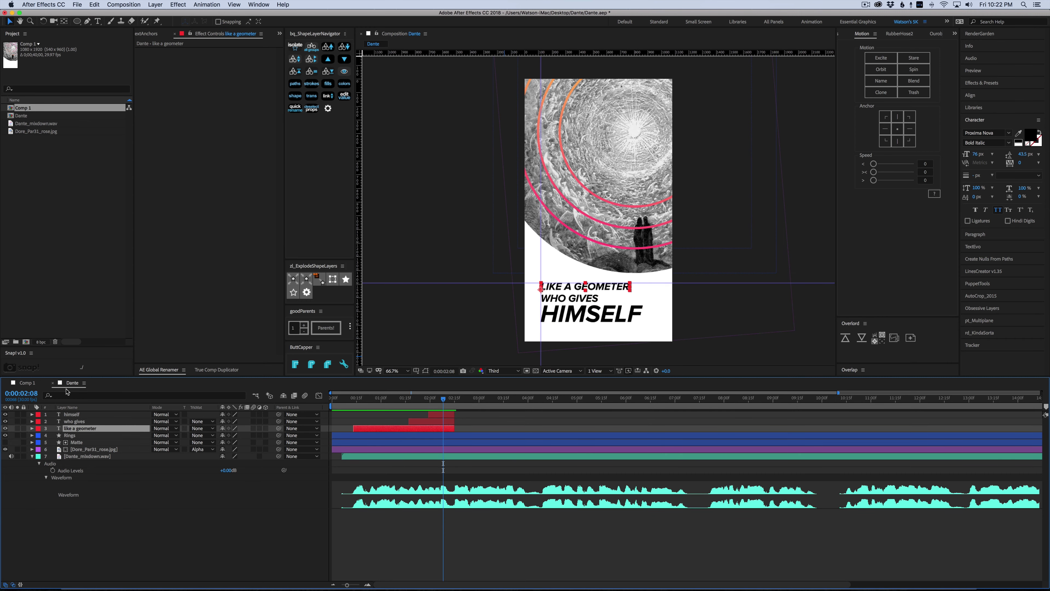
click(27, 382)
click(74, 430)
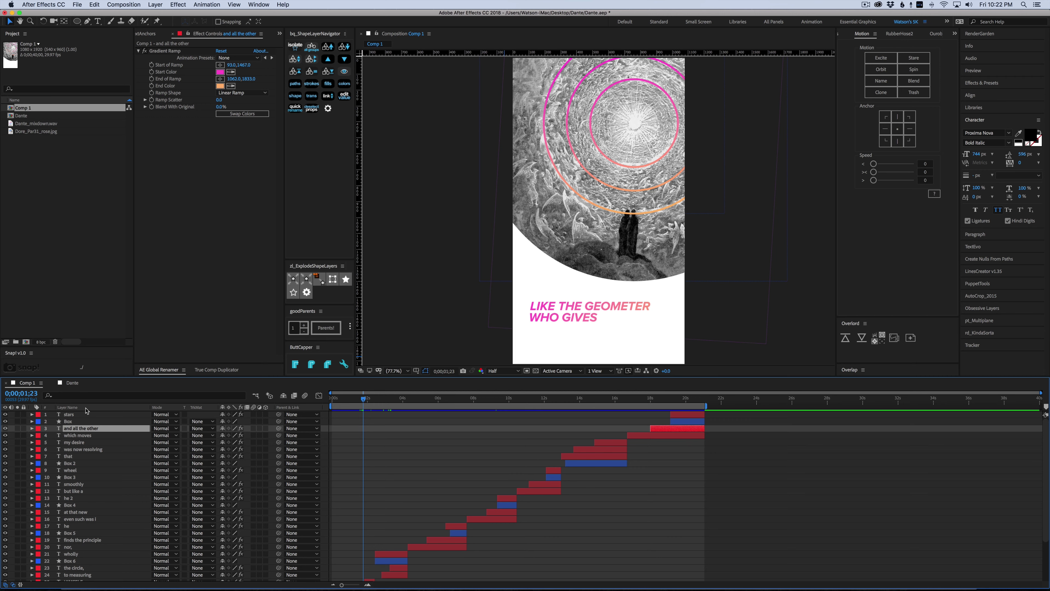
click(73, 383)
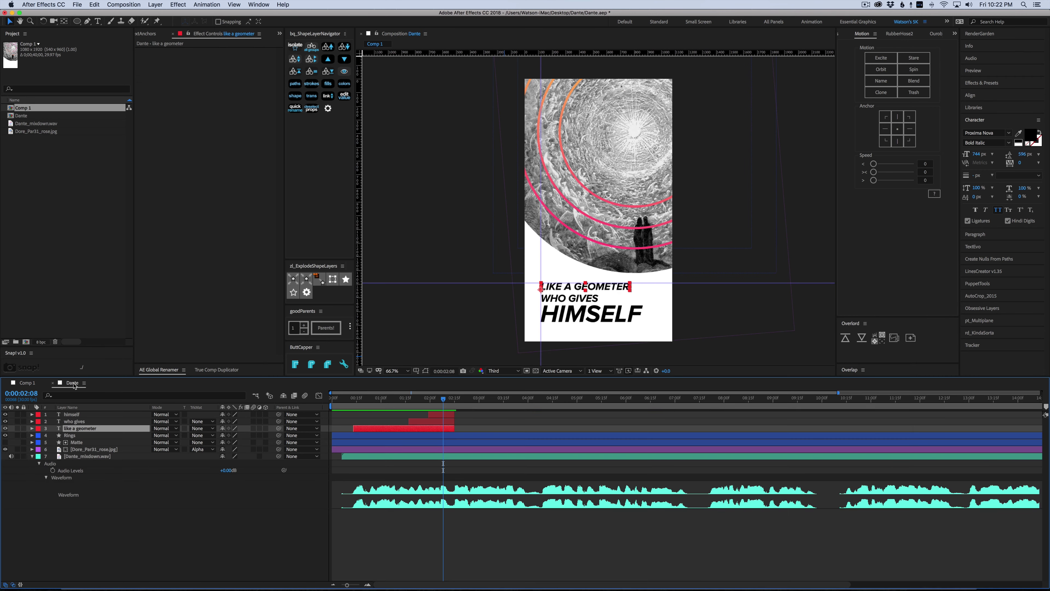
click(205, 5)
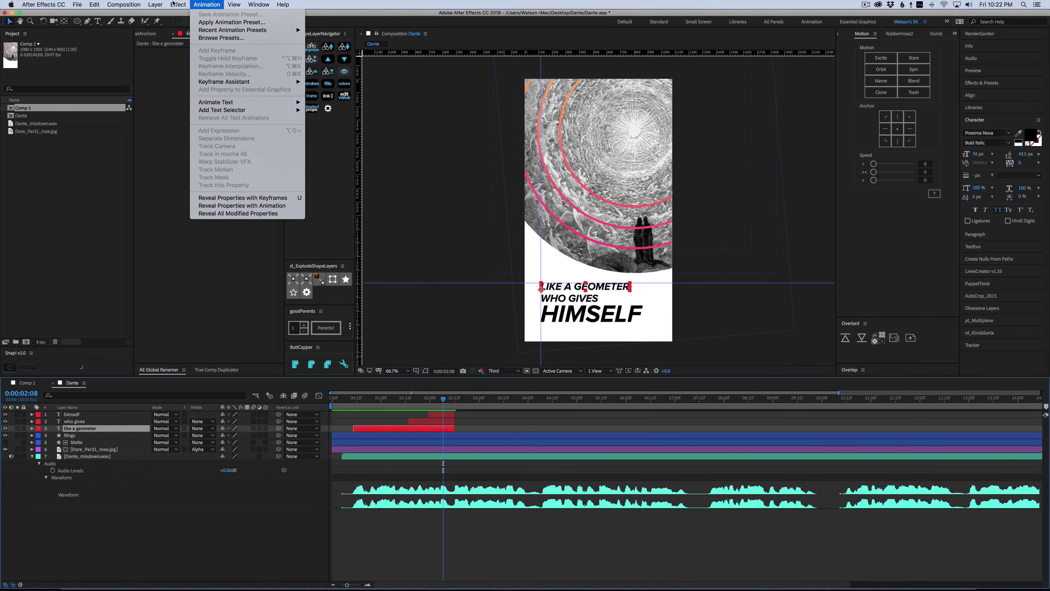
mouse_move(174, 5)
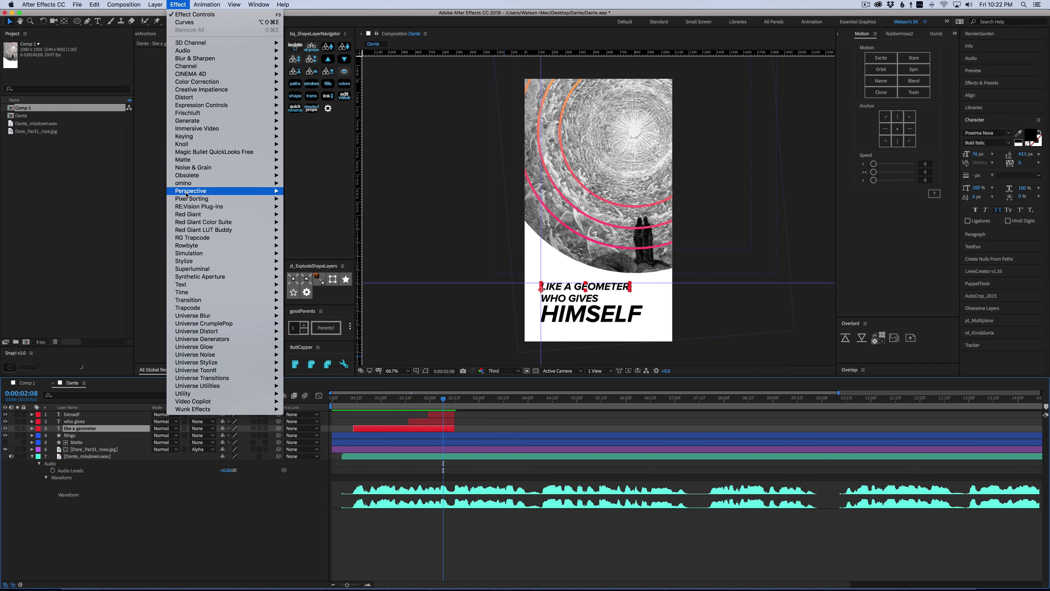
click(172, 3)
click(434, 531)
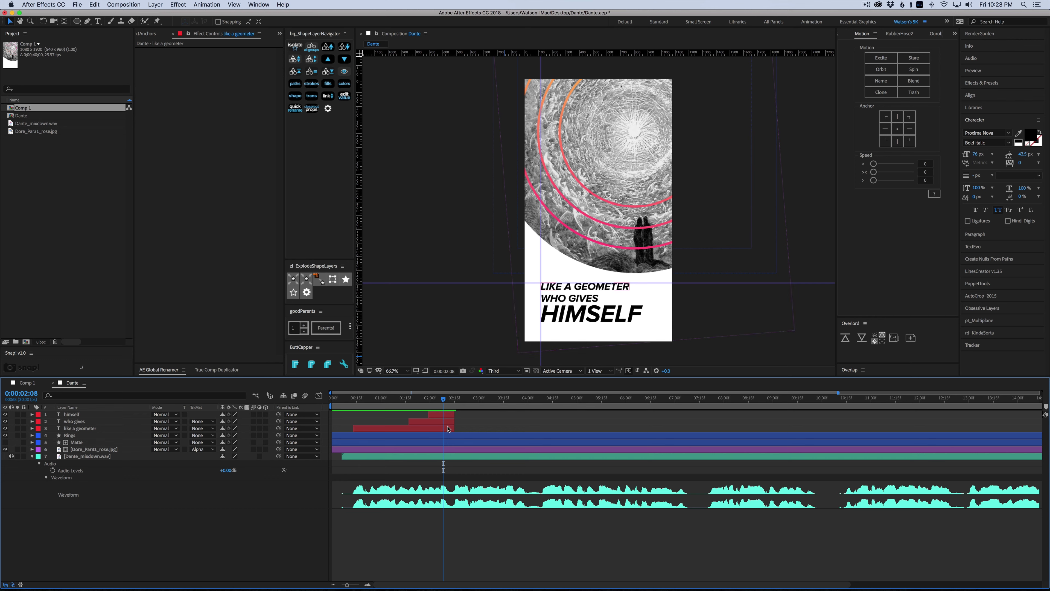
Step: Apply a Gradient Ramp effect to the "himself" text layer
click(441, 416)
click(177, 4)
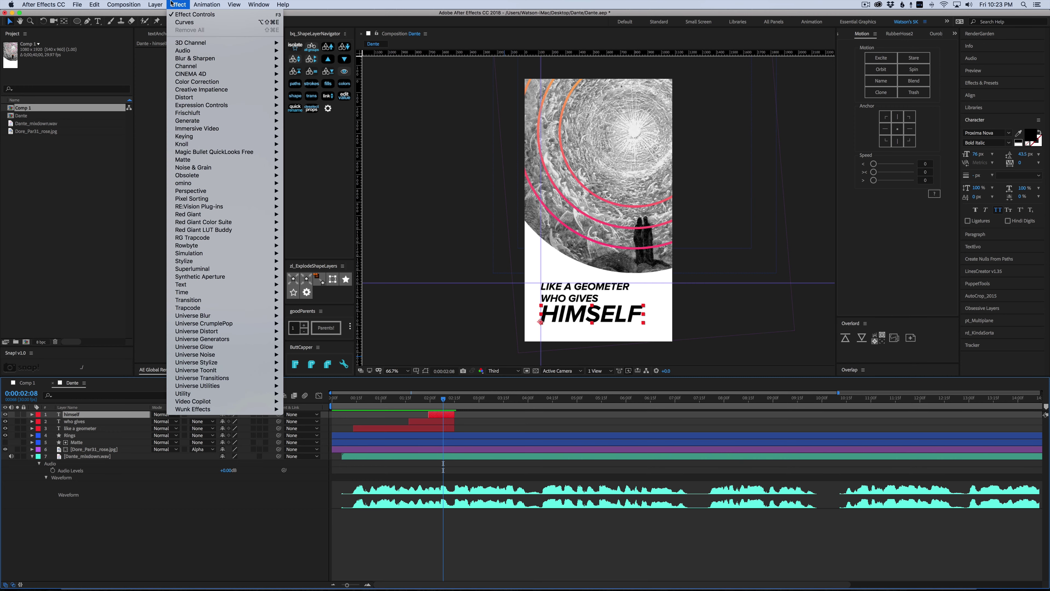
mouse_move(248, 120)
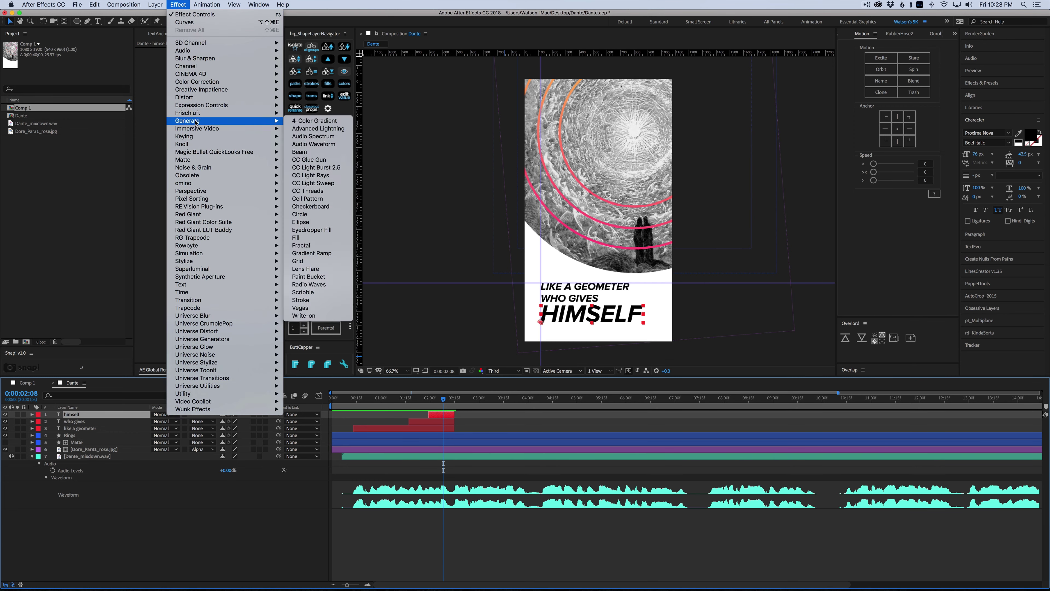
click(312, 253)
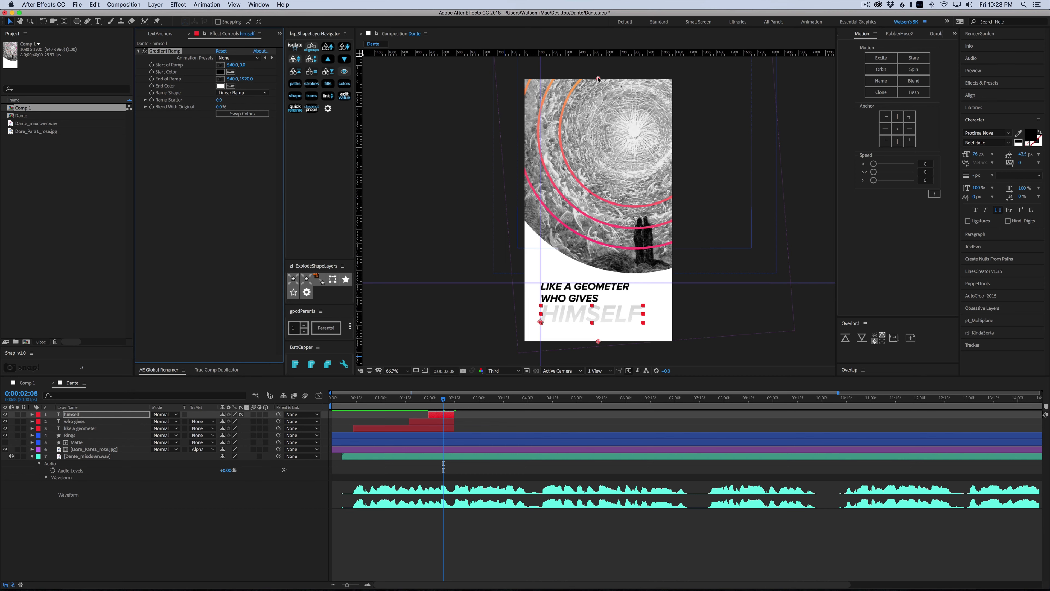
Step: Run the gradient horizontally across "HIMSELF", placing the ramp start at about 60, 1719 and the ramp end at about 948, 1710
drag(598, 78, 598, 187)
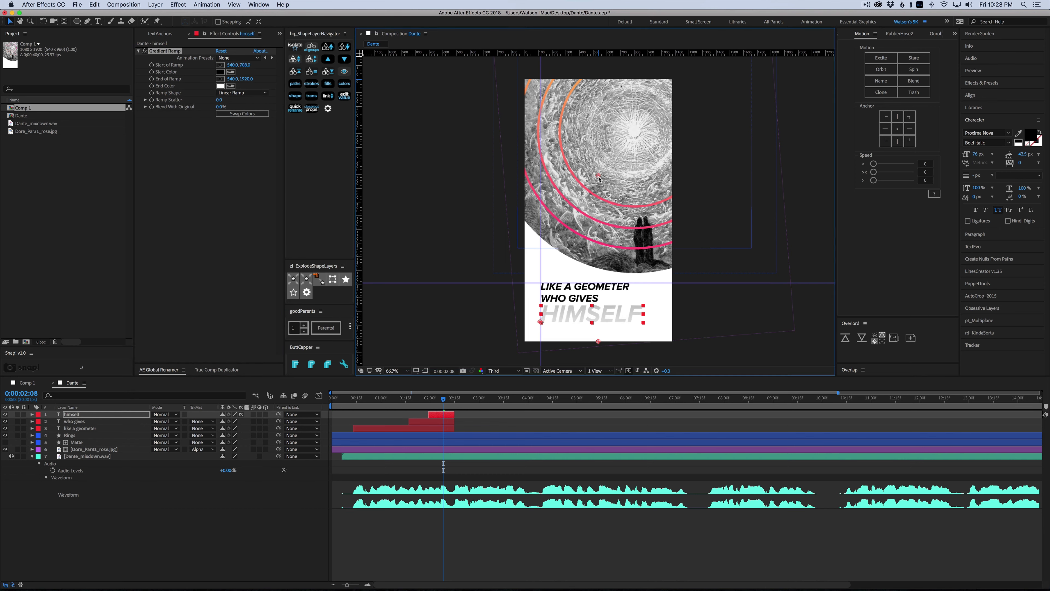
drag(597, 230, 594, 294)
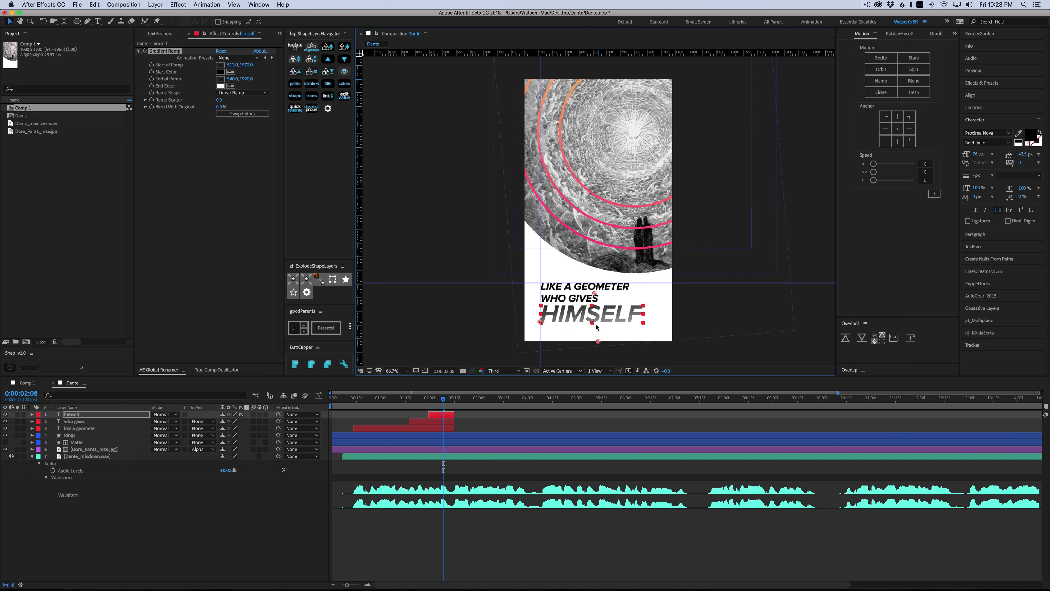
drag(598, 343, 594, 330)
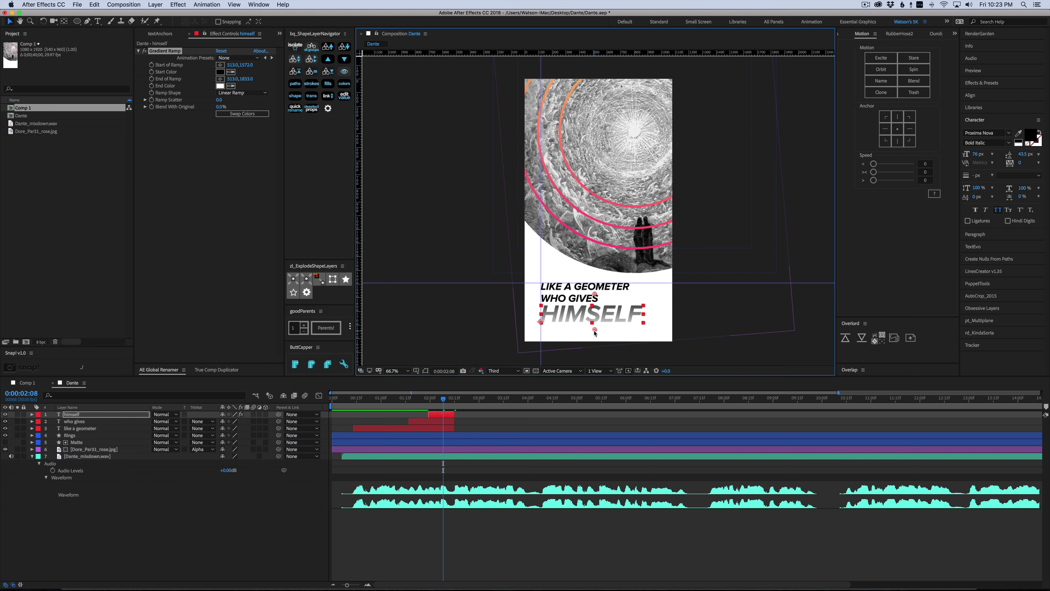
drag(595, 330, 654, 313)
drag(594, 294, 534, 316)
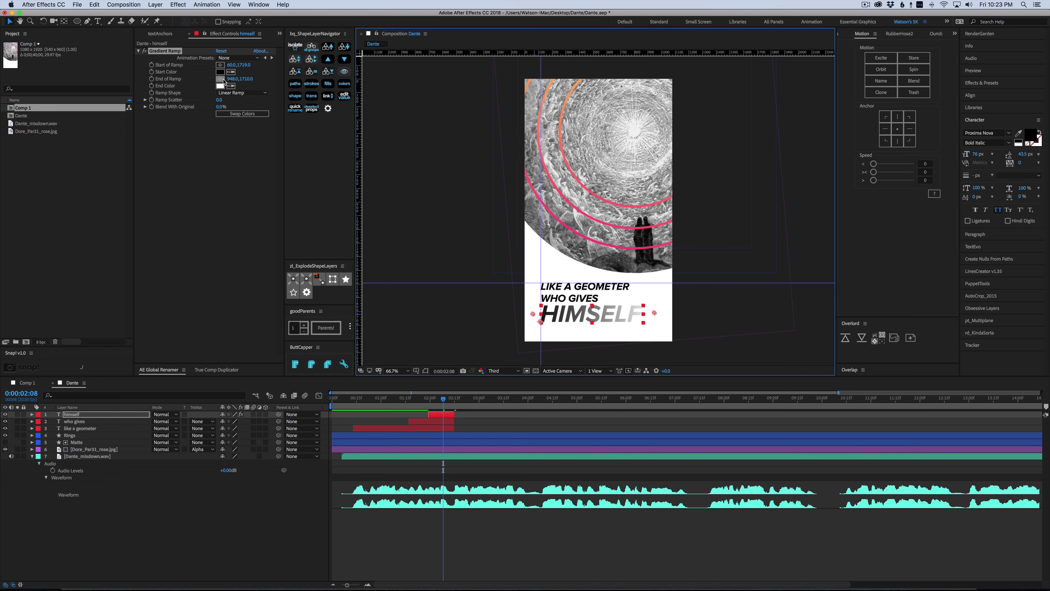
Step: Sample the rings' pink as the gradient's start color and their orange as its end color
click(230, 73)
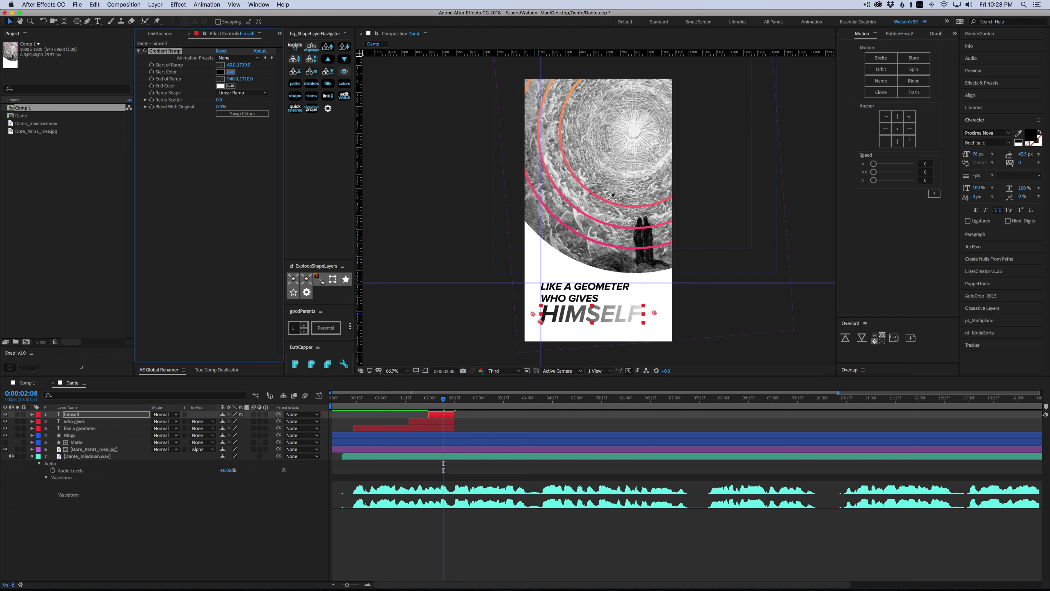
click(635, 226)
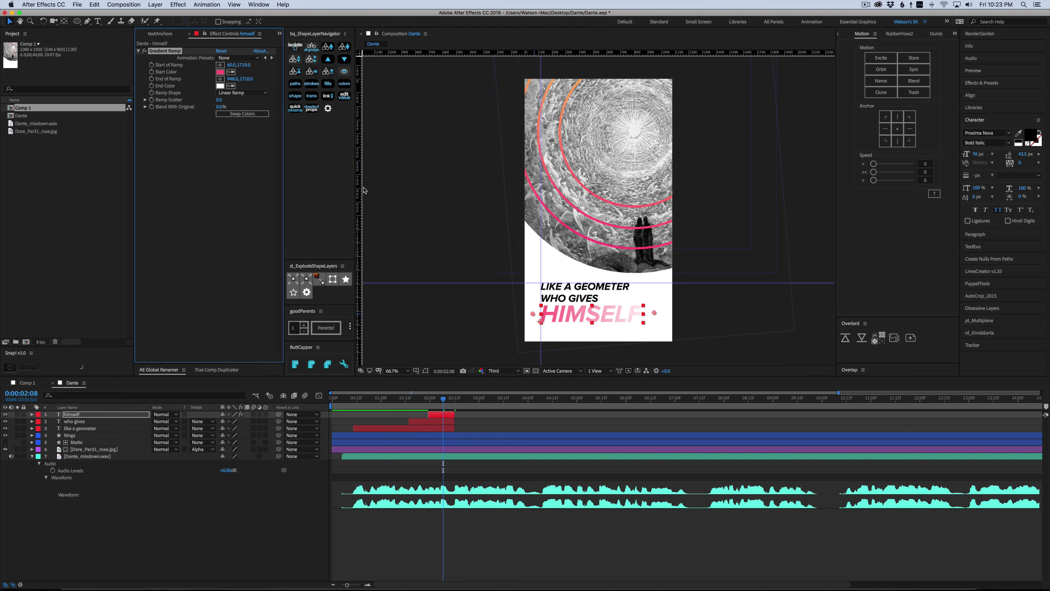
click(230, 85)
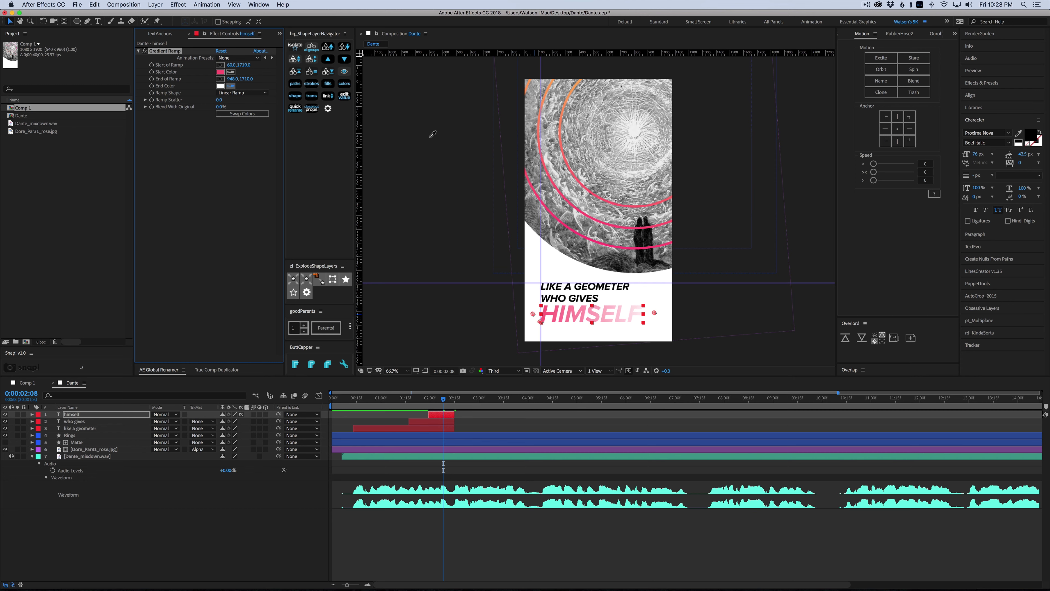
click(577, 84)
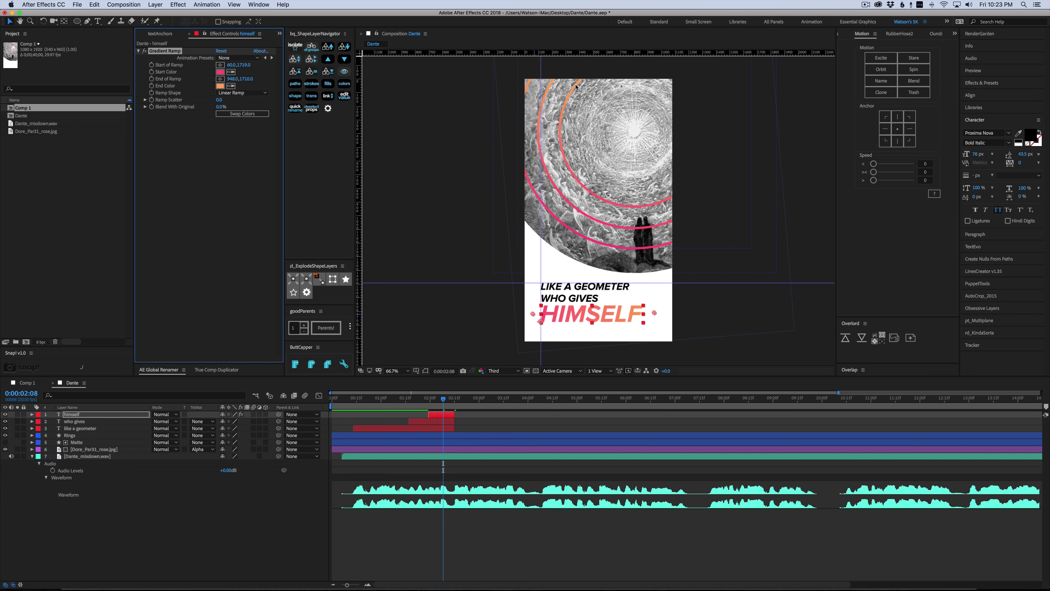
click(613, 533)
Step: Copy the Gradient Ramp from "himself" to the "who gives" and "like a geometer" layers
click(437, 399)
click(440, 415)
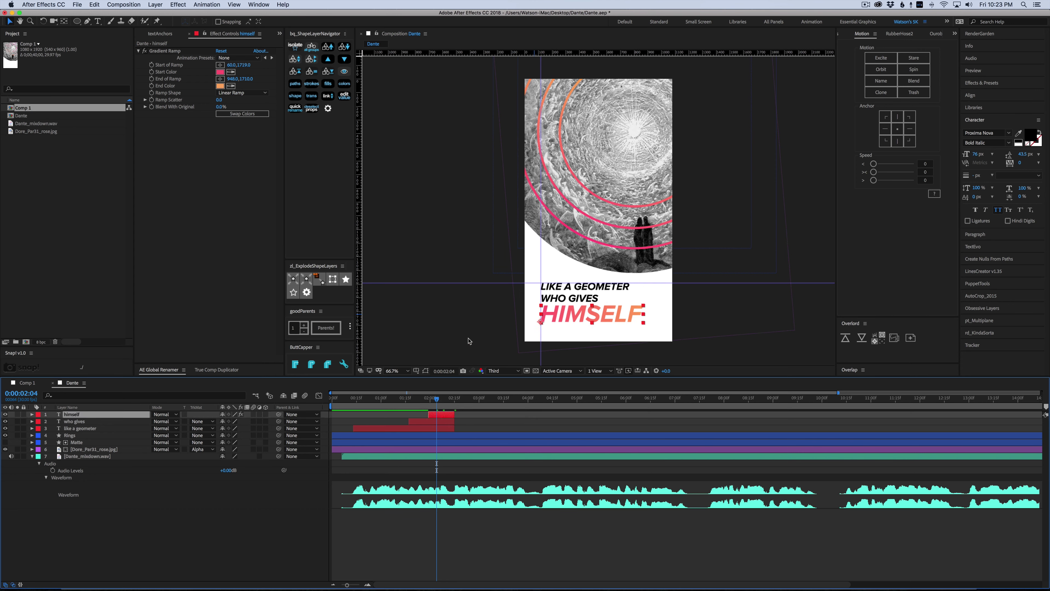
click(139, 50)
click(159, 51)
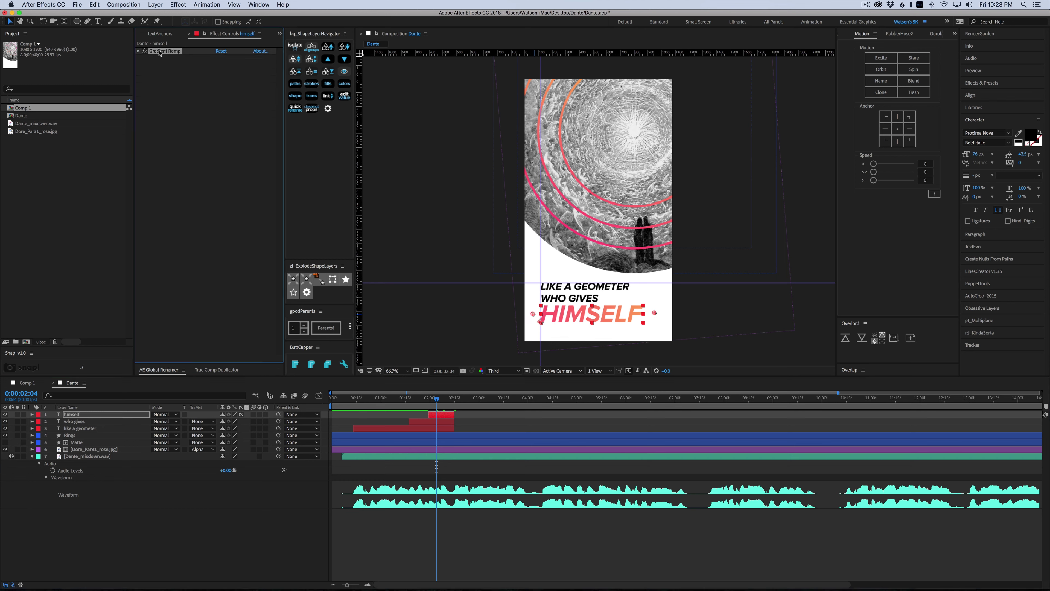
click(440, 421)
shift+click(441, 427)
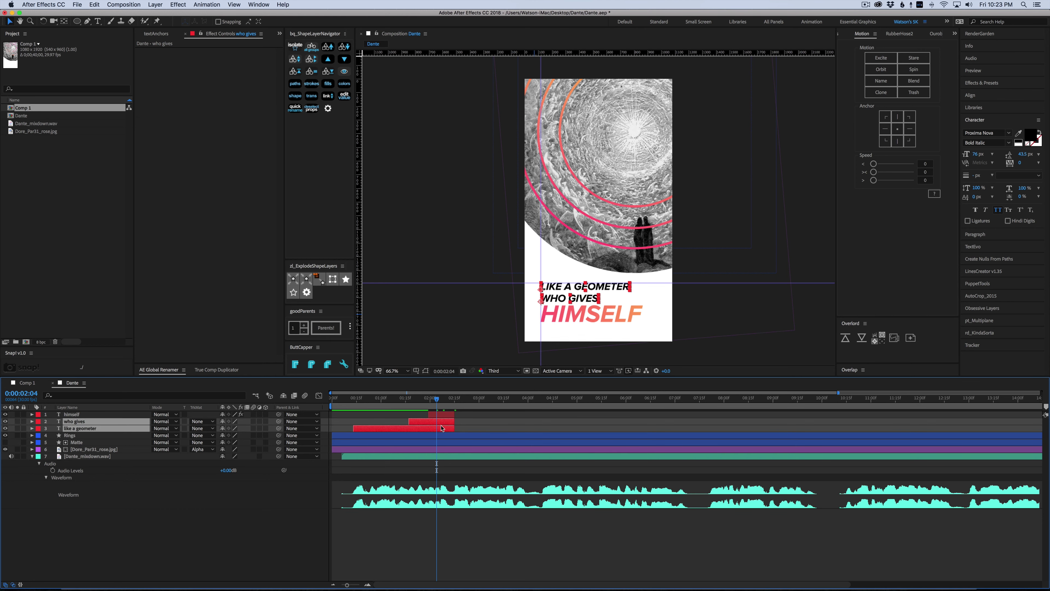
key(super+v)
click(589, 555)
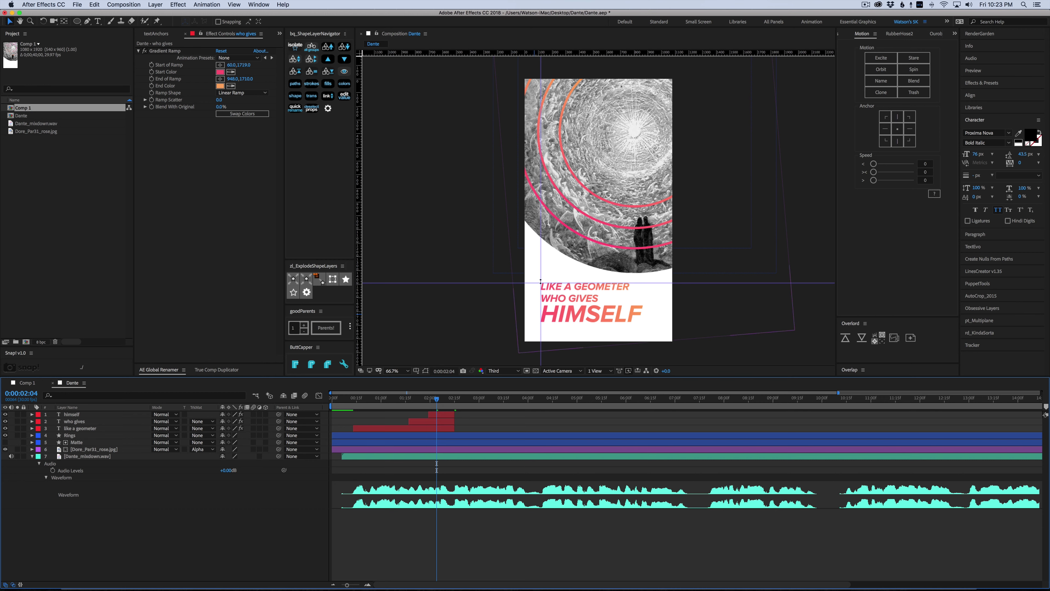
Step: At 0:00:02:09, set up the Rectangle tool with no stroke and a black 000000 fill
click(445, 399)
click(78, 23)
drag(78, 23, 99, 22)
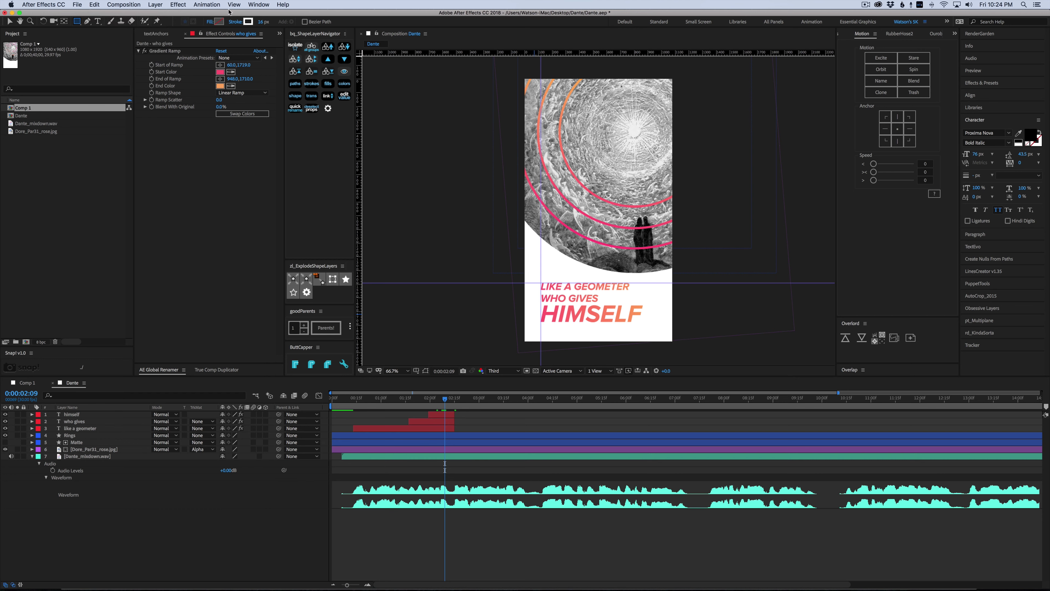
click(235, 25)
click(10, 66)
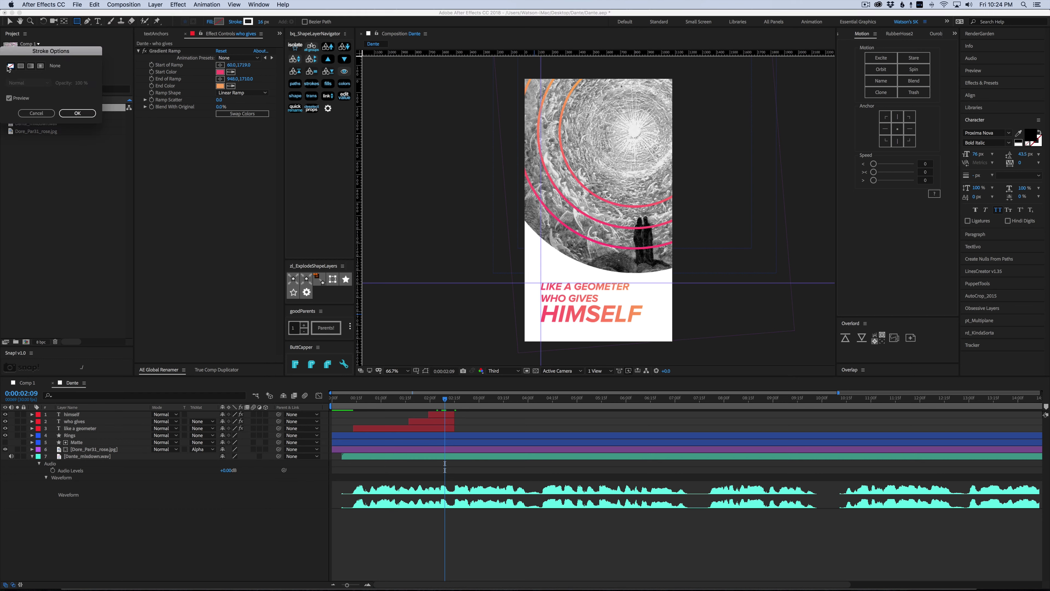
click(78, 113)
click(218, 21)
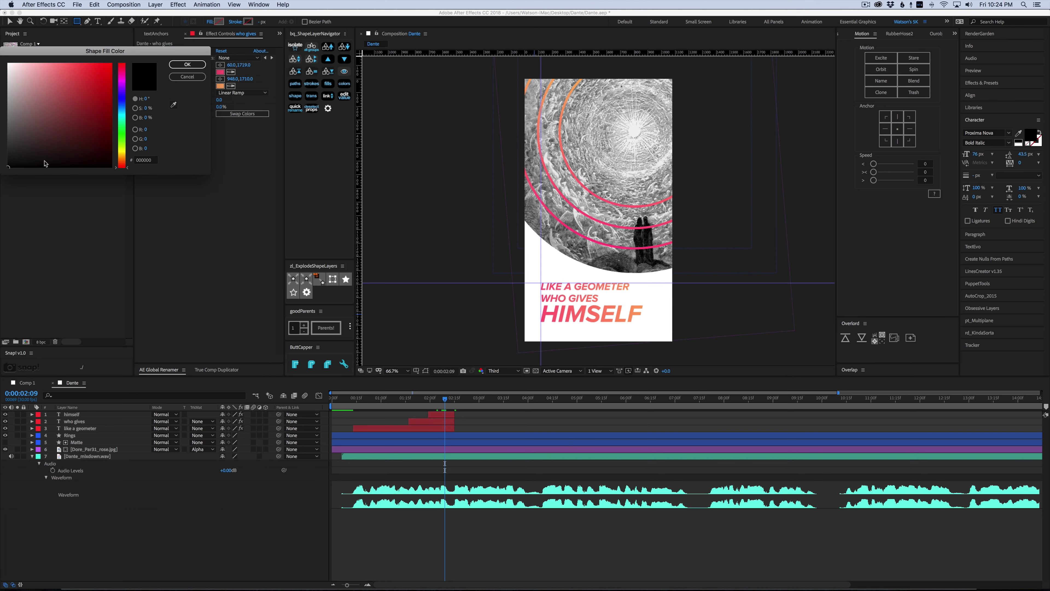
click(193, 64)
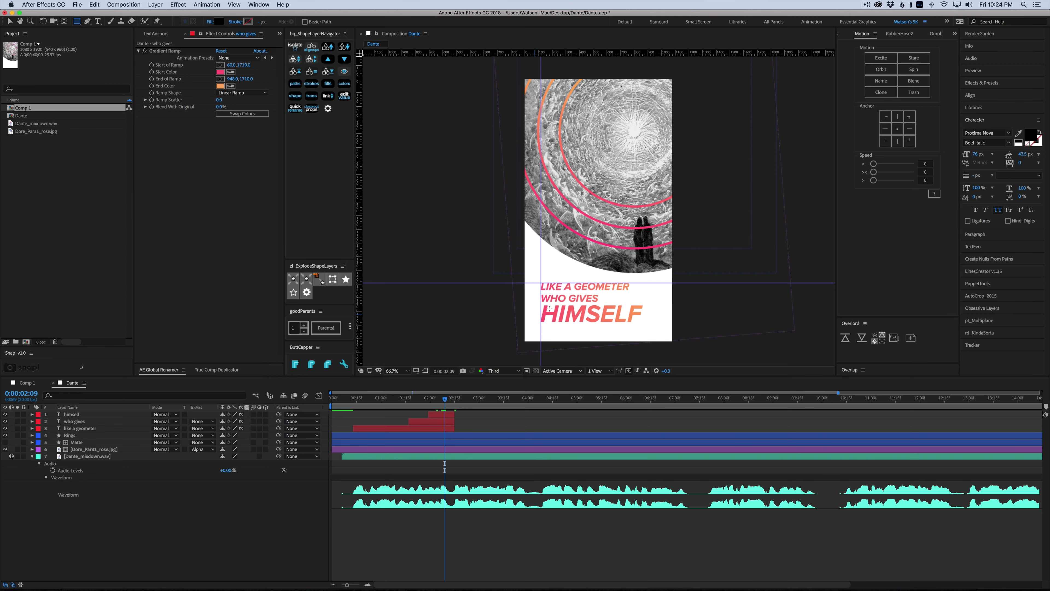
Step: Draw a black rectangle over the lower part of "HIMSELF" and move its layer beneath the three text layers
drag(549, 308, 644, 329)
key(v)
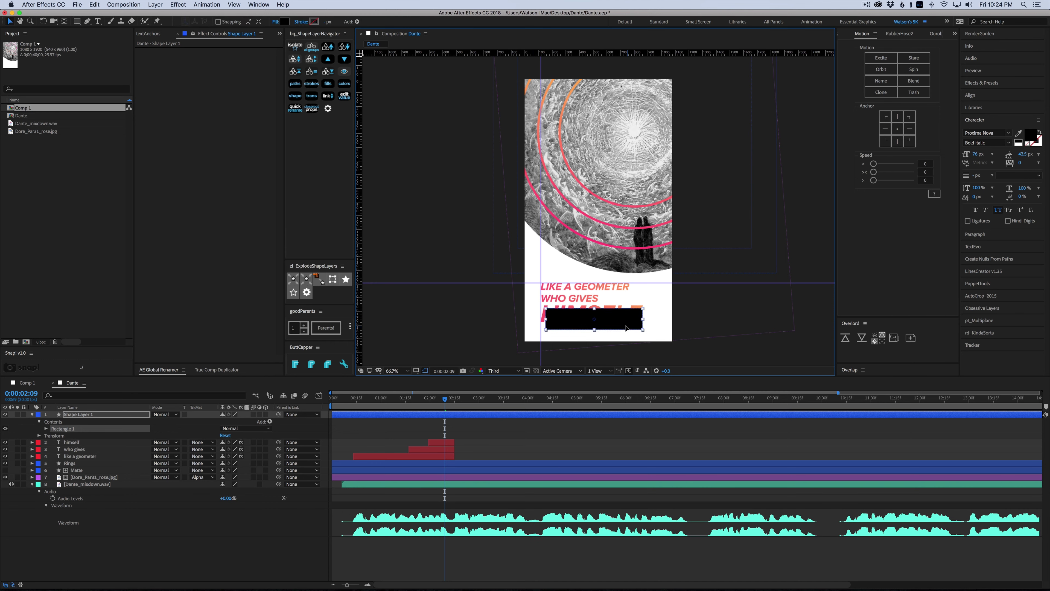
drag(82, 429, 88, 460)
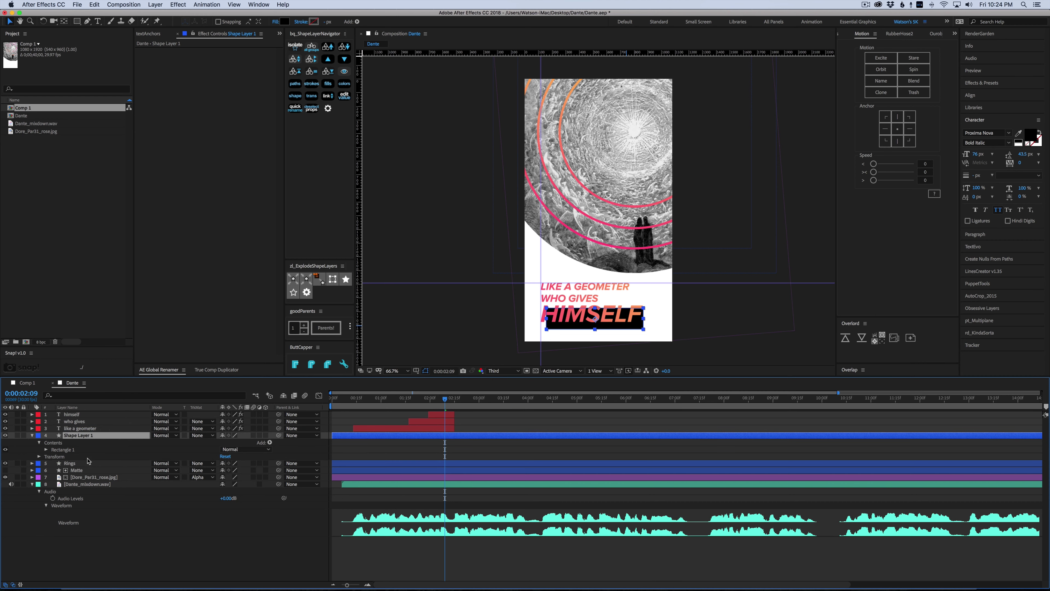
Step: Rename the rectangle layer "Box" and trim its start to match the start of the "himself" layer
key(Return)
text(Box)
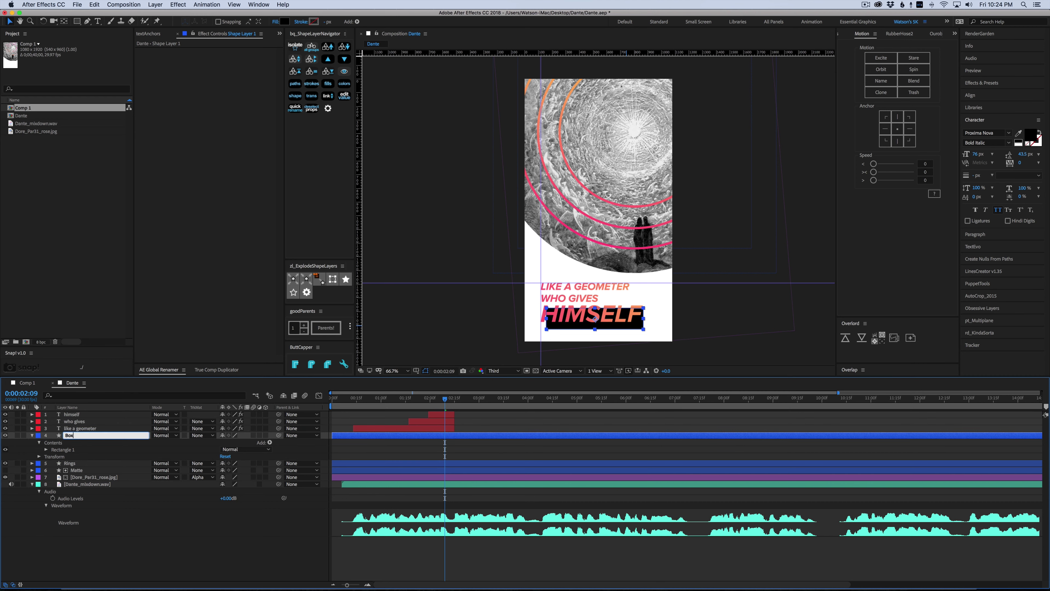
key(Return)
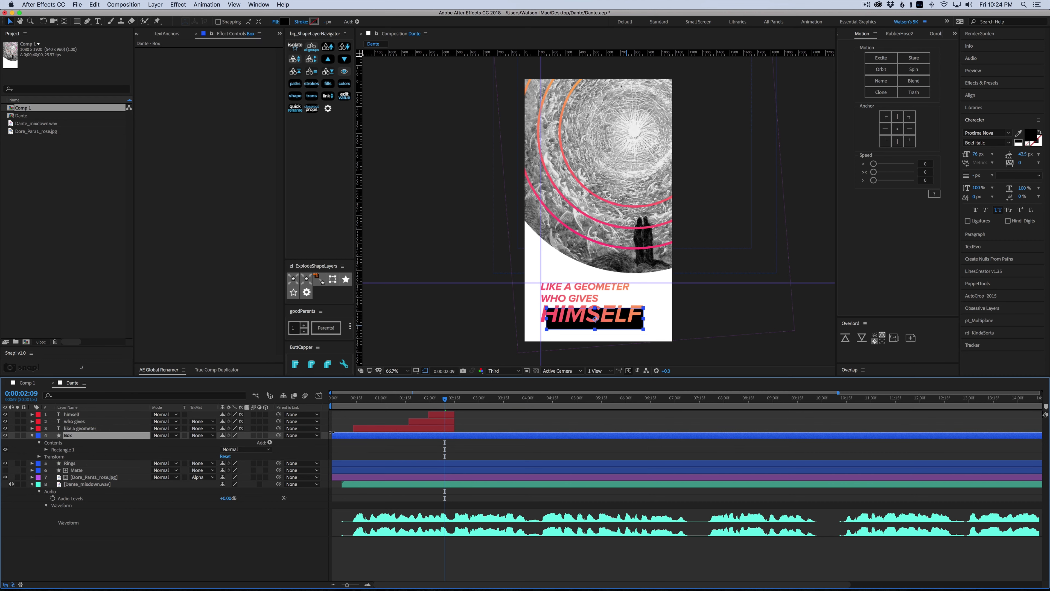
drag(331, 435, 428, 438)
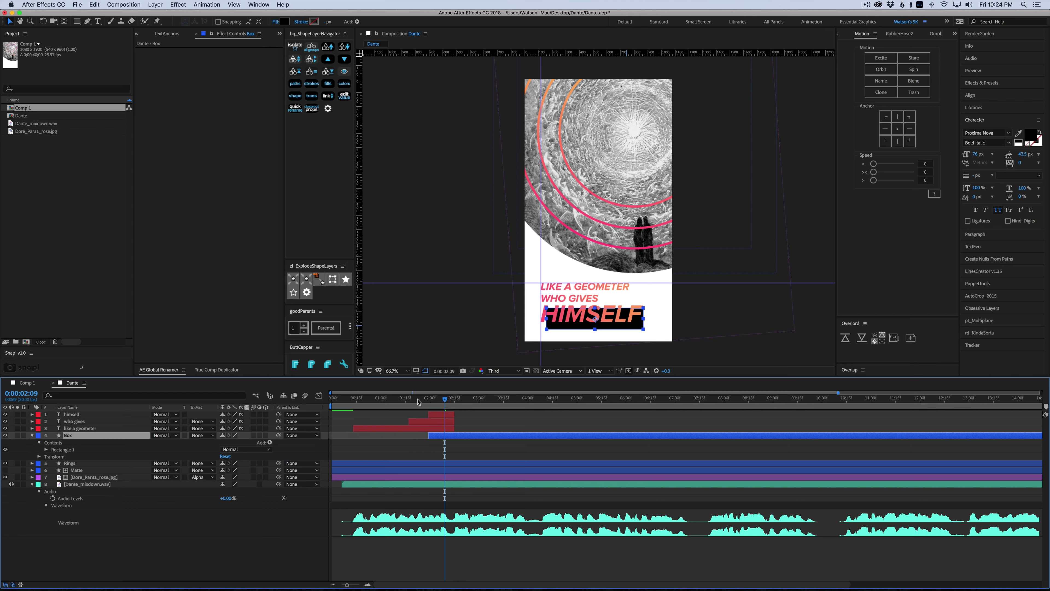
Step: Fine-tune the position of the black box behind "HIMSELF", deselect it and hide the guides
drag(419, 401, 444, 404)
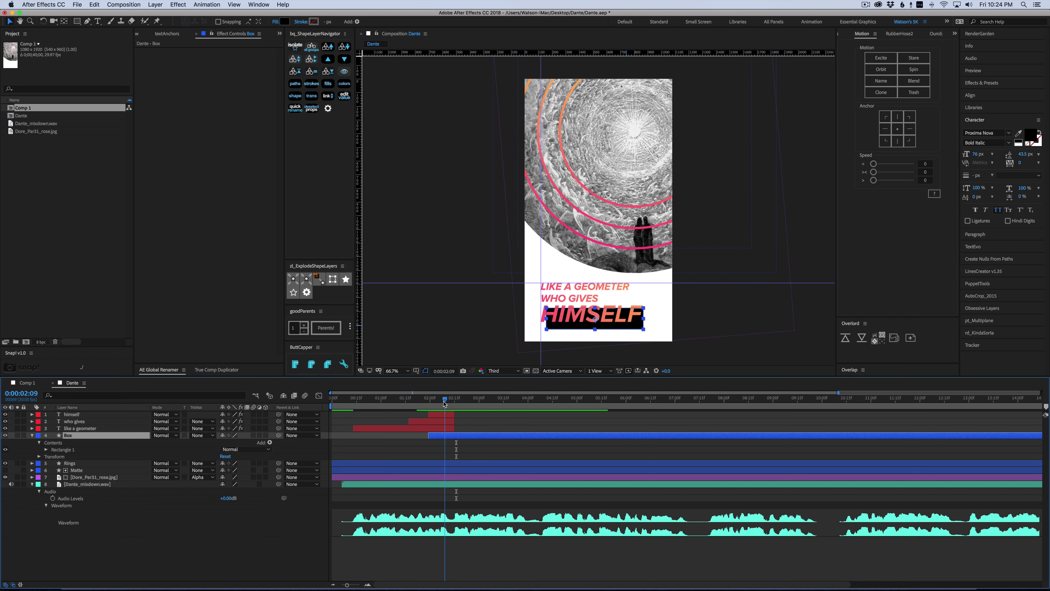
click(631, 327)
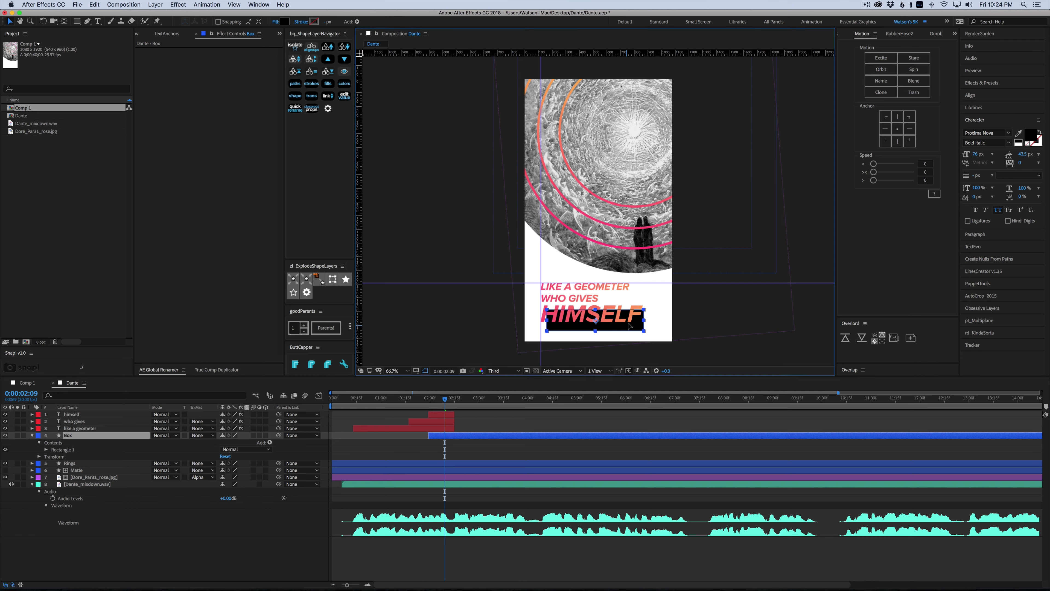
key(Return)
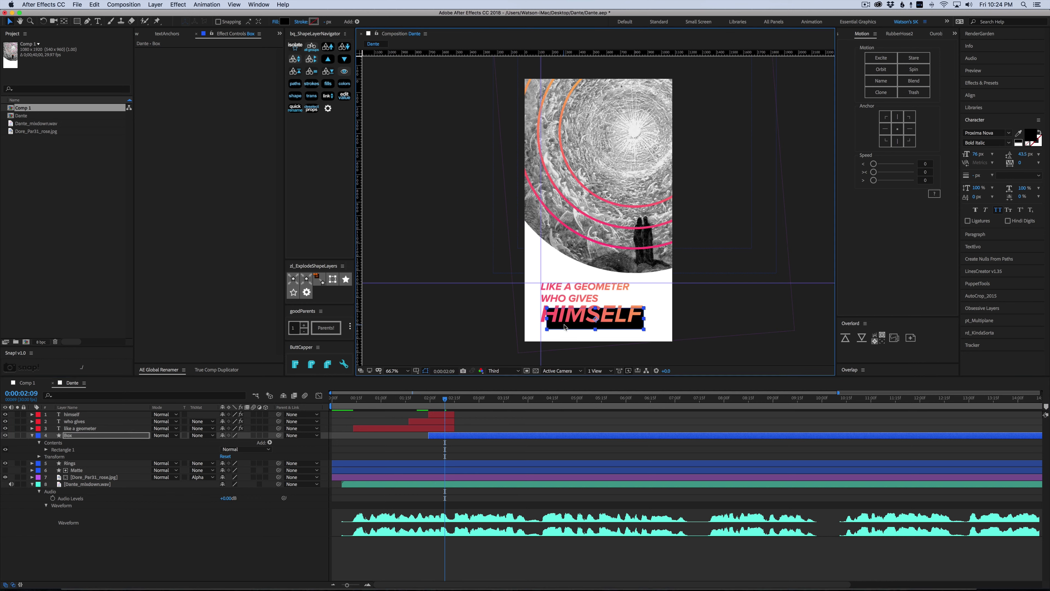
drag(564, 326, 560, 320)
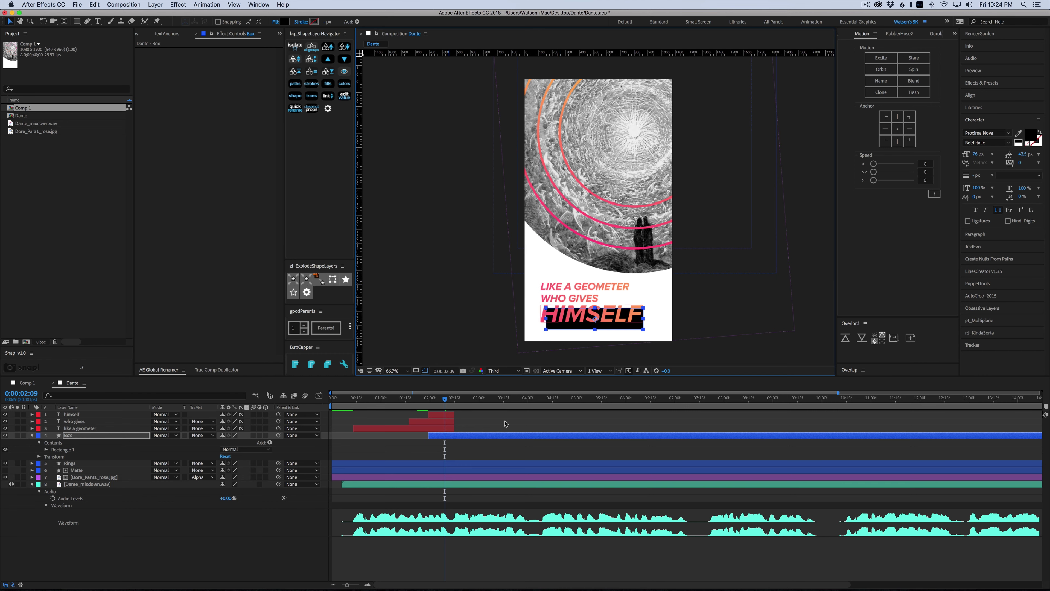
click(540, 260)
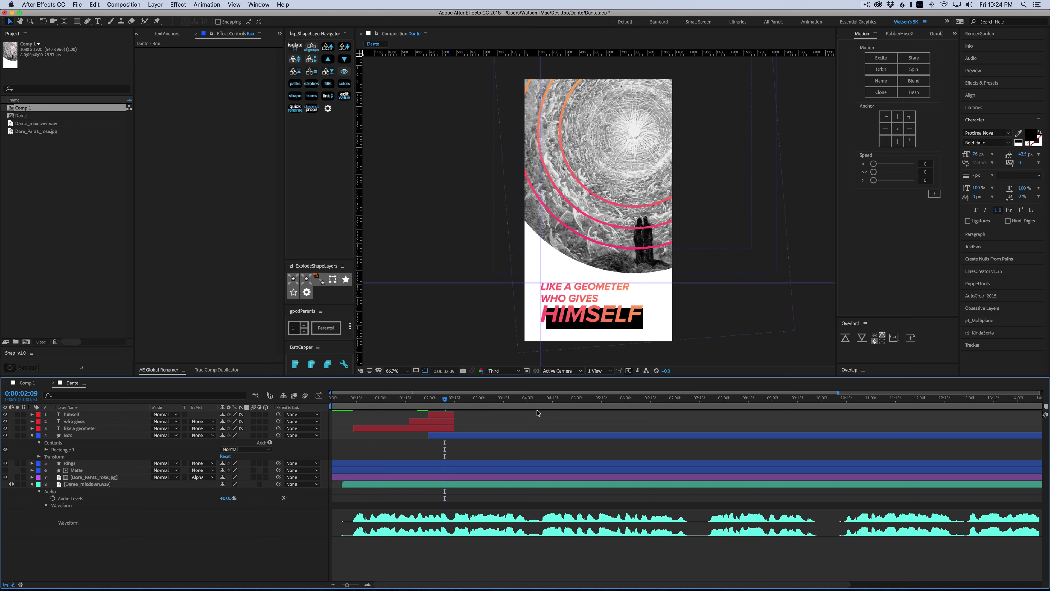
key(super+semicolon)
Step: Trim the end of the "Box" layer to 0:00:02:15, in line with the ends of the text layers
drag(446, 400, 460, 401)
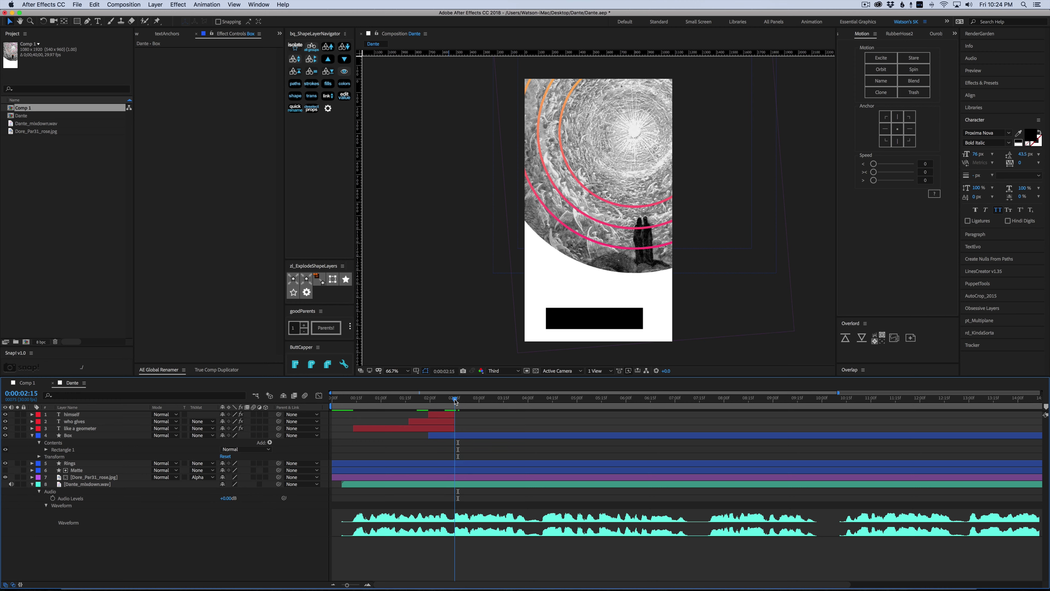
click(469, 436)
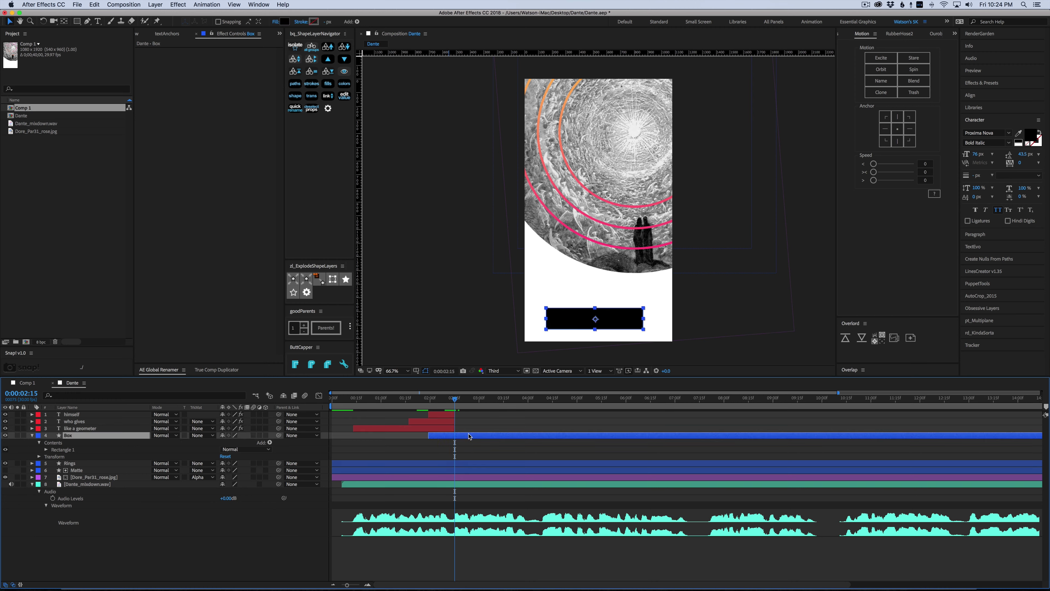
key(alt+])
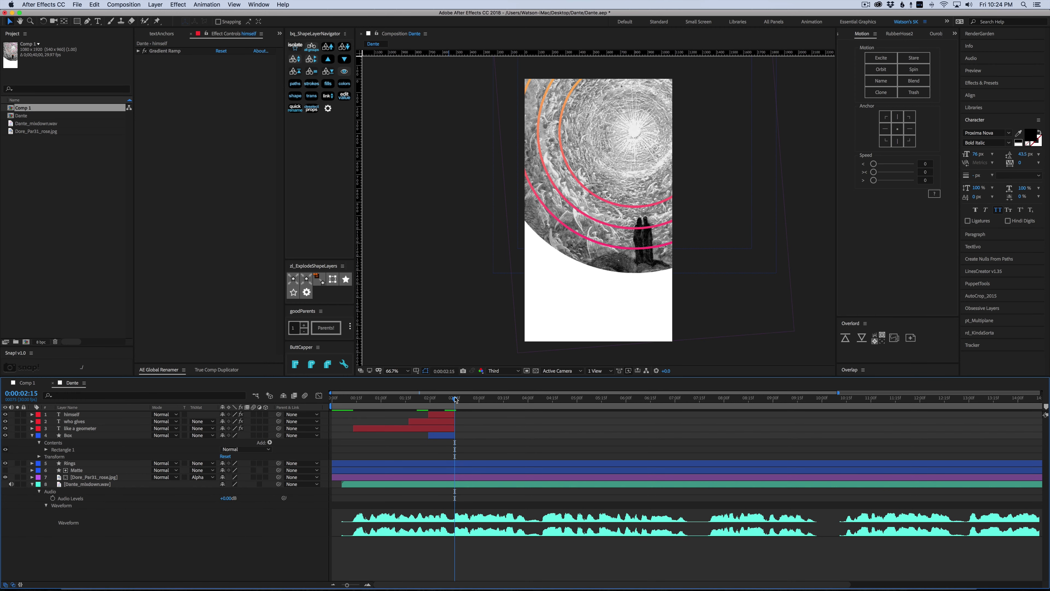
drag(455, 400, 455, 401)
Step: Duplicate the three text layers and "Box" together, and shift the duplicates so the earliest starts at 0:00:02:15
click(446, 416)
shift+click(442, 437)
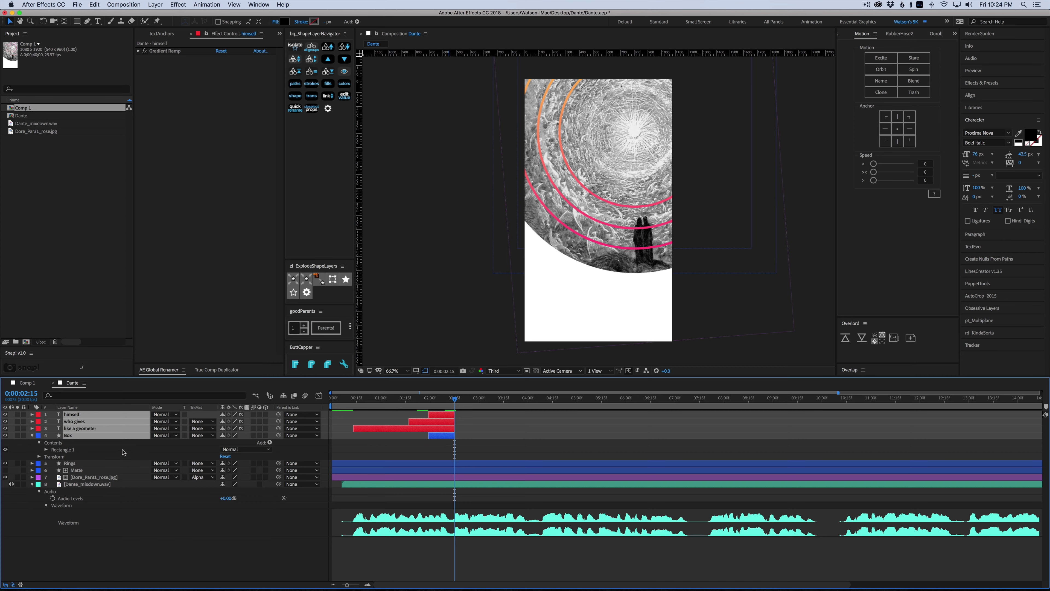
key(super+d)
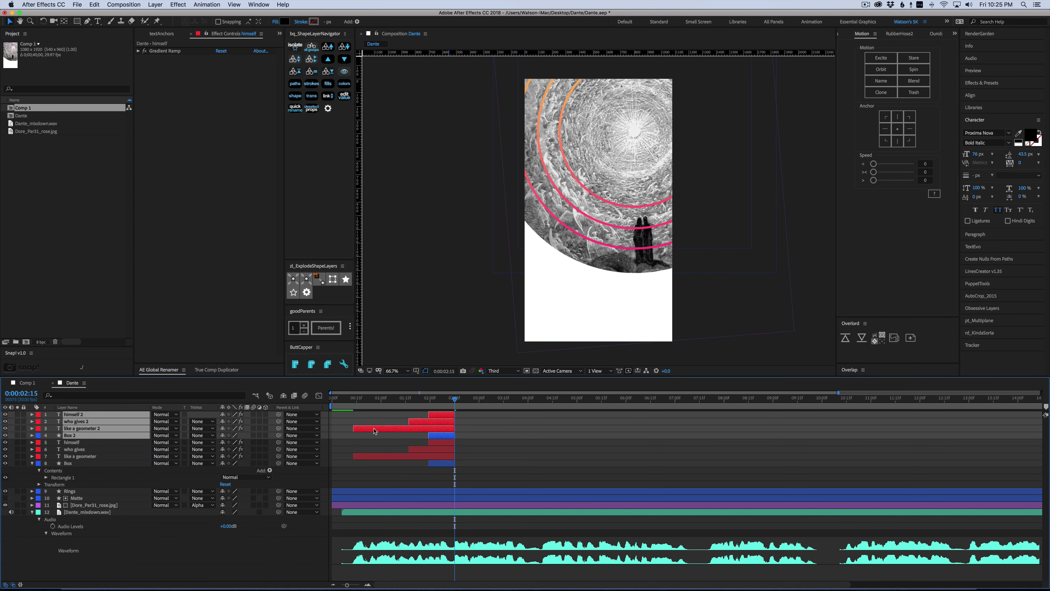
drag(364, 430, 471, 432)
key(F2)
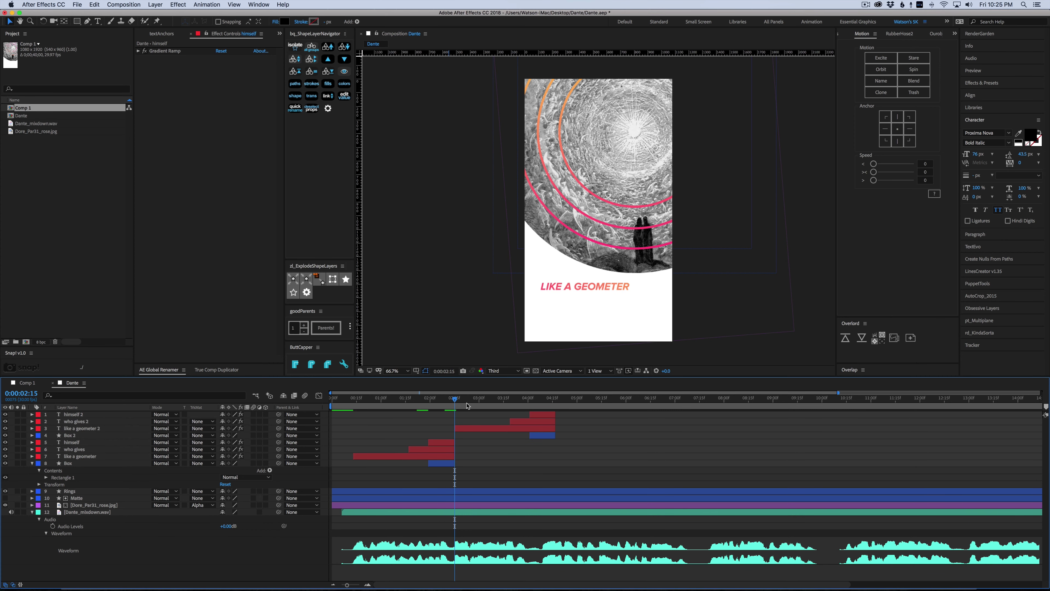
Step: Play the Dante comp from 0:00:01:28 to check the phrase timing, and return to 0:00:02:15
click(427, 406)
key(space)
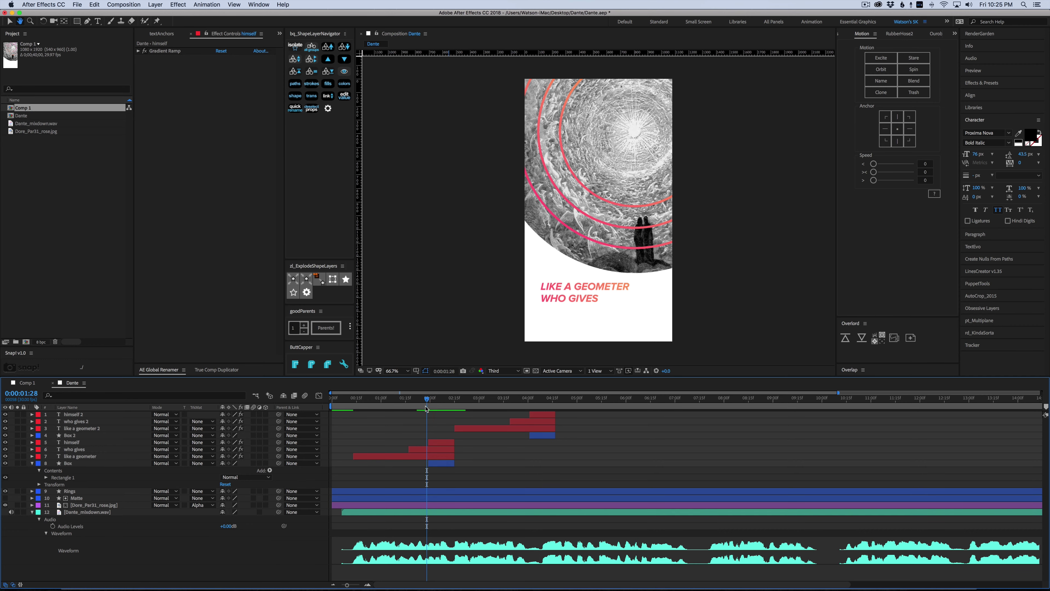
key(space)
drag(485, 402, 455, 399)
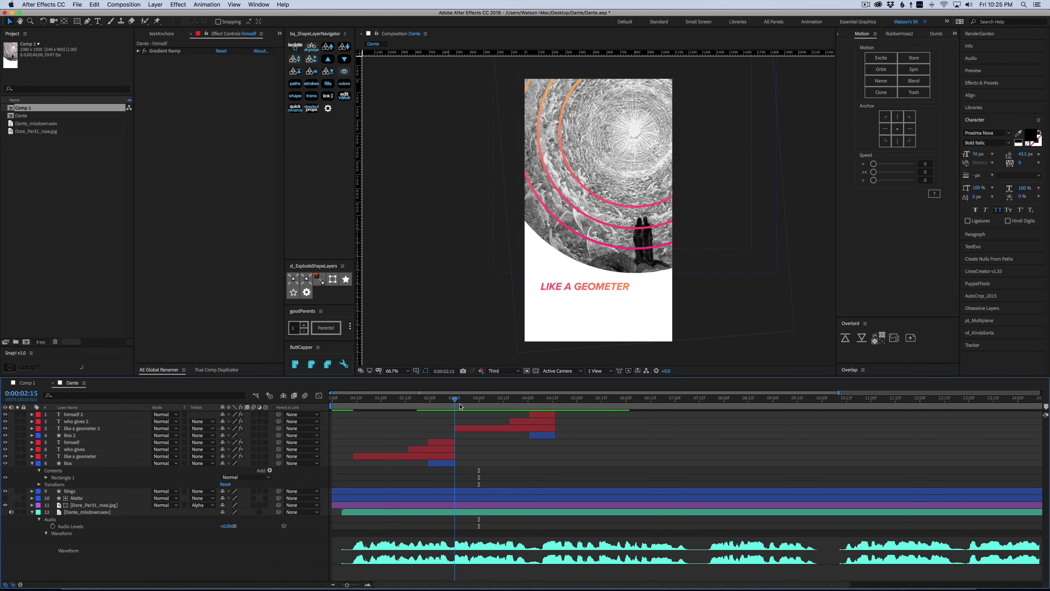
Step: Check the next phrase's wording and layout in Comp 1 at 0:00:03:14, and return to the Dante comp
click(25, 383)
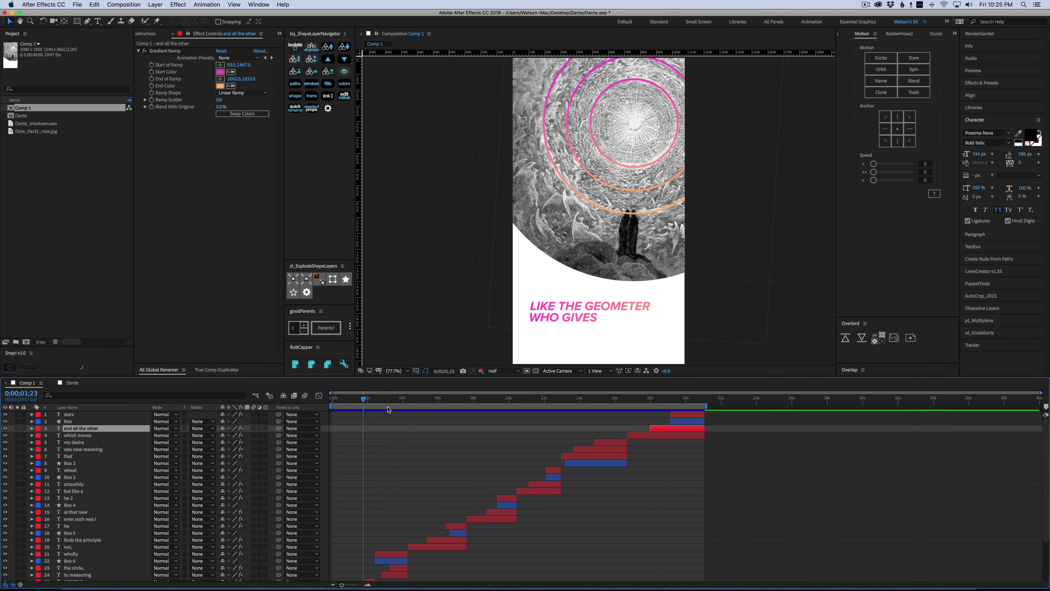
click(393, 399)
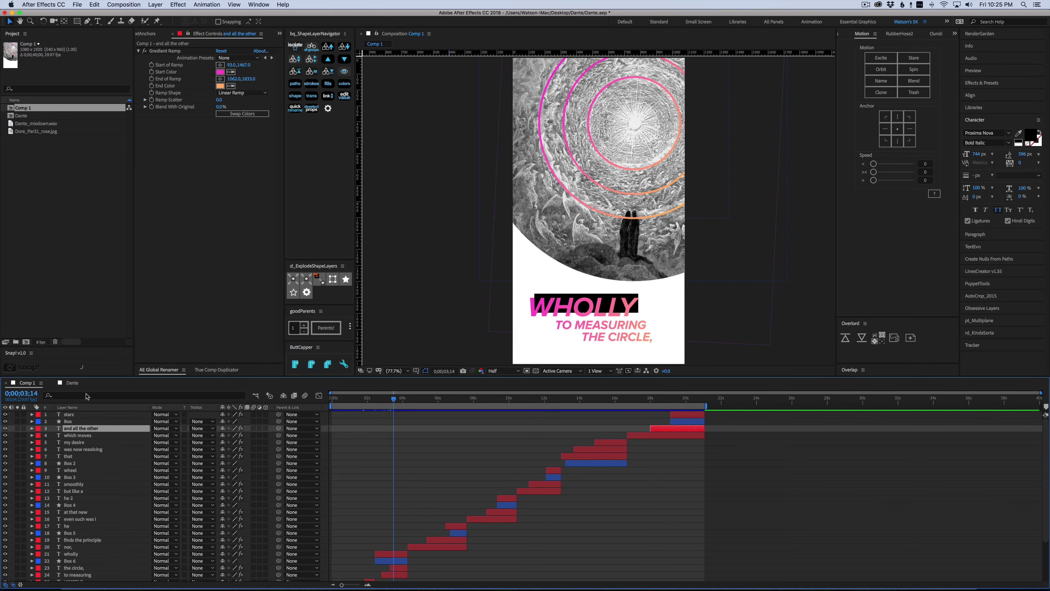
click(72, 383)
Step: Extend the start of "himself 2" back to 0:00:02:15 and move its text up to the horizontal guide
click(542, 415)
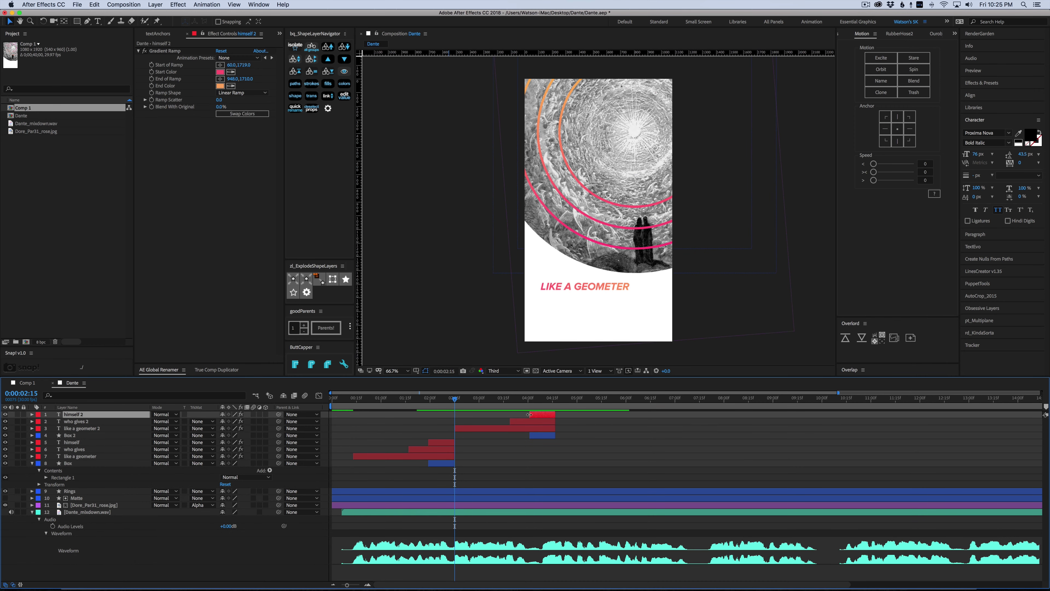
drag(529, 414, 468, 416)
drag(568, 316, 568, 296)
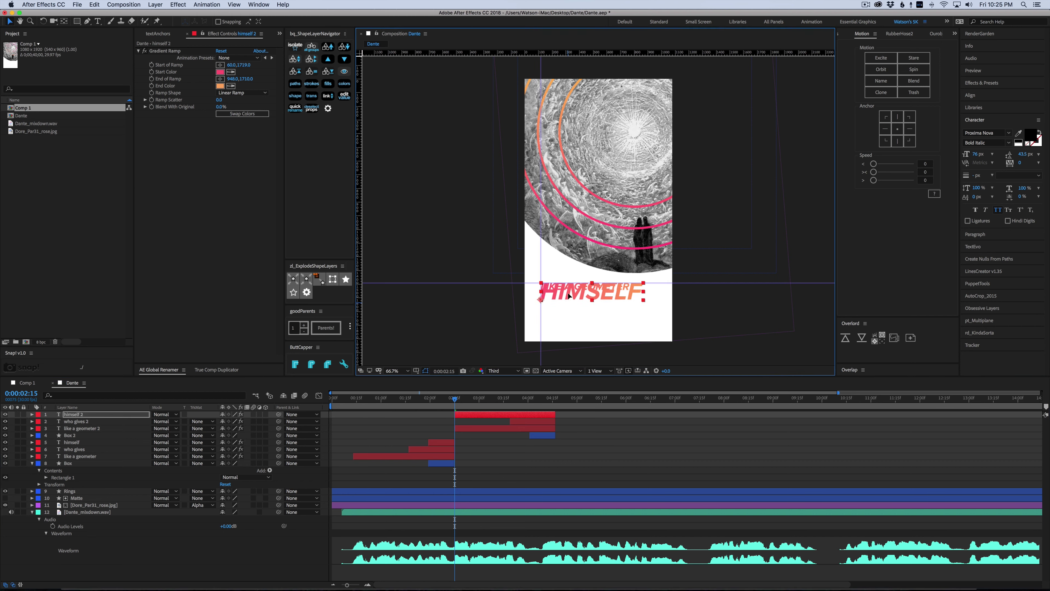
Step: Replace the text of the duplicated "HIMSELF" line with "wholly"
double_click(566, 294)
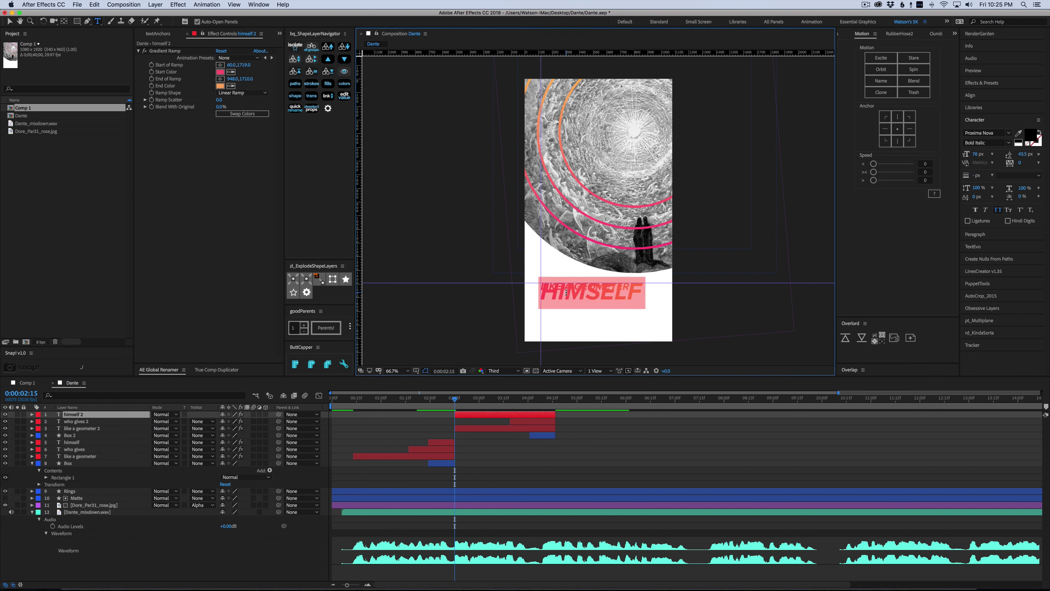
text(wholy)
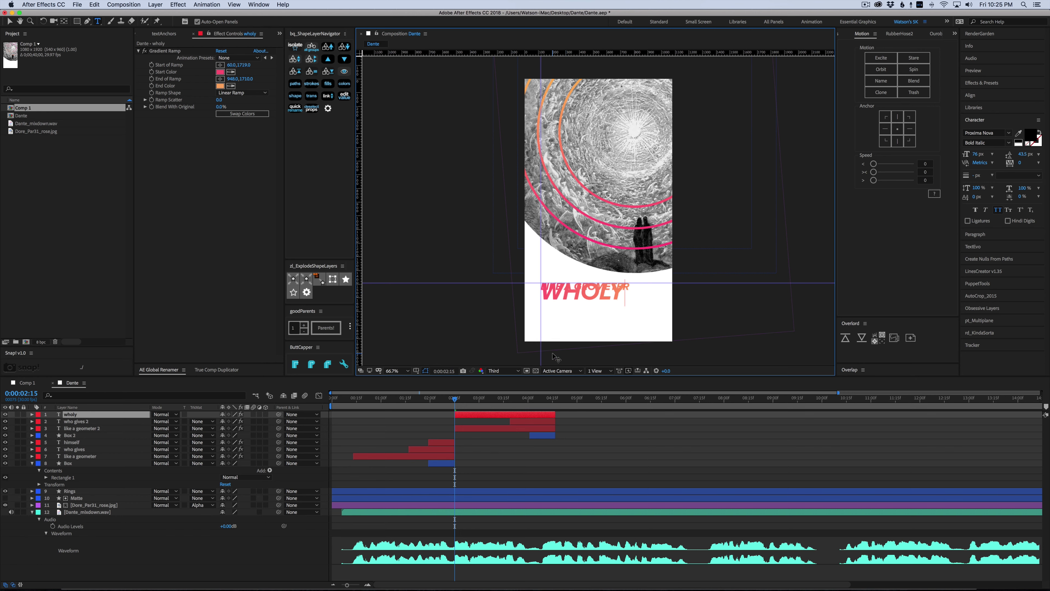
key(BackSpace)
text(ly)
click(487, 452)
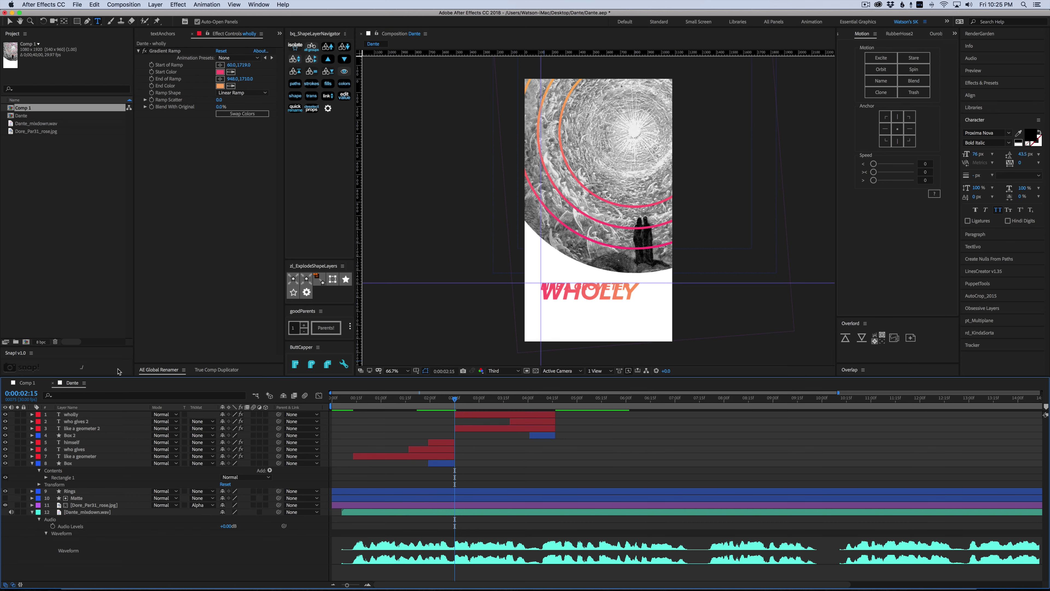
Step: Using Comp 1 as reference, stack "like a geometer 2" and "who gives 2" below "WHOLLY", with both starting at 0:00:02:15
click(27, 382)
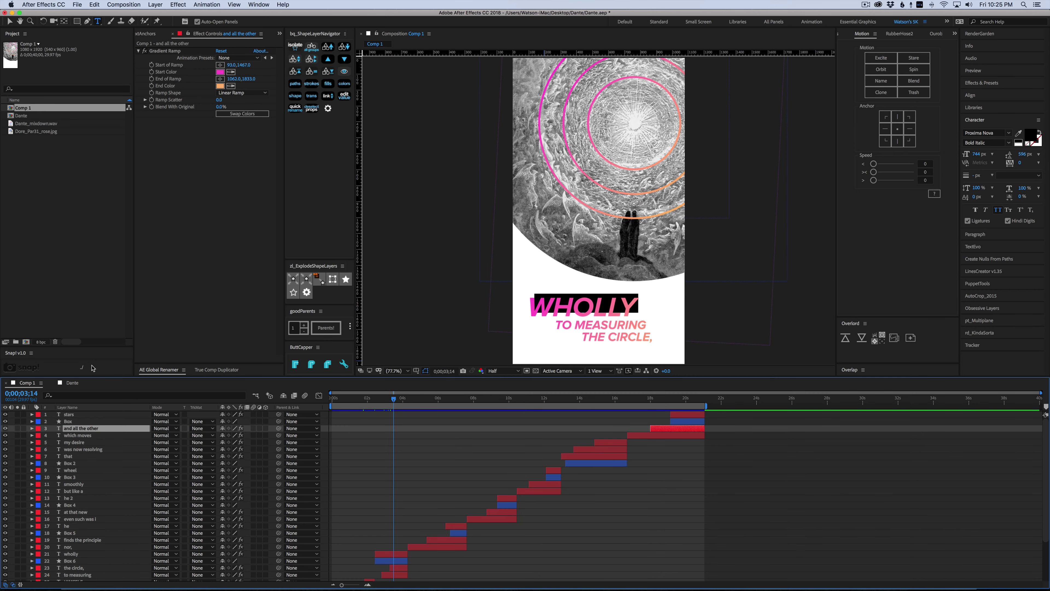
click(72, 382)
key(v)
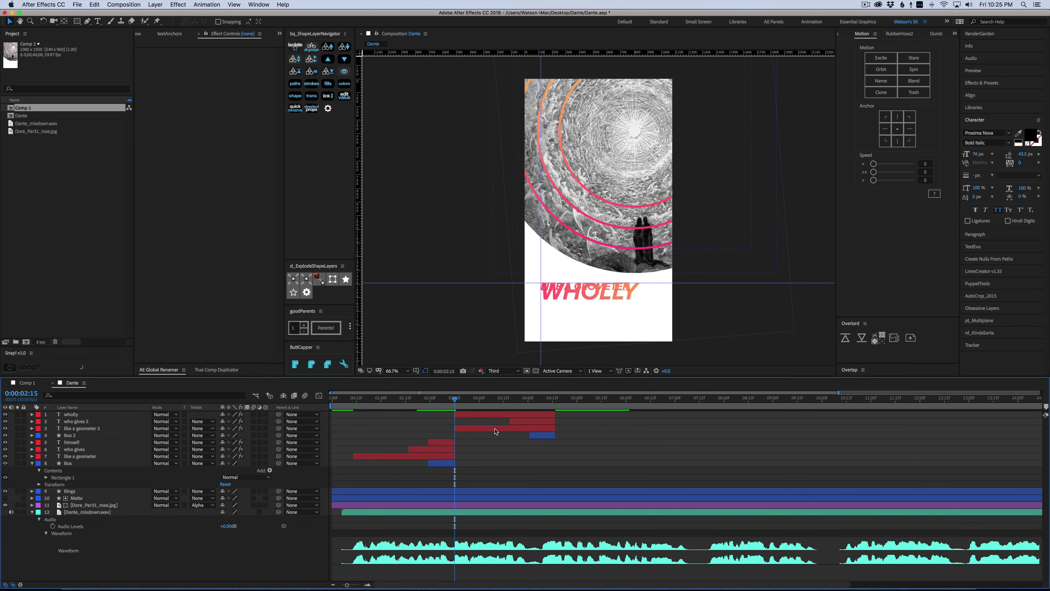
click(495, 432)
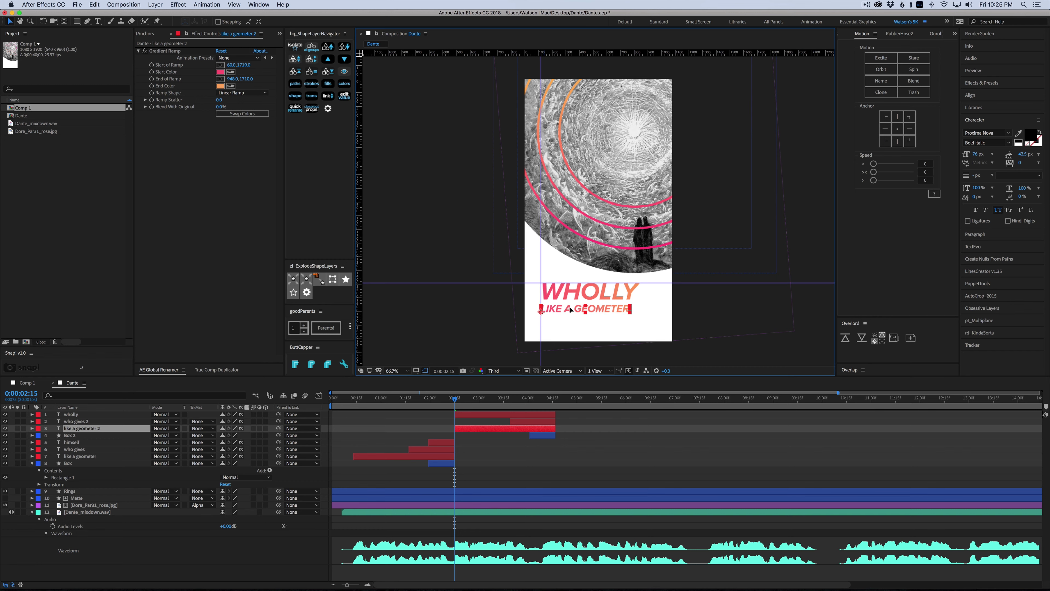
drag(510, 421, 455, 428)
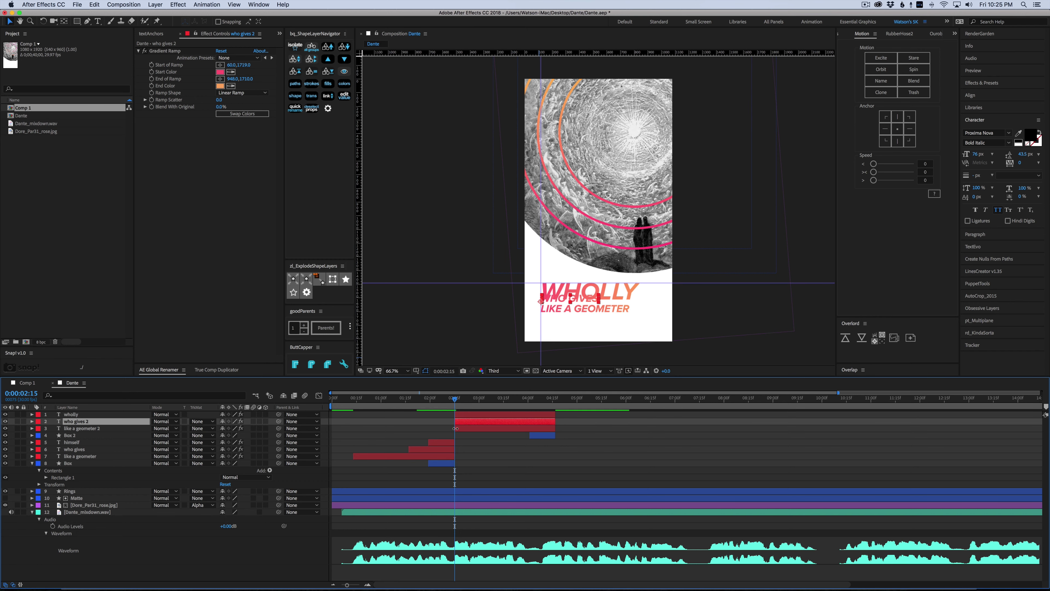
drag(564, 304, 564, 325)
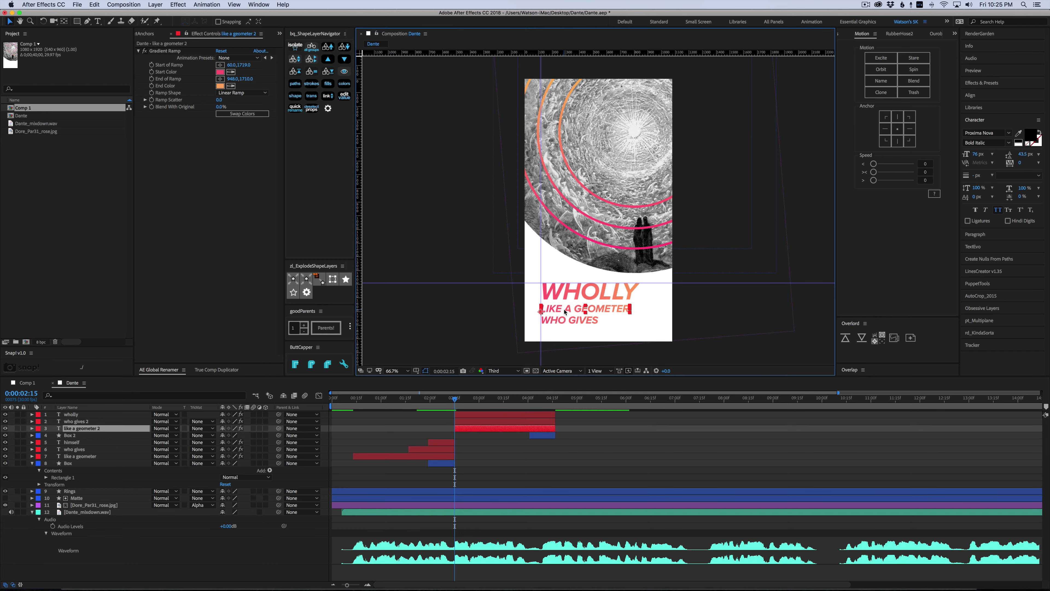
Step: Replace the second line's text with "to measuring" and the third line's text with "the circle"
double_click(564, 310)
text(to measuring)
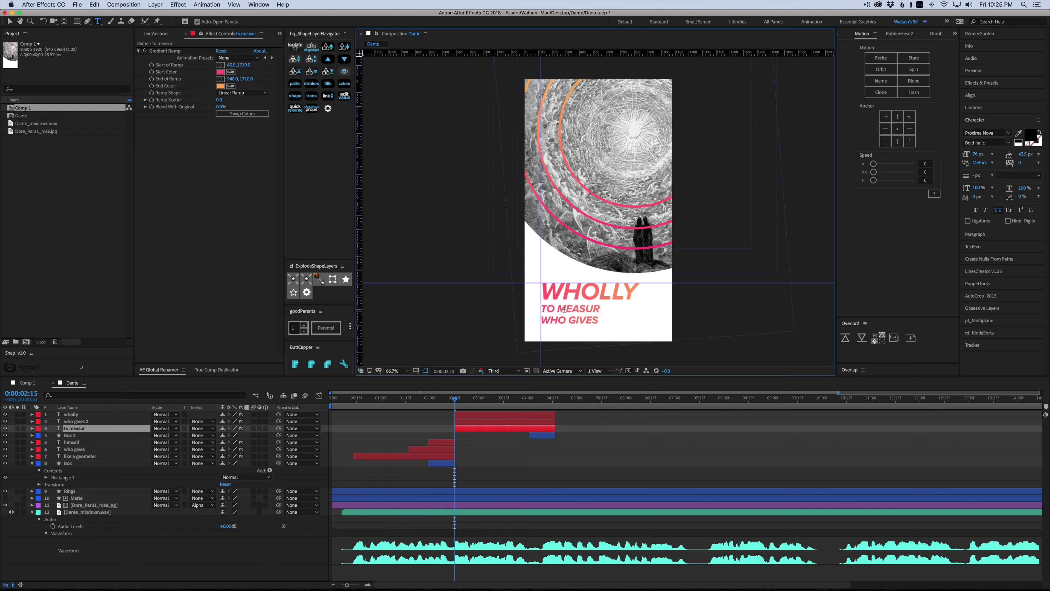
click(561, 320)
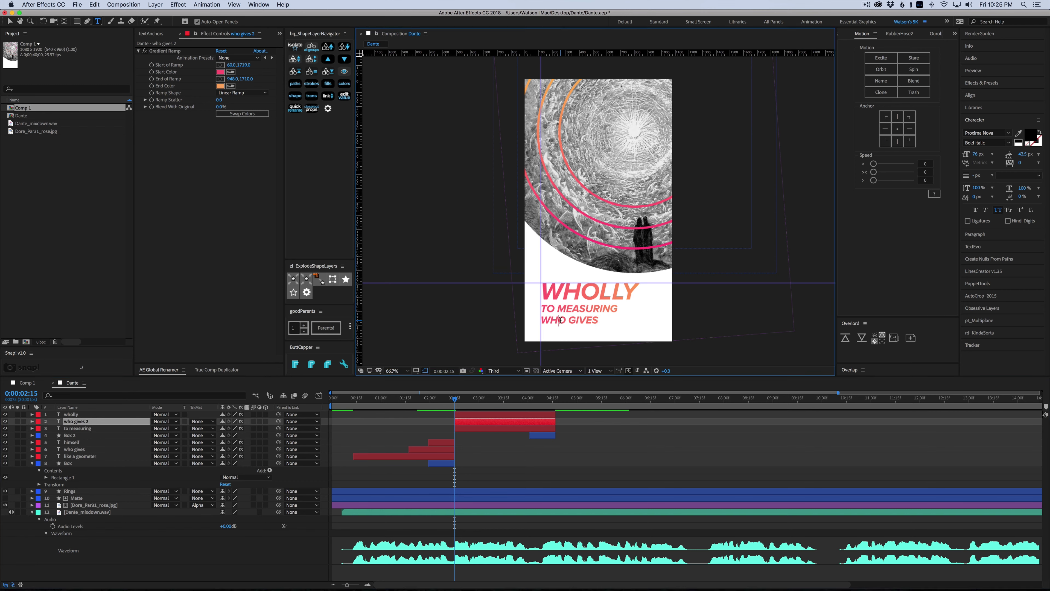
double_click(560, 320)
text(the)
key(BackSpace)
key(BackSpace)
key(BackSpace)
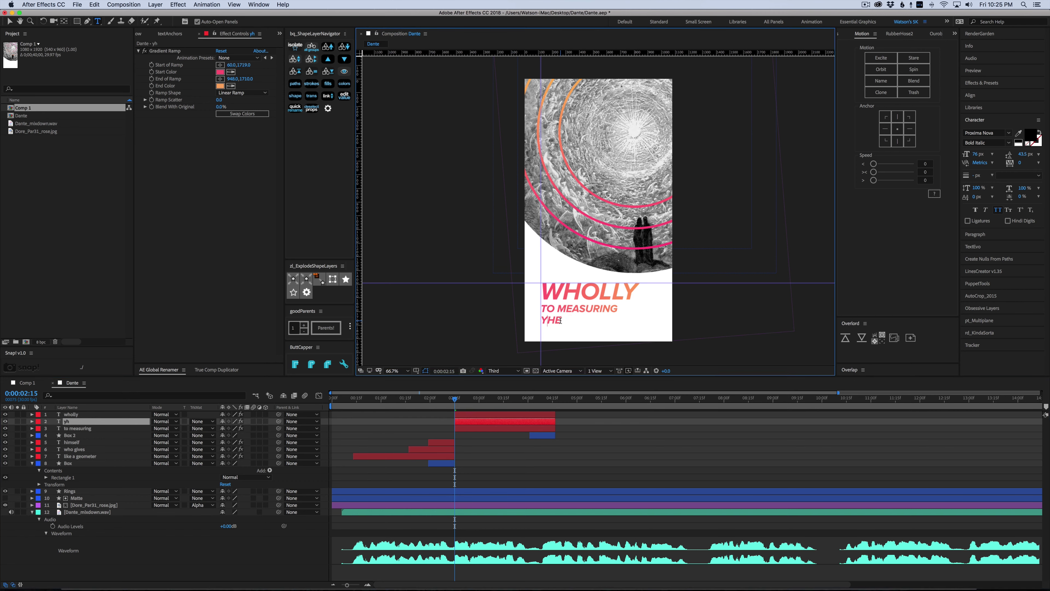
text(the circ)
key(BackSpace)
key(BackSpace)
text(rcle)
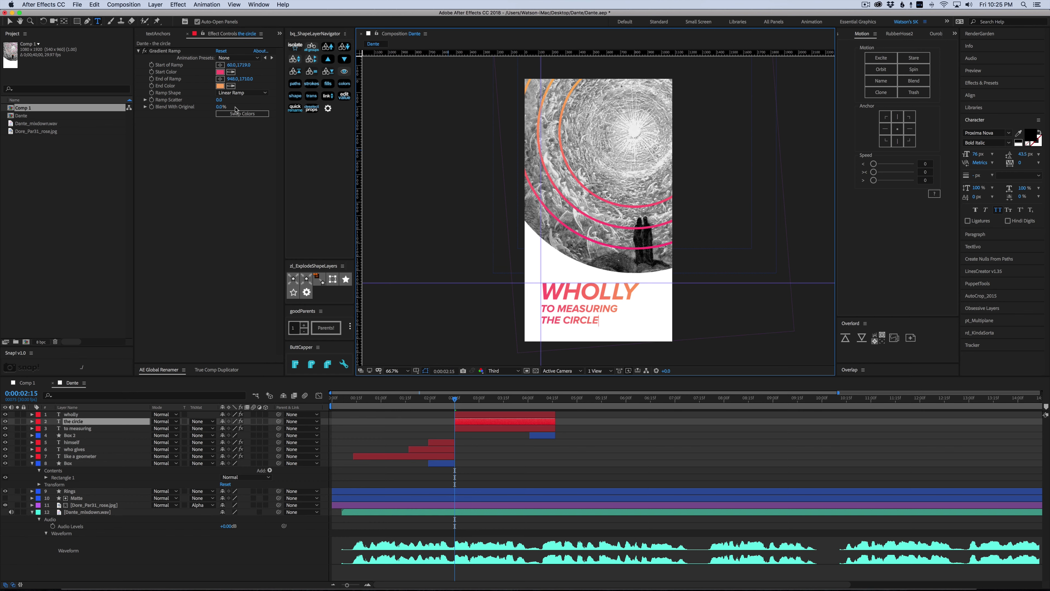
Step: Indent "TO MEASURING" and "THE CIRCLE" progressively to the right under "WHOLLY", and add a comma after "THE CIRCLE"
click(11, 25)
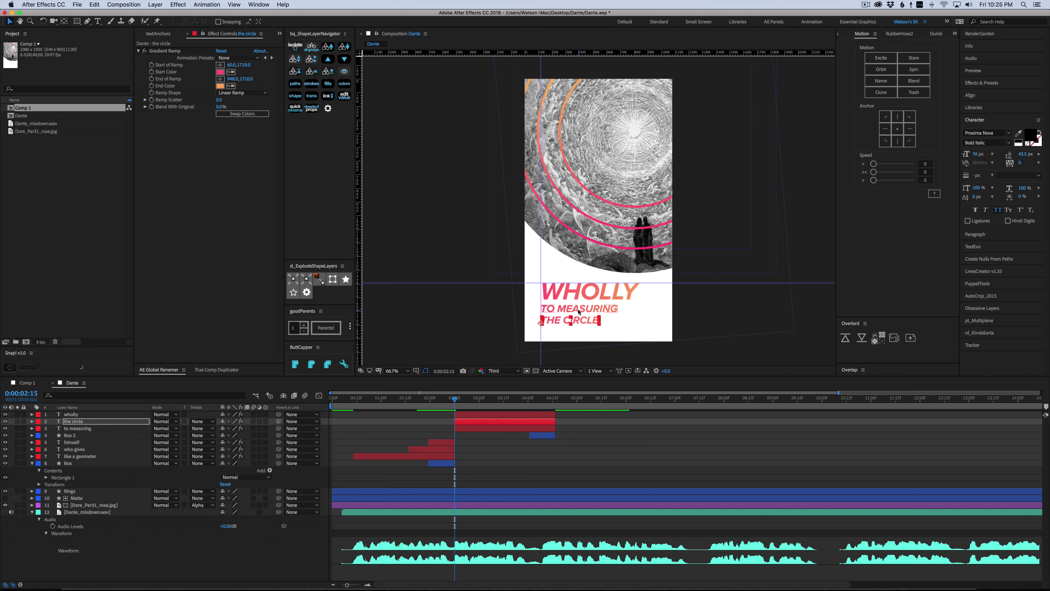
drag(578, 312, 633, 319)
double_click(636, 320)
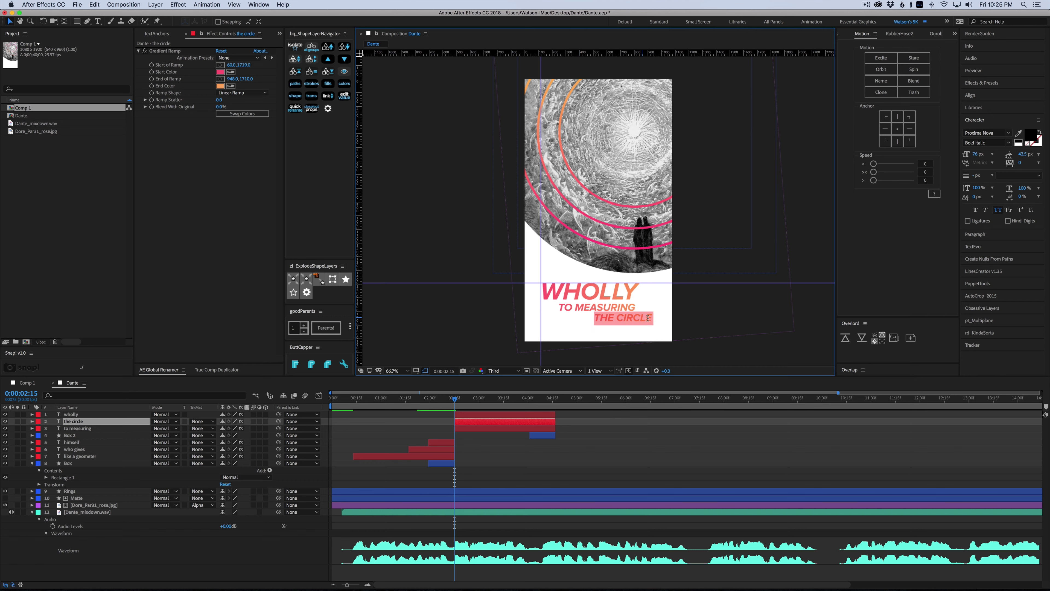
key(Right)
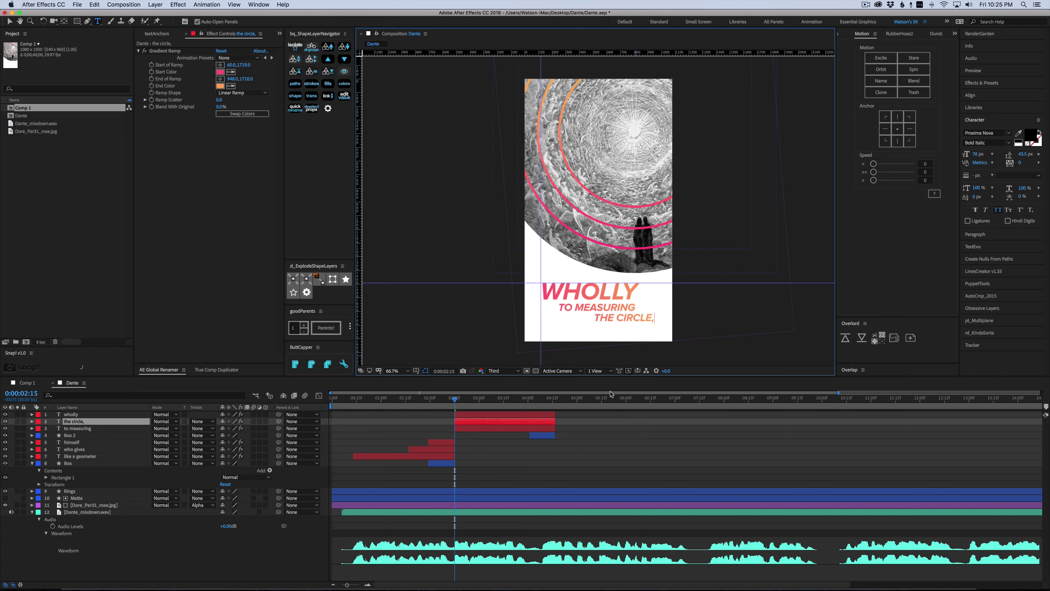
click(611, 394)
Step: Play the comp from 0:00:02:00 to hear when each word of the second phrase is spoken
click(443, 400)
click(431, 400)
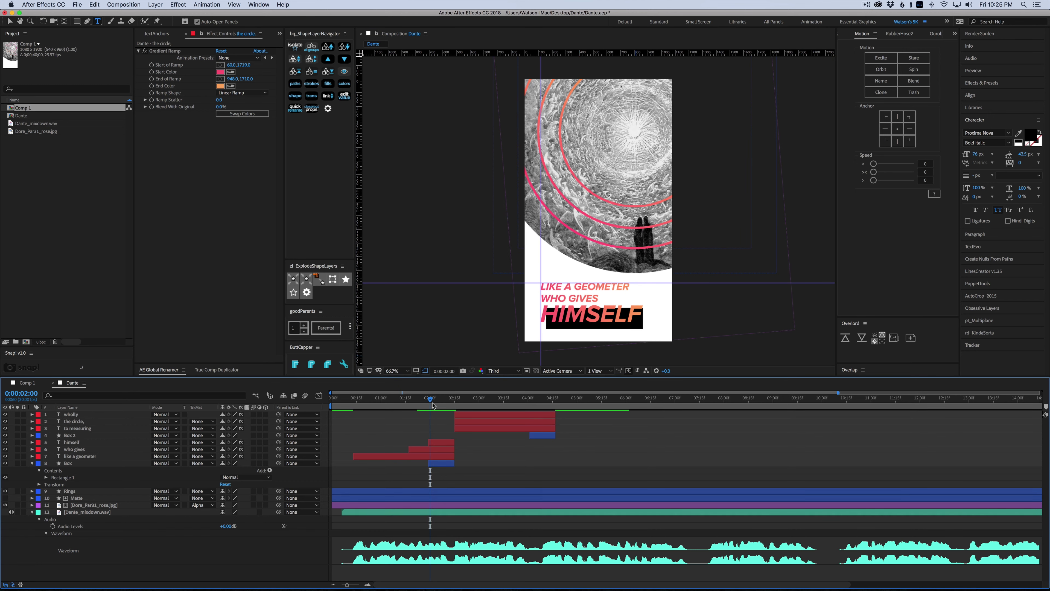
key(space)
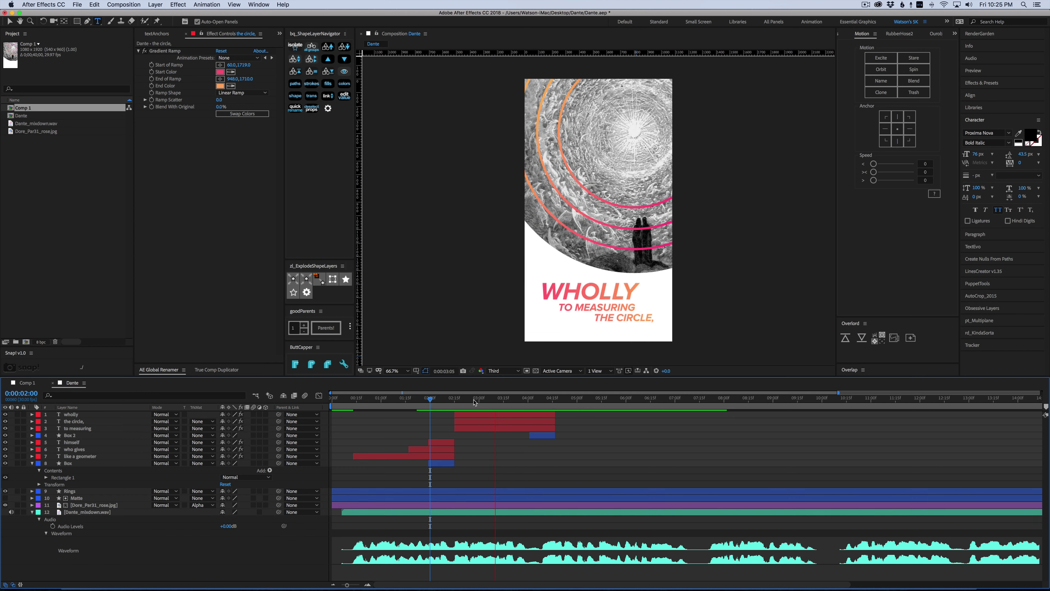
drag(470, 405, 468, 404)
click(460, 422)
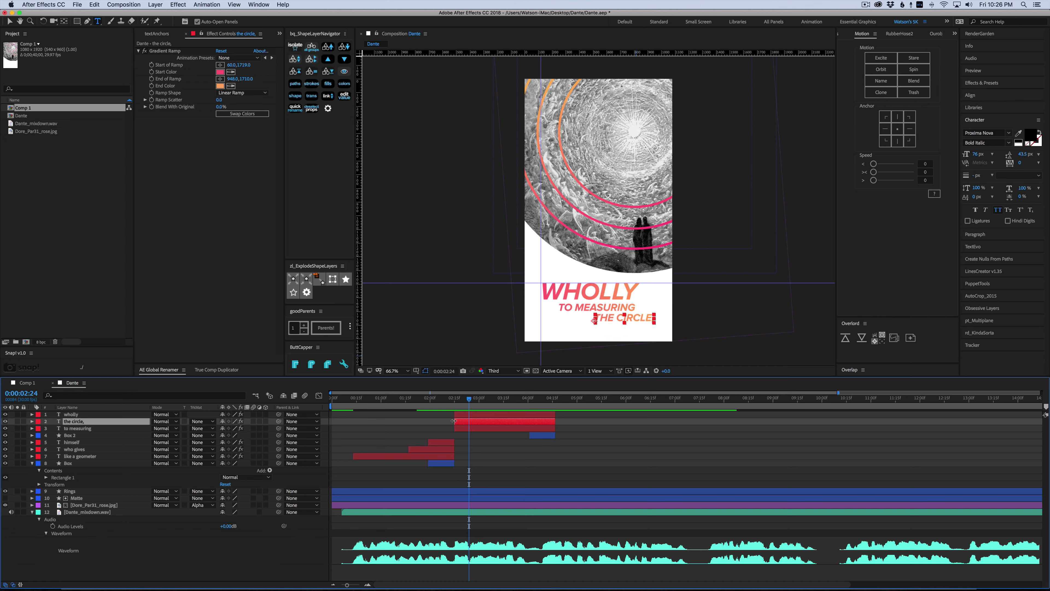
click(456, 415)
key(alt+[)
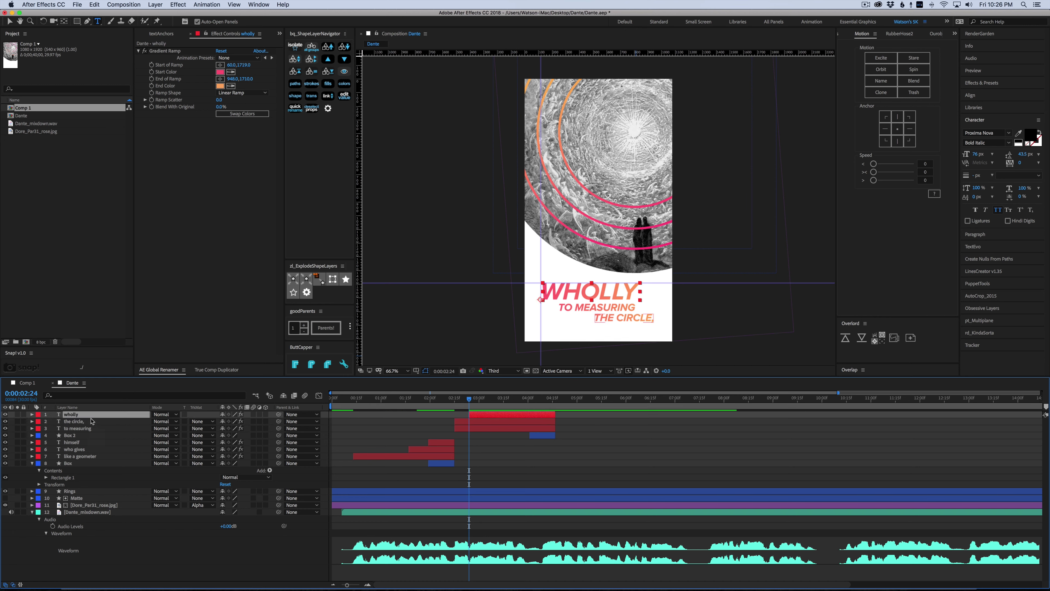
click(89, 421)
click(89, 429)
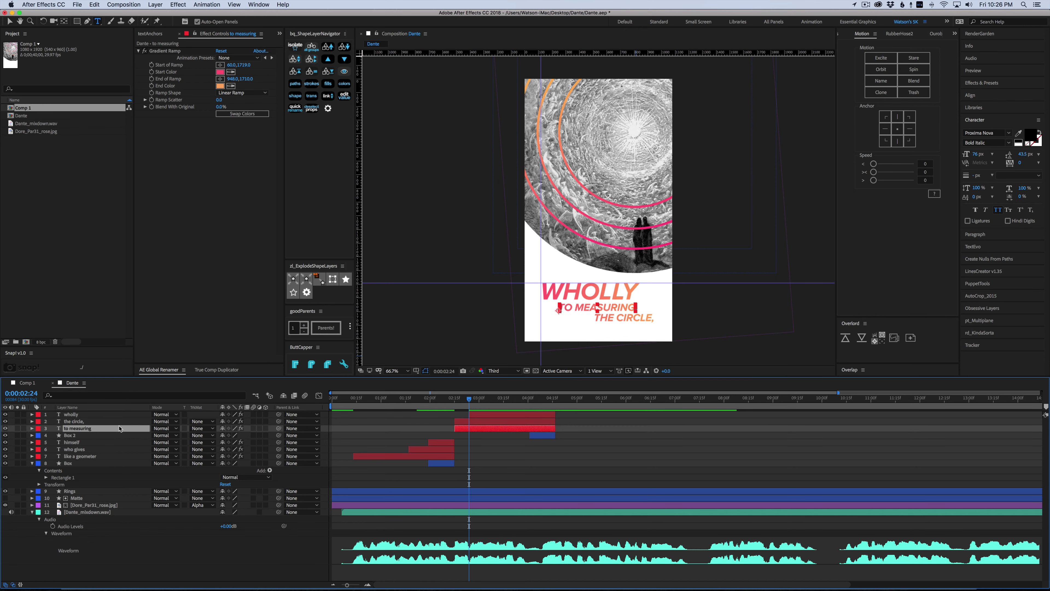
key(super+z)
Step: Trim "to measuring" to start at 0:00:02:24 and "the circle," to start after it, and play the timing from 0:00:02:06
click(457, 428)
drag(455, 427, 471, 428)
drag(482, 404, 442, 411)
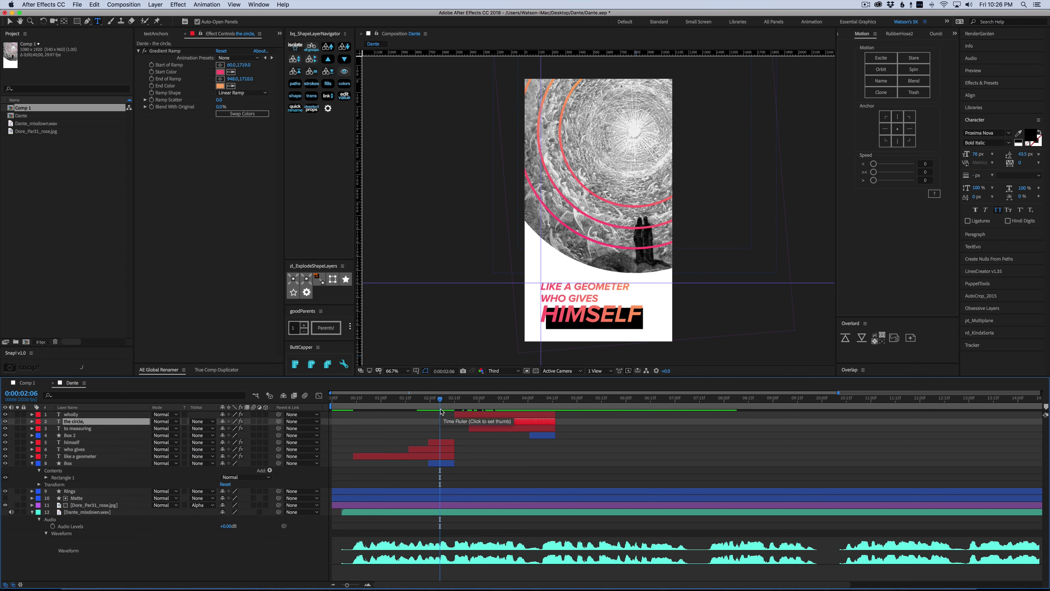
key(space)
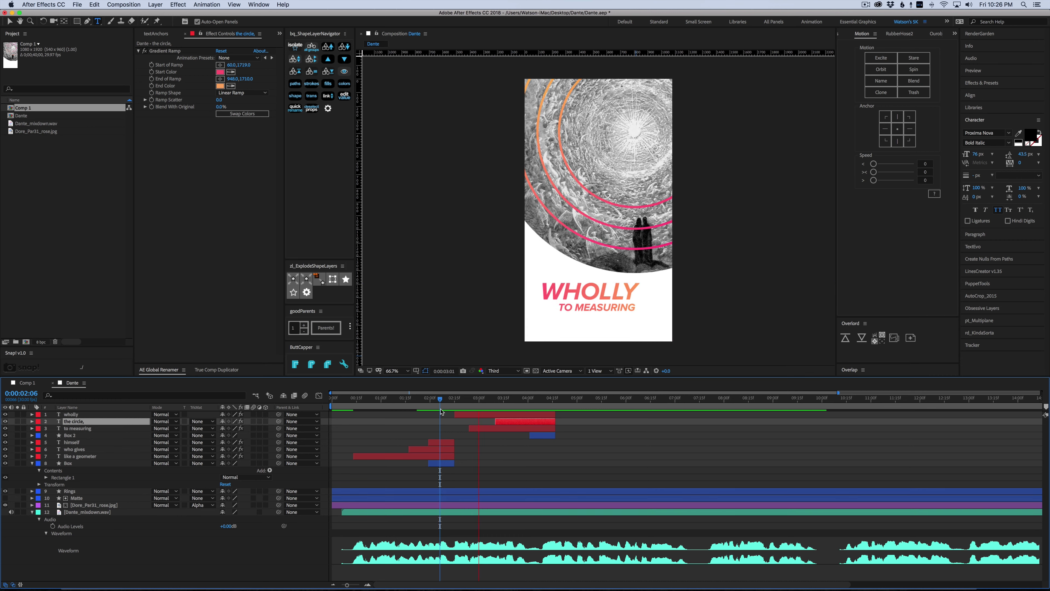
Step: Extend Box 2 to start at 0:00:02:15, then move it up and shrink it slightly to fit behind "WHOLLY"
click(454, 408)
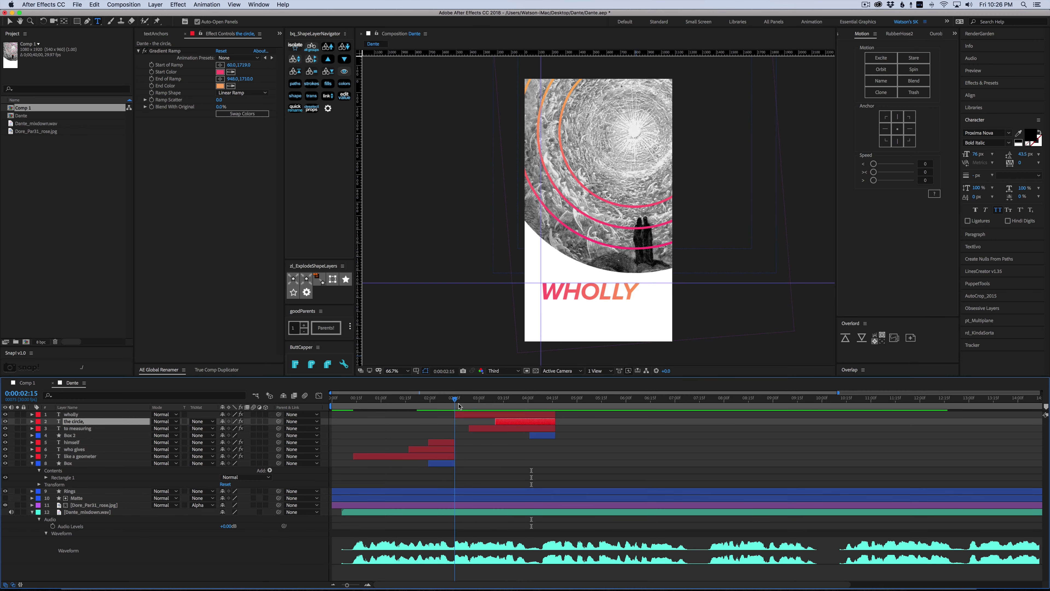
drag(531, 437, 457, 437)
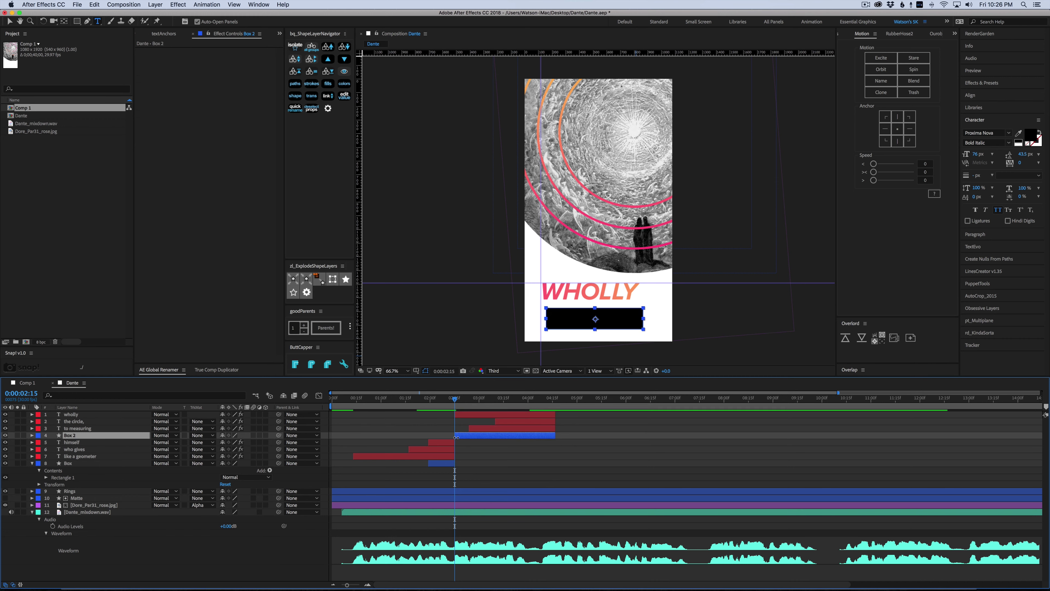
key(v)
drag(604, 319, 611, 290)
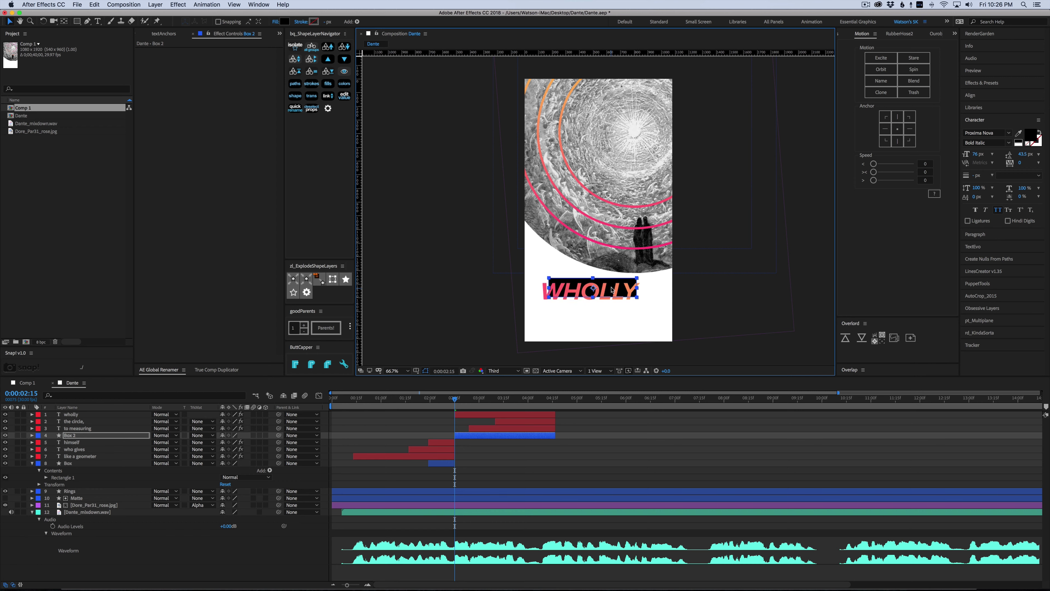
Step: Preview the phrase and trim the wholly, to measuring, the circle, and Box 2 layers to end at 0:00:04:09
click(550, 469)
drag(466, 399, 445, 402)
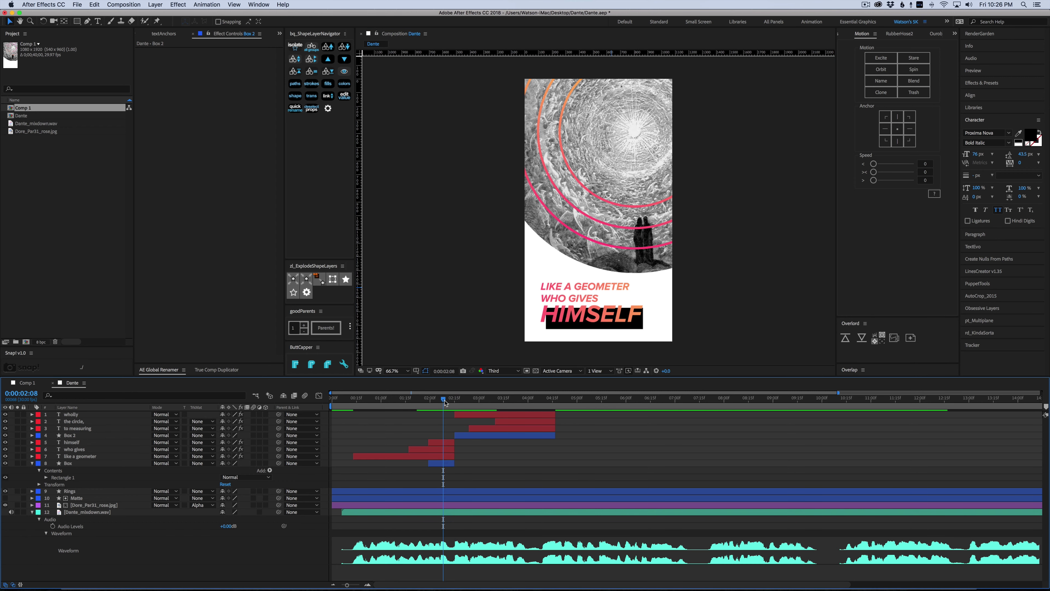
key(space)
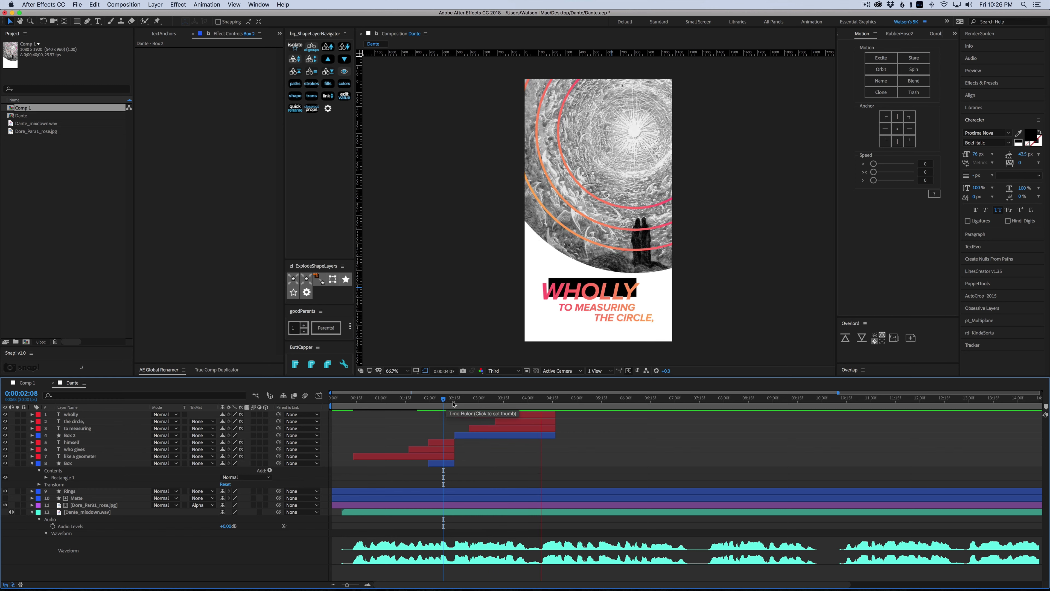
drag(548, 400, 543, 436)
key(F2)
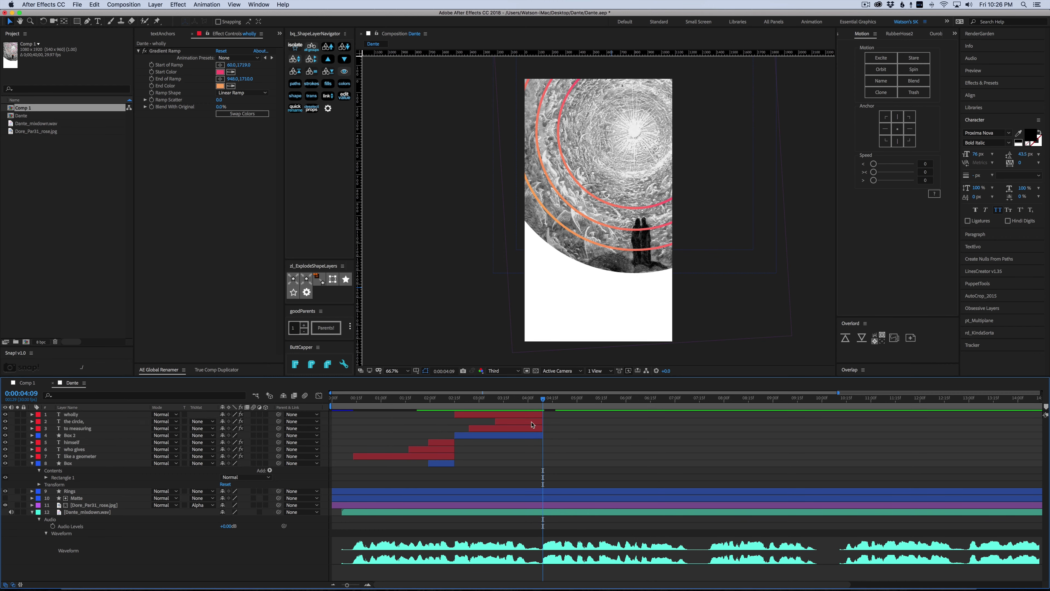
Step: Duplicate the wholly, the circle, to measuring and Box 2 layers, stack the copies on top and start them at 0:00:04:09
click(533, 415)
shift+click(524, 437)
key(super+d)
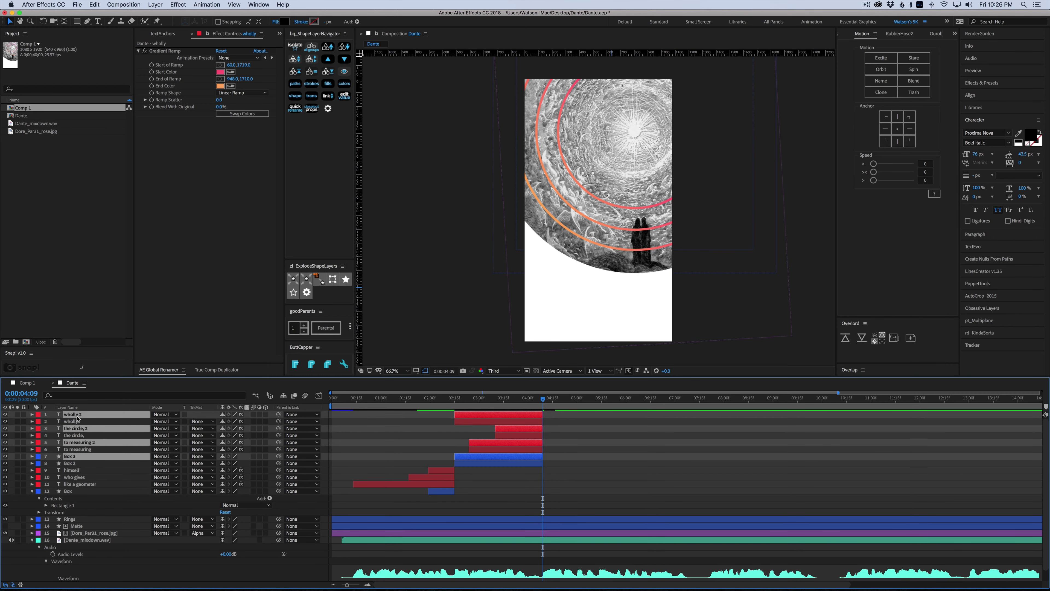
key(super+shift+bracketright)
drag(472, 437, 560, 437)
key(F2)
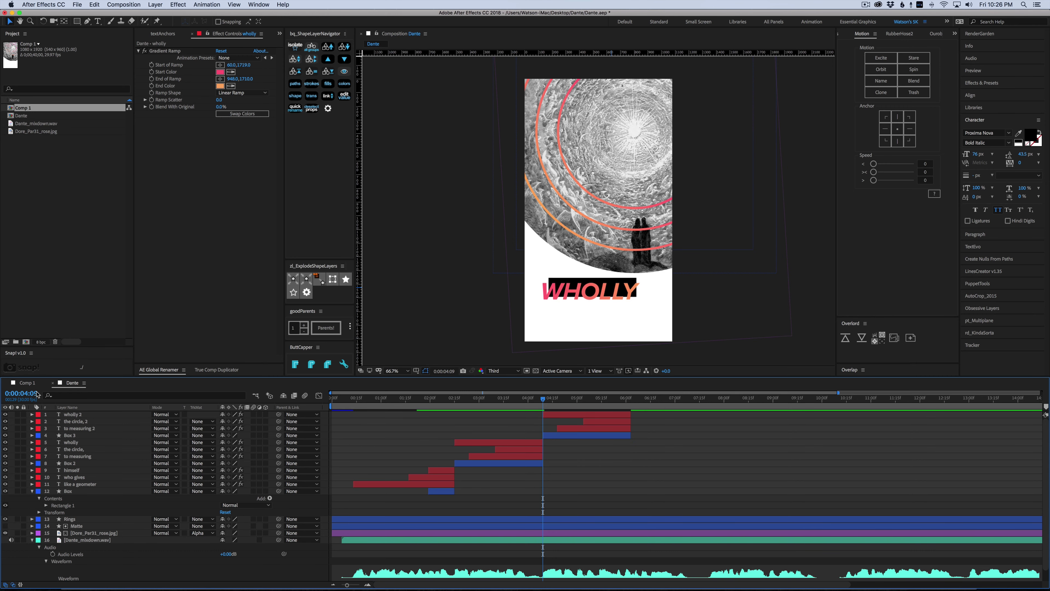
Step: Consult Comp 1 for the next phrase and retime the Dante copies: to measuring 2 from 0:00:04:09, wholly 2 and Box 3 shortened
click(27, 383)
mouse_move(400, 399)
mouse_down()
mouse_move(442, 400)
mouse_move(419, 400)
mouse_up()
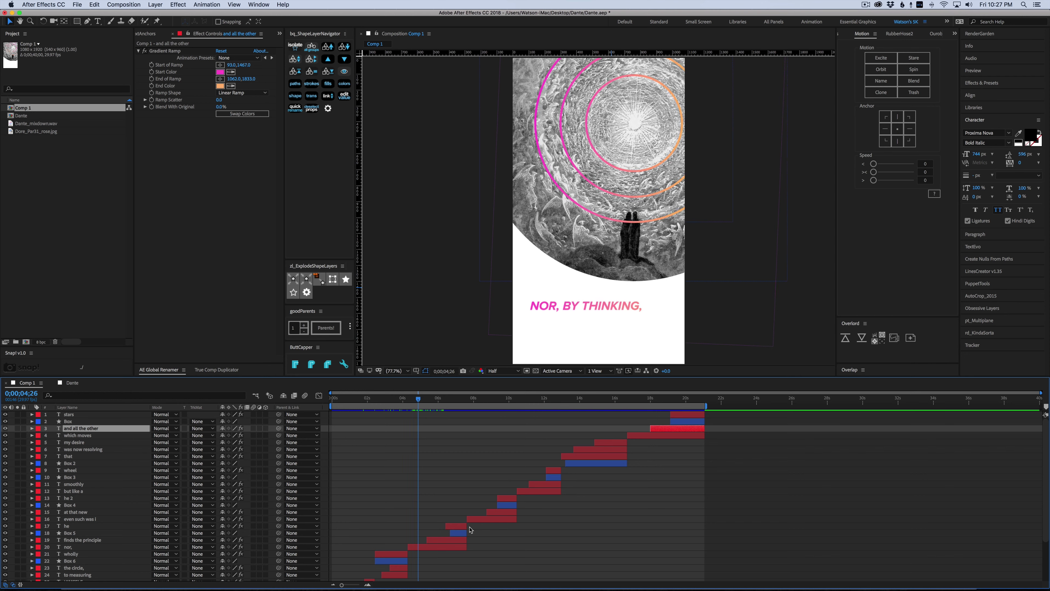
click(428, 547)
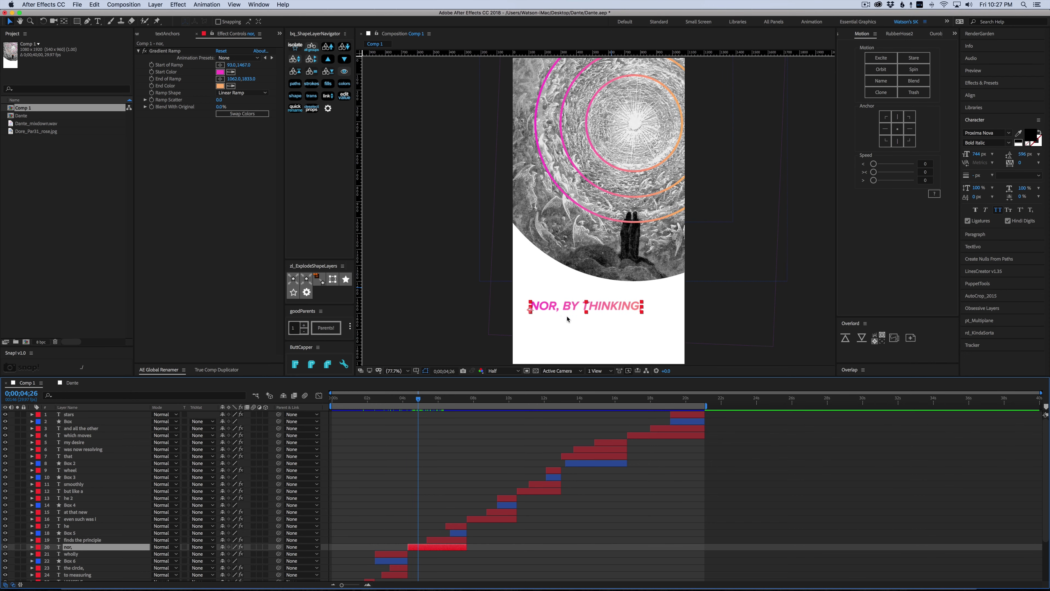
click(71, 384)
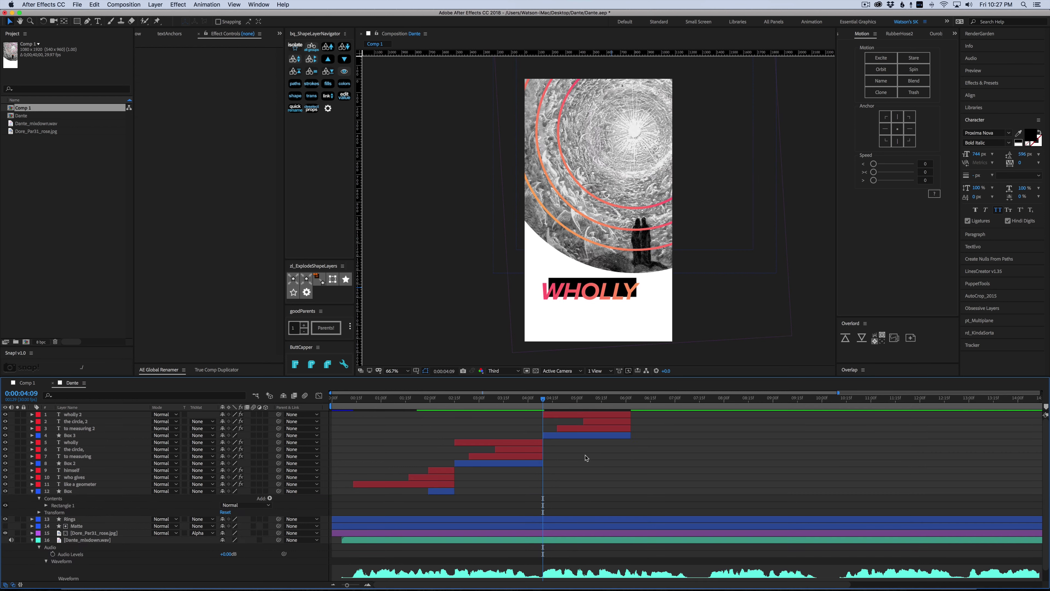
drag(544, 415, 608, 435)
click(561, 429)
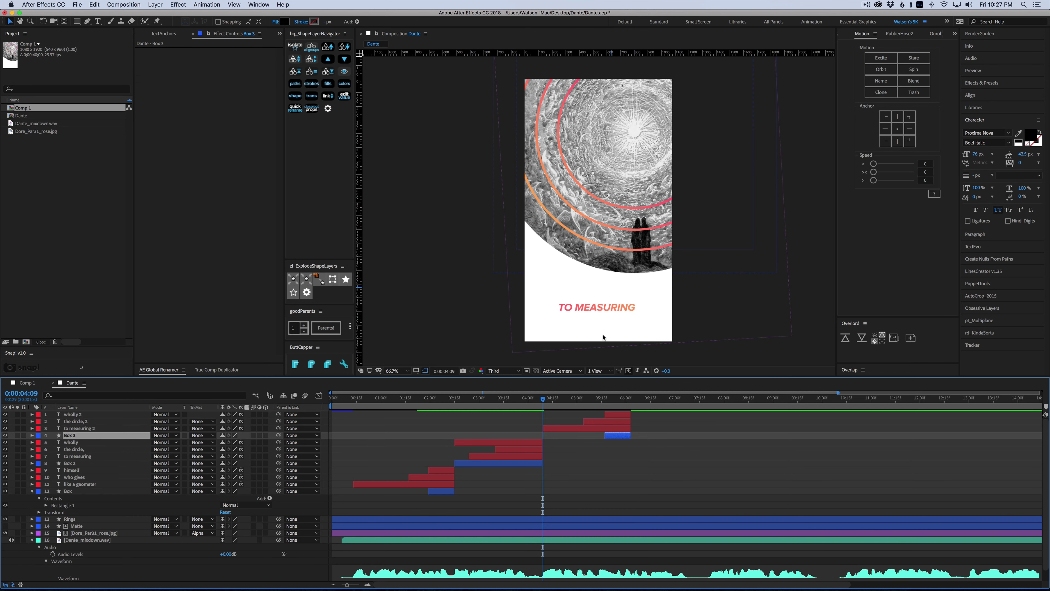
Step: Move the to measuring 2 text up to the guides and change it to "nor, by thinking,"
click(602, 308)
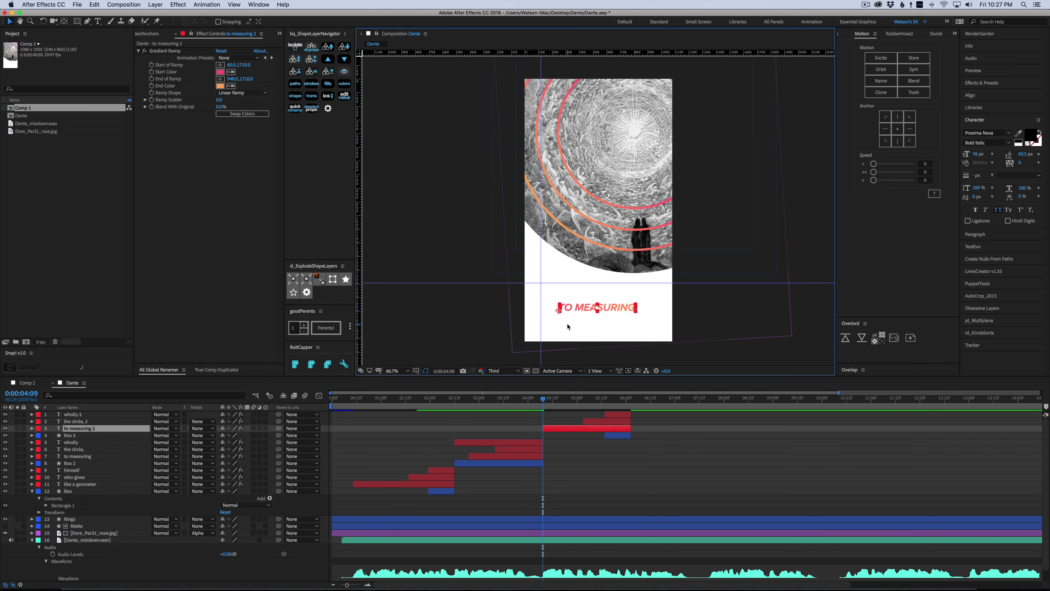
drag(562, 300, 555, 287)
double_click(561, 287)
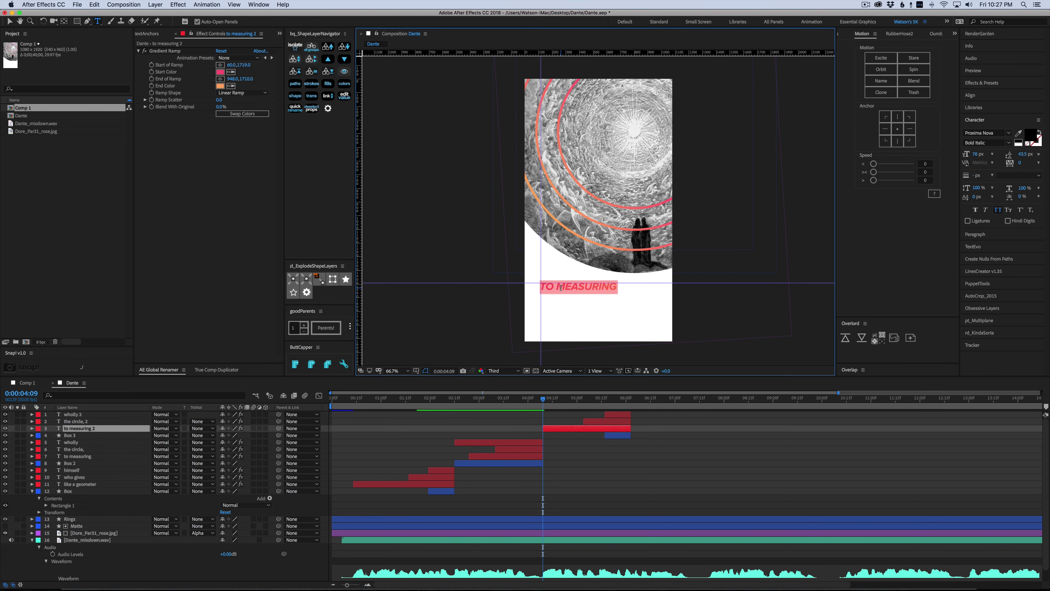
text(no)
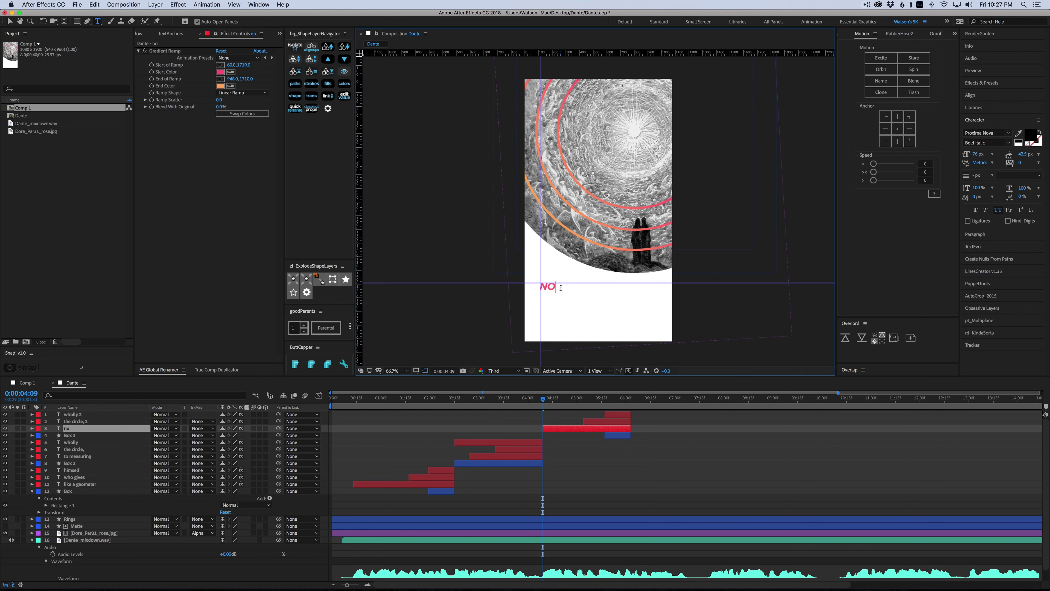
text(r, by thinking,)
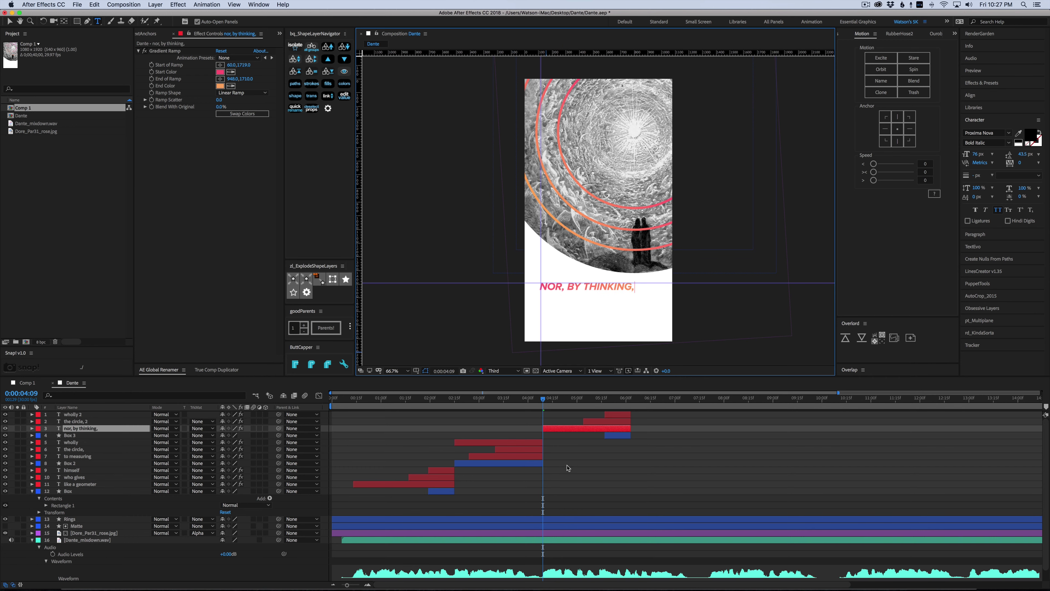
click(572, 417)
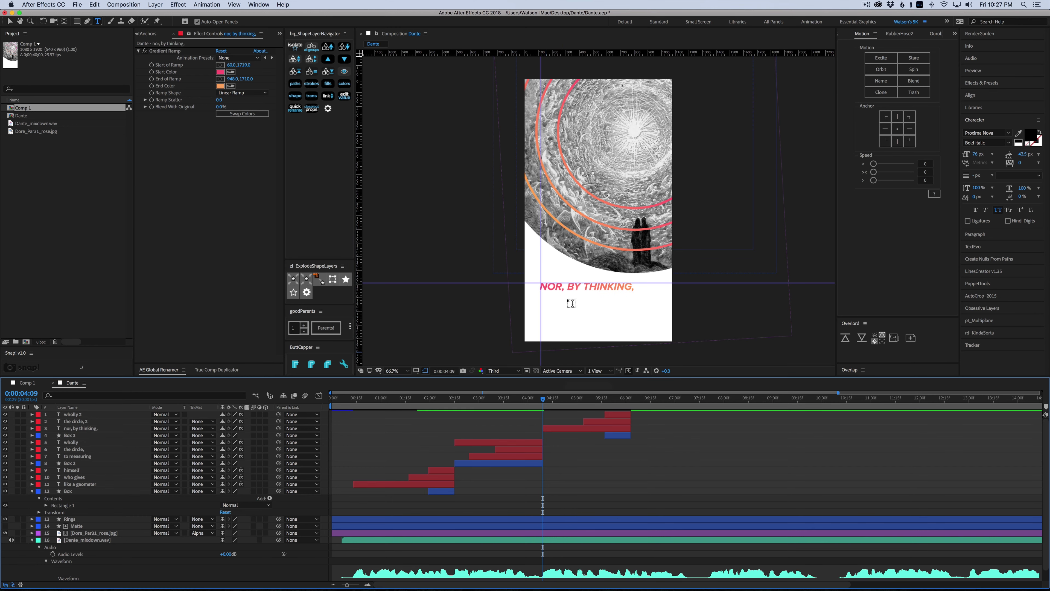
Step: Preview the audio, start the circle, 2 at 0:00:05:11 and extend the ends of the four new phrase layers
key(space)
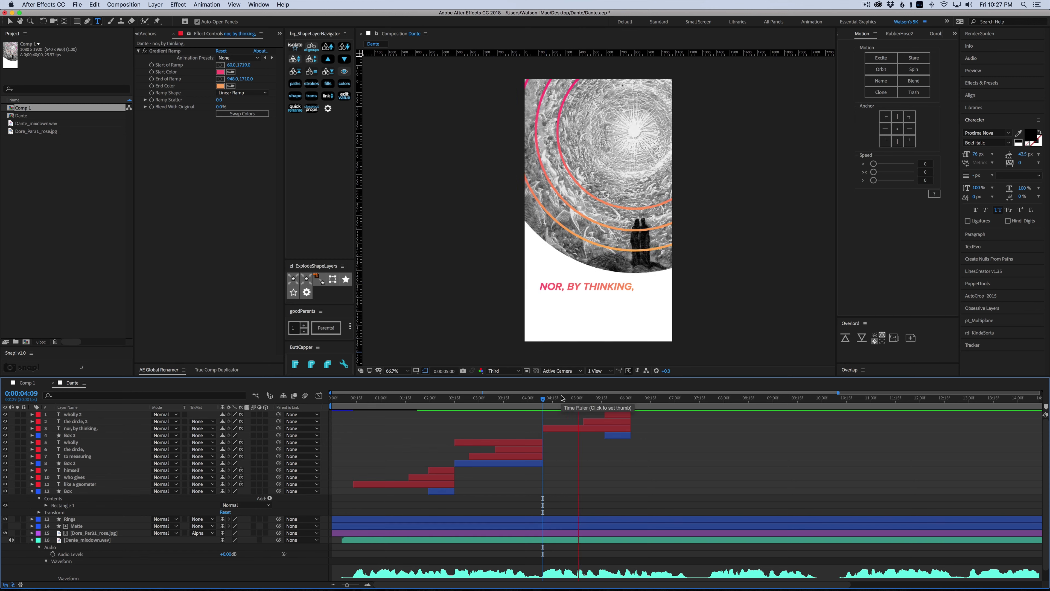
mouse_move(605, 398)
mouse_down()
mouse_move(590, 401)
mouse_move(595, 421)
mouse_up()
click(592, 421)
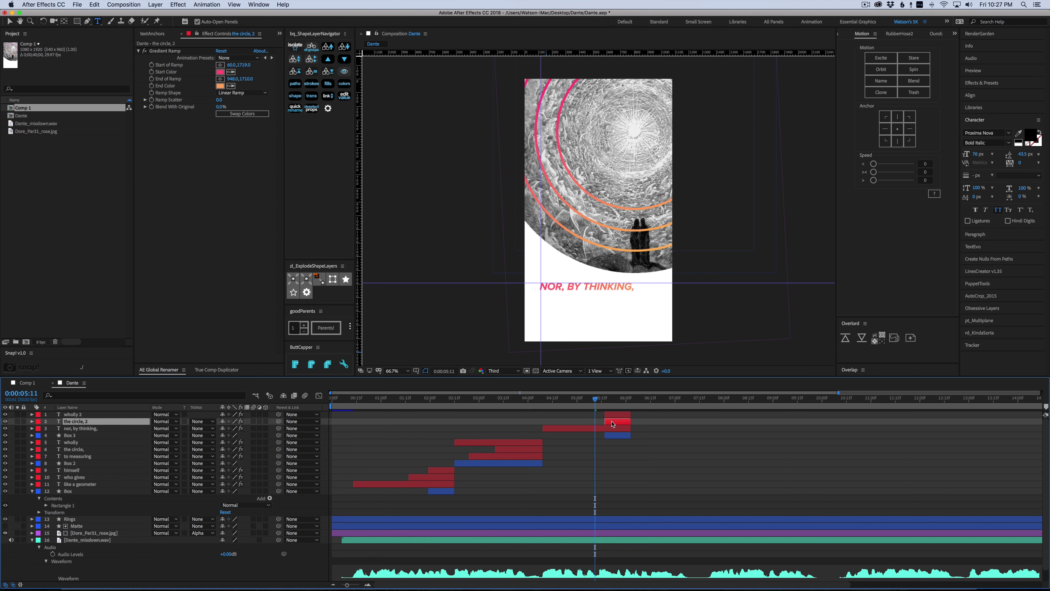
click(626, 415)
shift+click(628, 435)
drag(631, 415, 715, 415)
click(651, 449)
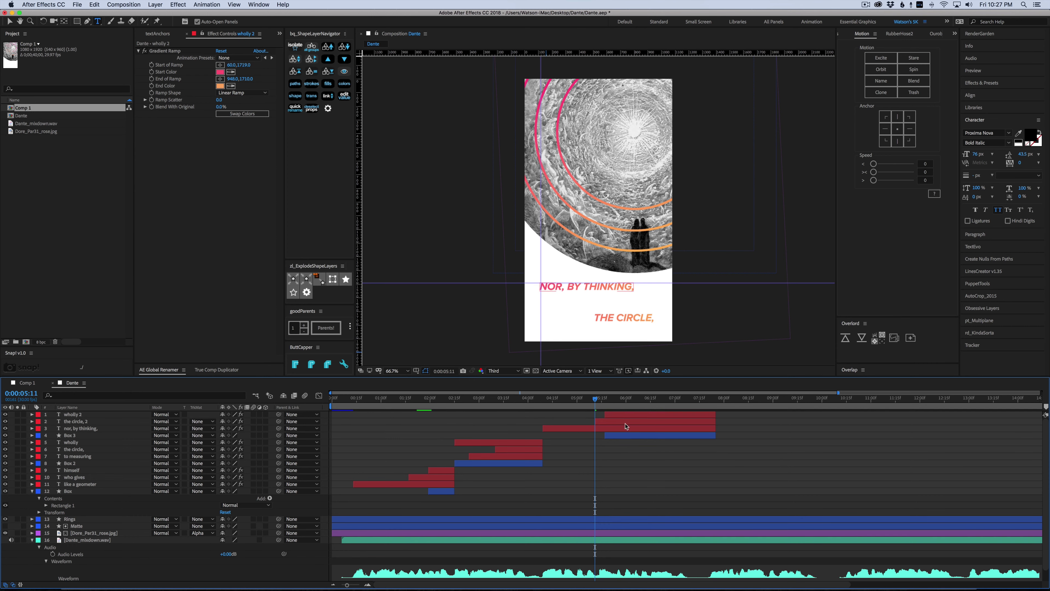
Step: Change the circle, 2 text to "finds the principle" and place it directly below "Nor, by thinking,", aligned to the same margin
click(625, 423)
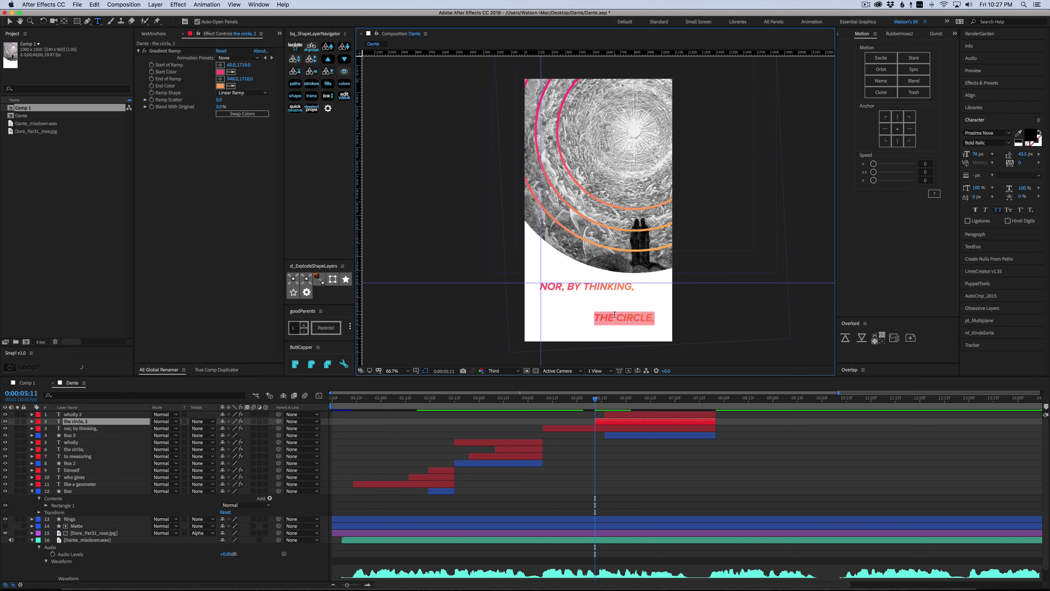
text(find the)
key(BackSpace)
key(BackSpace)
key(BackSpace)
key(BackSpace)
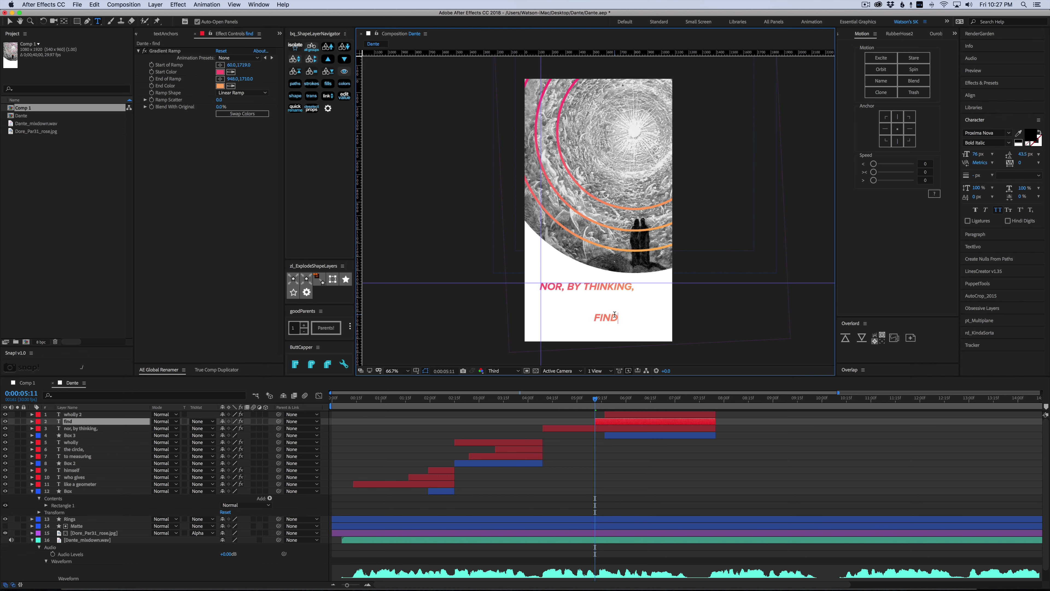
text(s the principle)
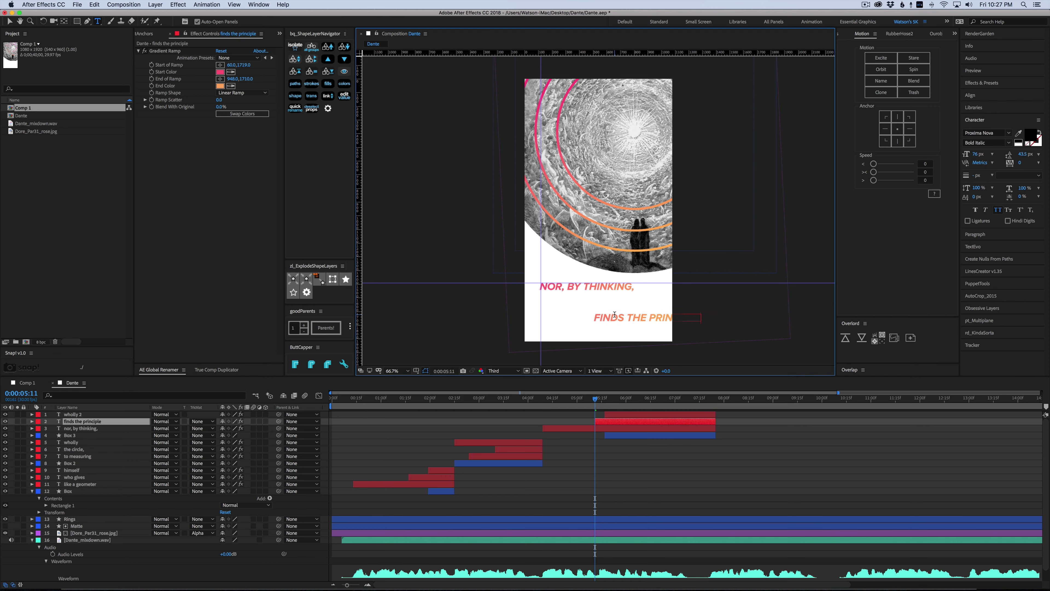
click(9, 21)
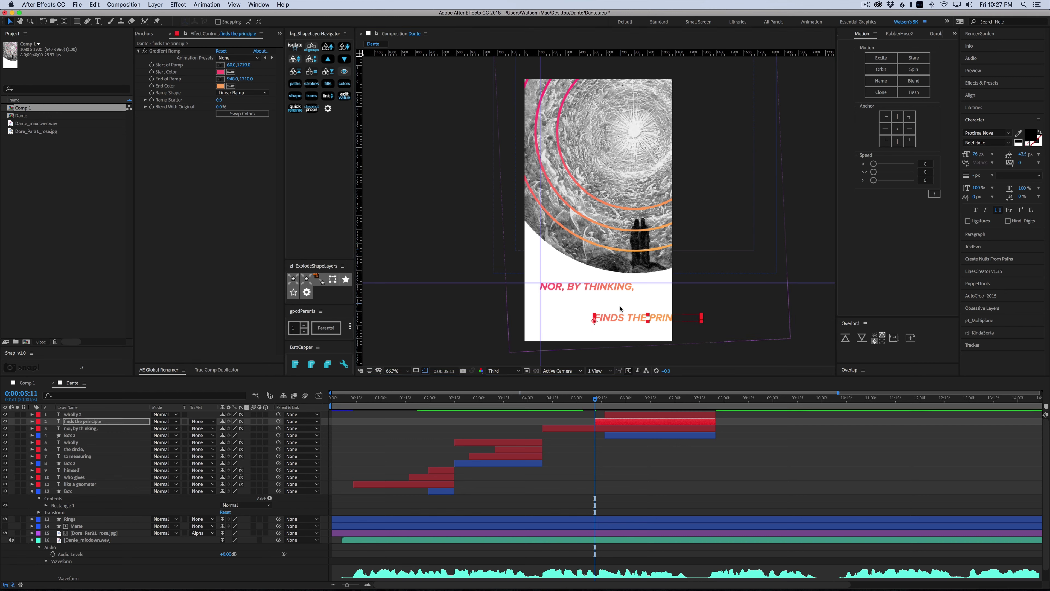
drag(611, 321, 558, 303)
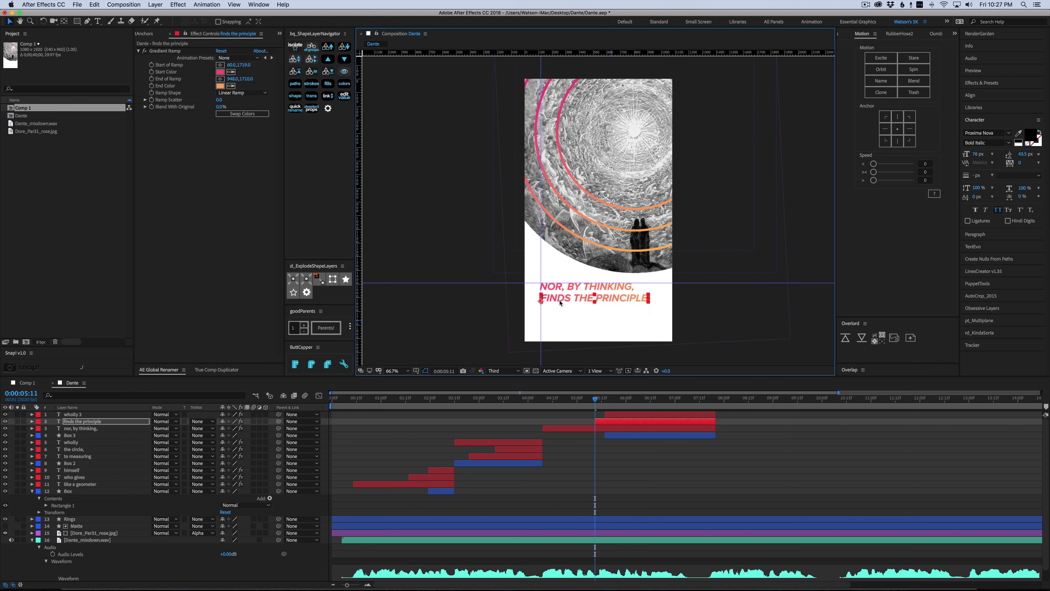
Step: Trim the start of wholly 2 to 0:00:06:14 and make Box 3 begin slightly after it
click(612, 414)
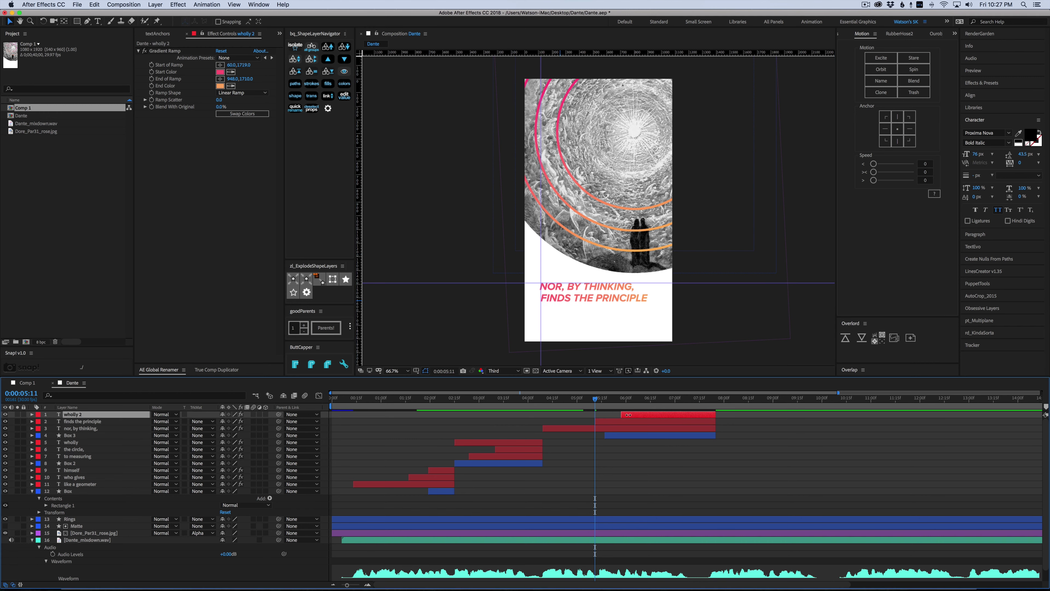
click(620, 401)
drag(621, 403, 648, 406)
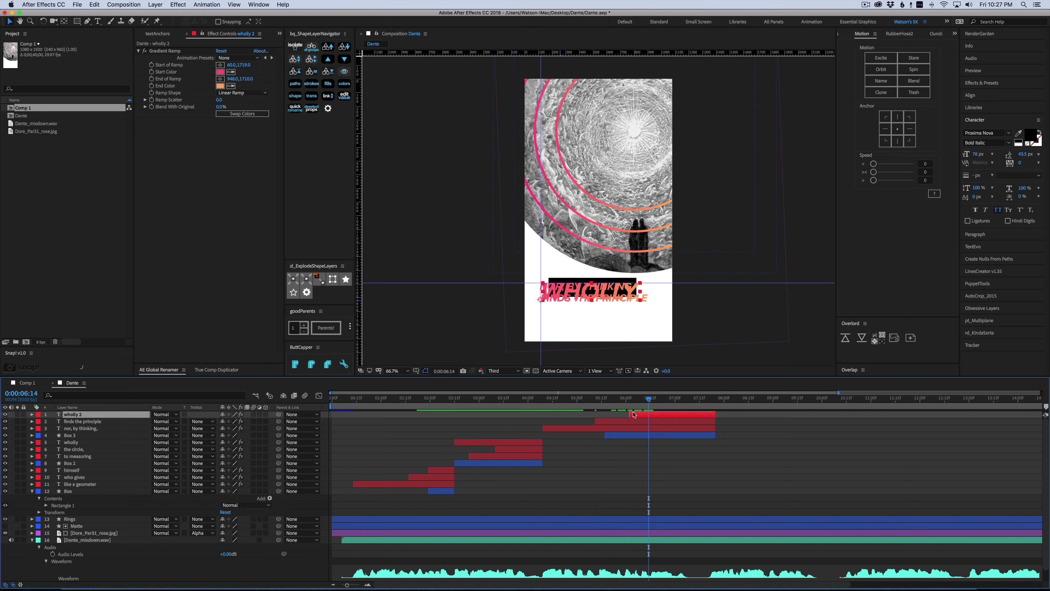
key(alt+bracketleft)
drag(606, 435, 674, 435)
Step: Place the wholly 2 text below "Finds the principle" and change it to "he needs"
click(589, 294)
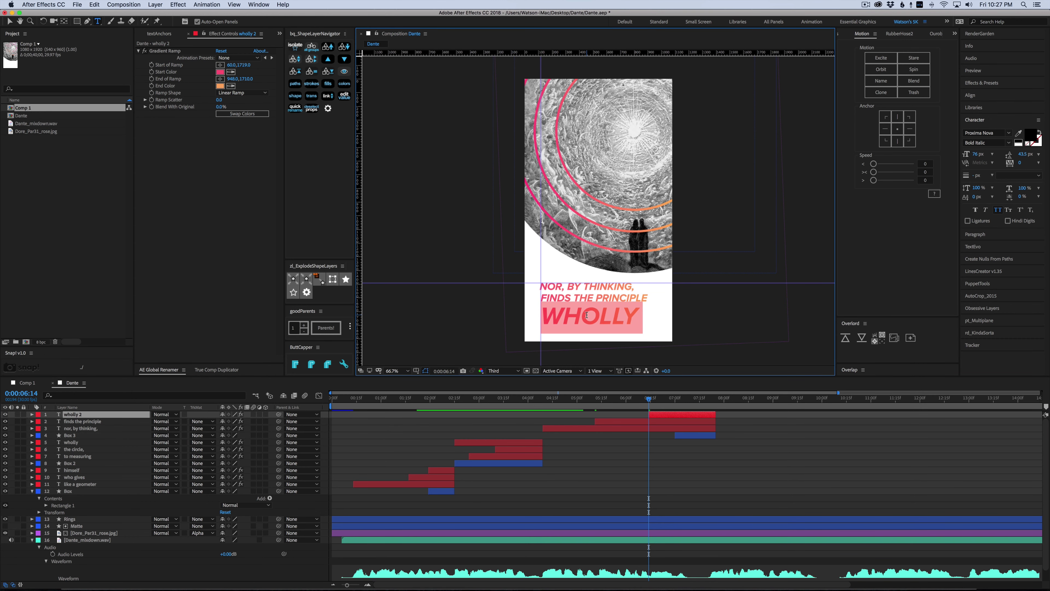
text(he needs)
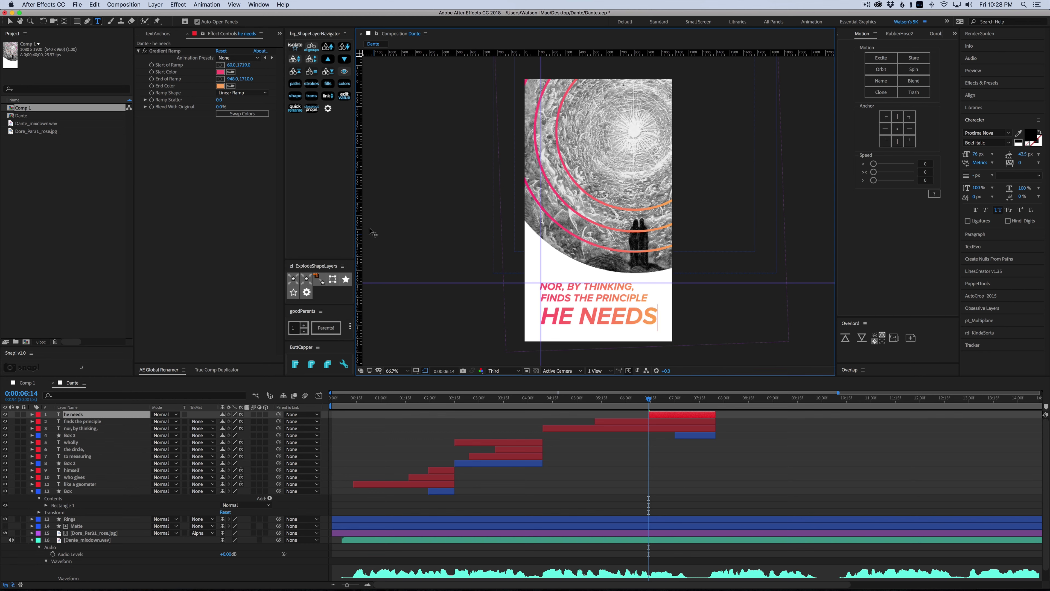
click(9, 21)
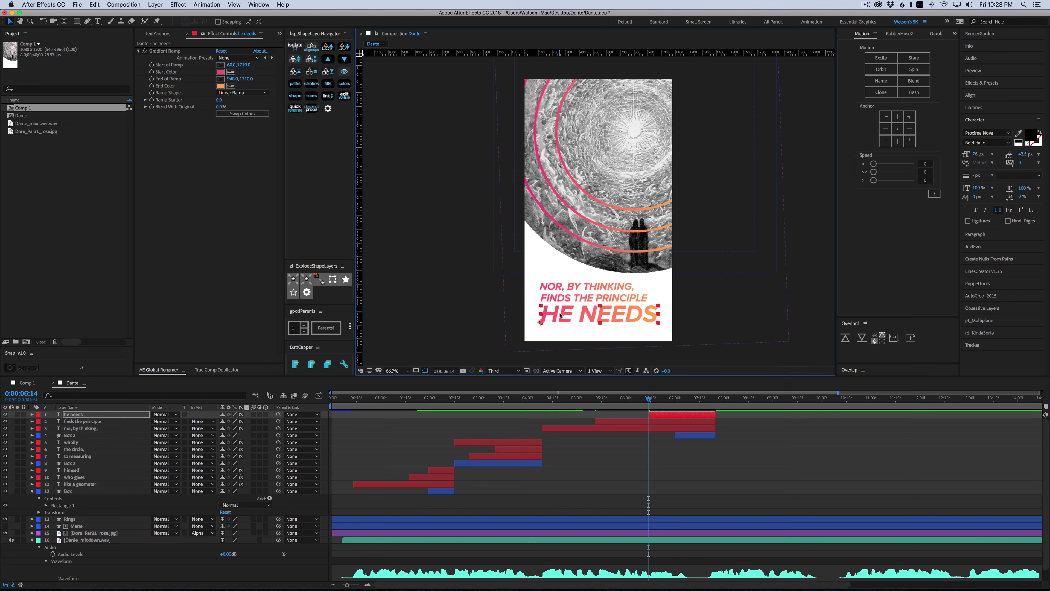
click(674, 436)
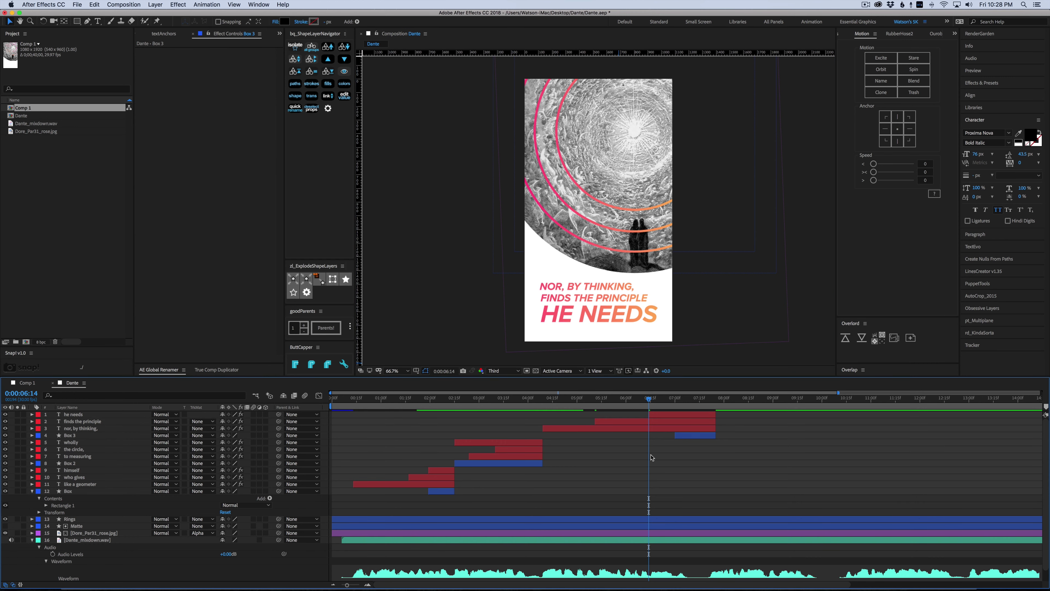
Step: Add a Source Text keyframe to the "nor, by thinking," layer at 0:00:04:22
drag(558, 398, 547, 415)
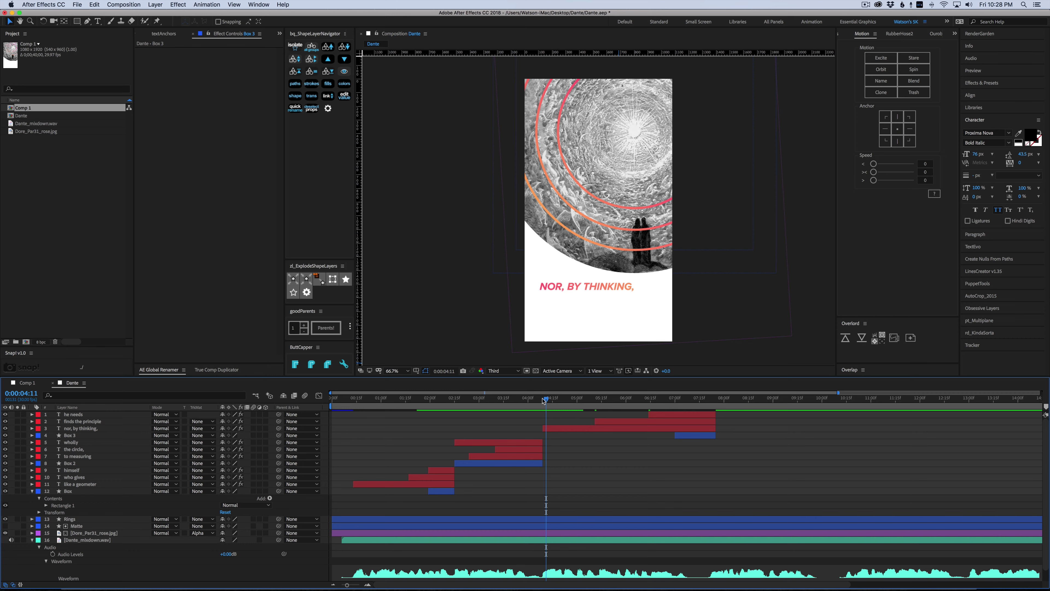
drag(543, 400, 603, 411)
key(semicolon)
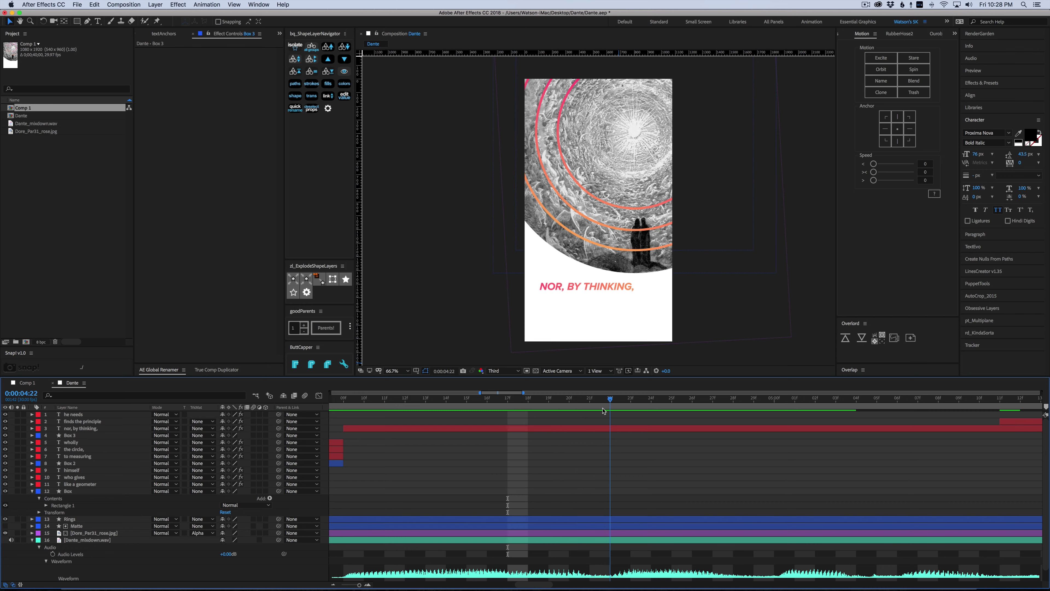
click(612, 429)
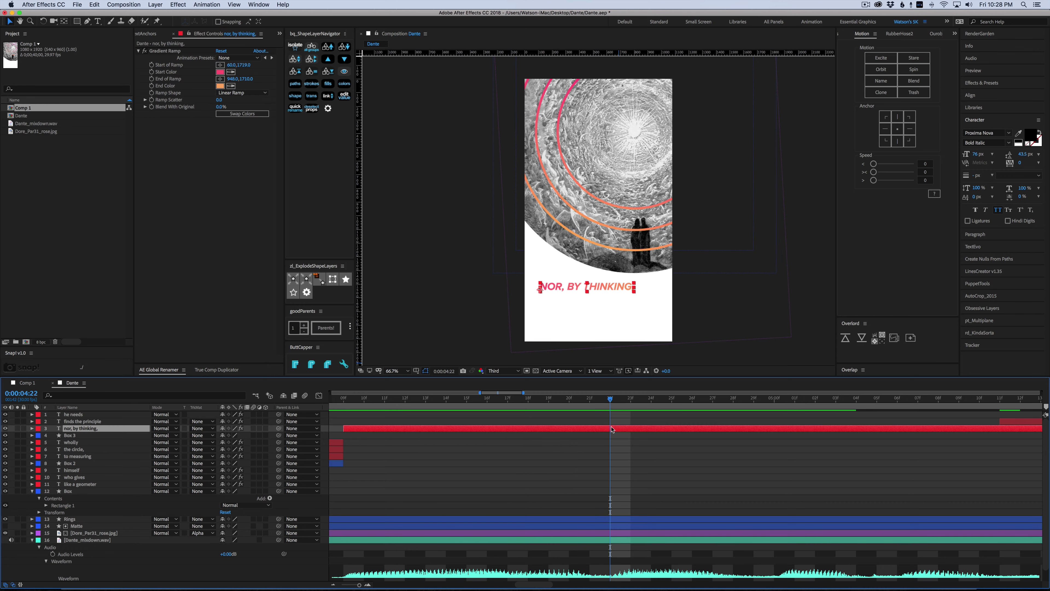
click(33, 428)
click(39, 435)
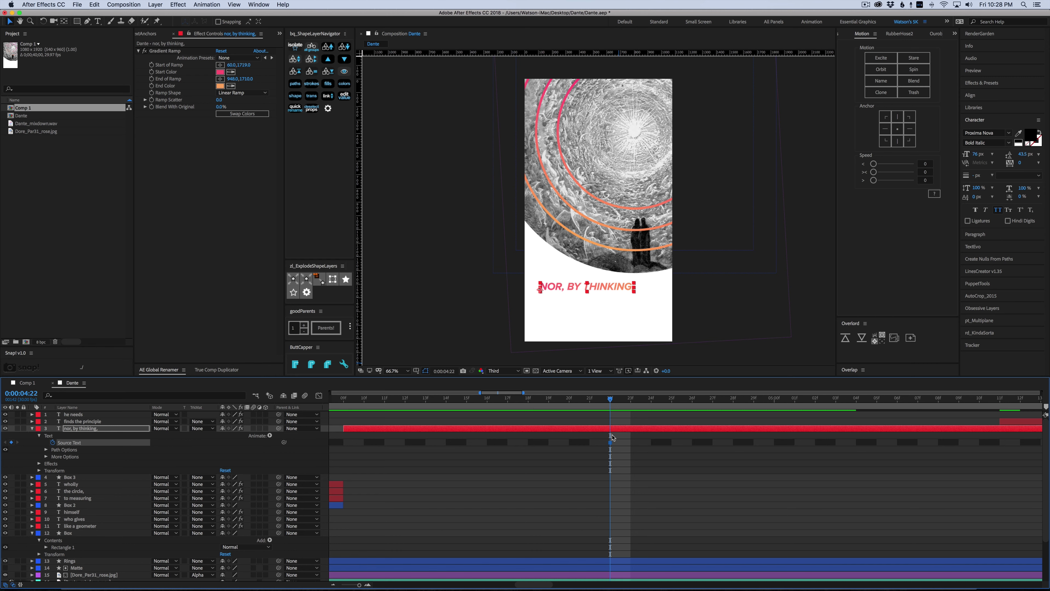
Step: At 0:00:04:09, shorten the keyframed text to "nor," by deleting "by thinking,"
drag(609, 398, 343, 398)
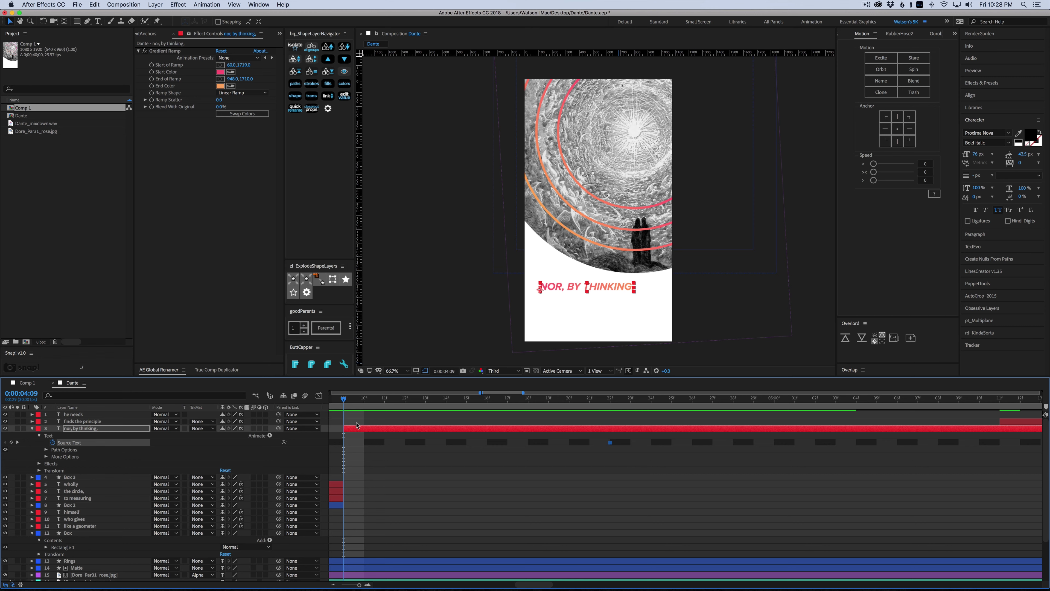
double_click(575, 286)
drag(567, 286, 640, 287)
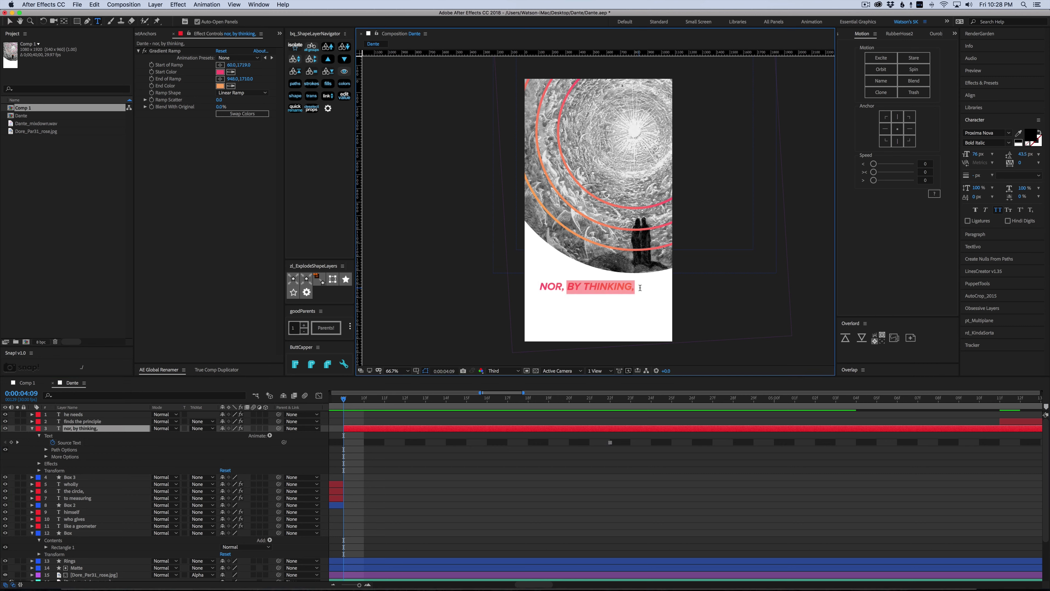
key(BackSpace)
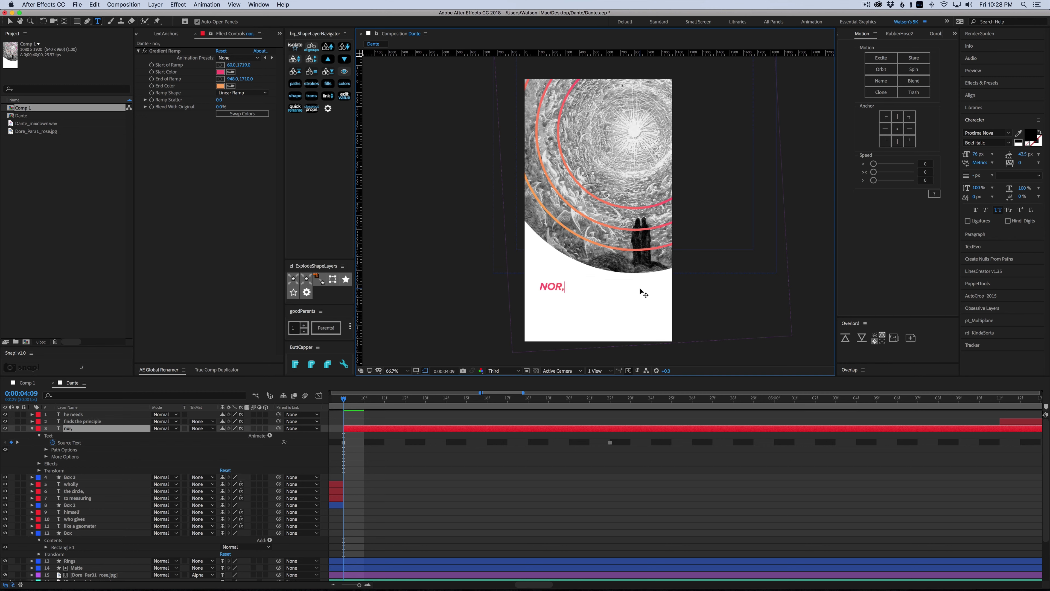
Step: Play back the transition from "wholly" to "nor, by thinking," starting at 0:00:04:01
click(476, 433)
key(minus)
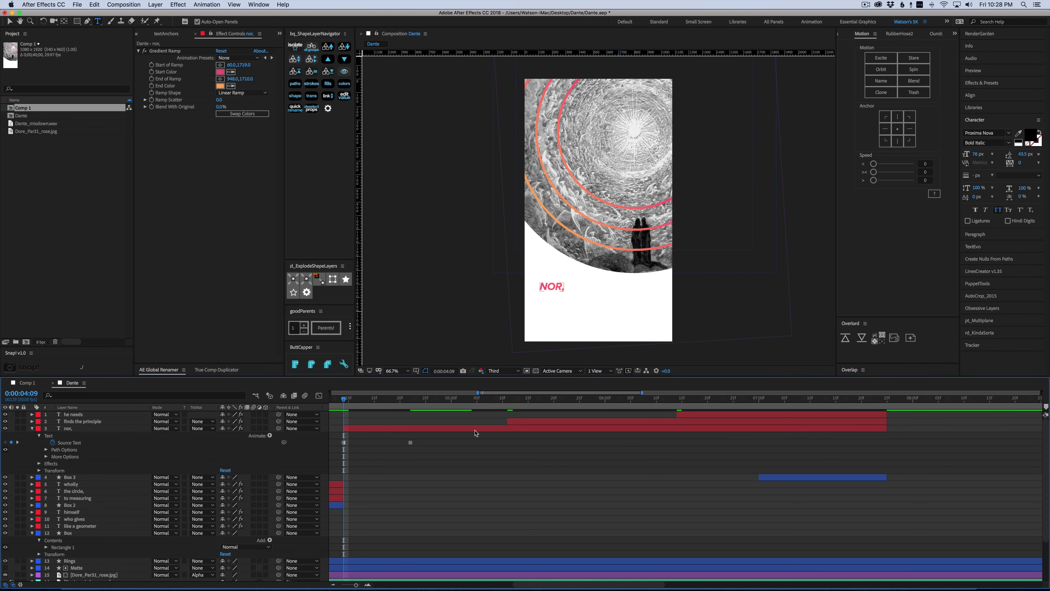
scroll(430, 406, left, 5)
click(465, 401)
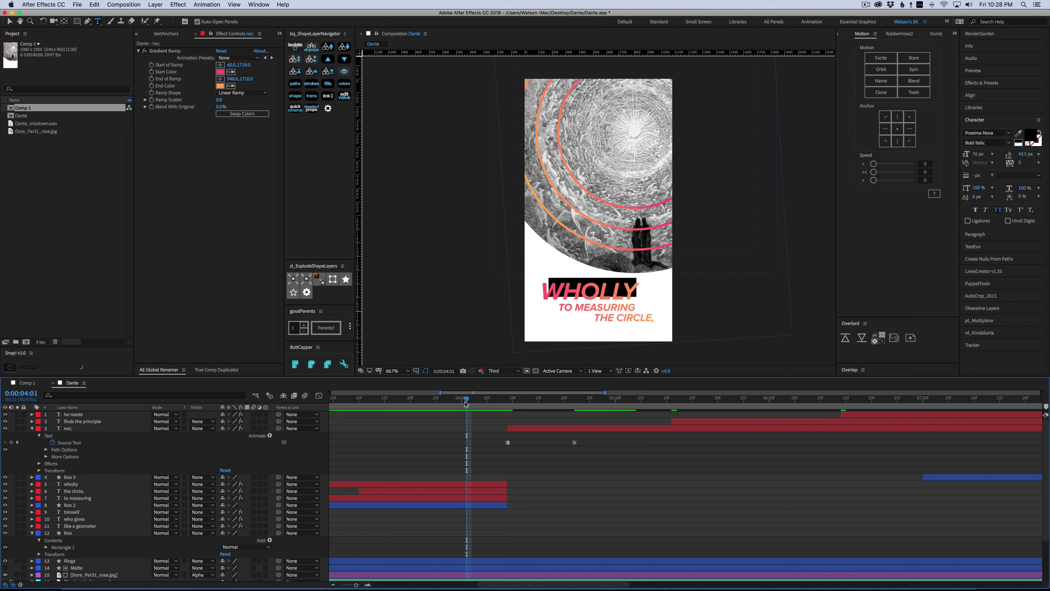
key(space)
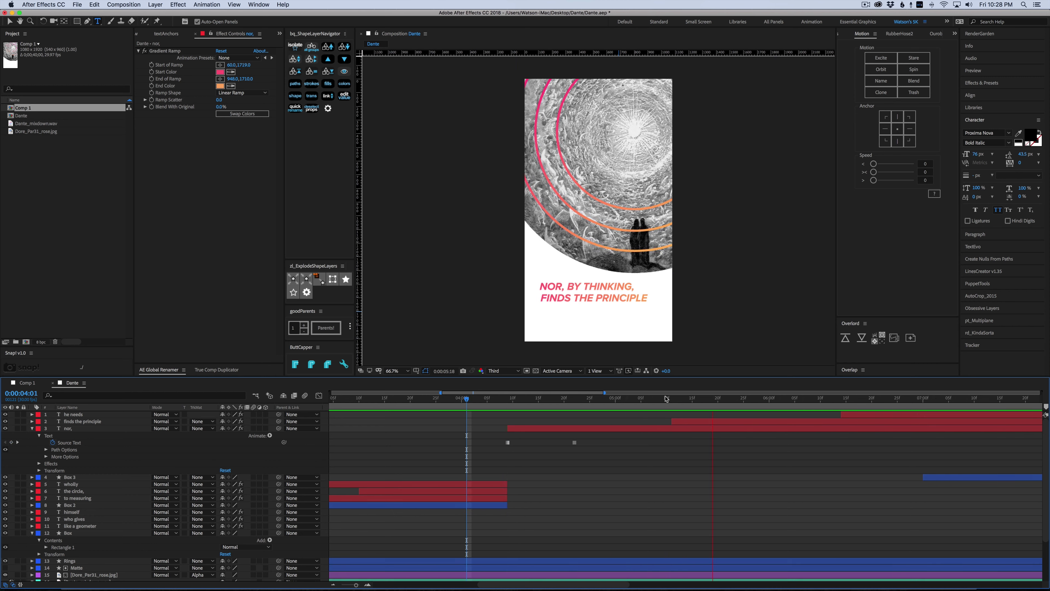
click(666, 400)
Step: Add a Source Text keyframe to the "he needs" layer at 0:00:06:20
drag(666, 404, 841, 414)
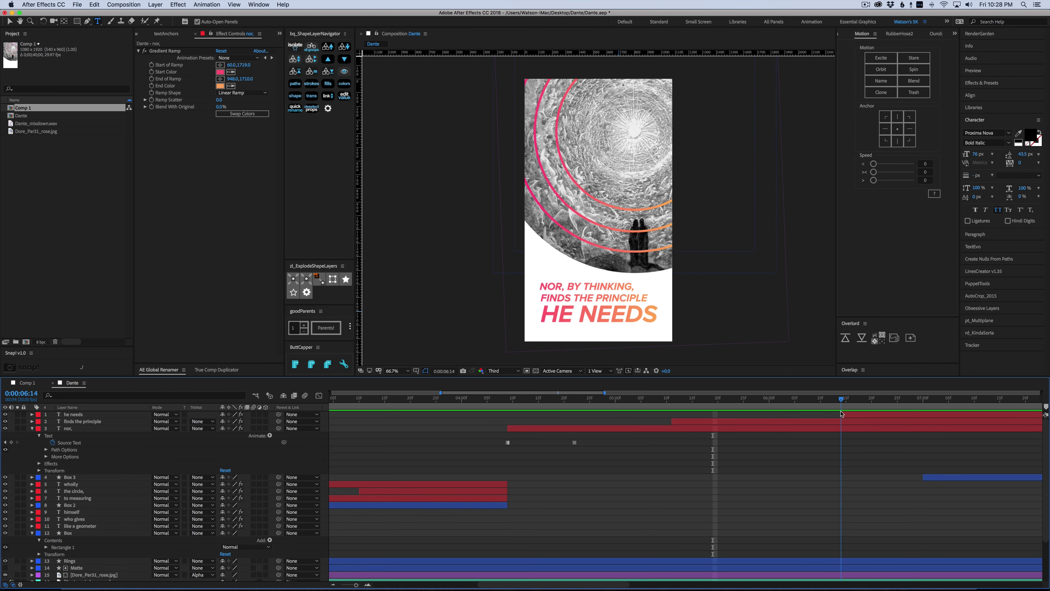
click(843, 414)
scroll(774, 420, right, 5)
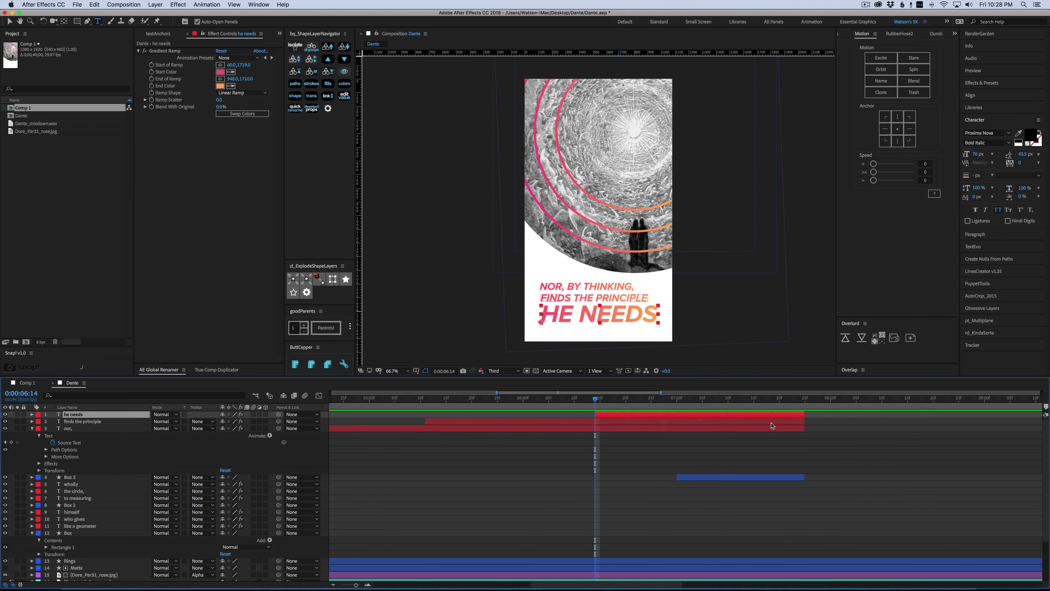
drag(564, 400, 595, 412)
click(38, 415)
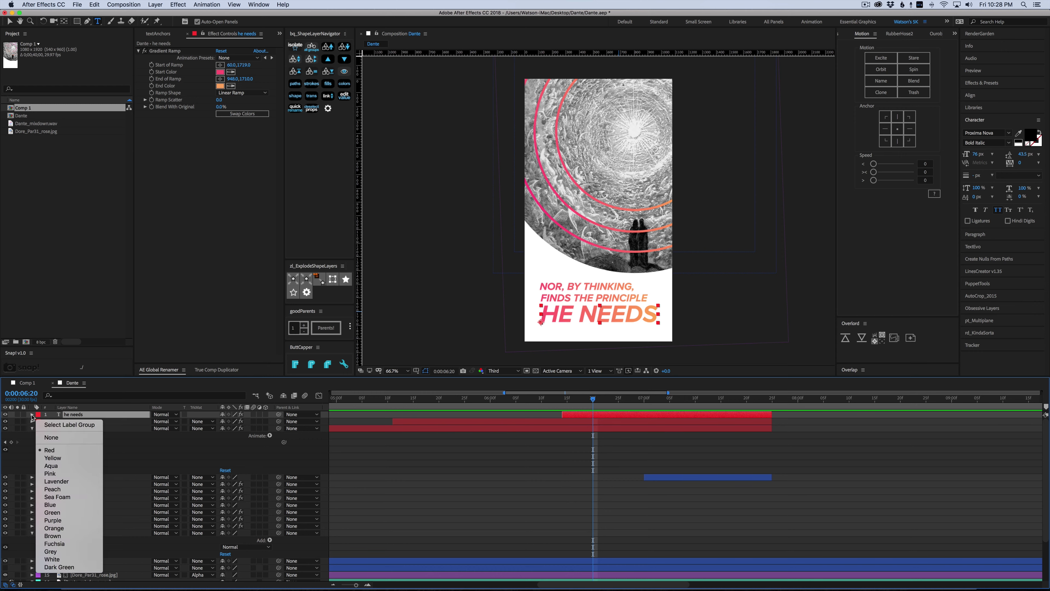
click(31, 414)
click(32, 414)
click(39, 421)
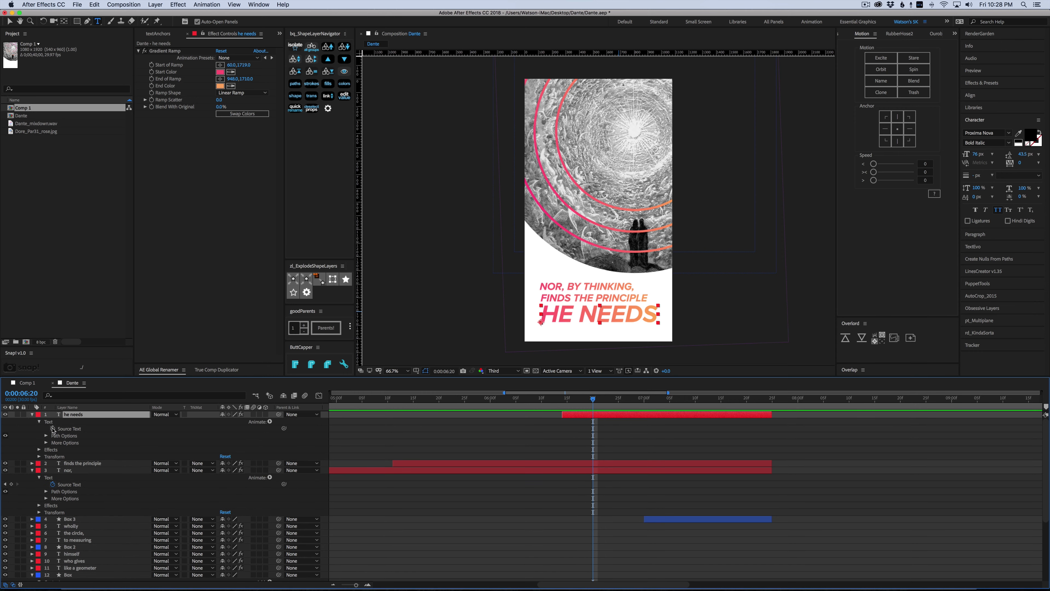
click(53, 428)
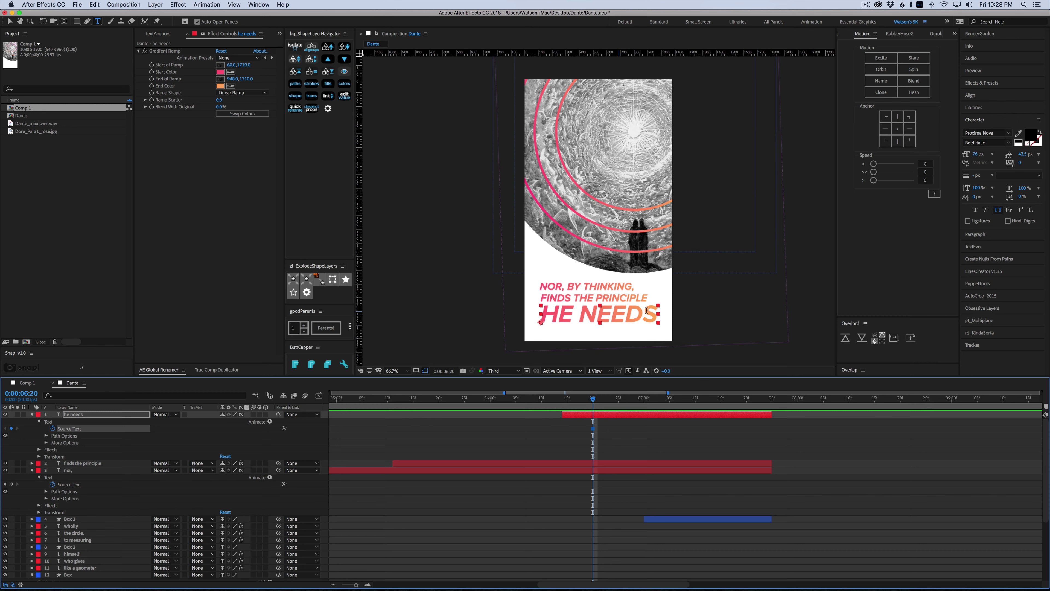
Step: At 0:00:06:14, shorten the "he needs" text to "he" by deleting "needs"
drag(578, 405, 562, 402)
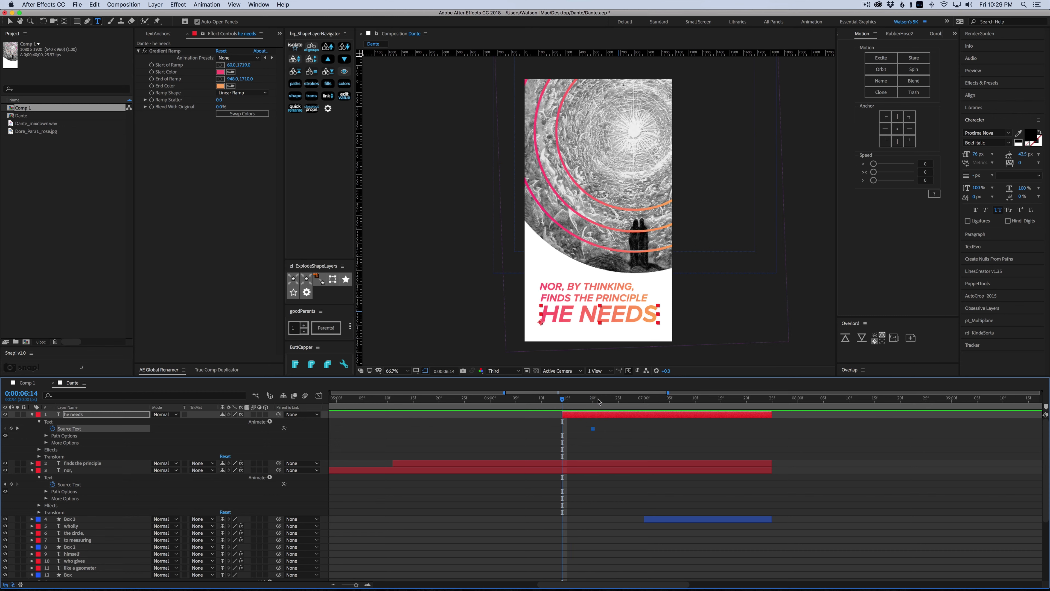
click(575, 312)
drag(575, 312, 660, 314)
key(BackSpace)
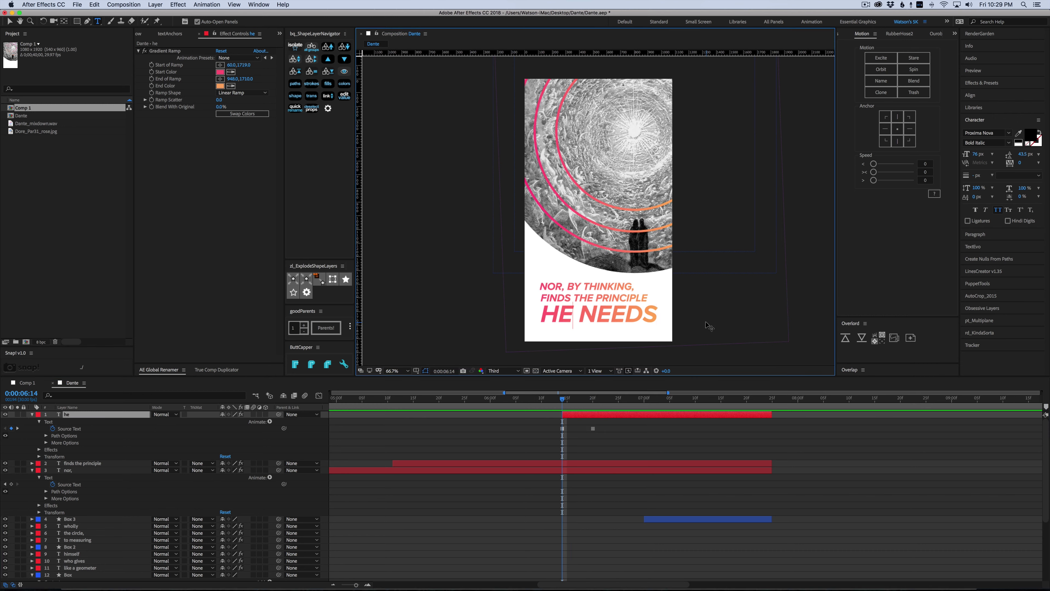
Step: Play back the "he needs" word reveal starting at 0:00:05:28
scroll(595, 413, left, 2)
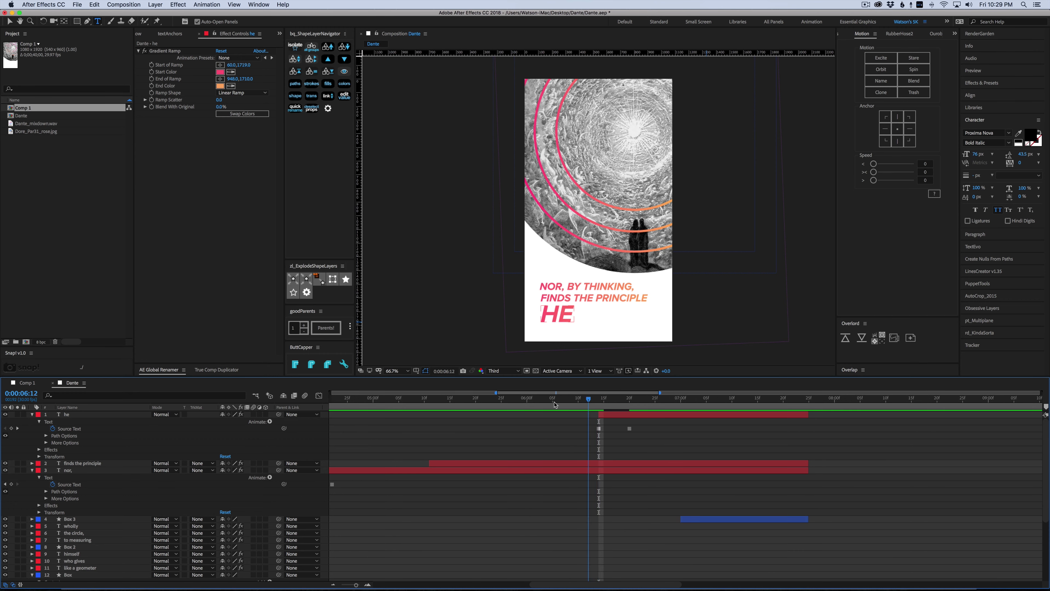
click(518, 406)
key(space)
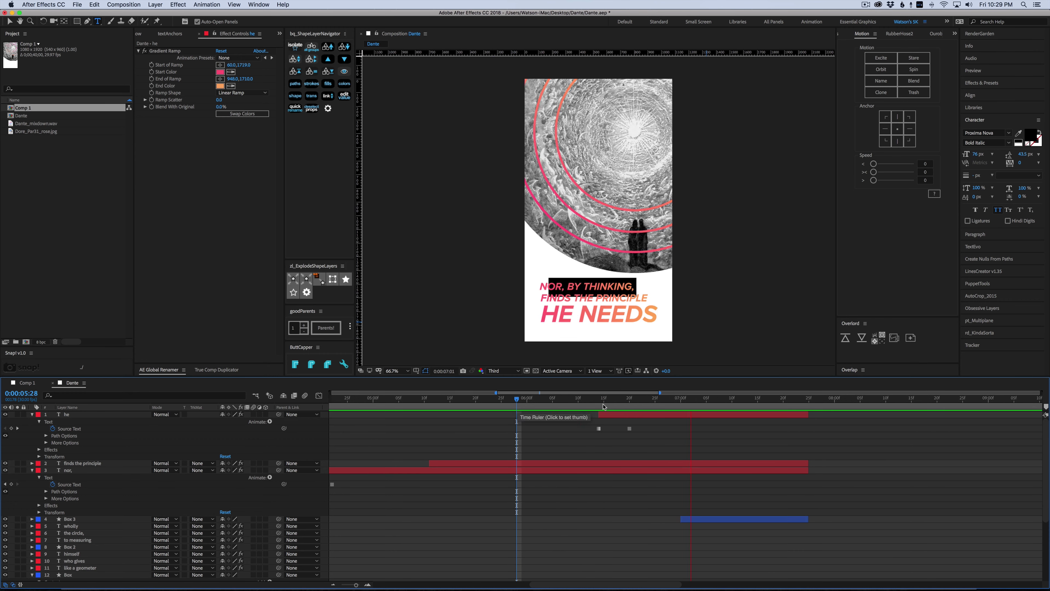
key(space)
Step: Make Box 3 start at 0:00:06:20 and move it down behind the word "needs"
drag(652, 399, 629, 399)
drag(680, 519, 630, 519)
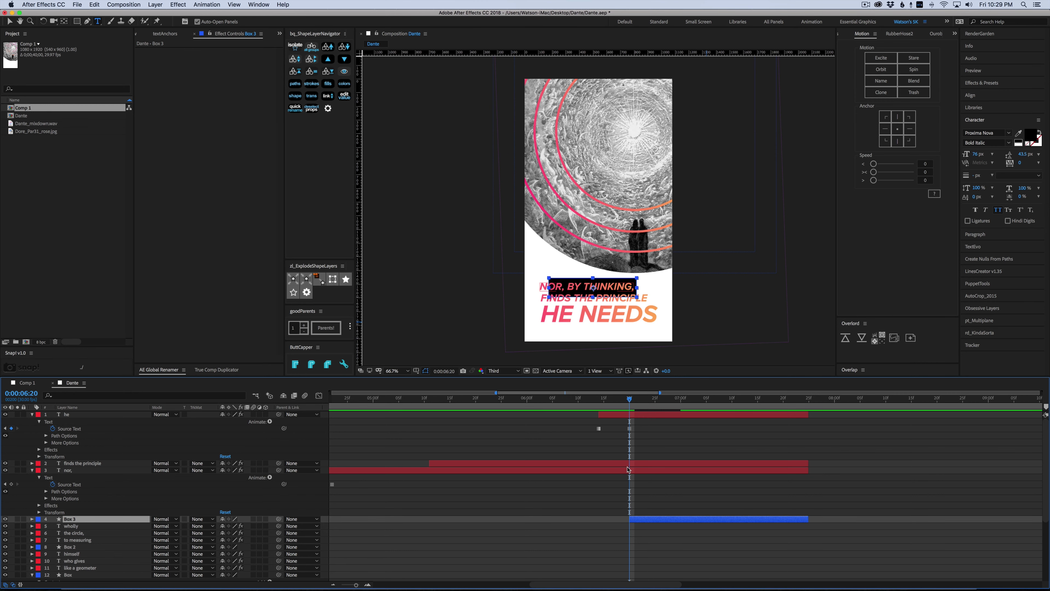
key(v)
mouse_move(600, 288)
mouse_down()
mouse_move(629, 322)
mouse_move(650, 321)
mouse_up()
click(642, 452)
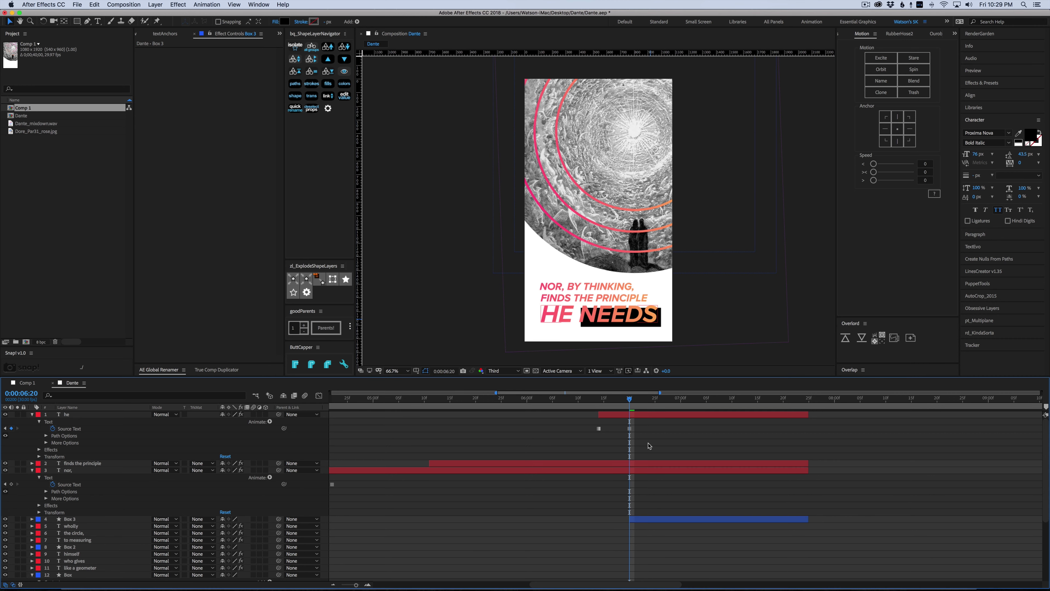
Step: Play the Dante composition from the beginning to review the text timing against the narration
key(minus)
key(minus)
key(minus)
key(minus)
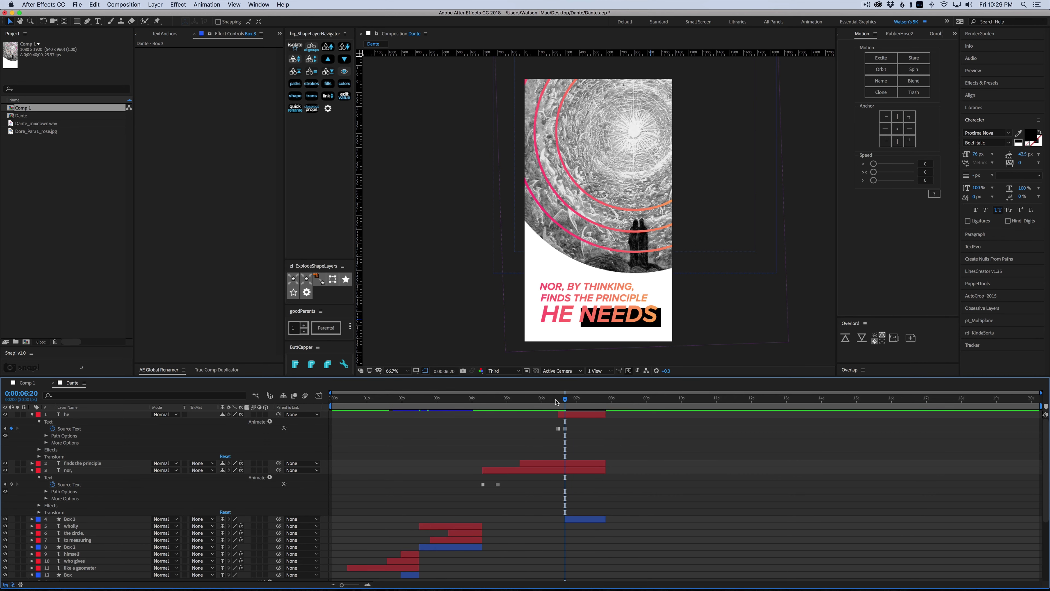
key(Home)
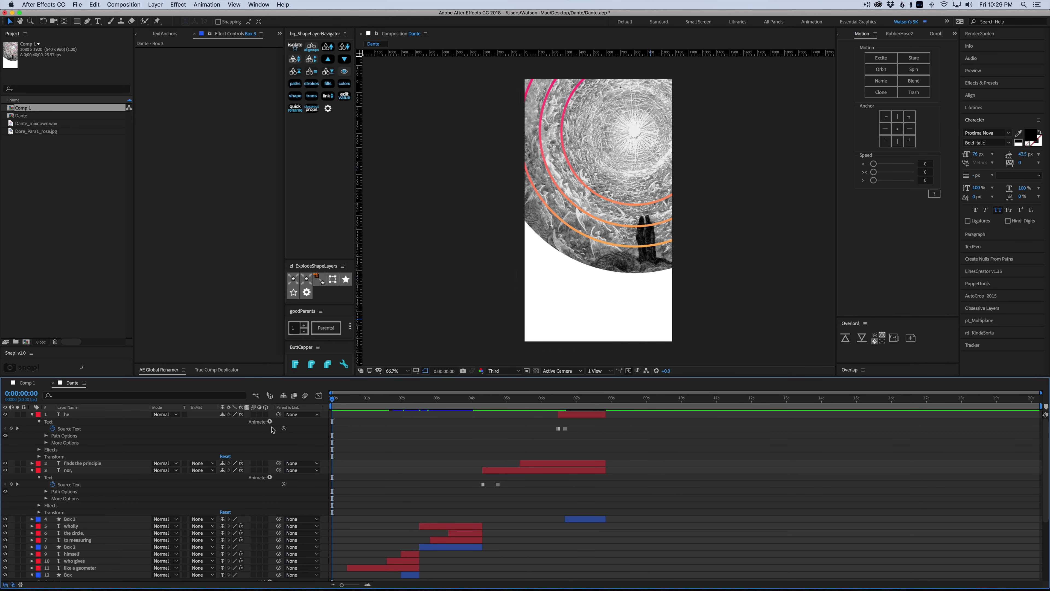
key(space)
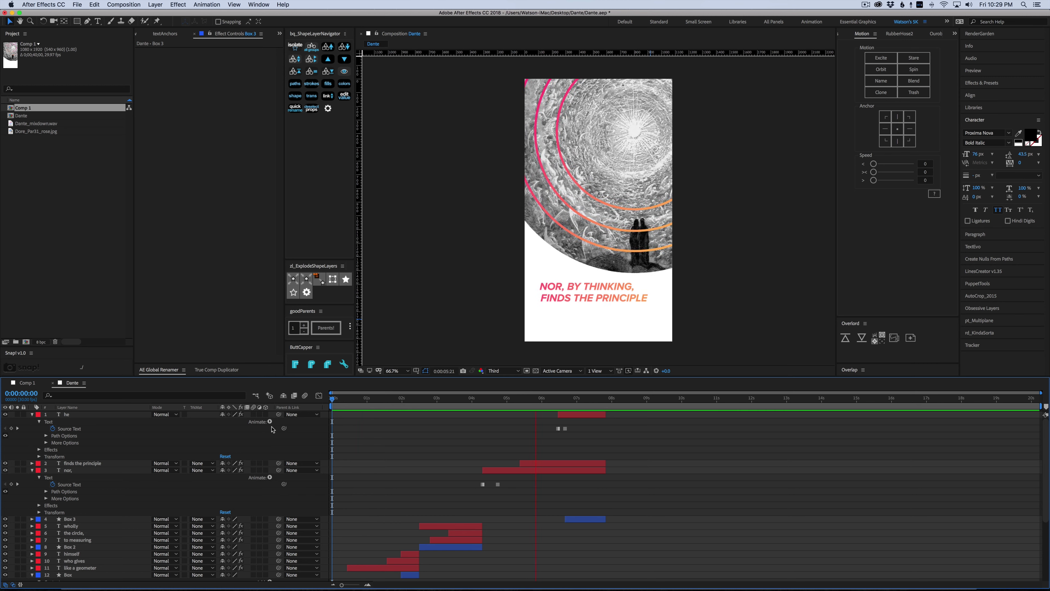
key(space)
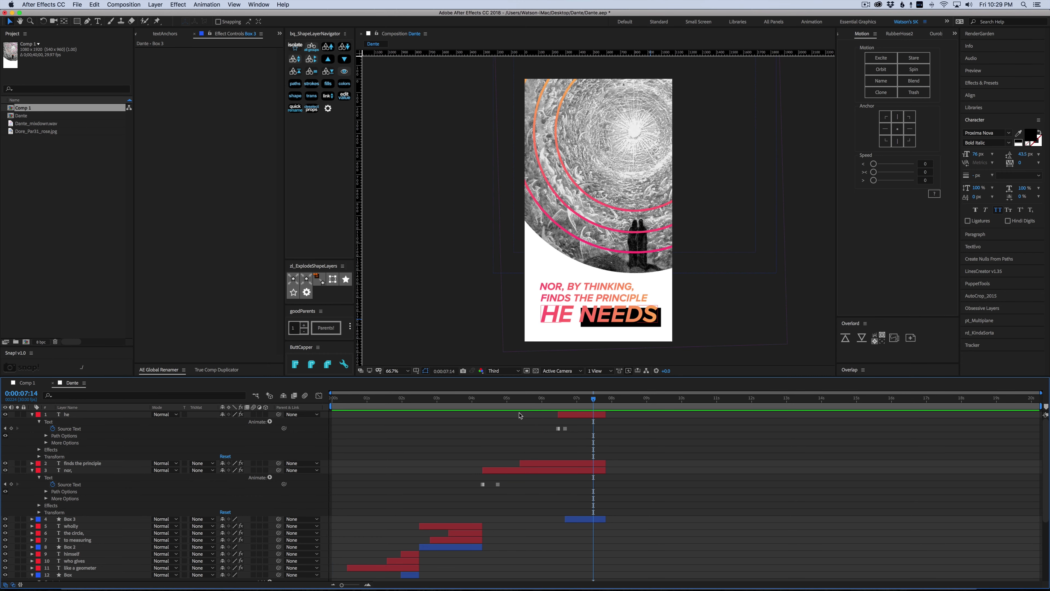
Step: Examine the finished layer timing in Comp 1, return to Dante, collapse the layer properties and scrub through the "he needs" section
click(27, 382)
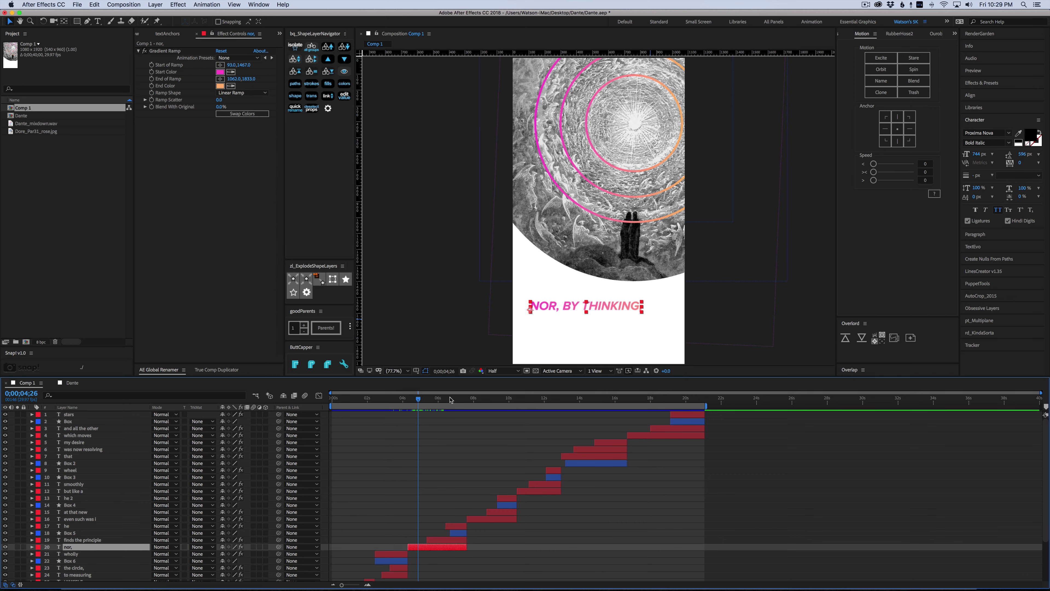
click(70, 383)
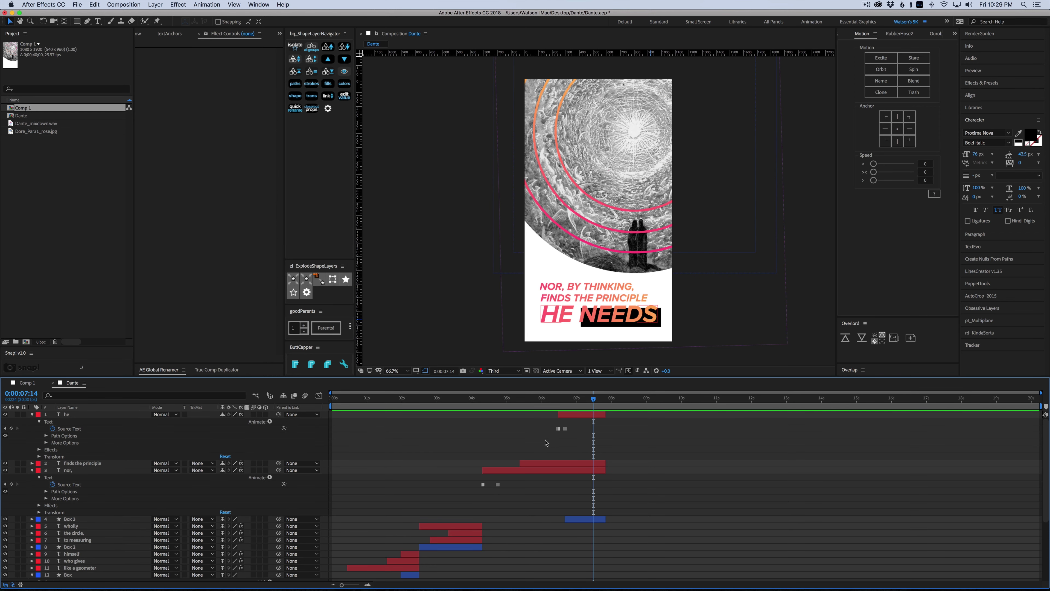
key(u)
key(u)
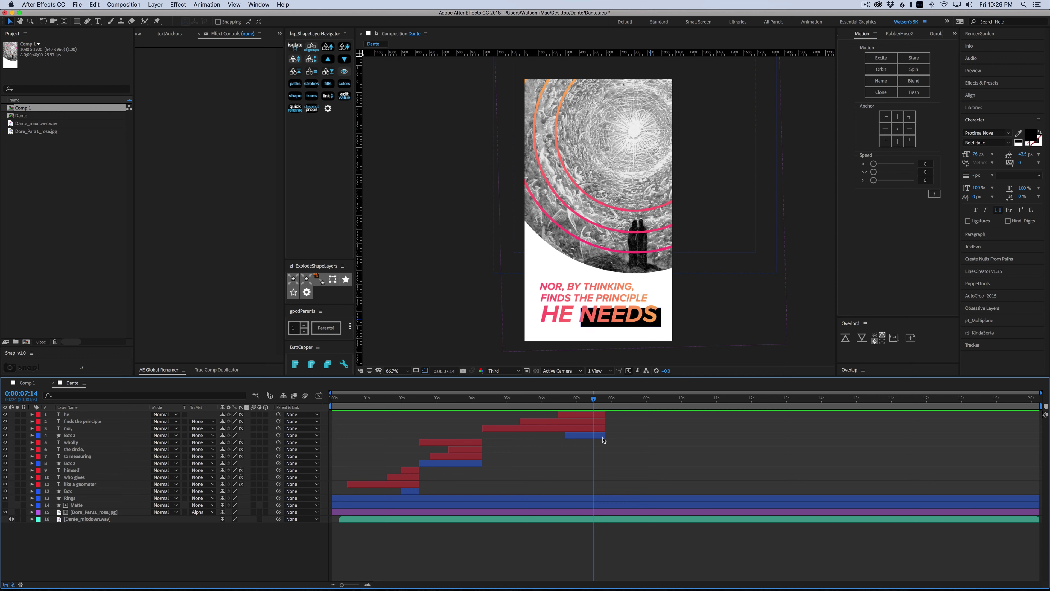
drag(593, 404, 568, 439)
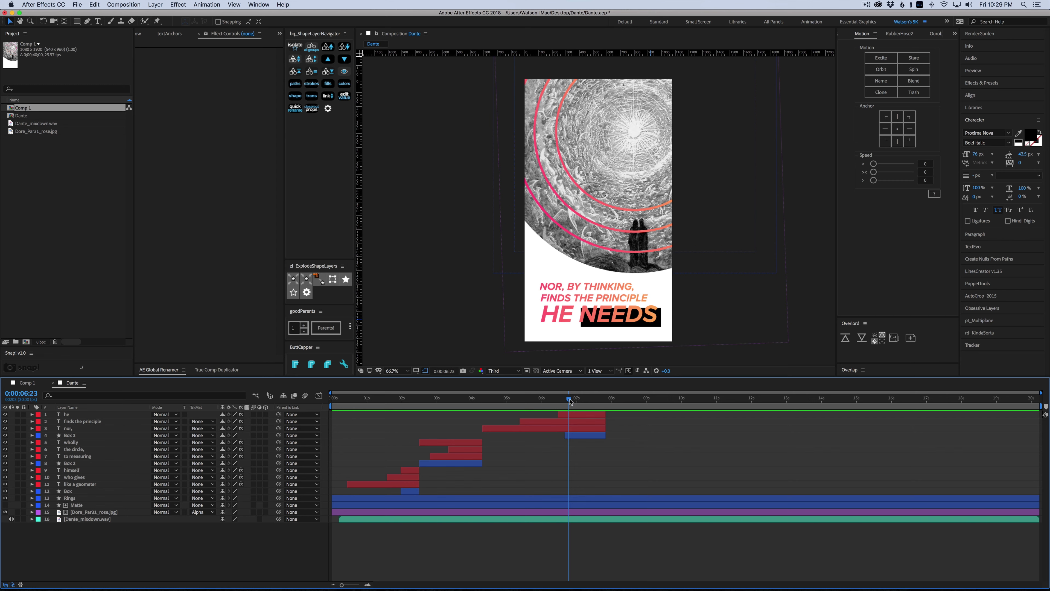
drag(570, 401, 588, 403)
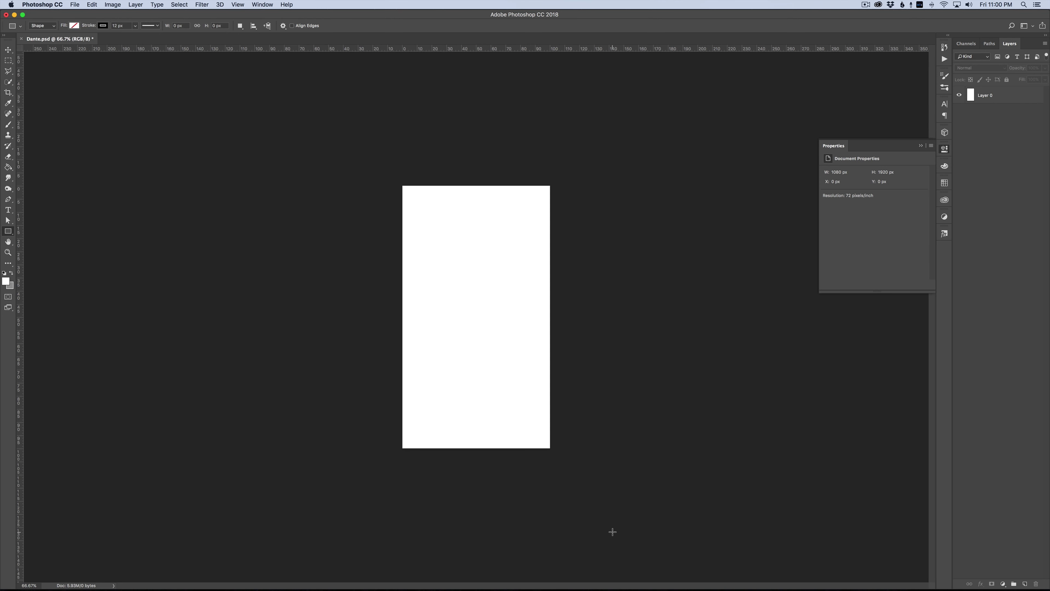
Step: Switch to Photoshop, show the video timeline for Dante.psd and return the playhead to the start
click(271, 4)
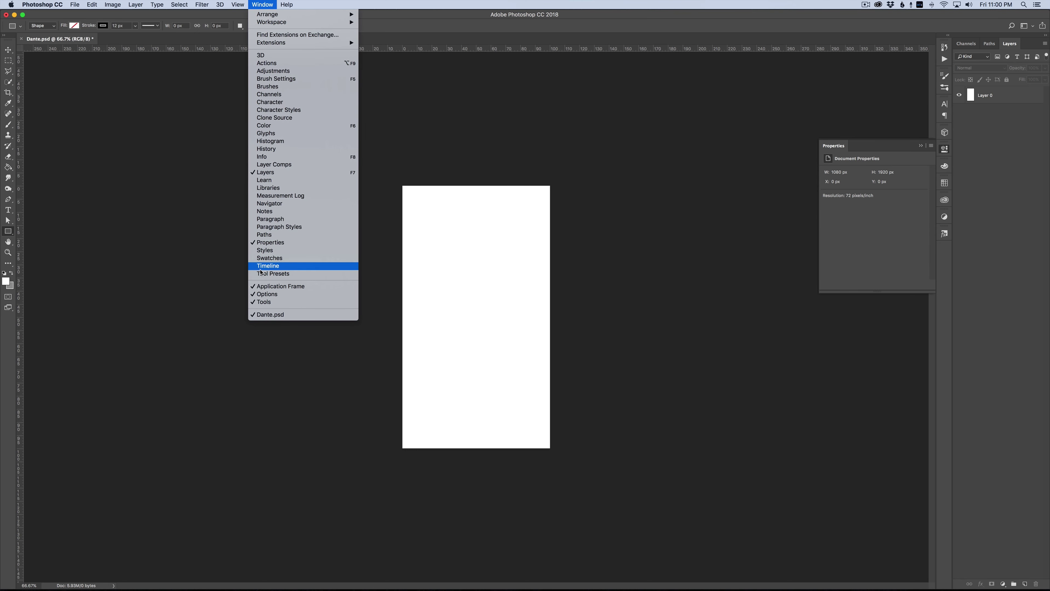
click(268, 266)
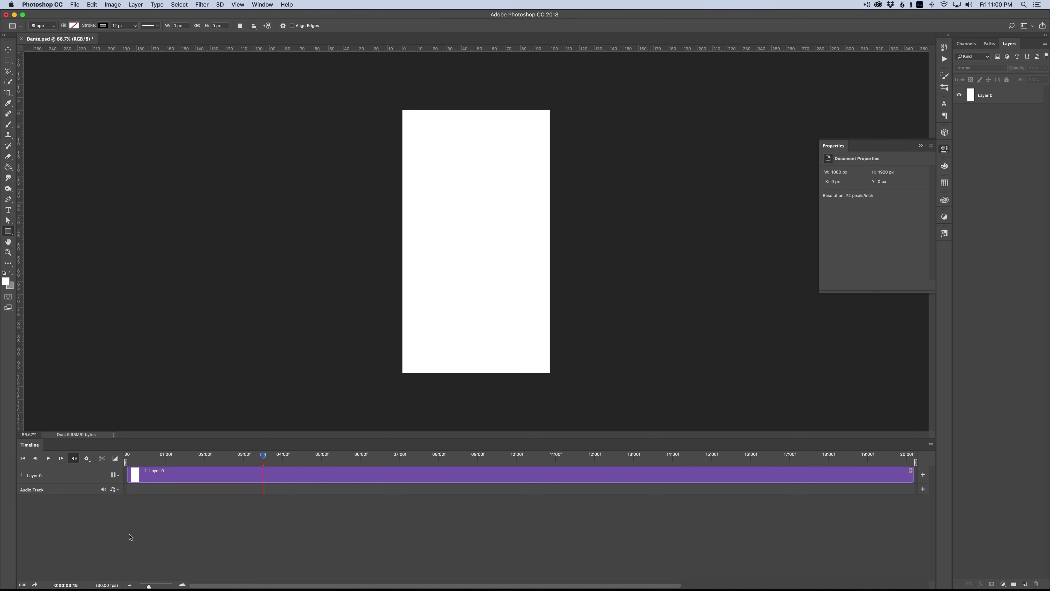
drag(263, 456, 242, 459)
drag(242, 458, 115, 463)
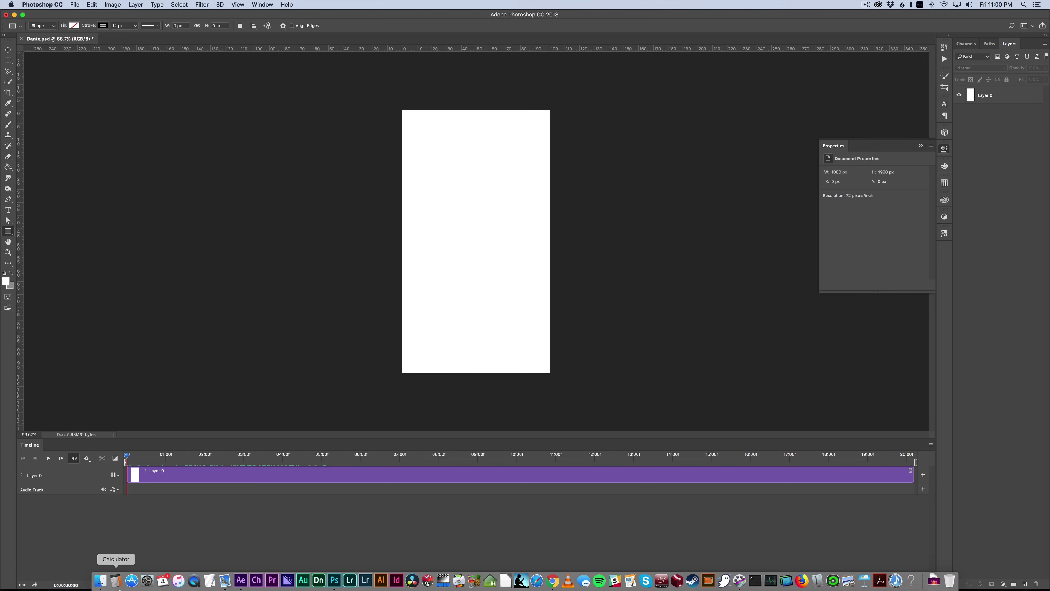
Step: Place the Dore_Par31_rose image into Dante.psd as a new layer above Layer 0
click(100, 581)
drag(152, 176, 509, 244)
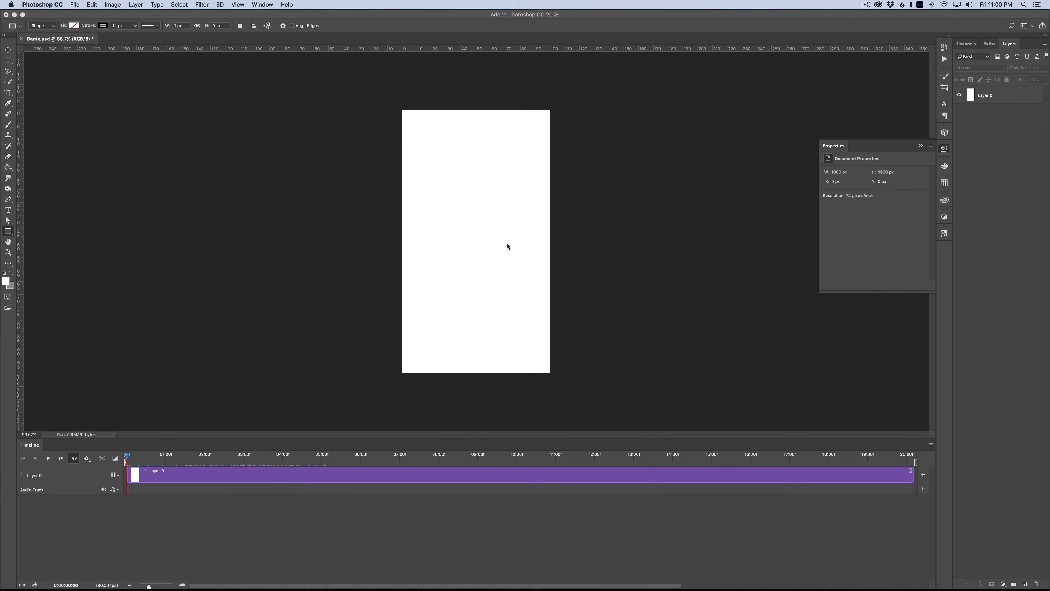
drag(509, 198, 744, 27)
drag(612, 166, 563, 211)
key(Return)
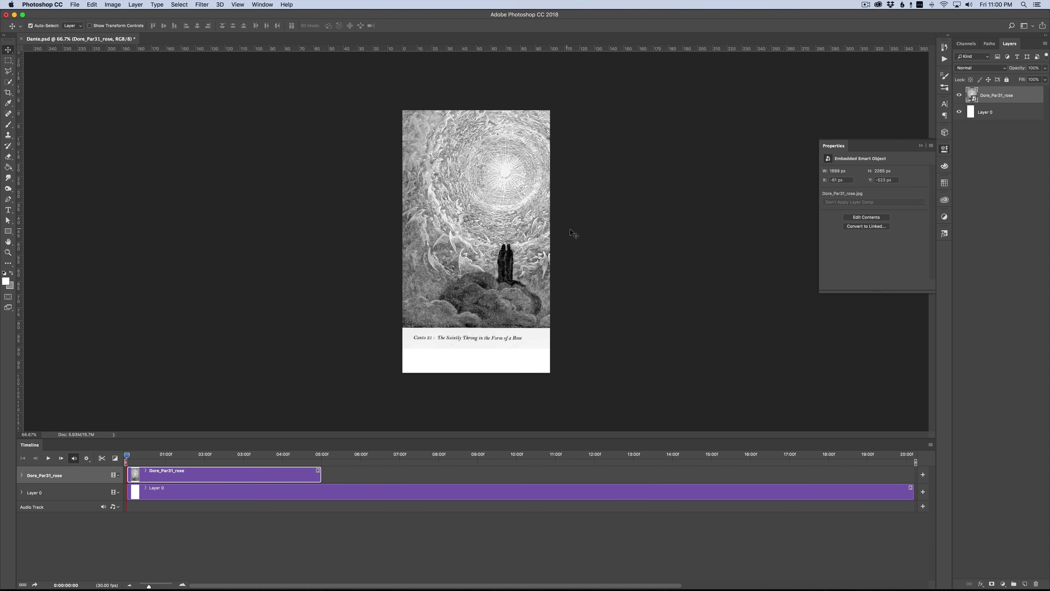
Step: Enlarge the Dore_Par31_rose image to about 1840 px wide and reposition it over the upper canvas
key(super+t)
drag(626, 350, 645, 371)
key(Return)
drag(568, 289, 561, 275)
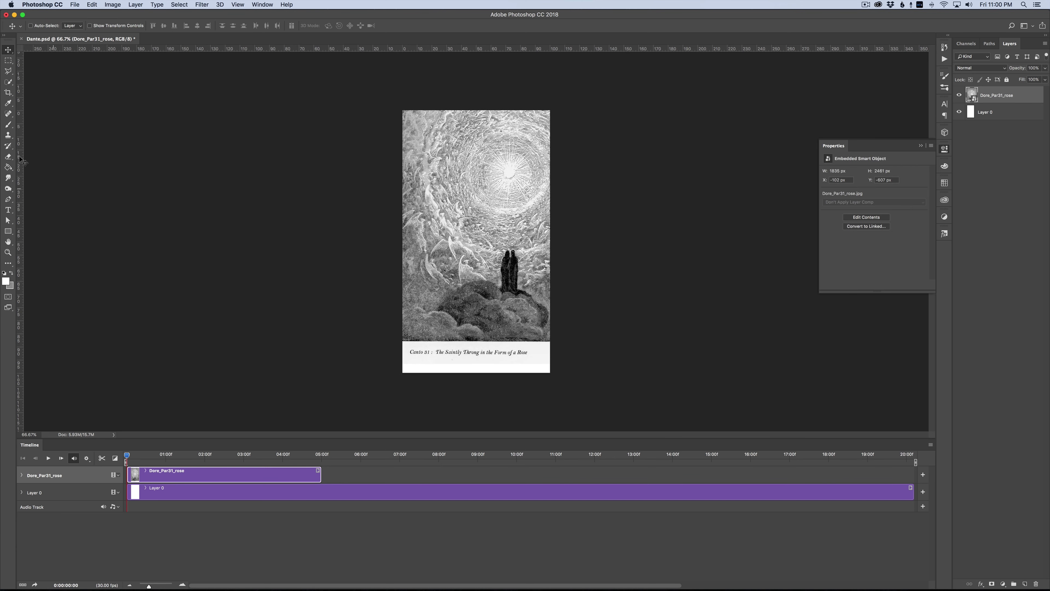
Step: Draw a circle shape about 2015 px in diameter and move it up so its lower arc crosses the clouds
drag(8, 231, 39, 247)
drag(369, 73, 663, 346)
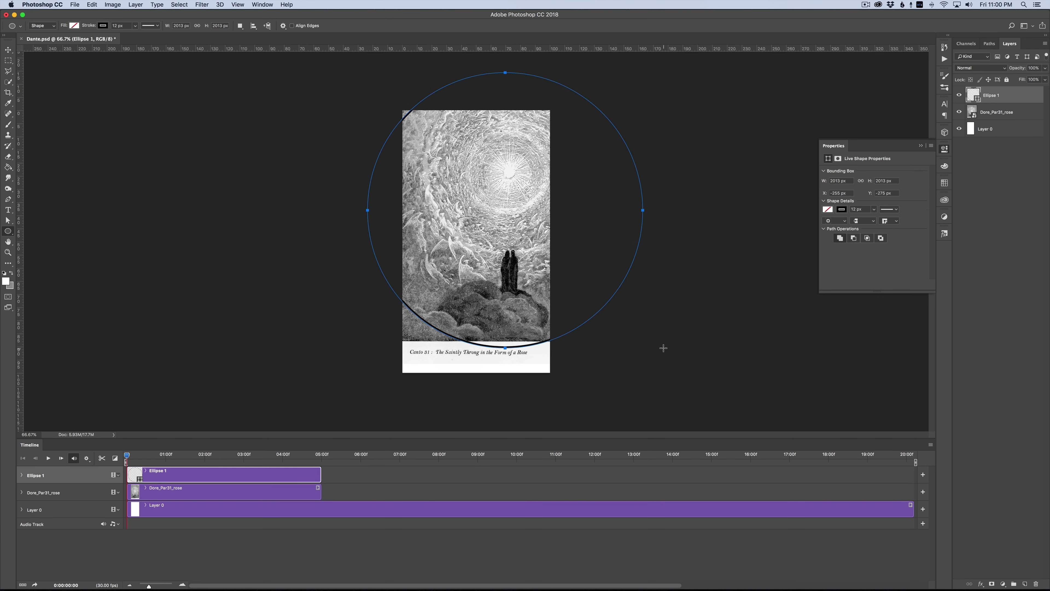
key(v)
drag(550, 312, 570, 248)
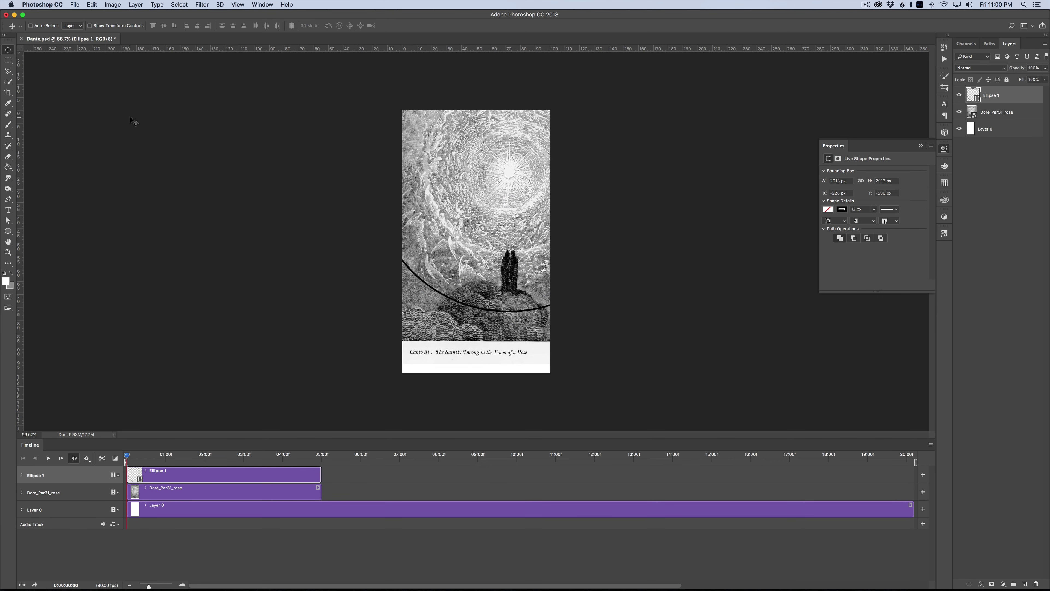
Step: Fill the circle with black, remove its stroke and place its layer below Dore_Par31_rose
key(u)
click(74, 25)
click(35, 69)
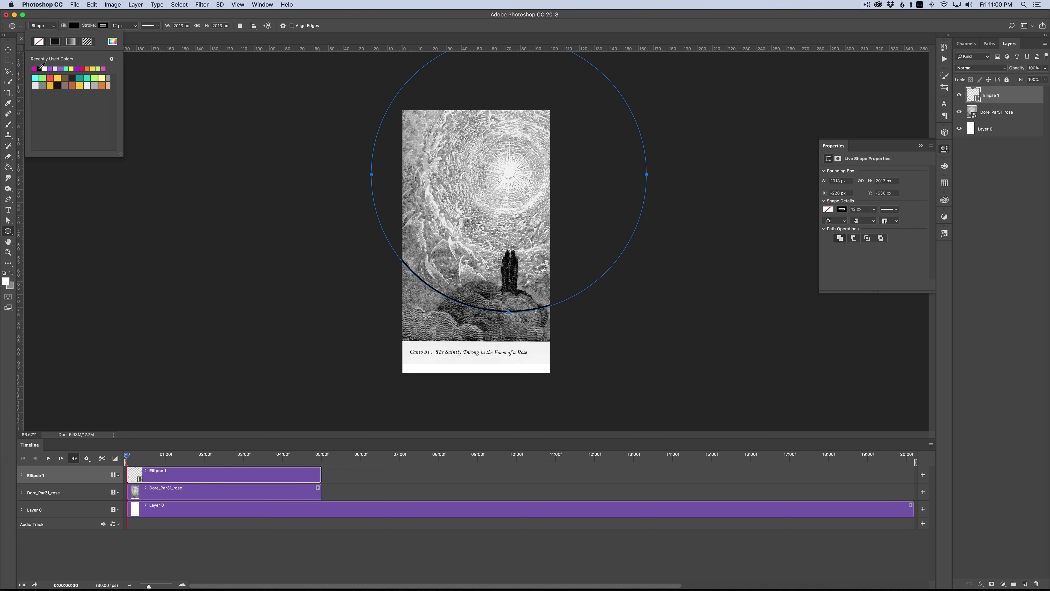
click(102, 25)
click(68, 41)
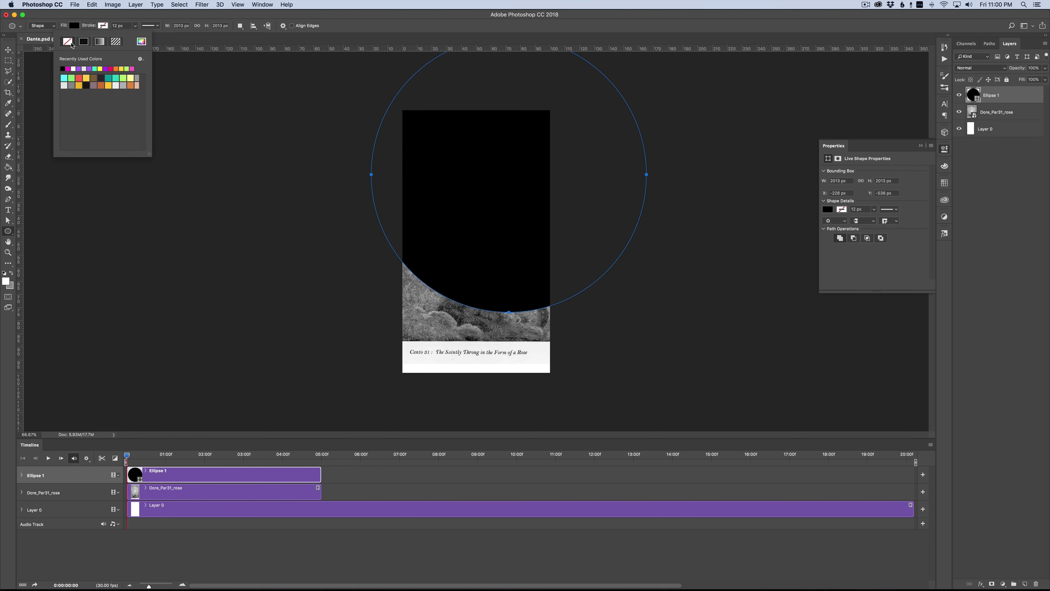
key(Return)
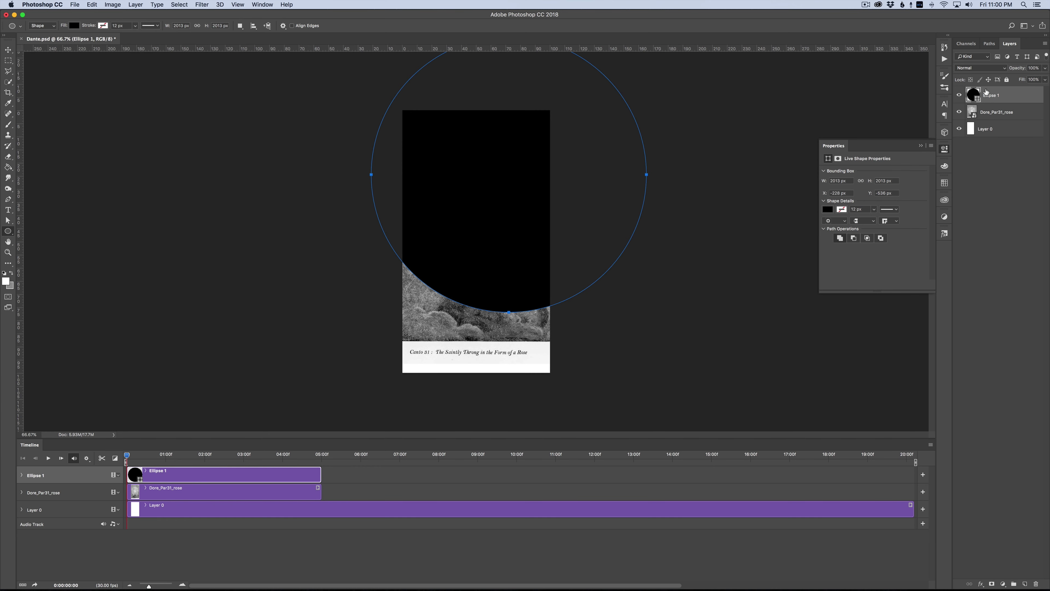
drag(986, 92, 982, 115)
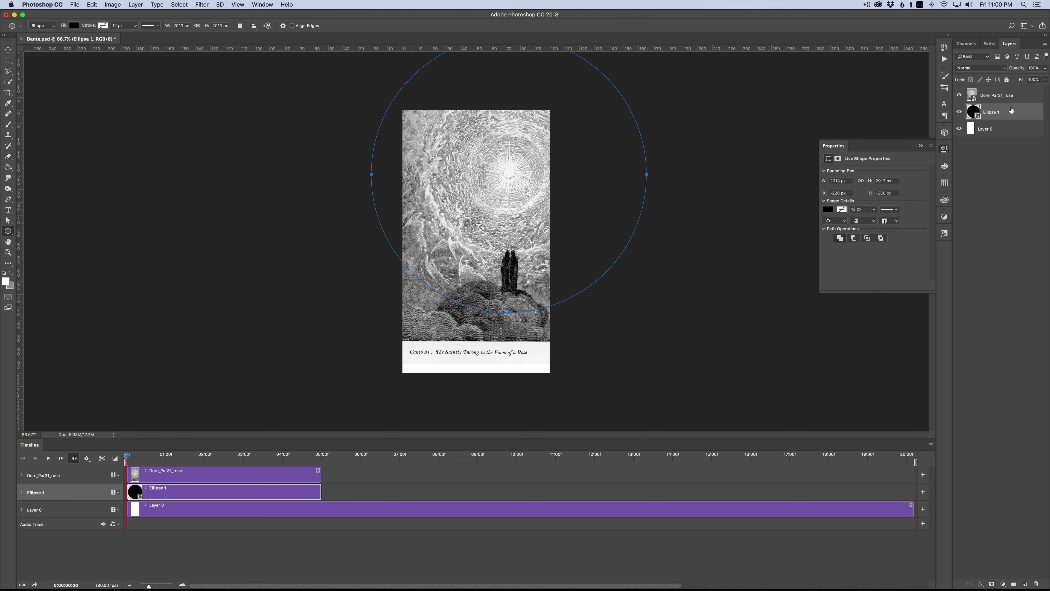
Step: Clip the Dore_Par31_rose image layer to the Ellipse 1 circle with a clipping mask
click(983, 103)
right_click(1028, 97)
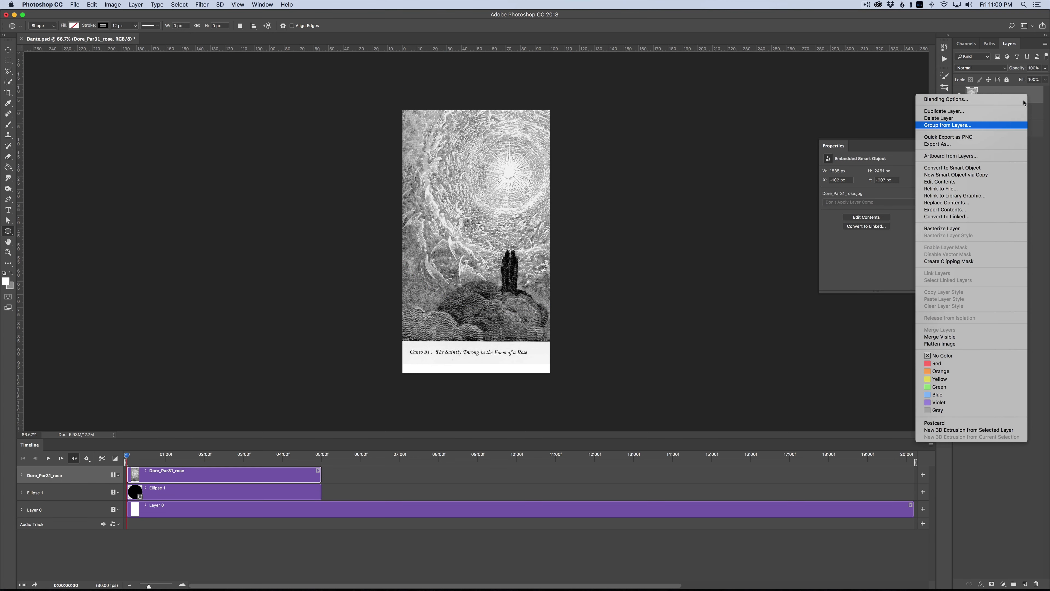
click(944, 261)
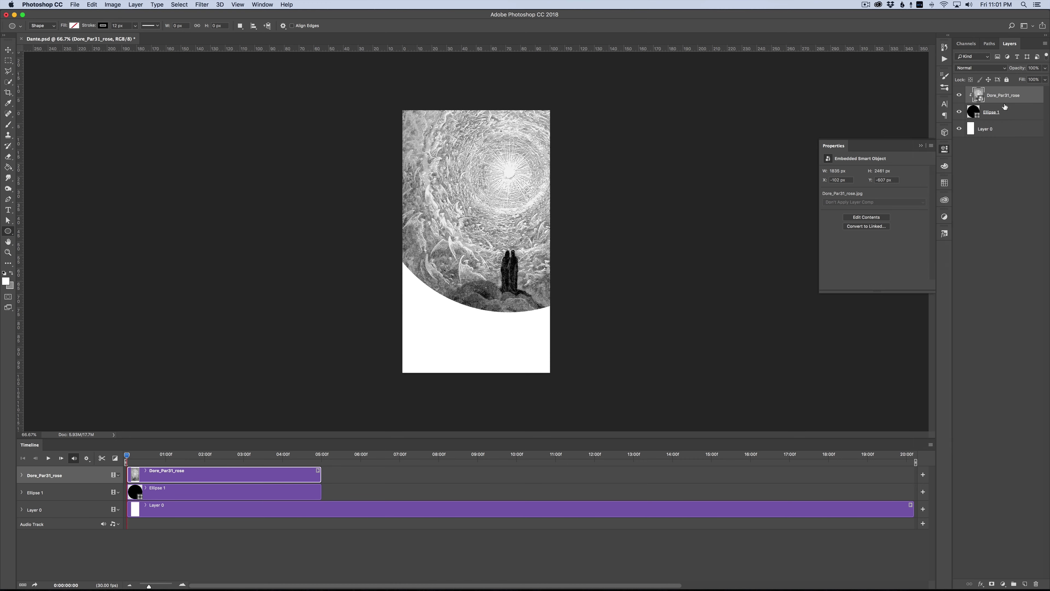
Step: Transform the Ellipse 1 mask circle, moving it slightly up over the engraving to about X -225 px, Y -552 px
click(1005, 108)
key(super+t)
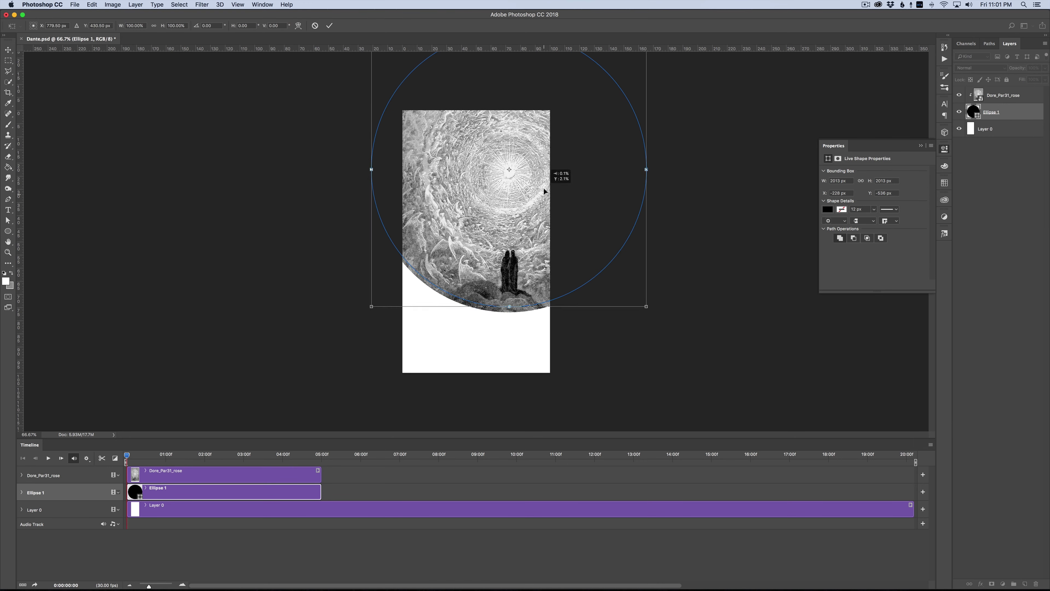
drag(544, 195, 511, 240)
key(Return)
key(v)
key(super+z)
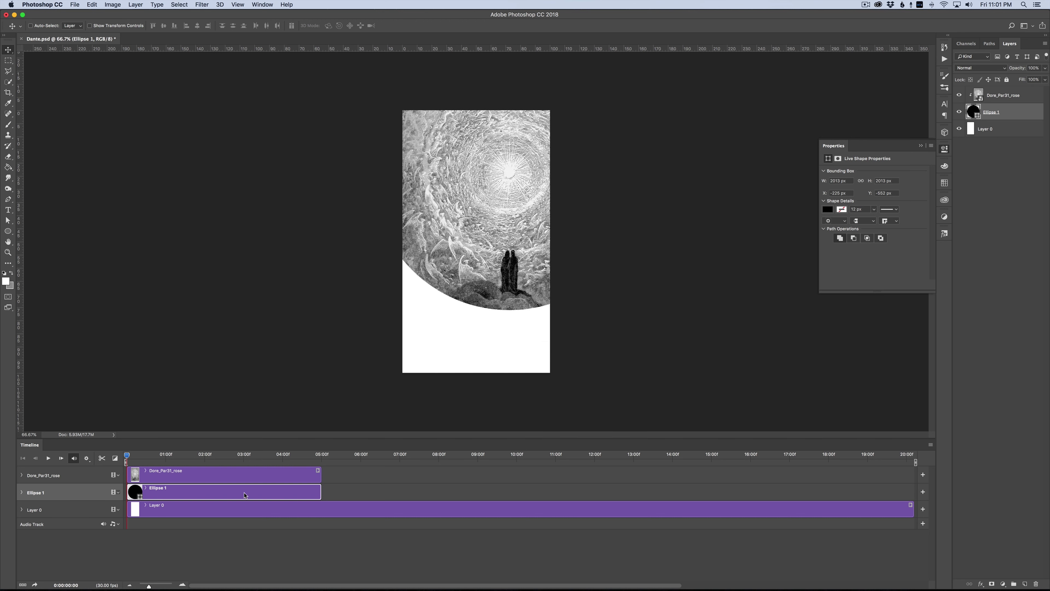
Step: Extend the Ellipse 1 and Dore_Par31_rose clips to the end of the timeline, matching Layer 0
drag(319, 492, 915, 492)
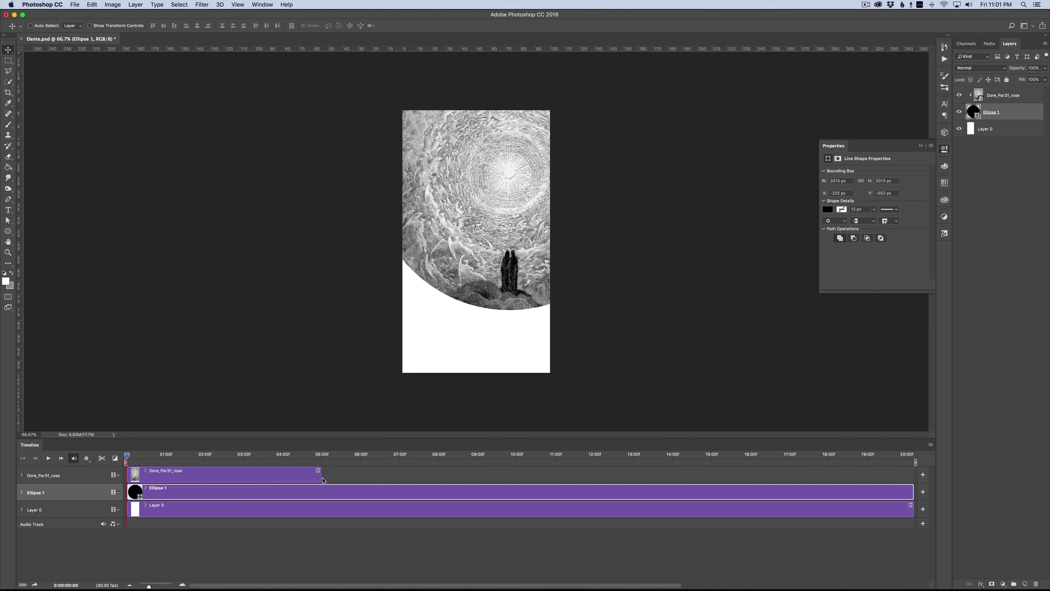
drag(323, 480, 914, 480)
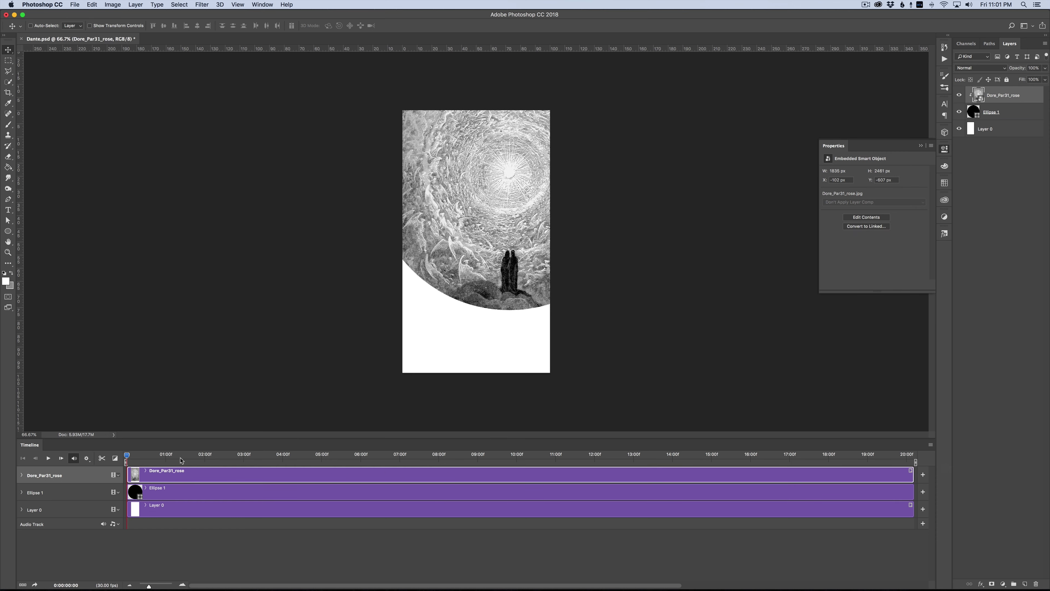
Step: Start Transform keyframing on Dore_Par31_rose at the first frame and rotate the image to about -3.9°
click(21, 475)
click(47, 487)
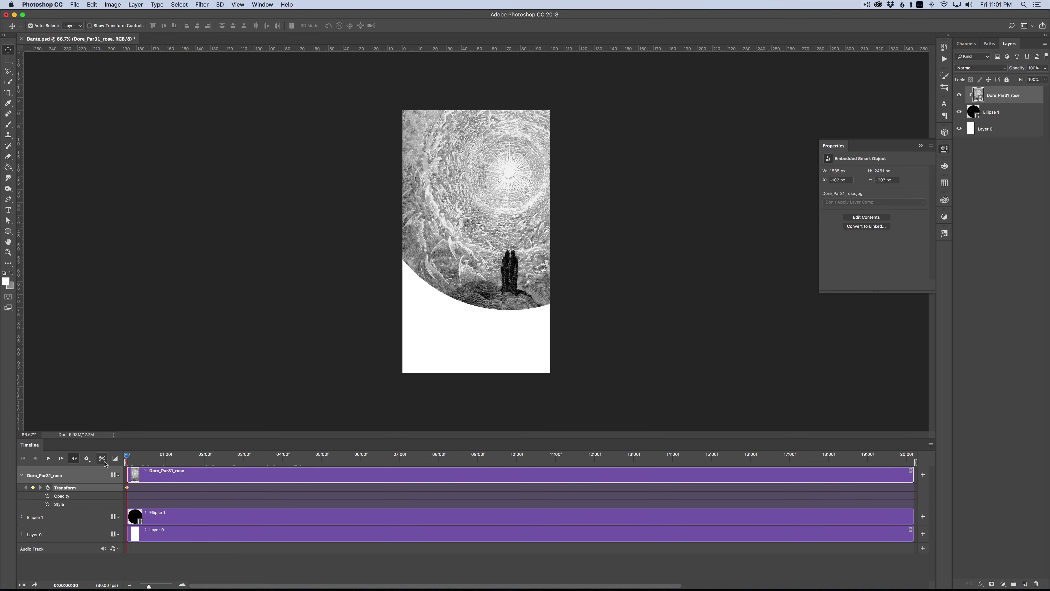
key(super+t)
drag(651, 372, 666, 365)
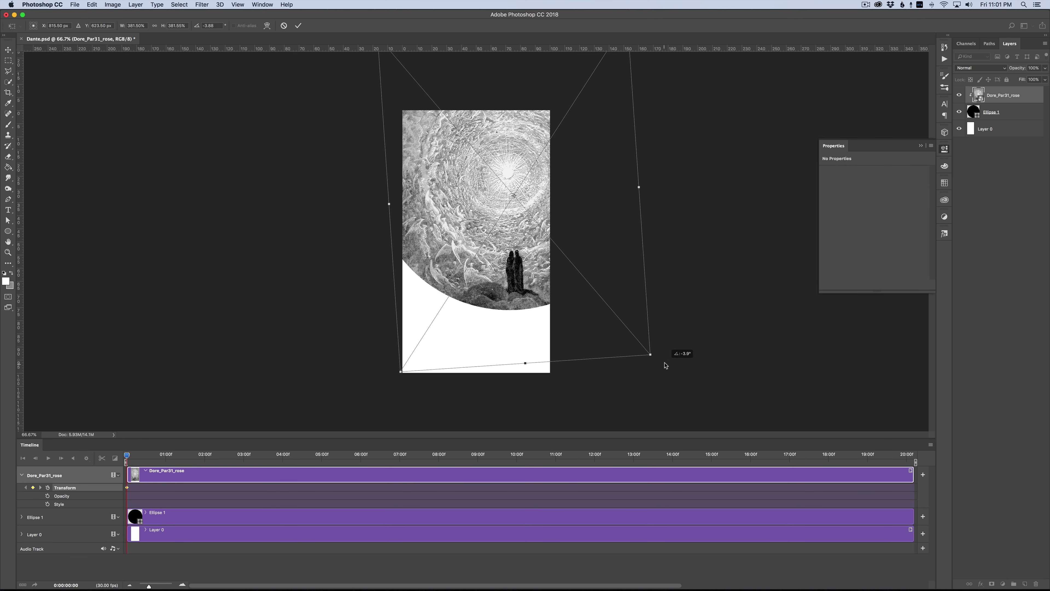
key(Return)
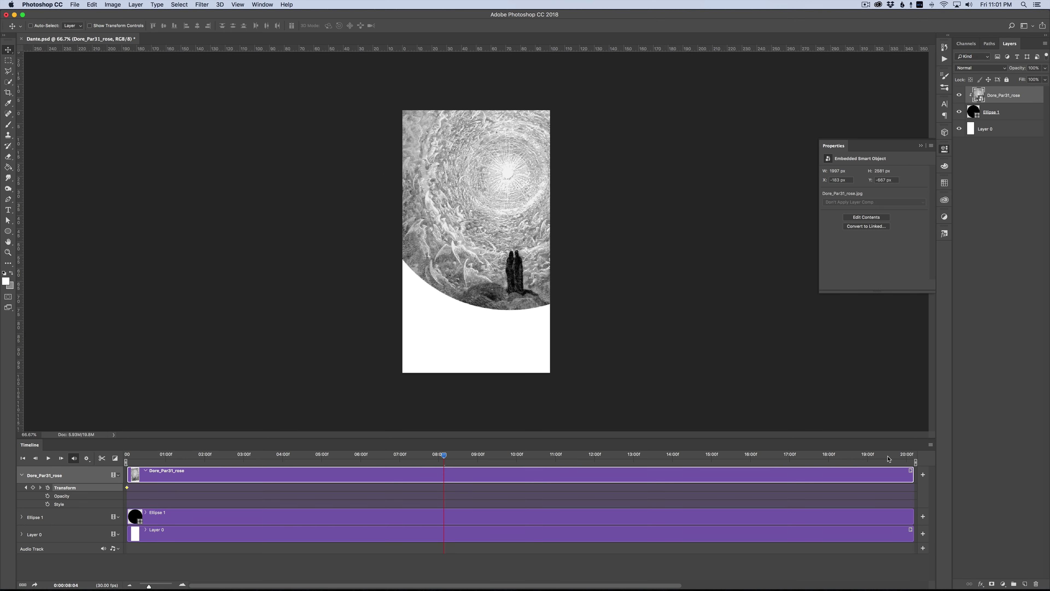
Step: At the timeline's end, recentre Dore_Par31_rose on the mask circle, rotate it to about 1.7° and enlarge it as the closing Transform keyframe
click(905, 458)
key(super+t)
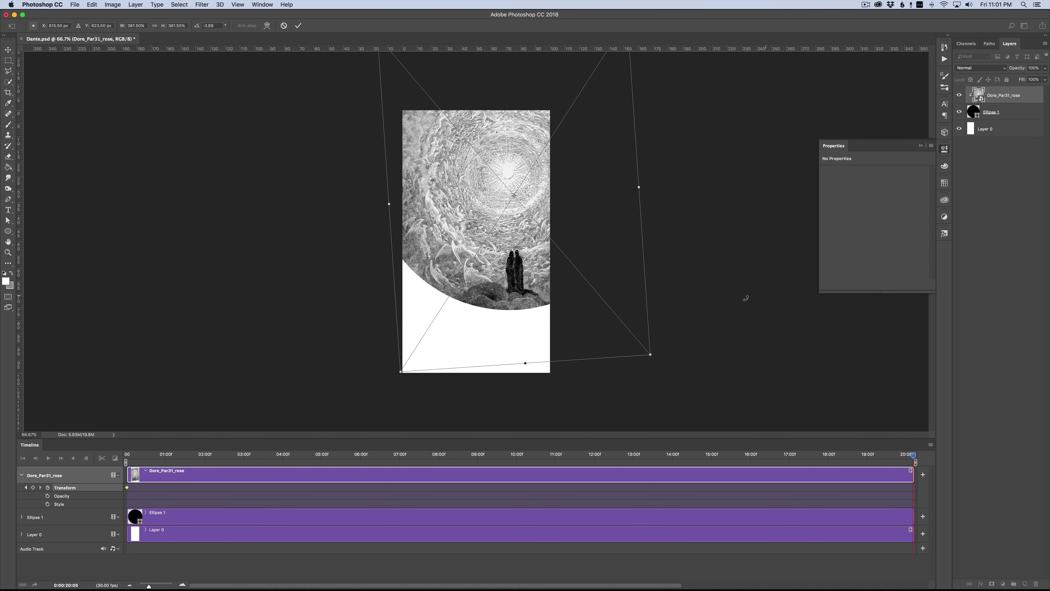
drag(514, 196, 508, 173)
drag(658, 357, 643, 367)
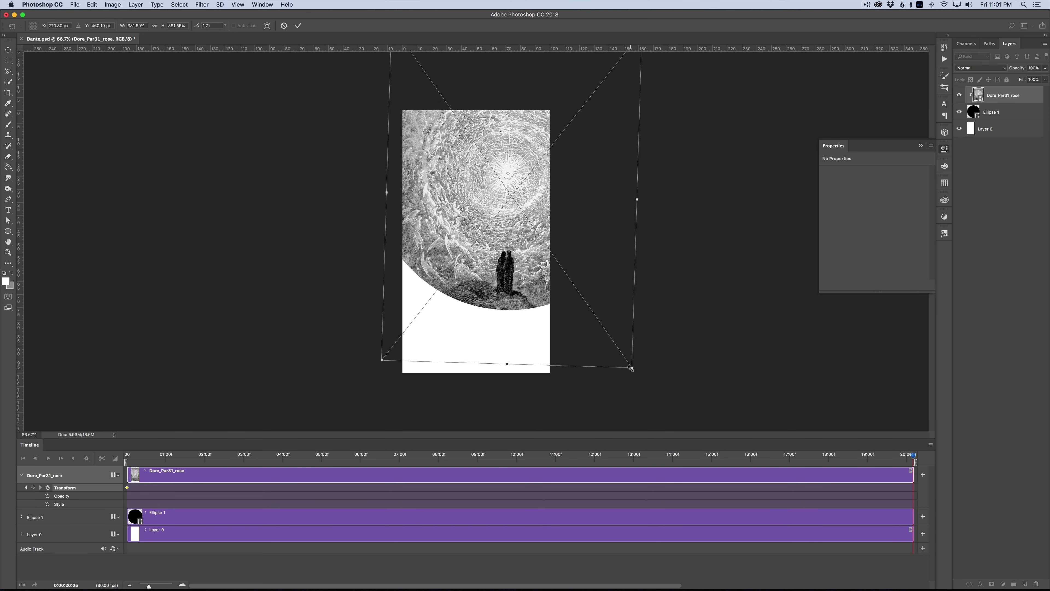
drag(631, 368, 665, 405)
key(Return)
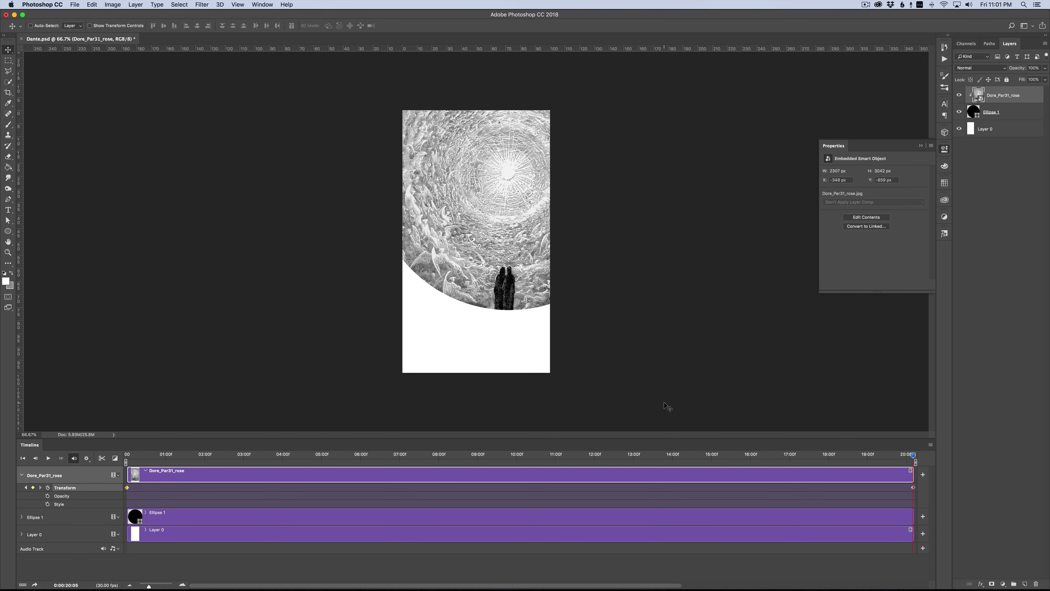
drag(512, 462, 127, 478)
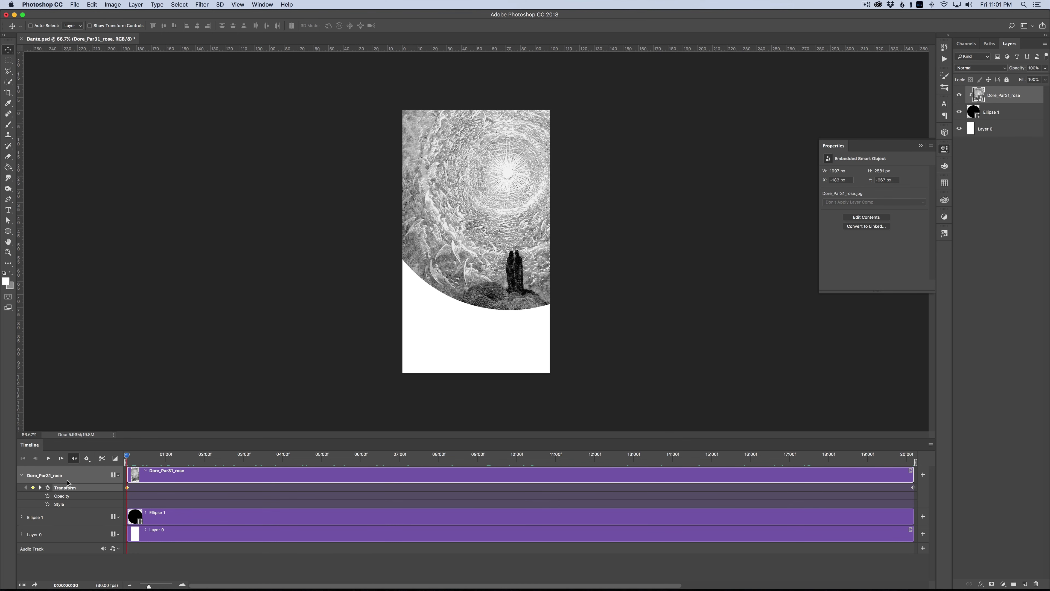
click(22, 475)
click(248, 547)
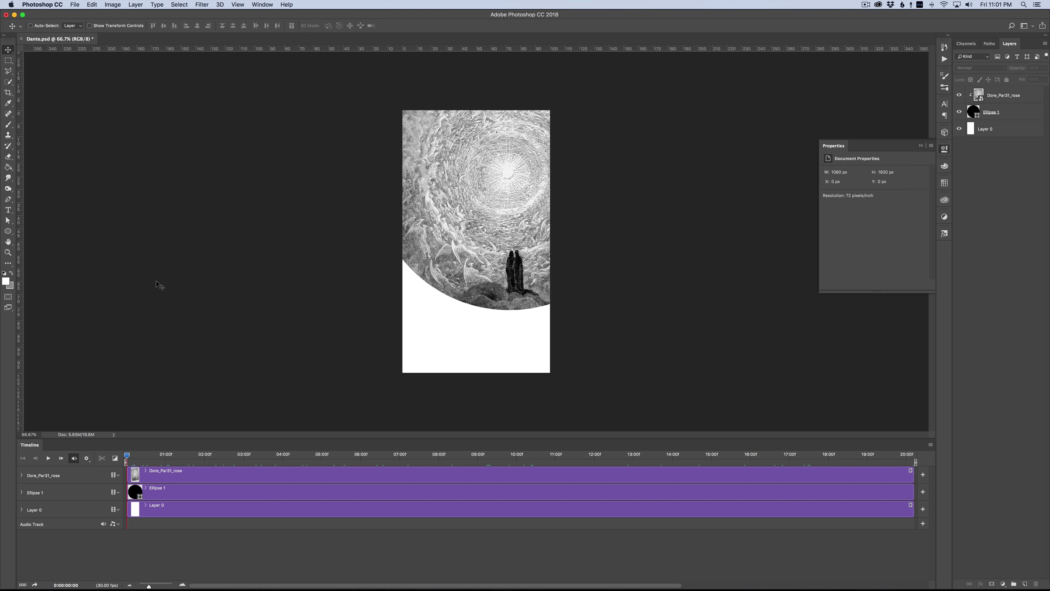
Step: Draw an unfilled circle about 691 px in diameter with a 12 px black stroke around the engraving's light burst
click(8, 231)
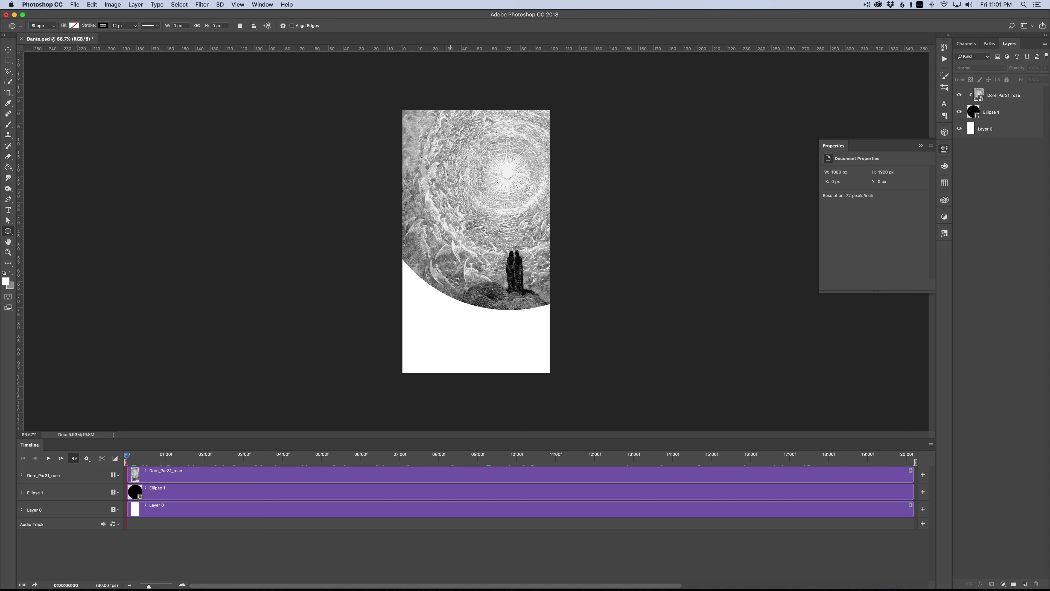
drag(446, 118, 509, 199)
key(v)
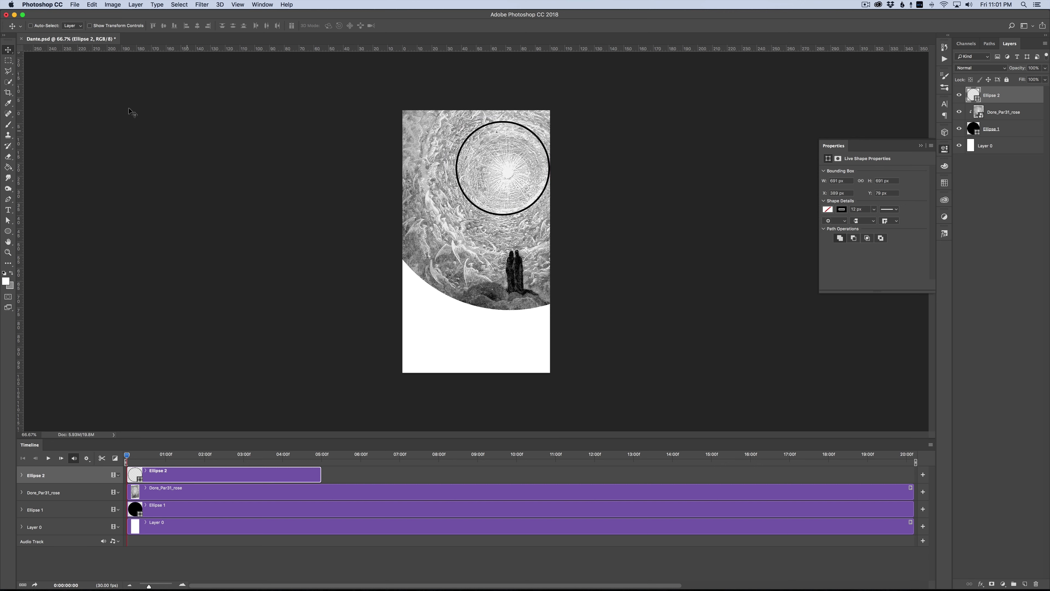
Step: Reposition the new ring so that it is centred on the light burst
key(u)
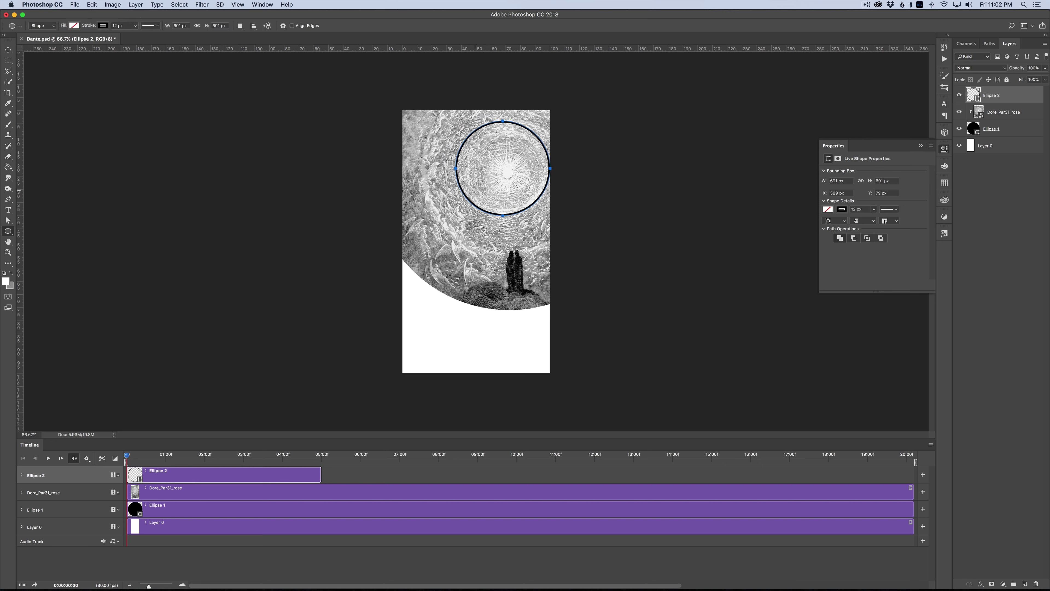
key(ctrl+t)
drag(516, 182, 517, 183)
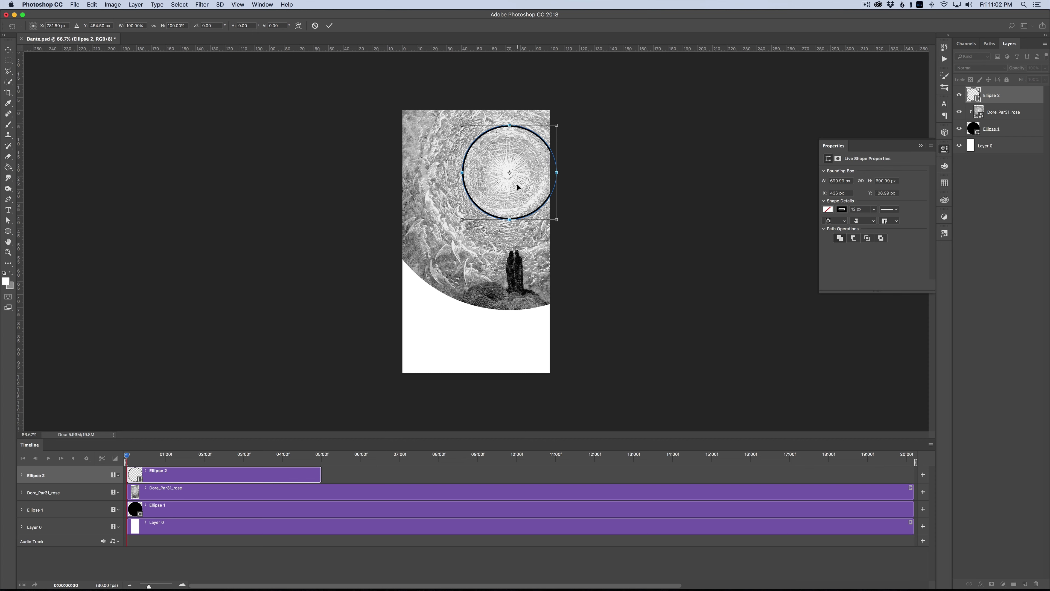
key(Left)
key(Left)
key(Left)
key(Left)
key(Left)
key(Left)
key(Left)
key(Left)
key(Left)
key(Left)
key(Return)
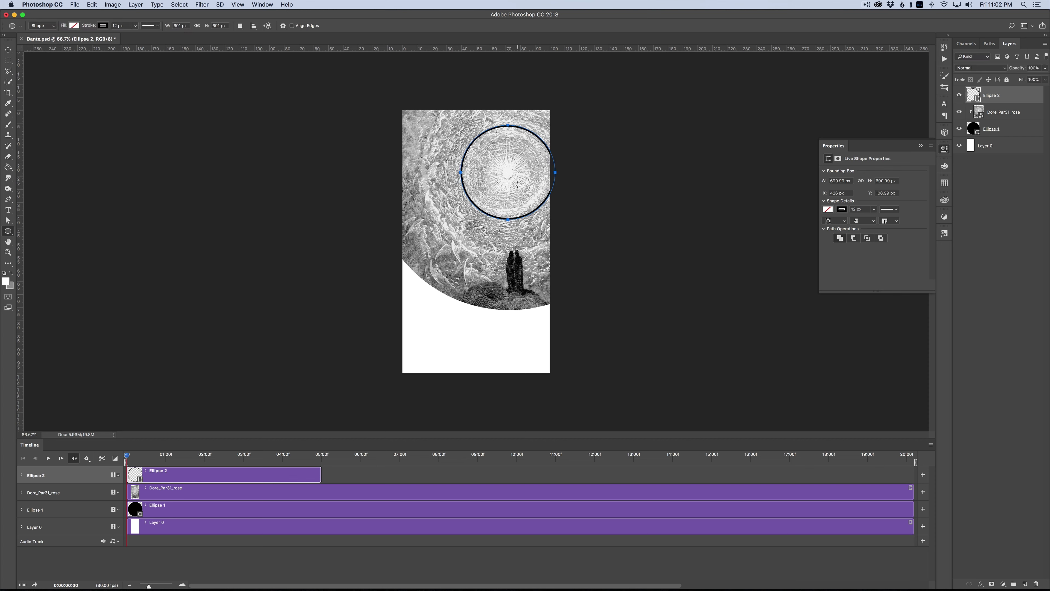
Step: Duplicate the ring twice, scaling the copies concentrically to about 926 px and 1158 px, and select all three ring layers
key(ctrl+j)
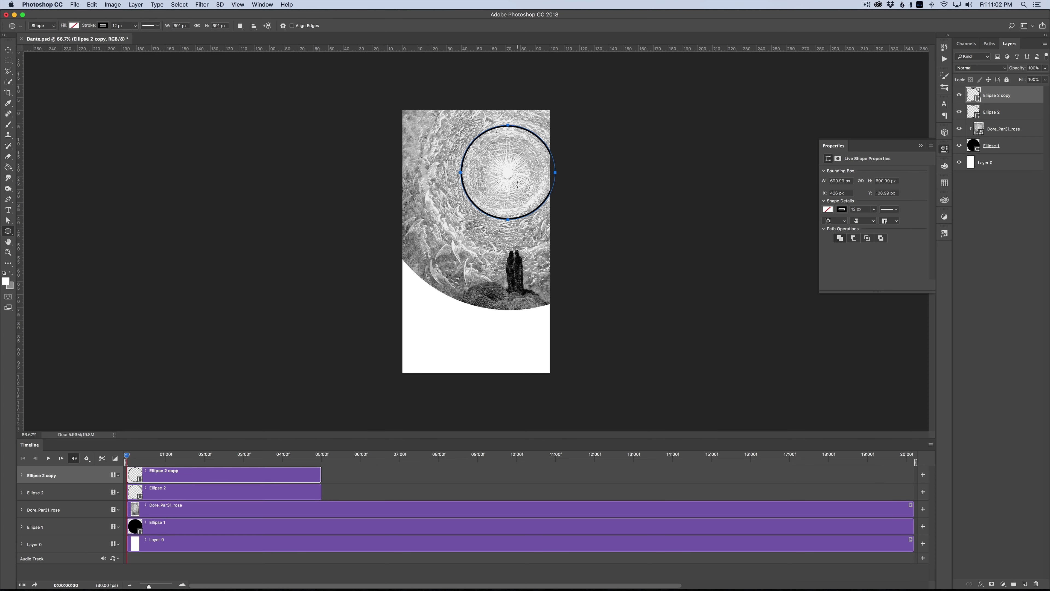
key(ctrl+t)
drag(460, 218, 445, 235)
key(Return)
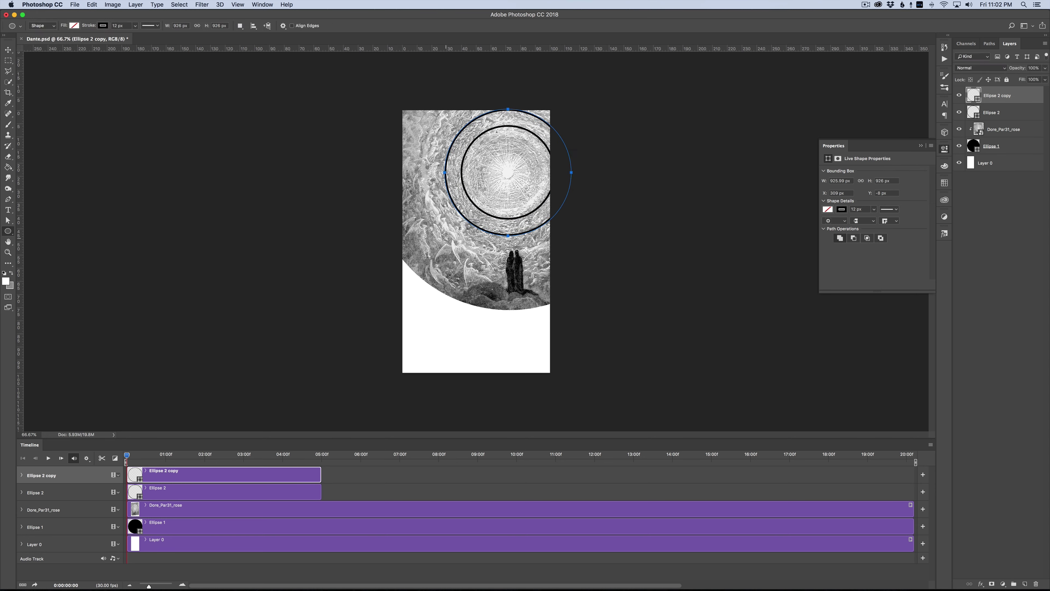
key(ctrl+j)
key(ctrl+t)
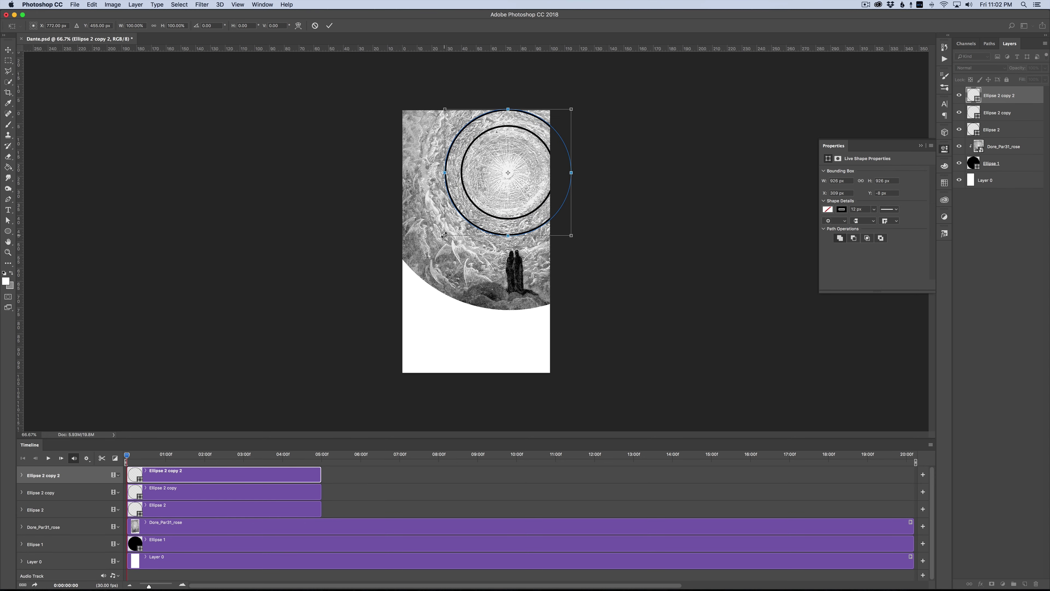
drag(443, 235, 428, 251)
key(Return)
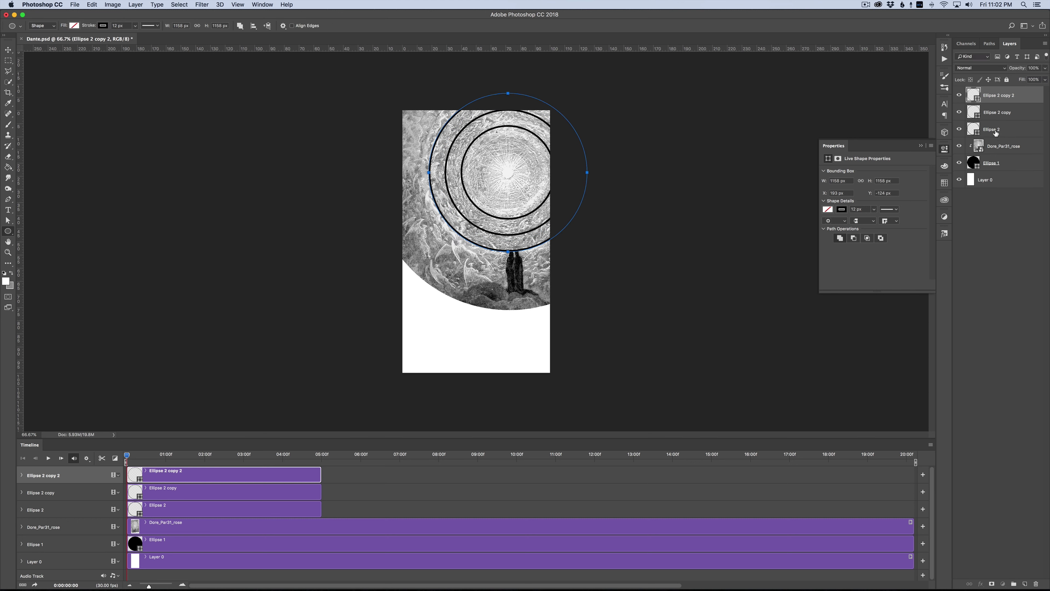
shift+click(996, 131)
key(ctrl+t)
drag(428, 253, 414, 266)
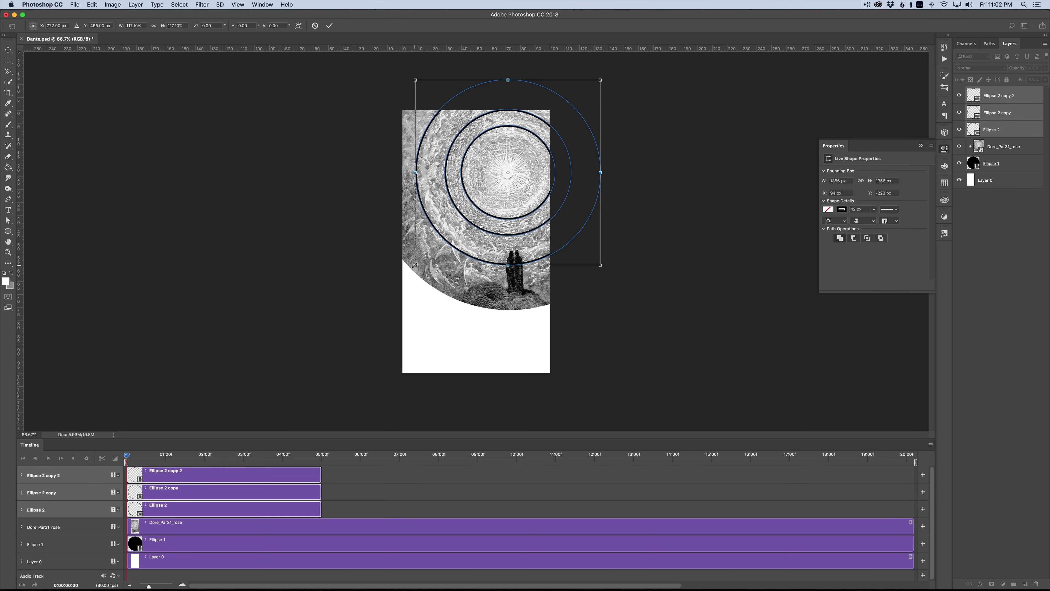
key(ctrl+z)
key(Escape)
Step: Group the three rings and enlarge the group from its centre to about 1954 px, with the outer ring just inside the mask circle's edge
key(ctrl+g)
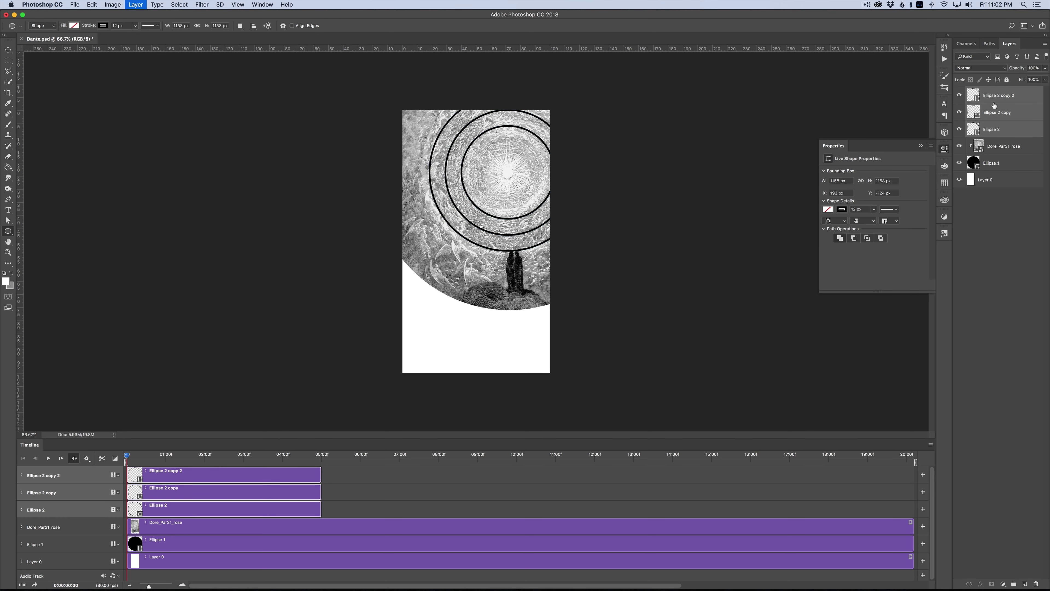
key(ctrl+t)
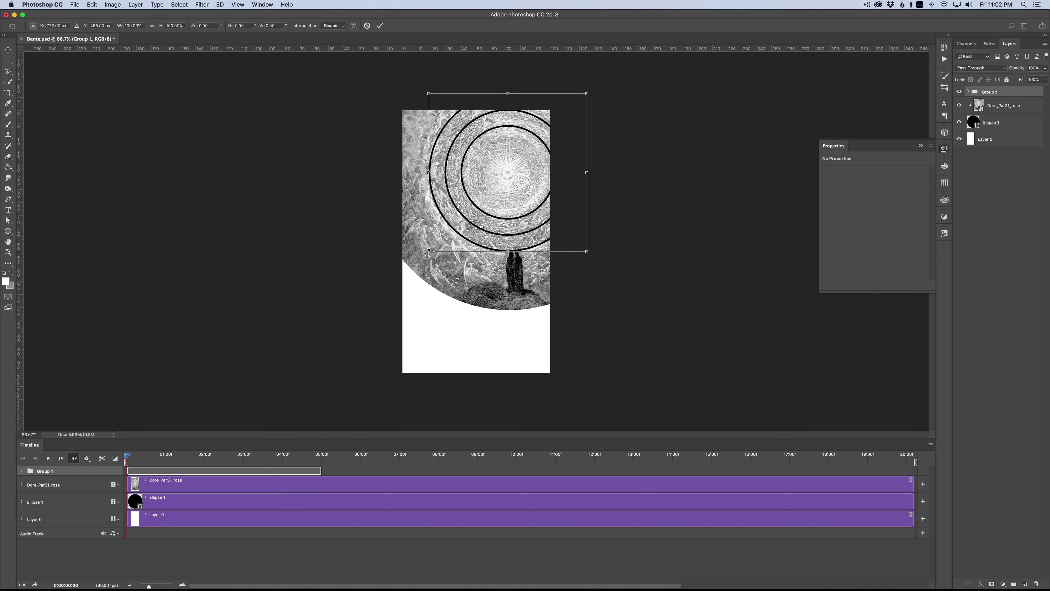
drag(428, 253, 408, 272)
key(Return)
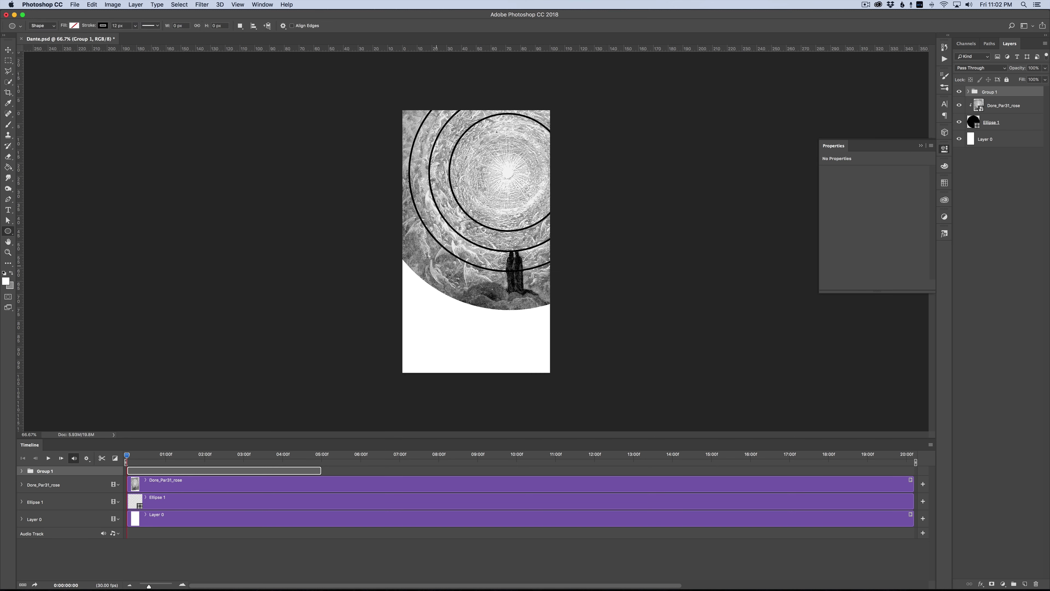
key(v)
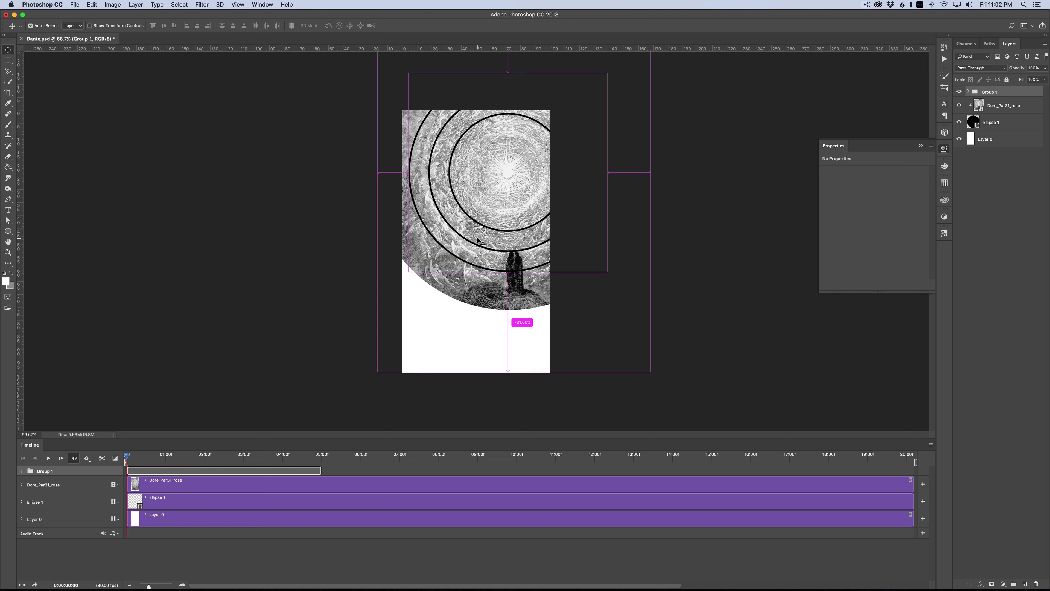
key(super+t)
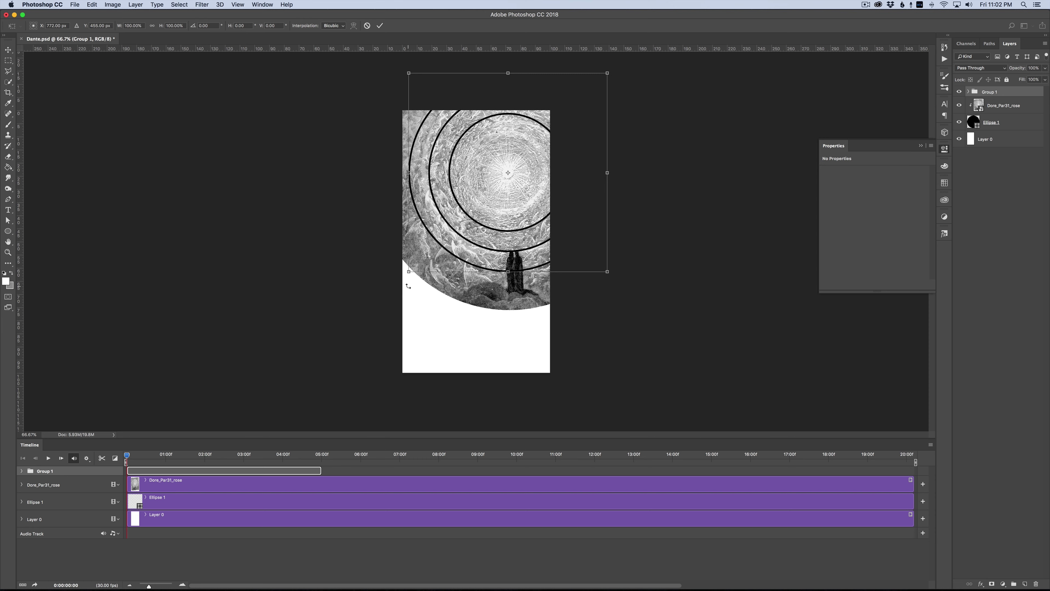
drag(409, 272, 375, 305)
key(Return)
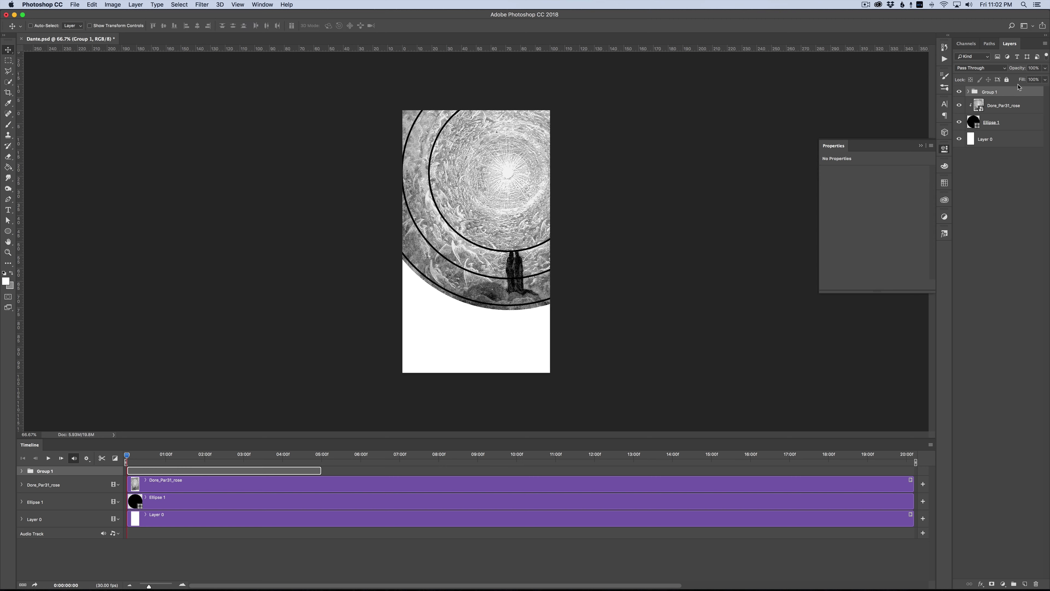
Step: Convert the ring group to a smart object and extend its clip to the end of the timeline
right_click(1009, 94)
click(967, 187)
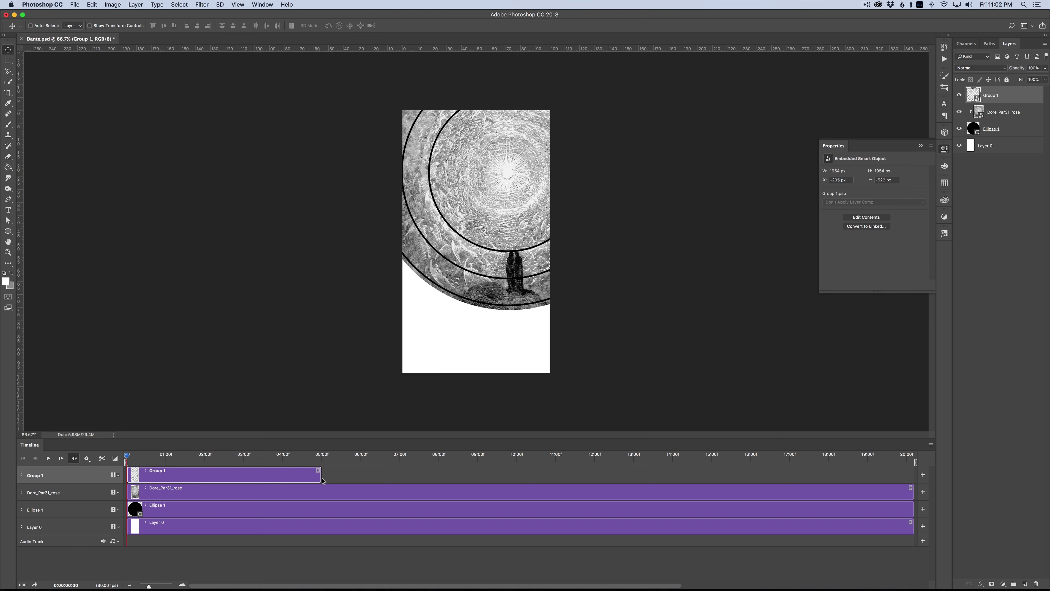
drag(330, 479, 913, 455)
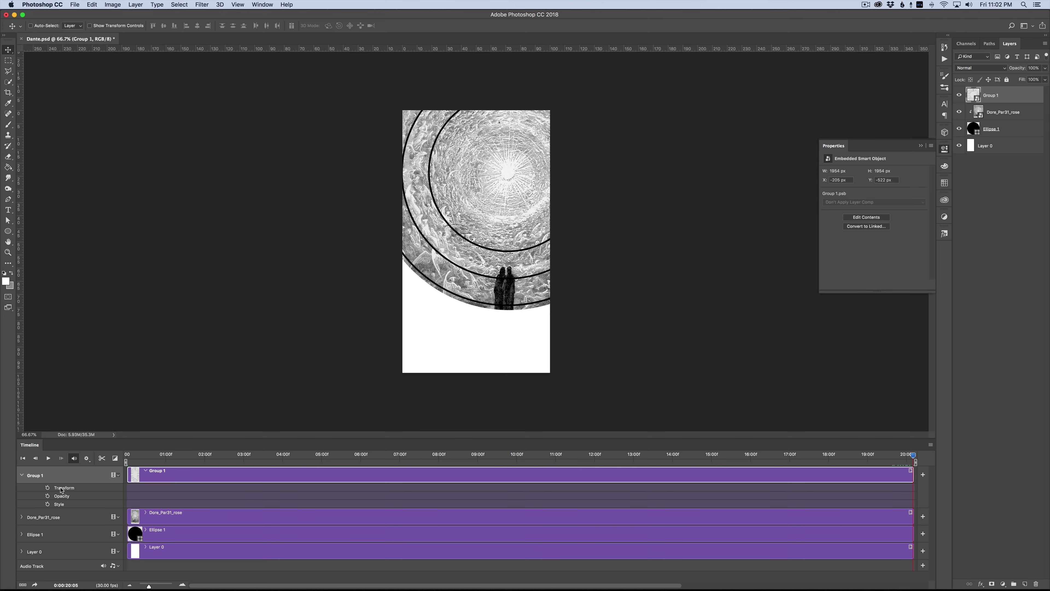
Step: Keyframe Group 1's Transform at the timeline's end, and at the first frame scale the rings down from their centre to about 1655 px
click(47, 487)
drag(773, 454, 488, 453)
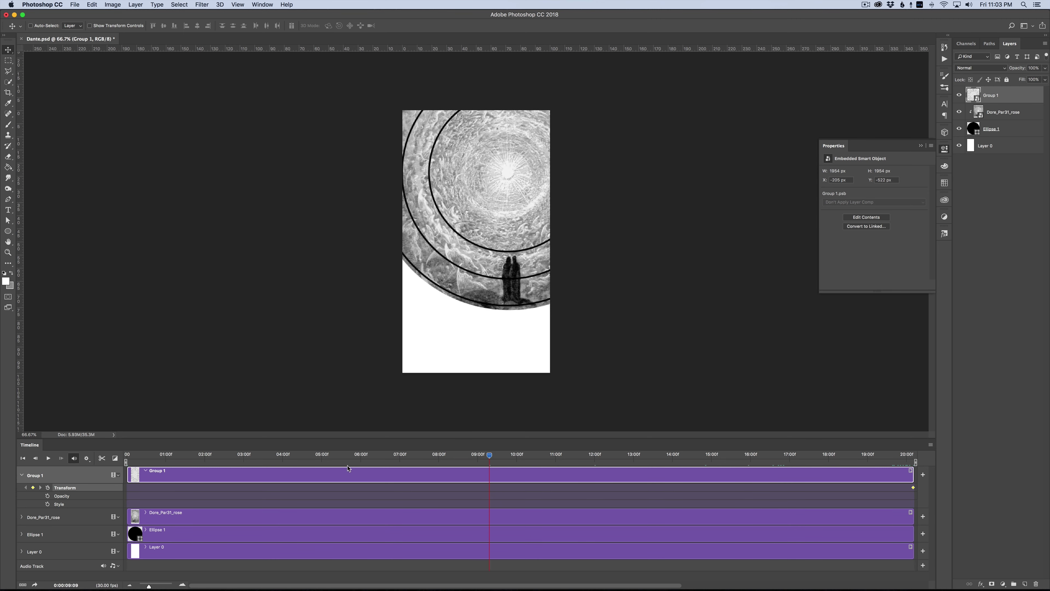
key(Home)
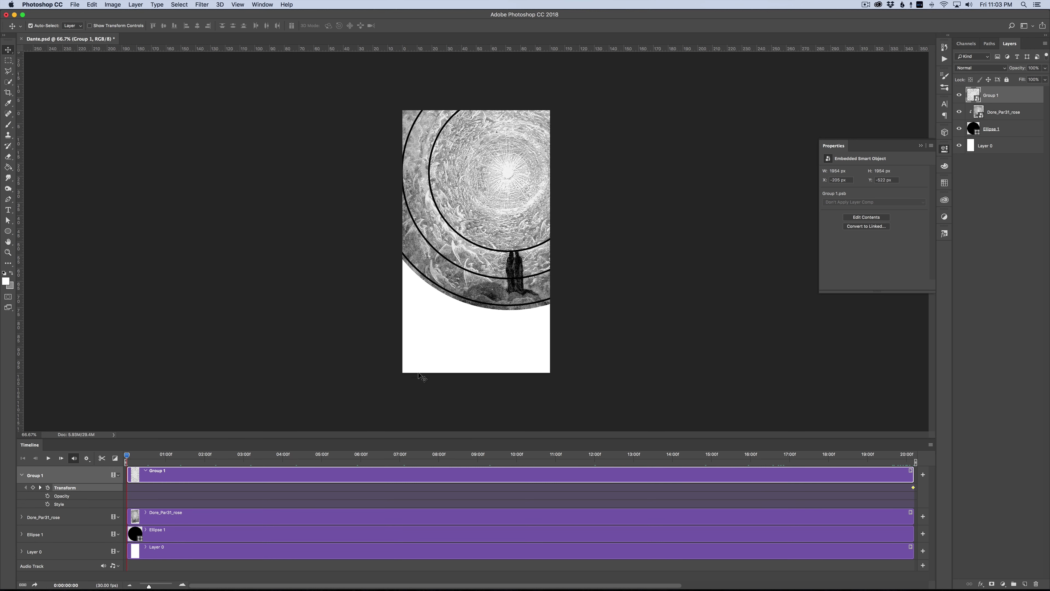
key(super+t)
drag(641, 306, 620, 285)
key(Return)
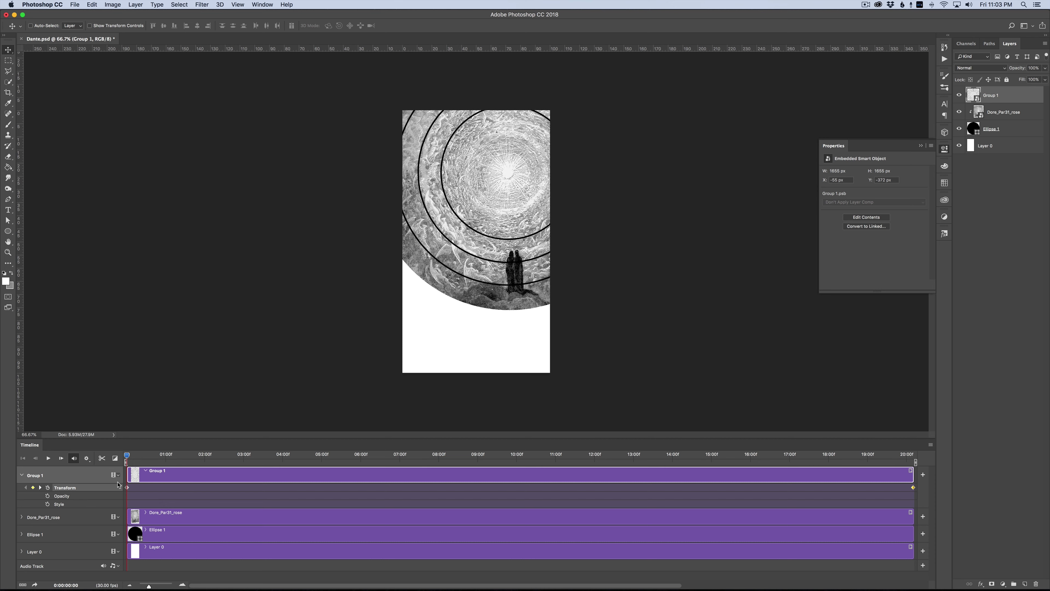
Step: Preview the ring animation, and at the first frame scale the rings down from their centre to about 1369 px
key(space)
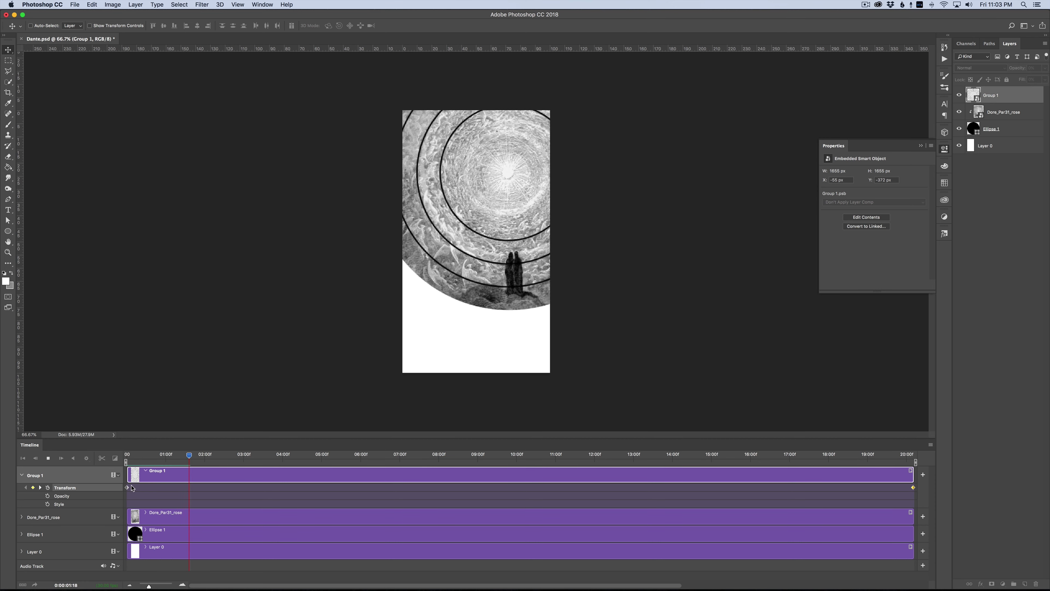
key(space)
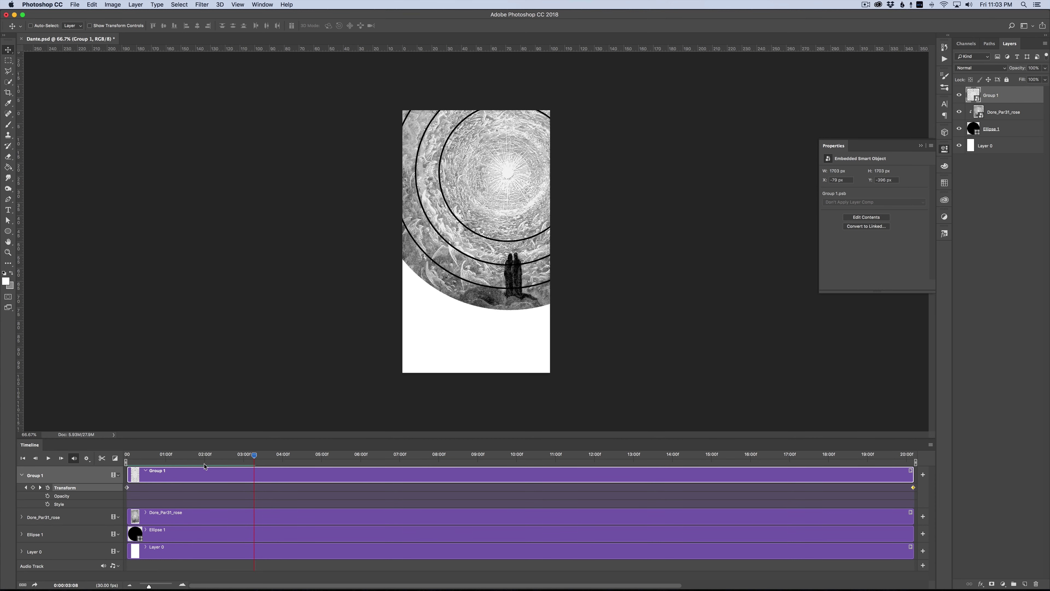
key(Home)
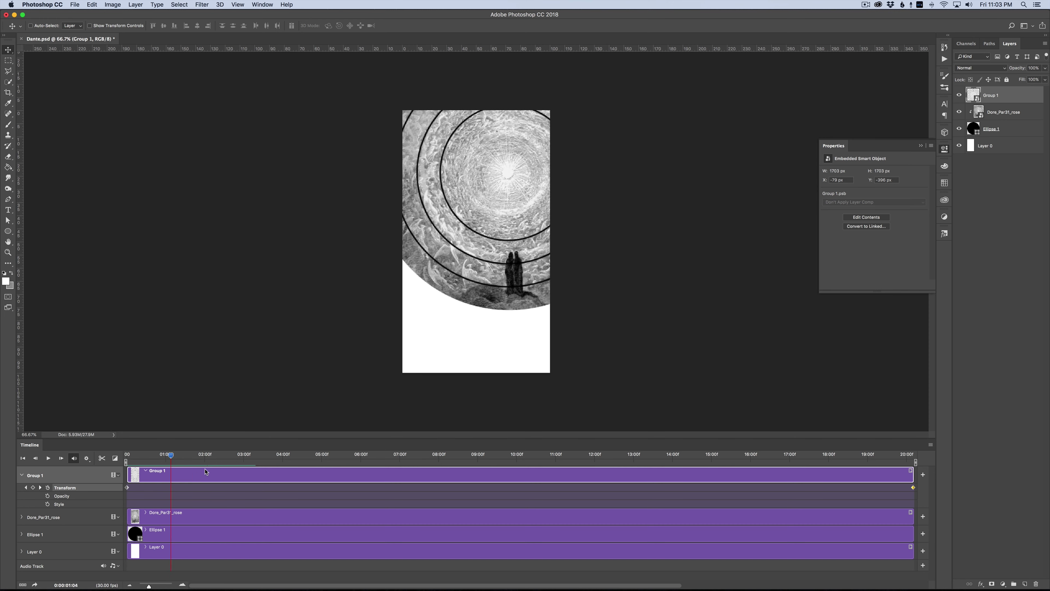
key(super+t)
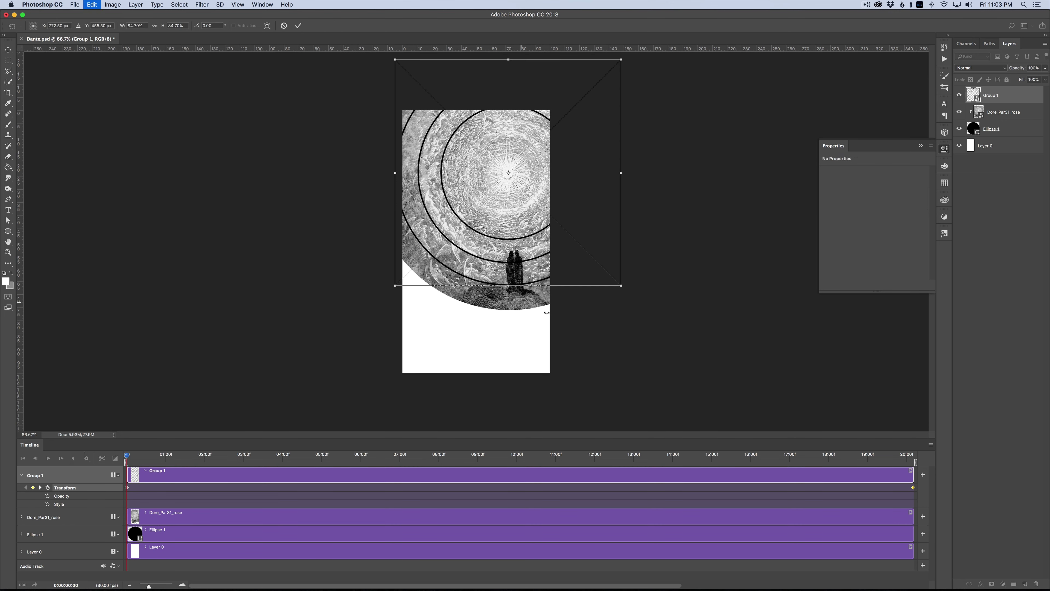
drag(623, 286, 604, 269)
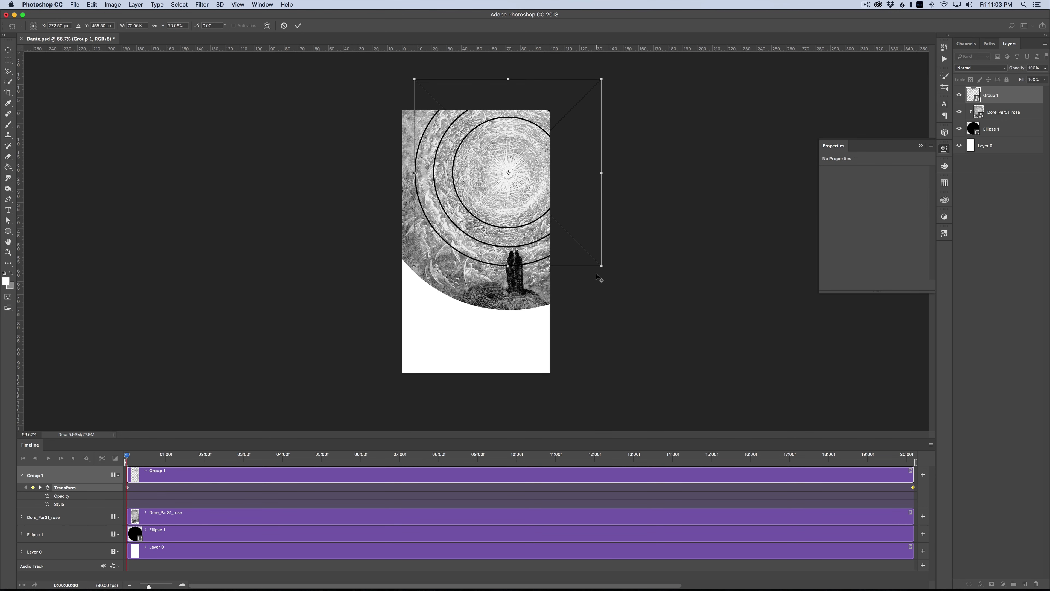
key(Return)
drag(145, 462, 99, 515)
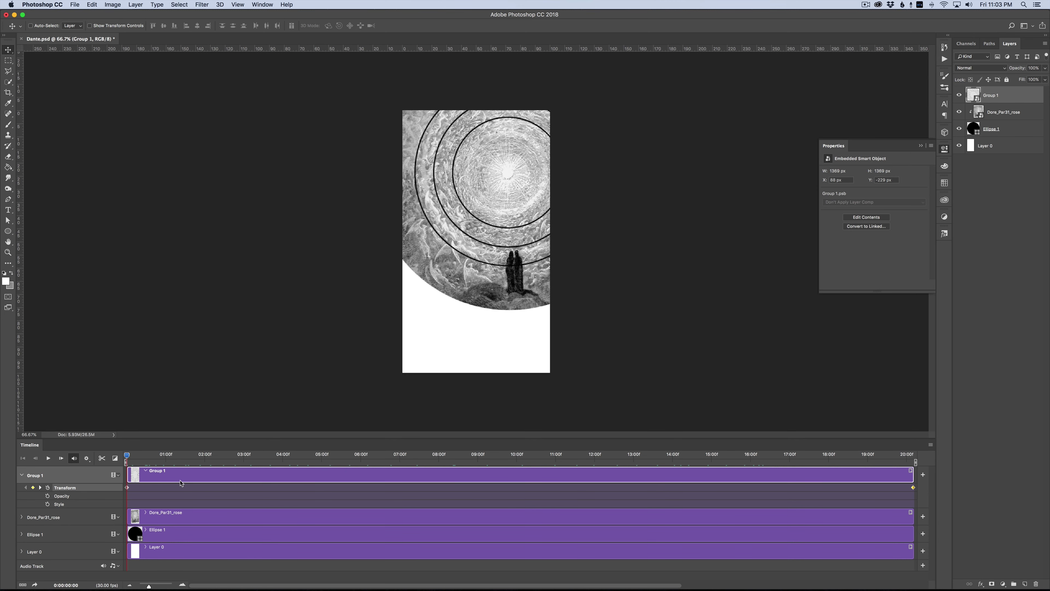
Step: Collapse Group 1's timeline properties and rename the layer to Rings
click(24, 475)
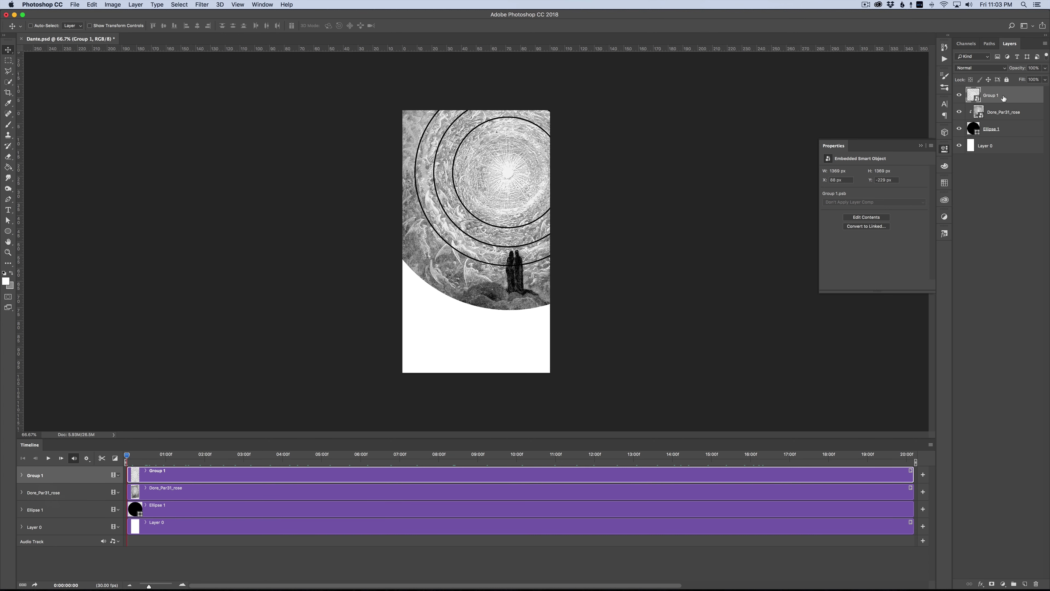
text(Rings)
key(Return)
click(382, 579)
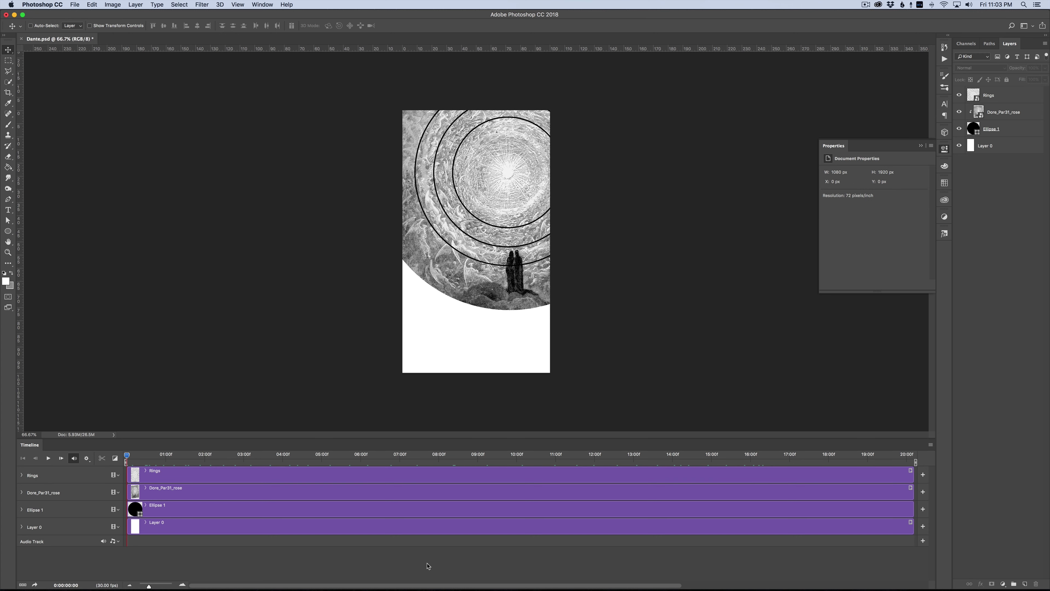
Step: Add a linear pink-to-orange Gradient Overlay to the Rings layer with its angle set to 0°
double_click(1009, 101)
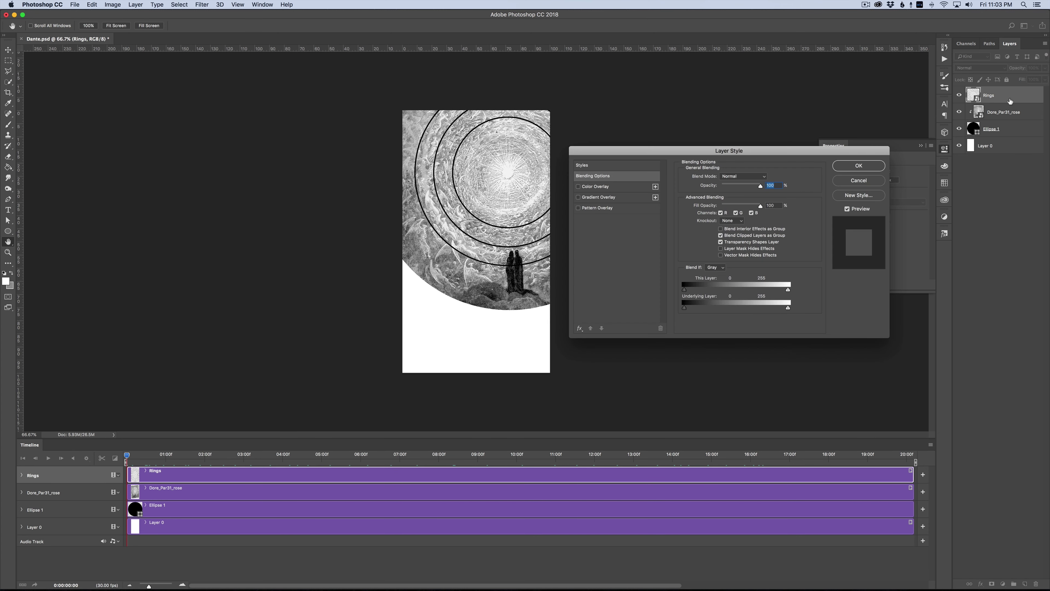
click(594, 198)
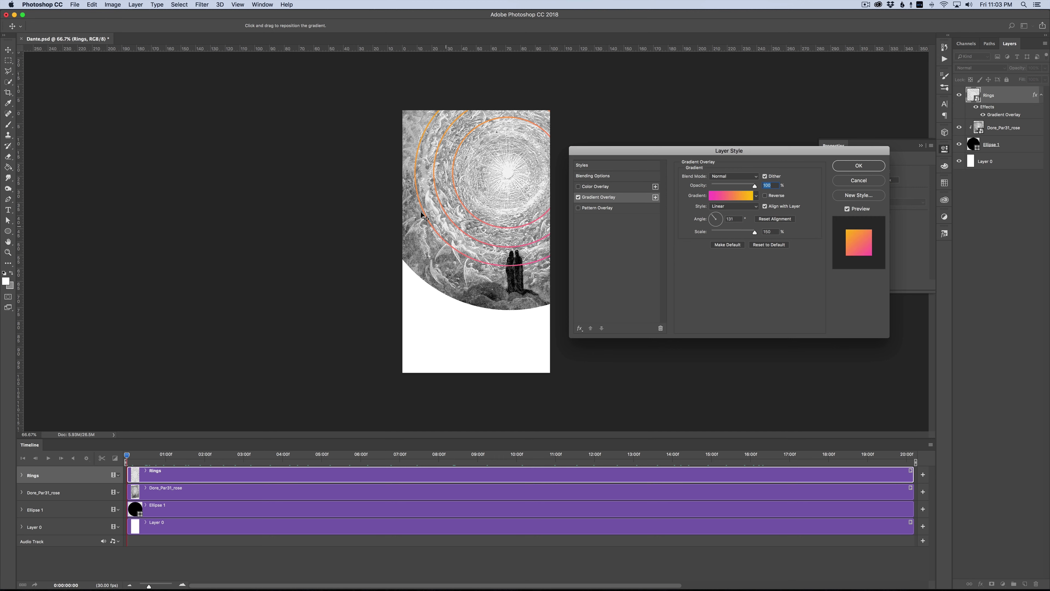
click(734, 220)
text(0)
key(Return)
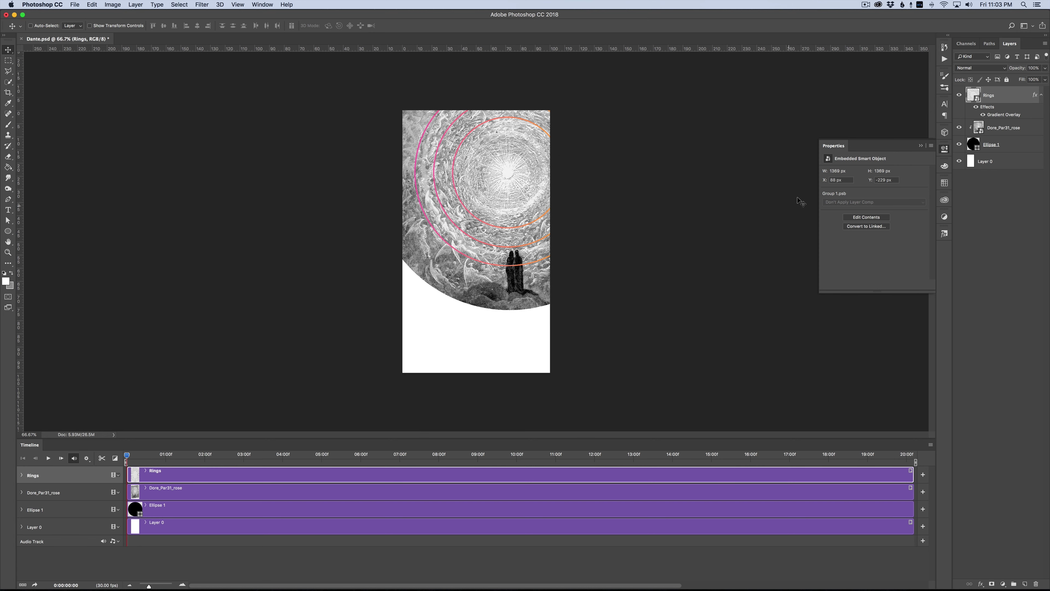
Step: Keyframe the Rings layer's Style at the first frame, set the gradient angle to 359° at the timeline's end, and preview the rotation
click(22, 475)
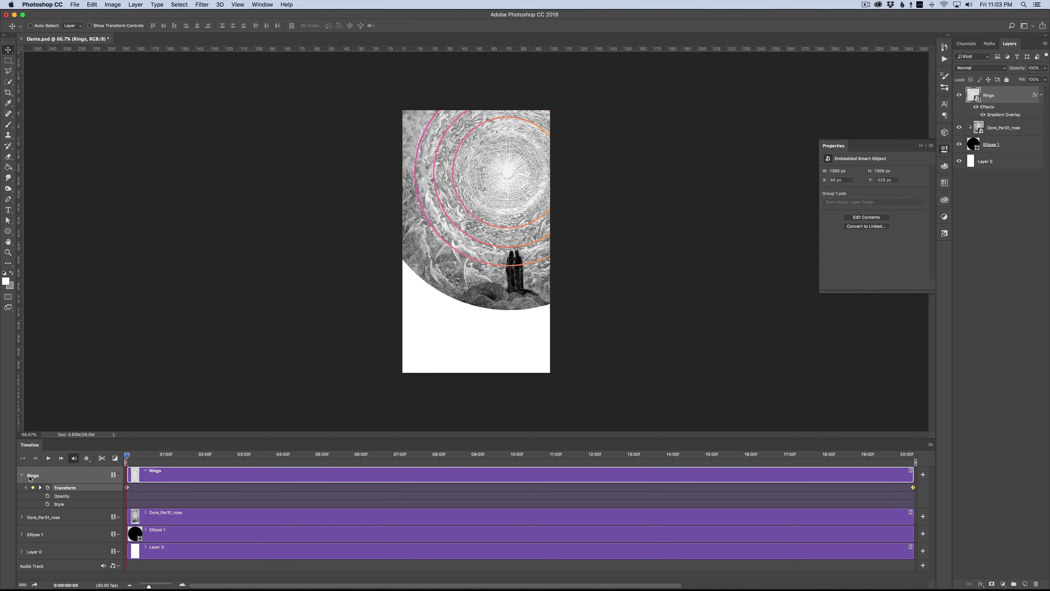
click(47, 504)
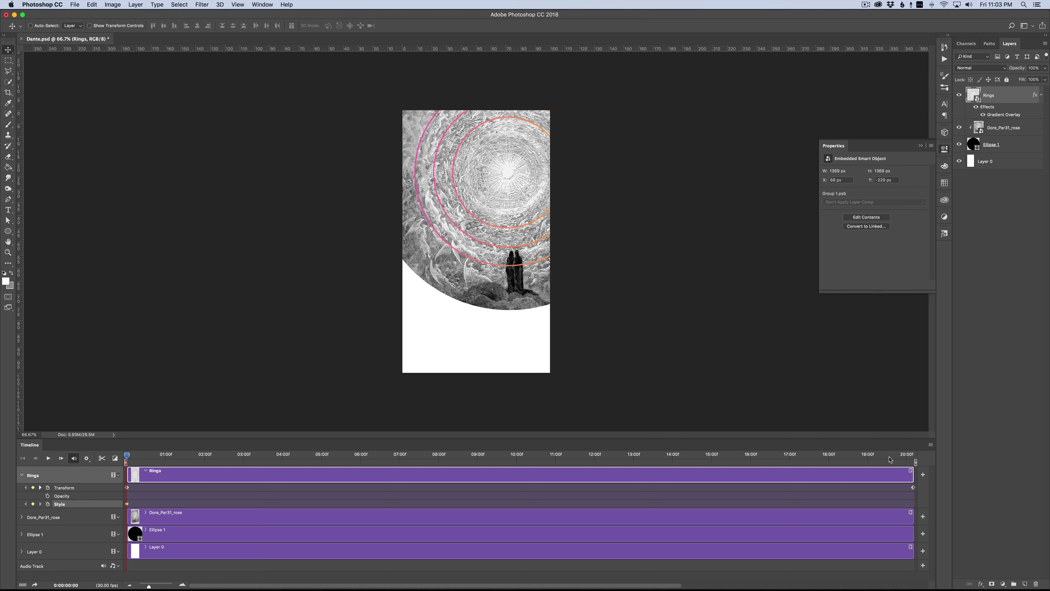
drag(889, 459, 912, 456)
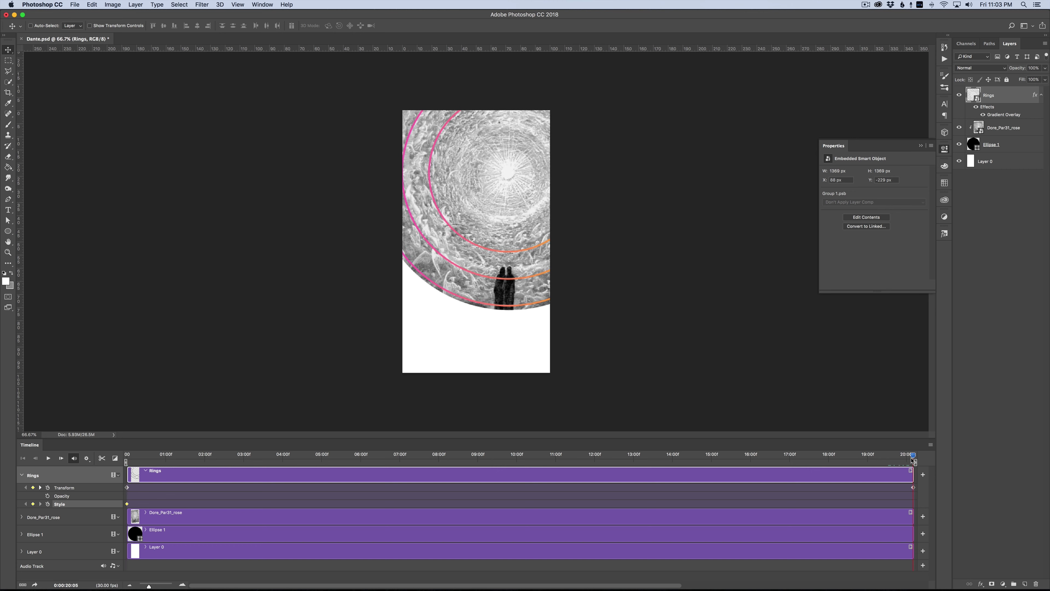
double_click(999, 115)
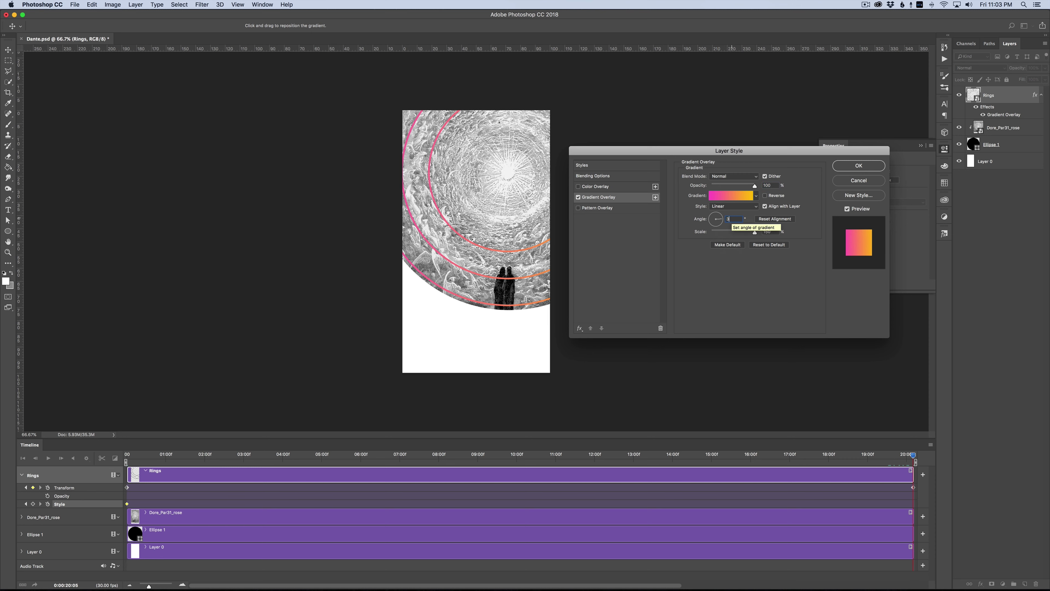
text(59)
key(Return)
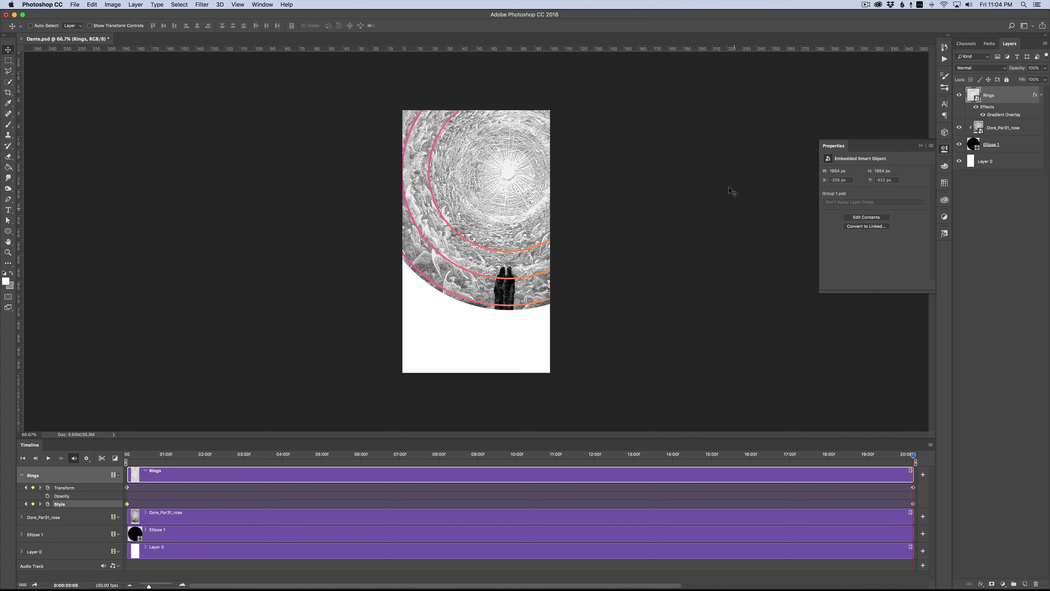
key(space)
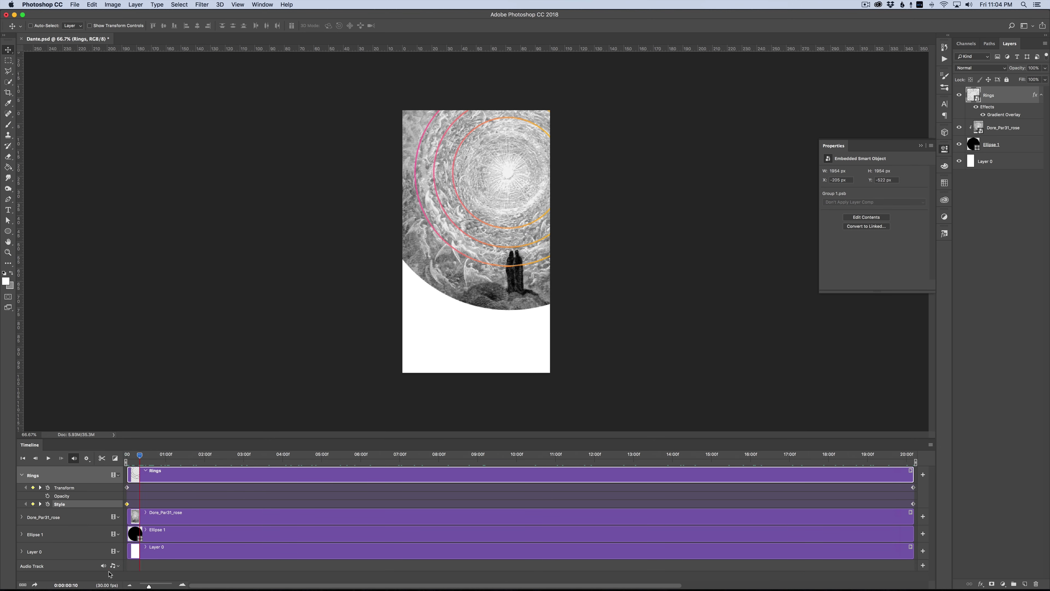
key(space)
click(21, 475)
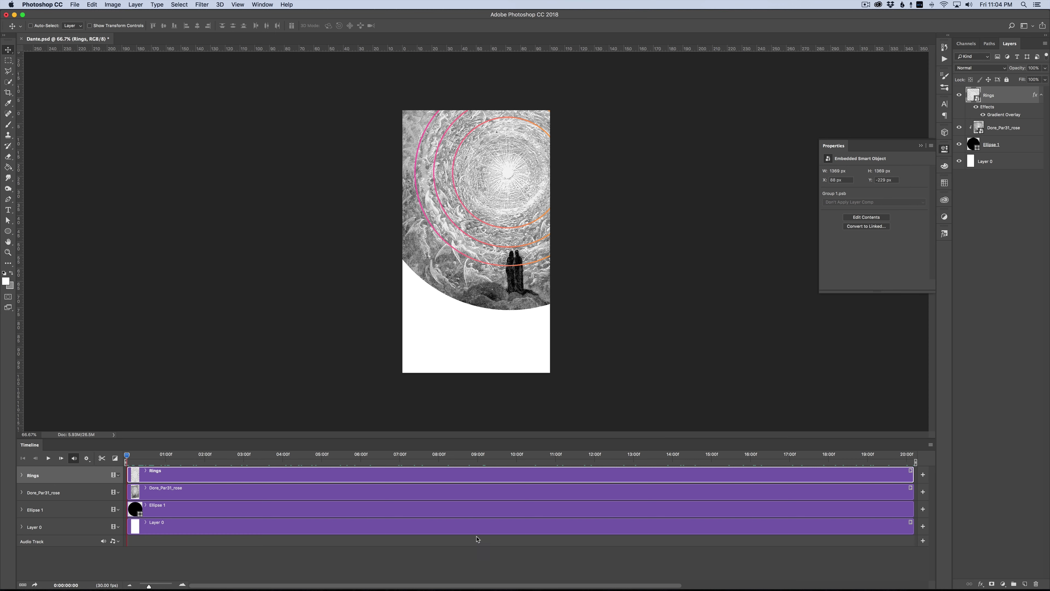
click(416, 504)
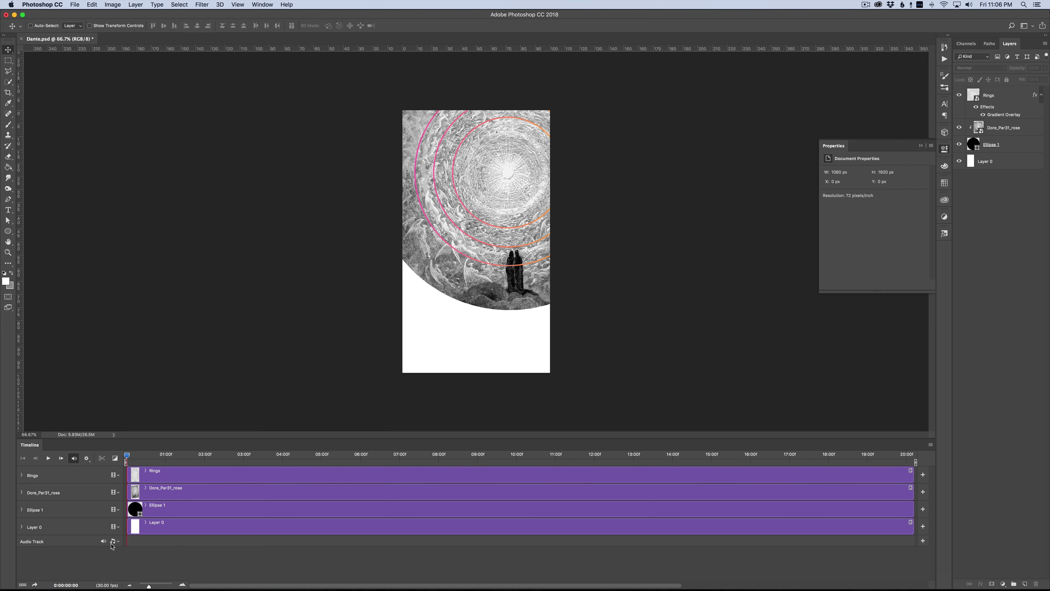
Step: Add Dante_mixdown.wav to the audio track and shift the clip slightly later so it ends with the video layers
click(118, 542)
click(132, 540)
click(436, 52)
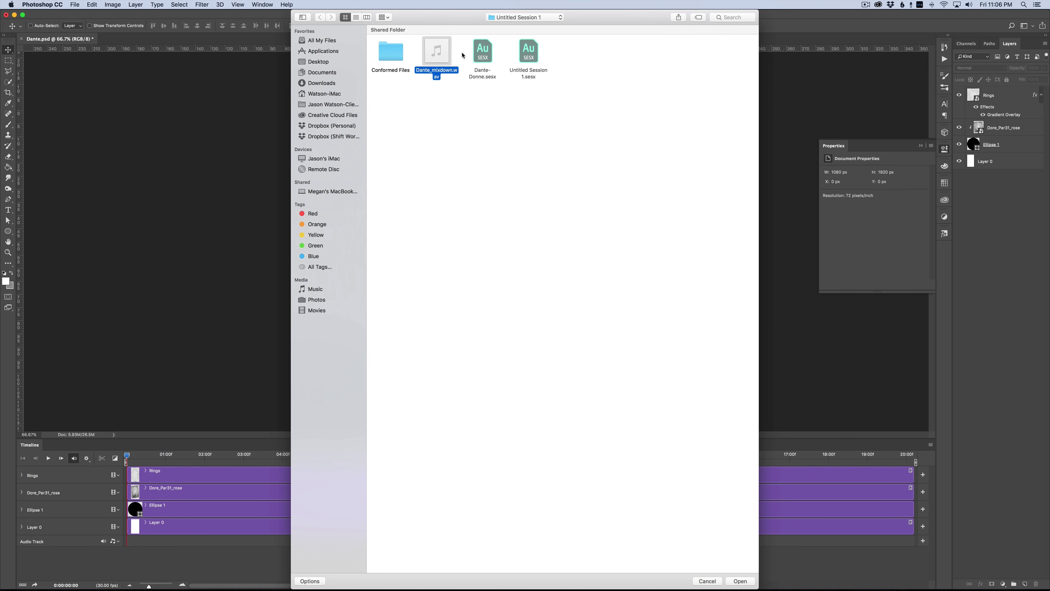
key(Return)
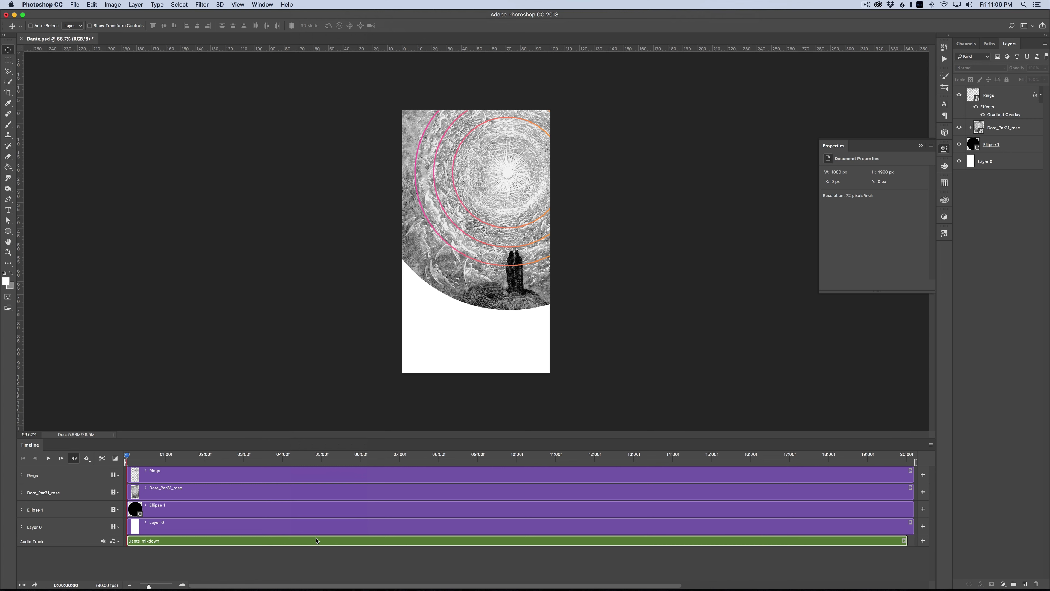
drag(307, 541, 312, 541)
click(185, 564)
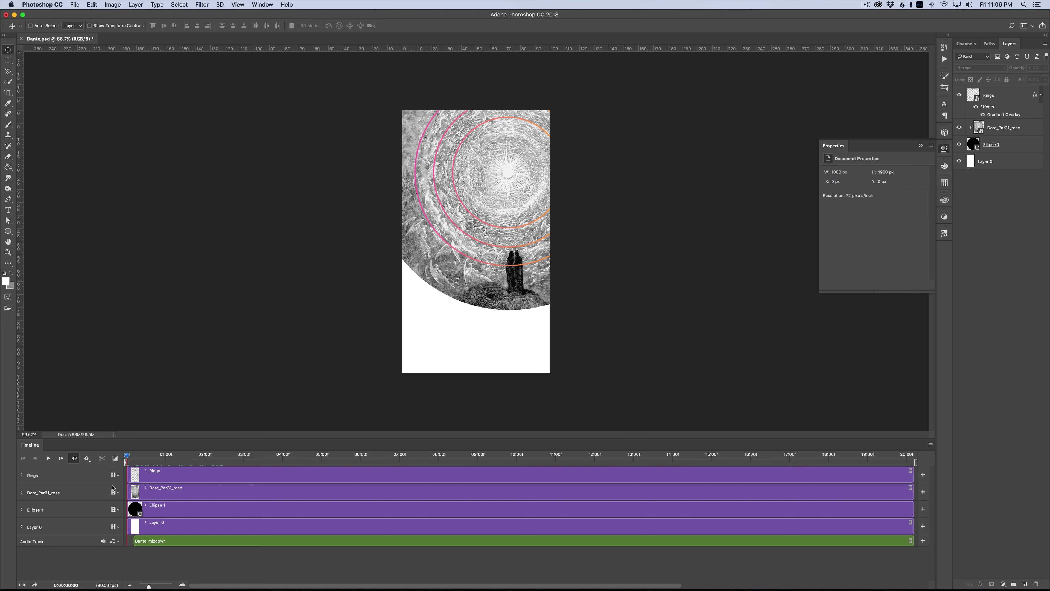
Step: Park the playhead at frame 13 and place a vertical guide near the canvas's left edge and a horizontal guide below the circle
key(space)
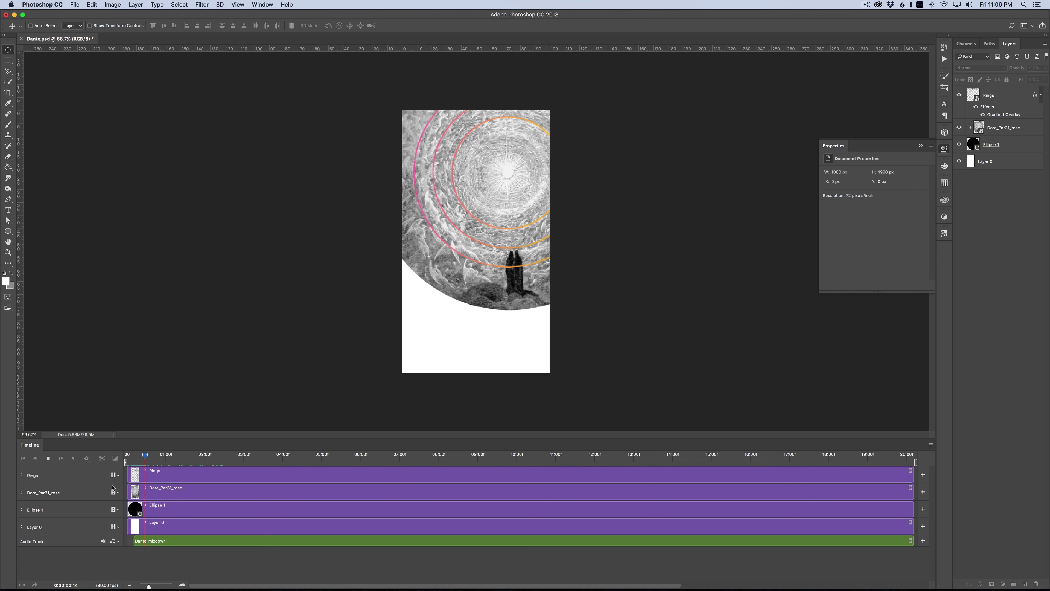
drag(170, 461, 142, 461)
drag(21, 366, 418, 374)
drag(445, 50, 443, 320)
Step: Add the text line "LIKE THE GEOMETER" below the circle and align its top-left corner to the guide intersection
key(t)
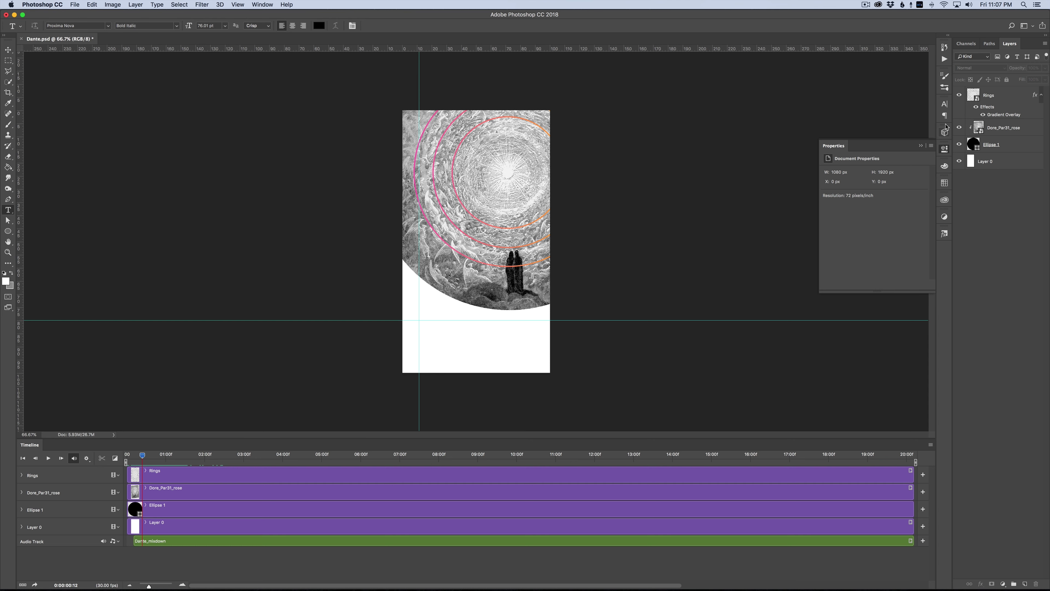
click(944, 104)
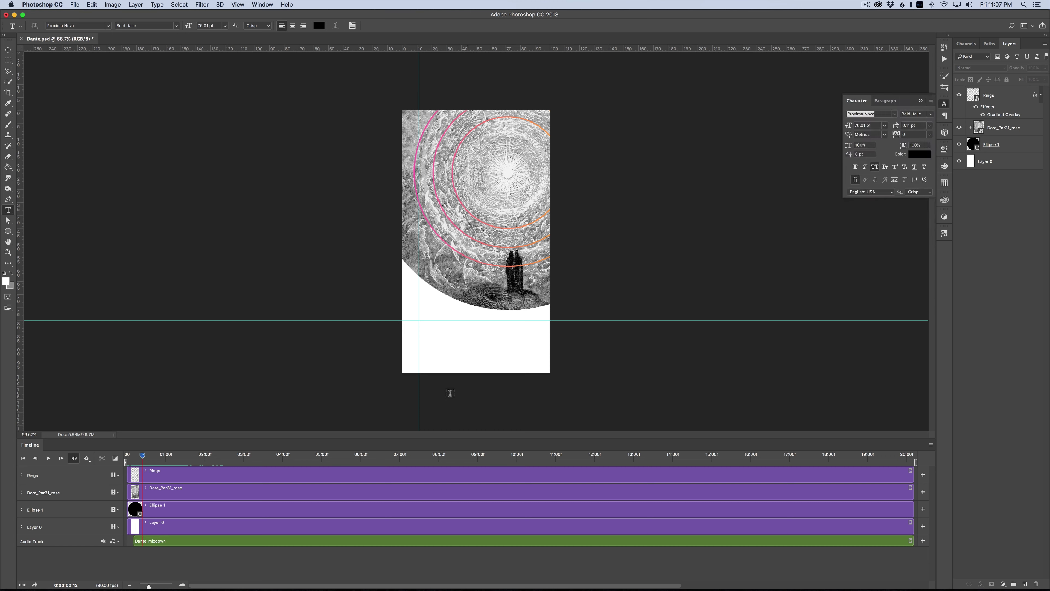
click(428, 333)
text(LI)
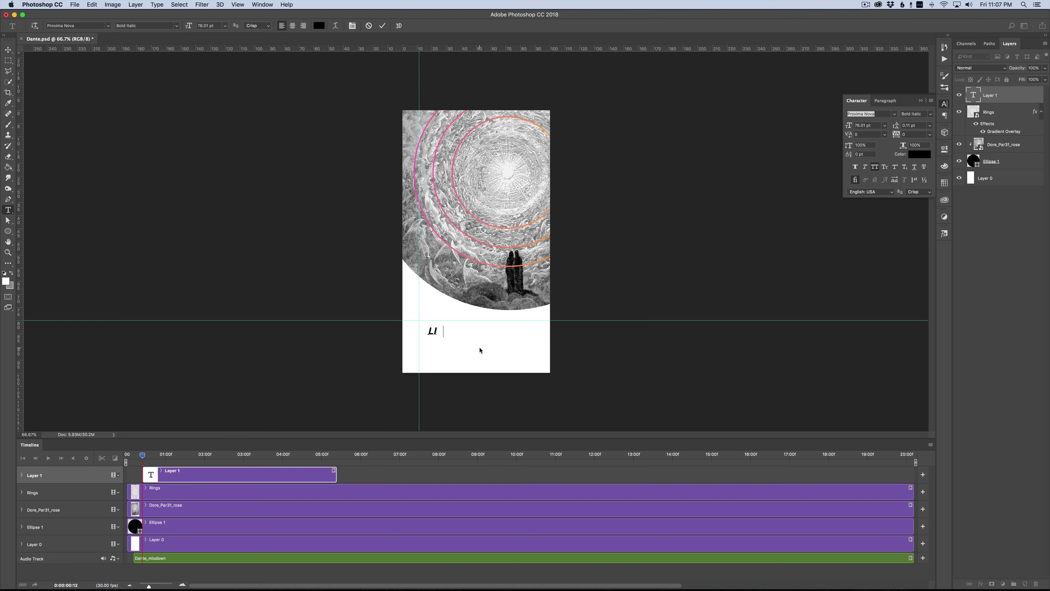
text(KE THE GEOMETER)
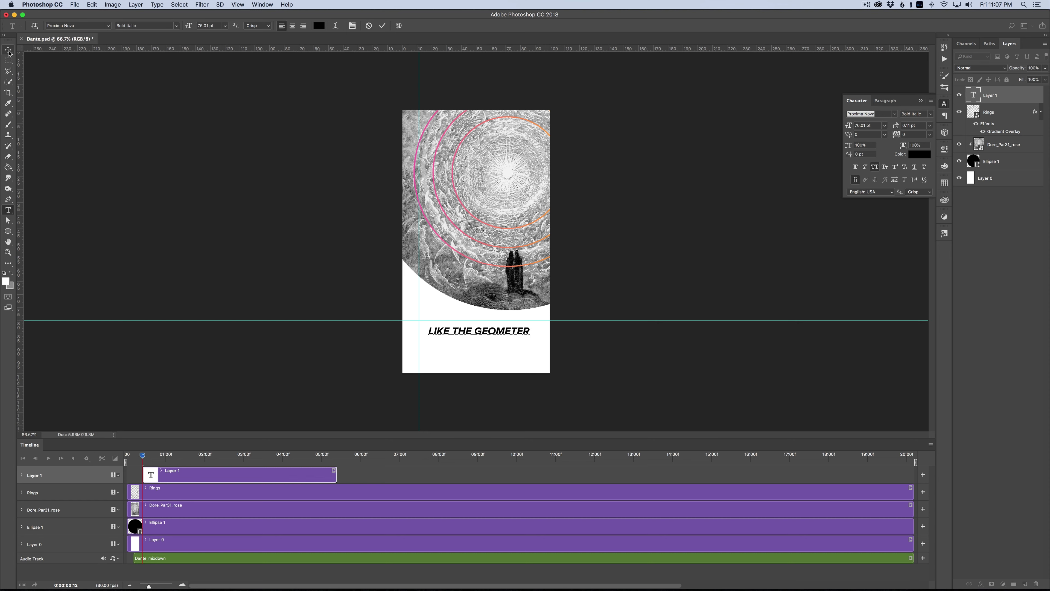
key(super+Return)
key(v)
drag(458, 333, 448, 326)
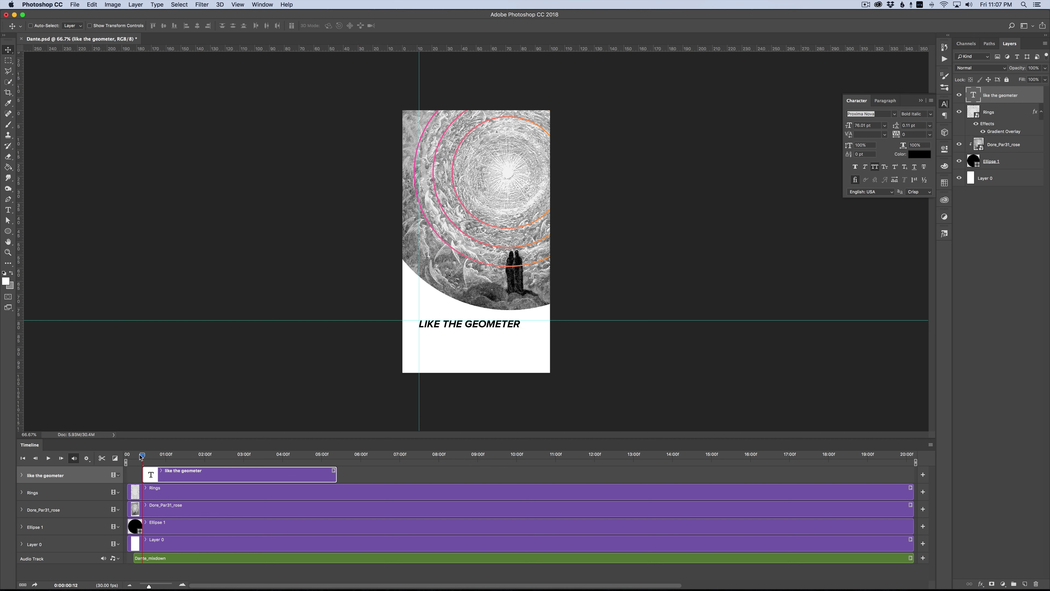
Step: Play from the start to 0:00:01:14, duplicate the text layer there, and place the copy directly beneath the original line
drag(141, 456, 127, 456)
key(space)
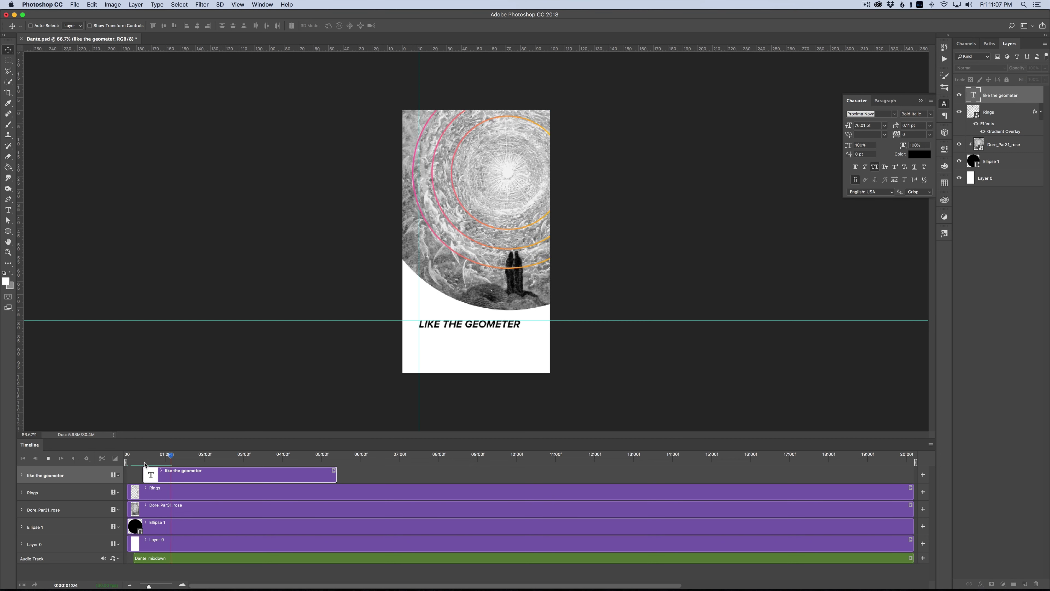
key(space)
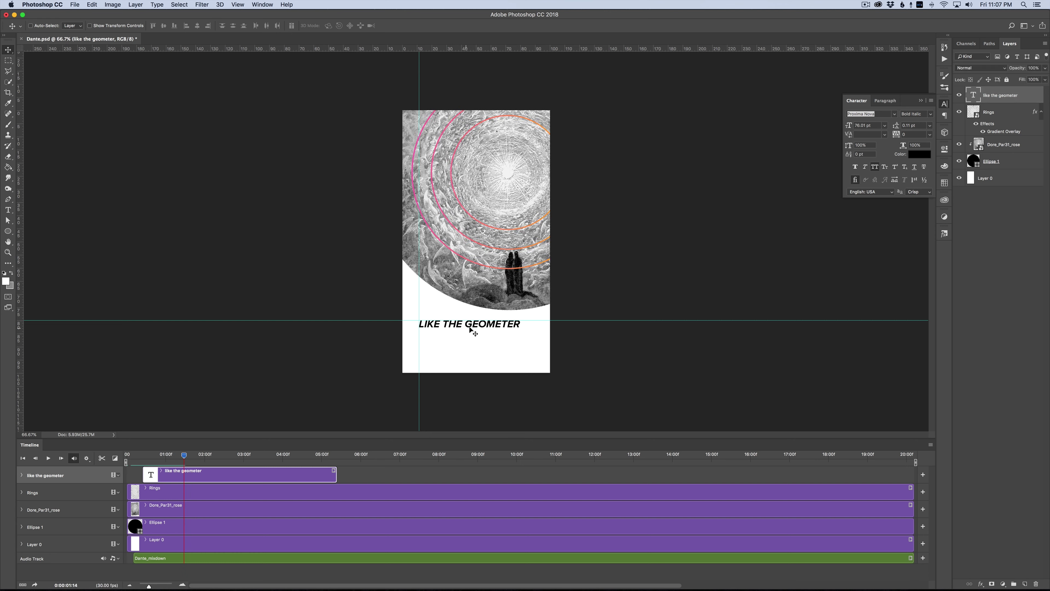
key(super+j)
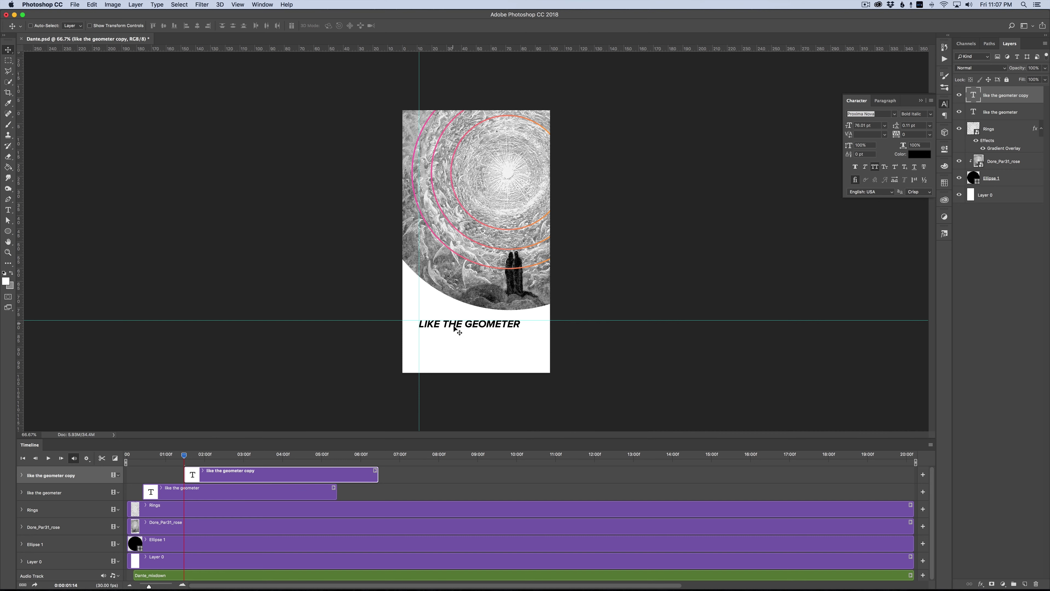
drag(455, 327, 454, 338)
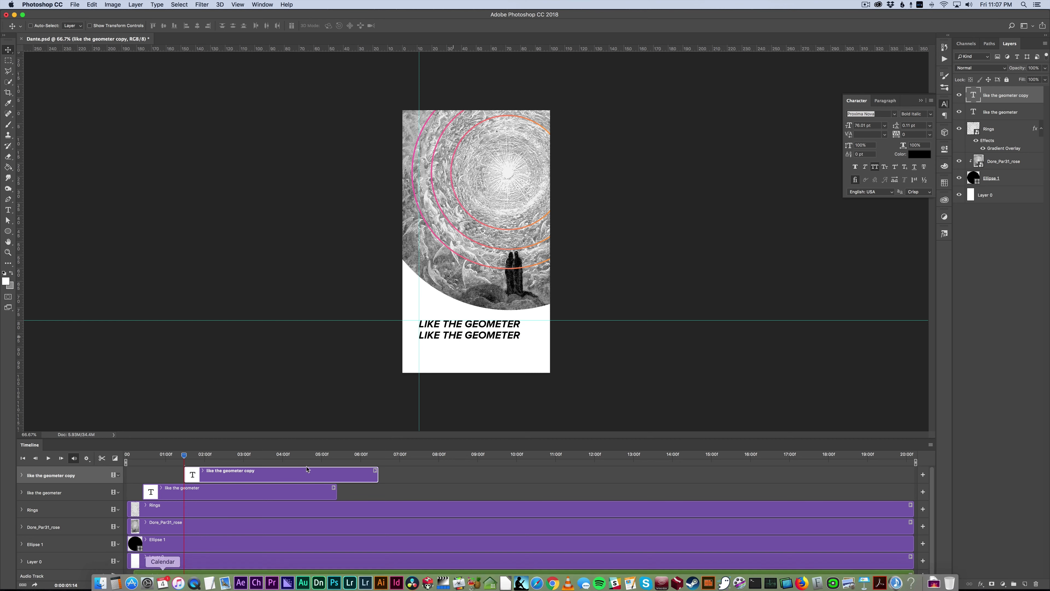
Step: Replace the duplicated line's text with "WHO GIVES"
mouse_move(203, 457)
mouse_down()
mouse_move(214, 457)
mouse_move(185, 457)
mouse_up()
key(t)
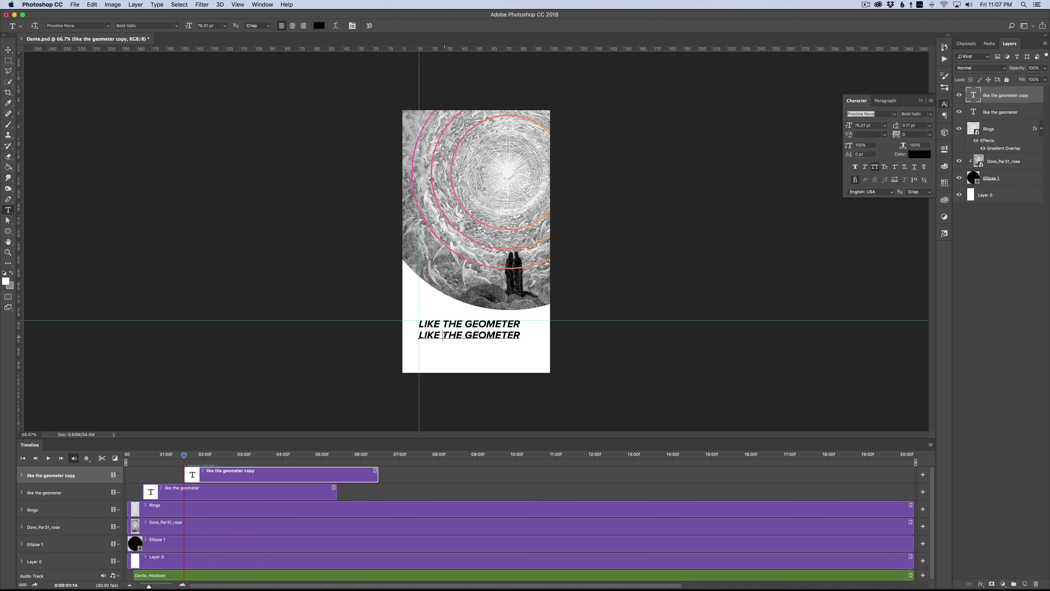
double_click(443, 335)
click(443, 335)
text(WHO)
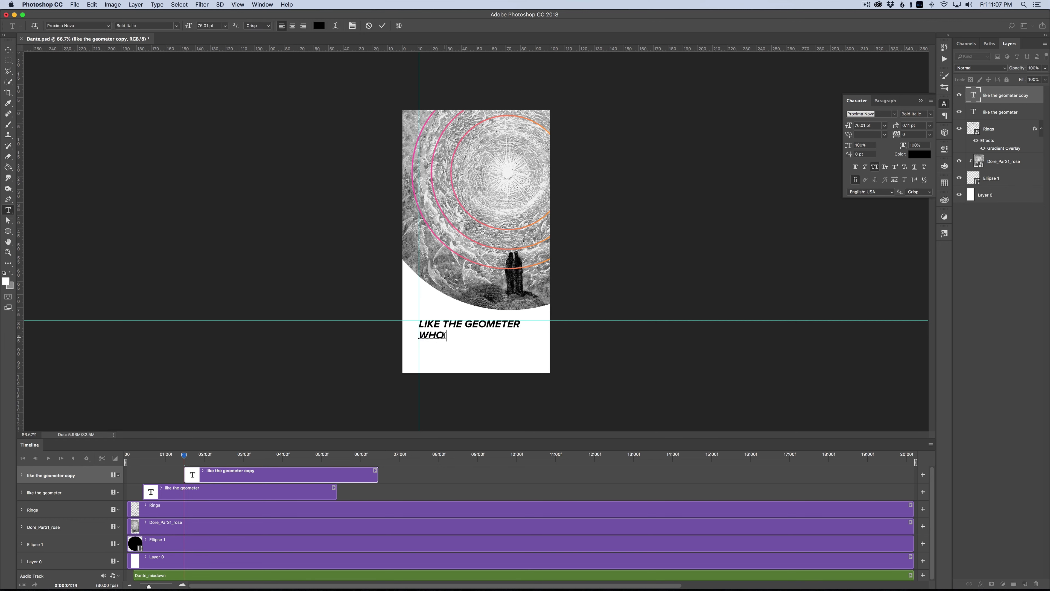
text( GIVE)
click(8, 50)
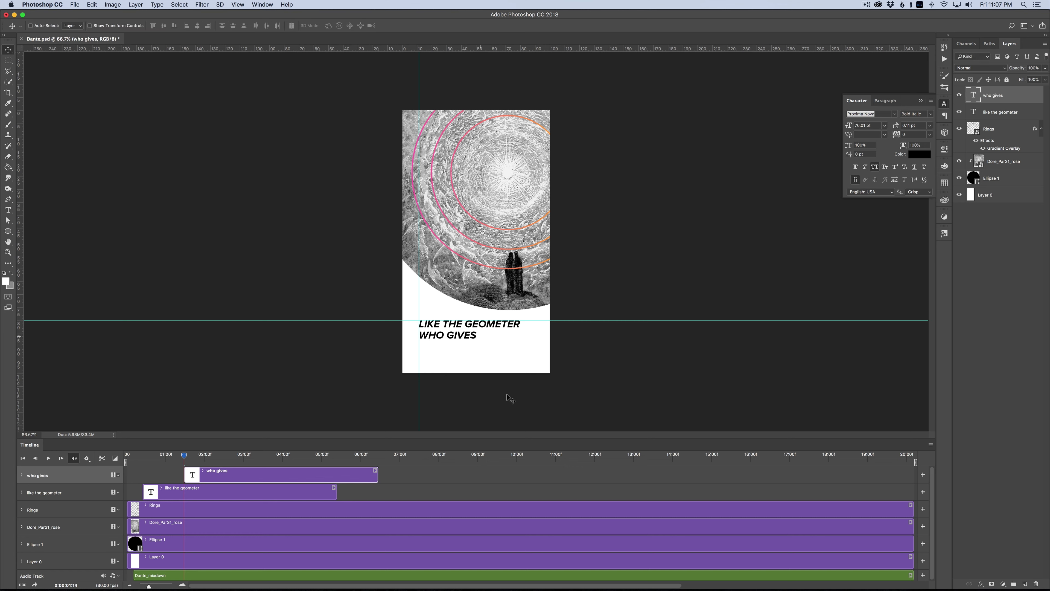
Step: Duplicate the "WHO GIVES" line, place the copy beneath it, and play the timeline to 0:00:01:27
key(super+j)
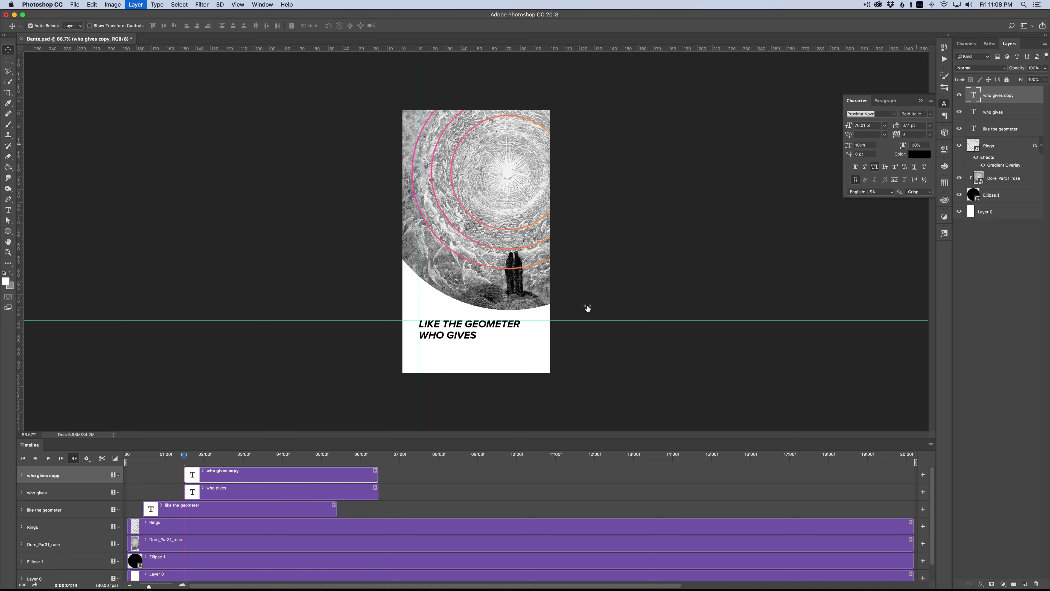
drag(448, 343, 447, 356)
key(space)
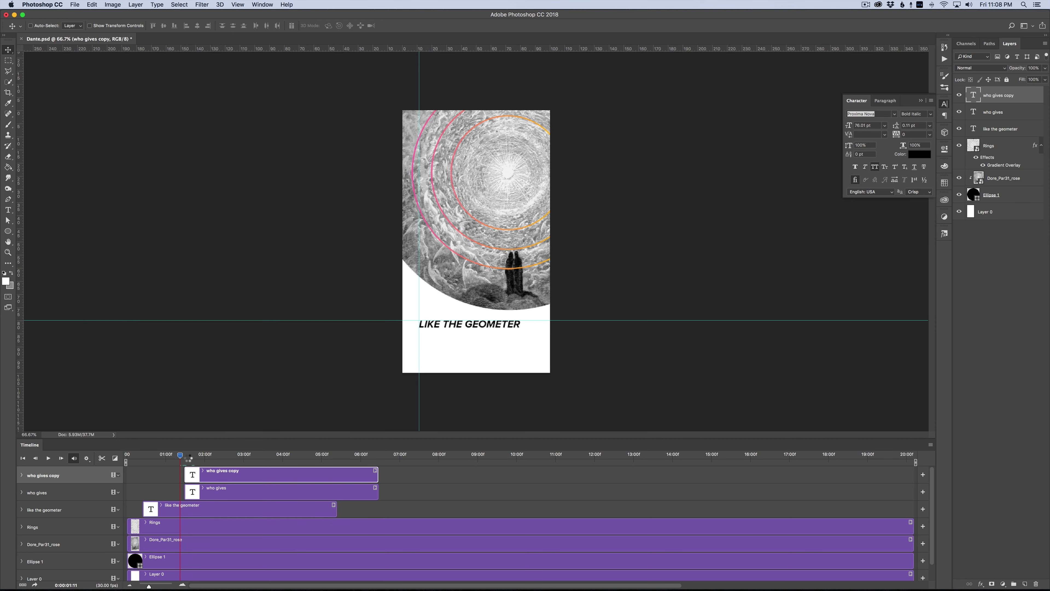
key(space)
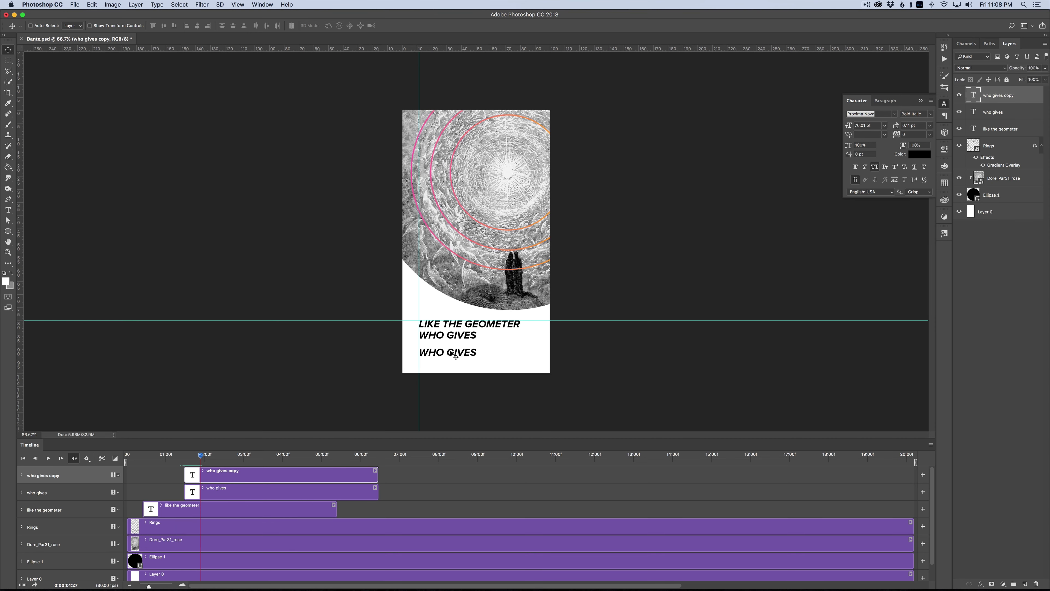
Step: Scale the copied line up to 142.14 pt and replace its text with "HIMSELF"
key(super+t)
drag(476, 345, 527, 337)
key(Return)
key(t)
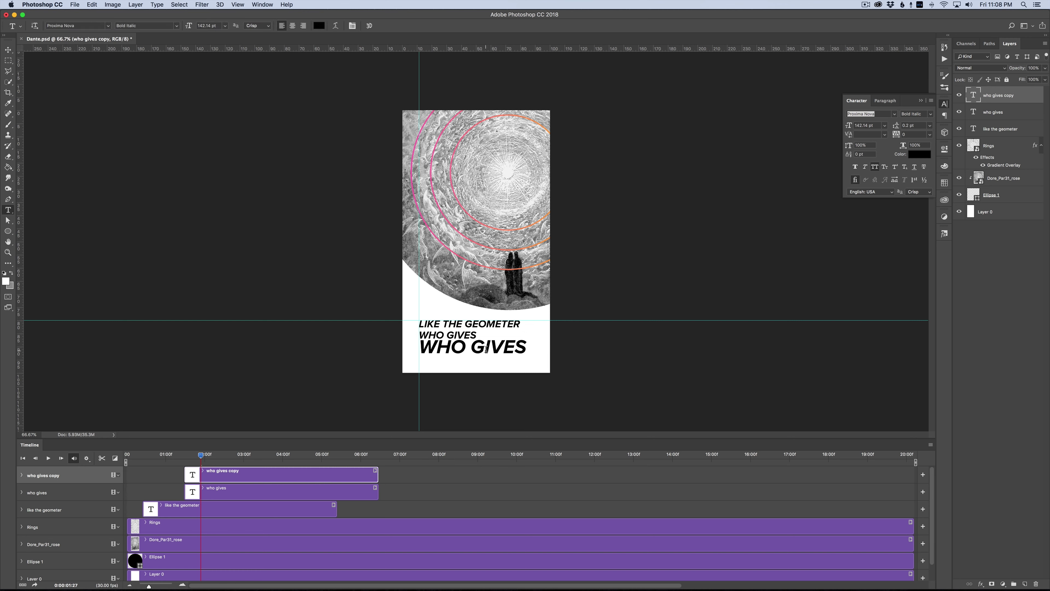
triple_click(487, 350)
text(HIMSELF)
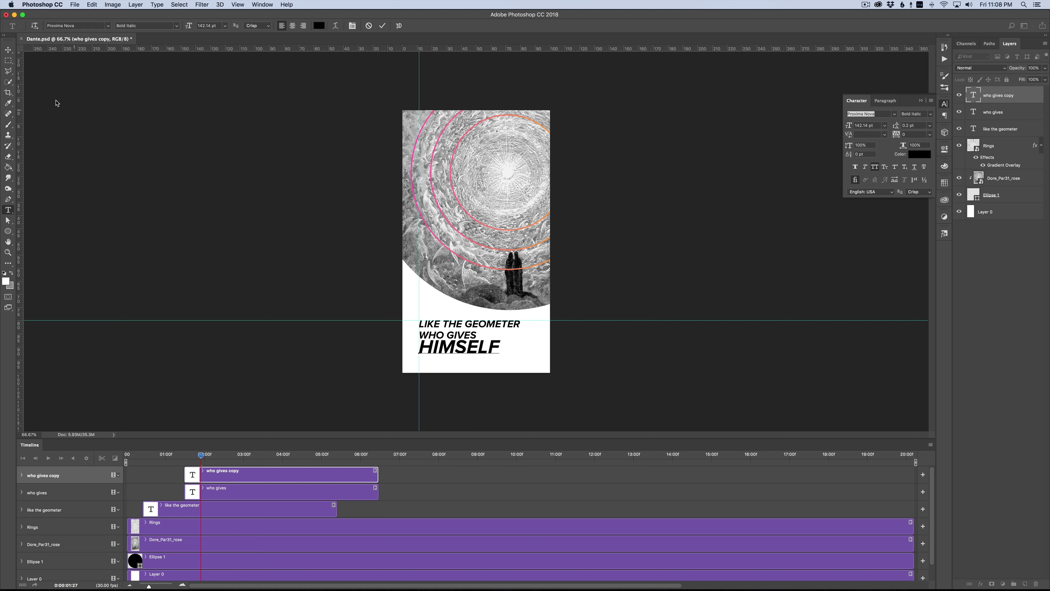
click(8, 50)
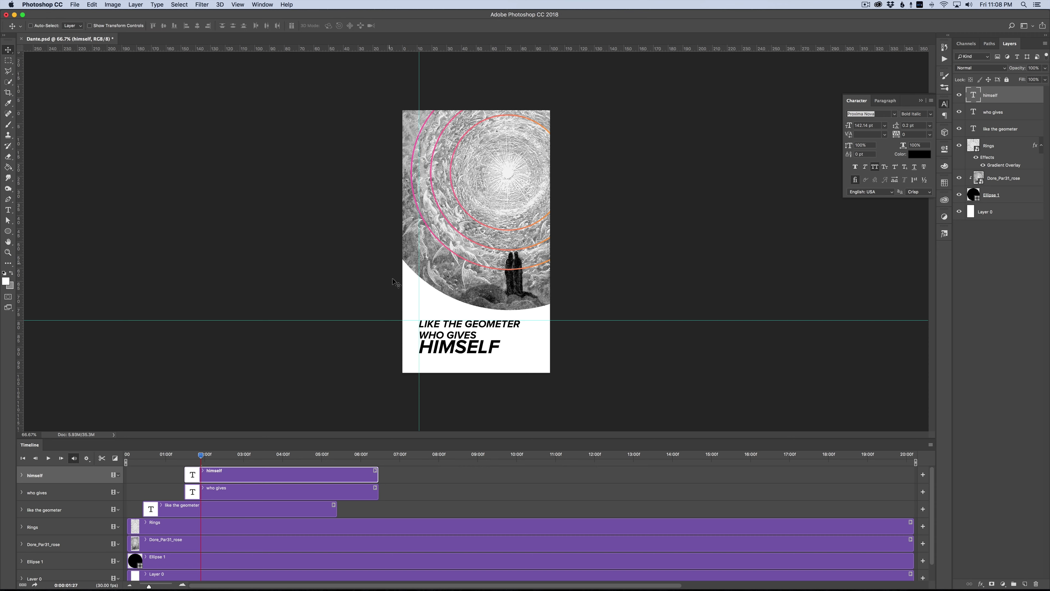
Step: Enlarge "HIMSELF" to about 162 pt and nudge it so it sits clear beneath "WHO GIVES"
drag(460, 346, 510, 335)
key(ctrl+t)
key(Return)
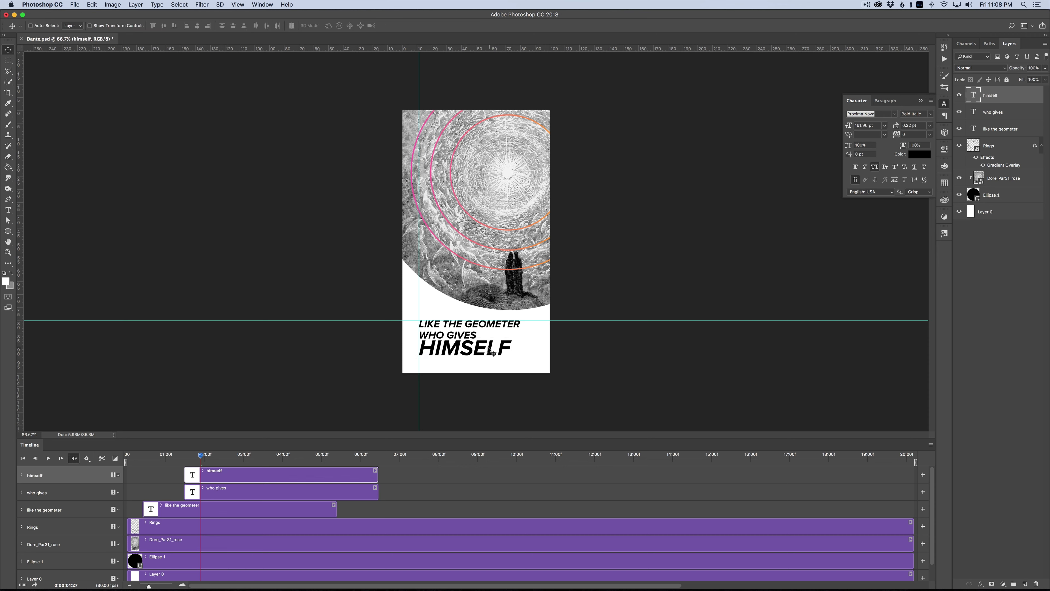
key(Up)
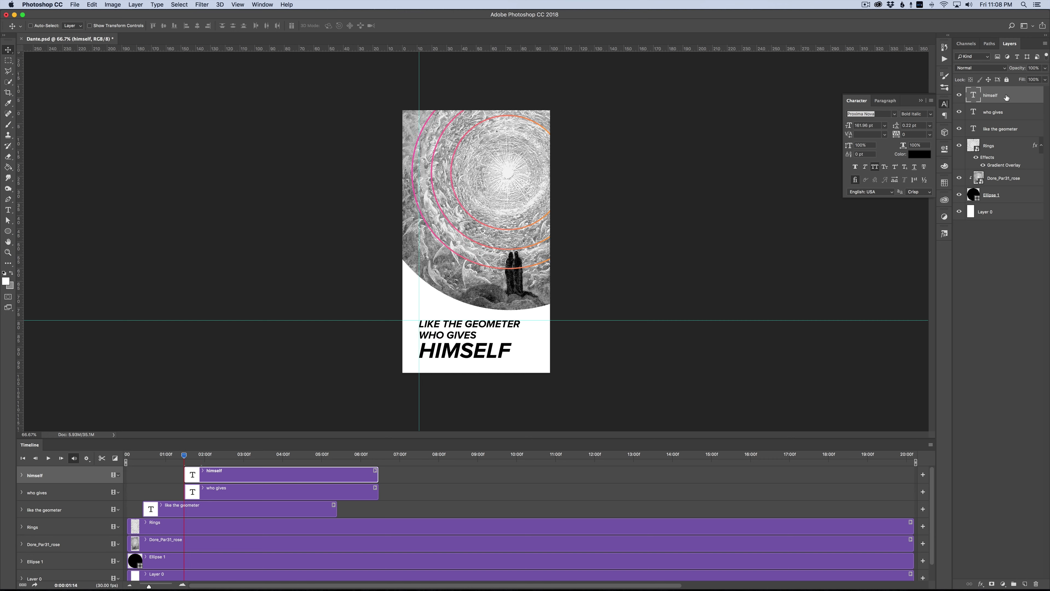
key(Up)
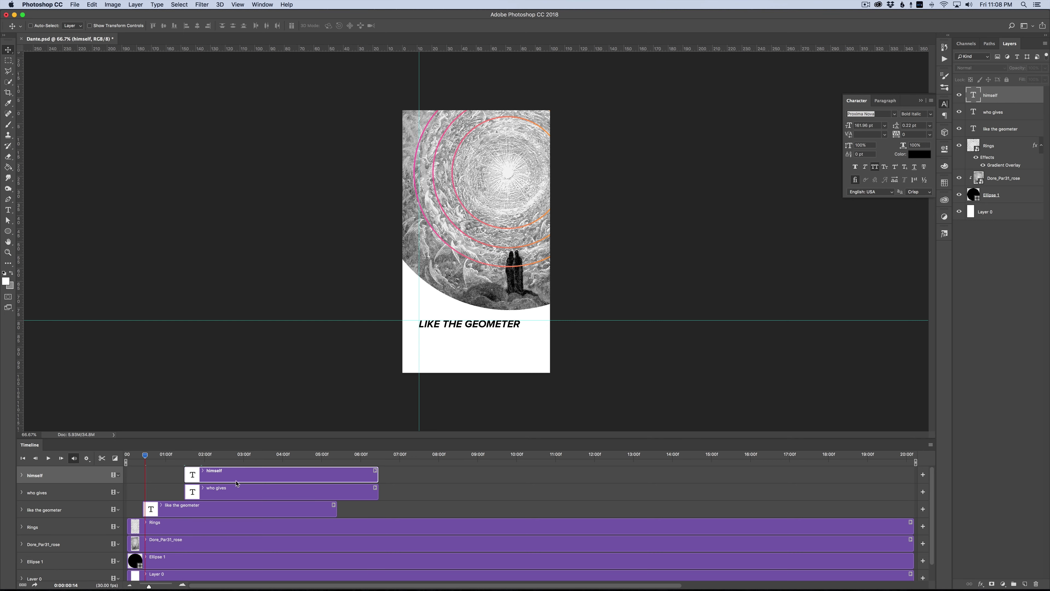
Step: Trim the start of the "himself" clip to 0:00:03:09 and move the shortened clip to begin at about 0:00:01:27
drag(244, 455, 255, 454)
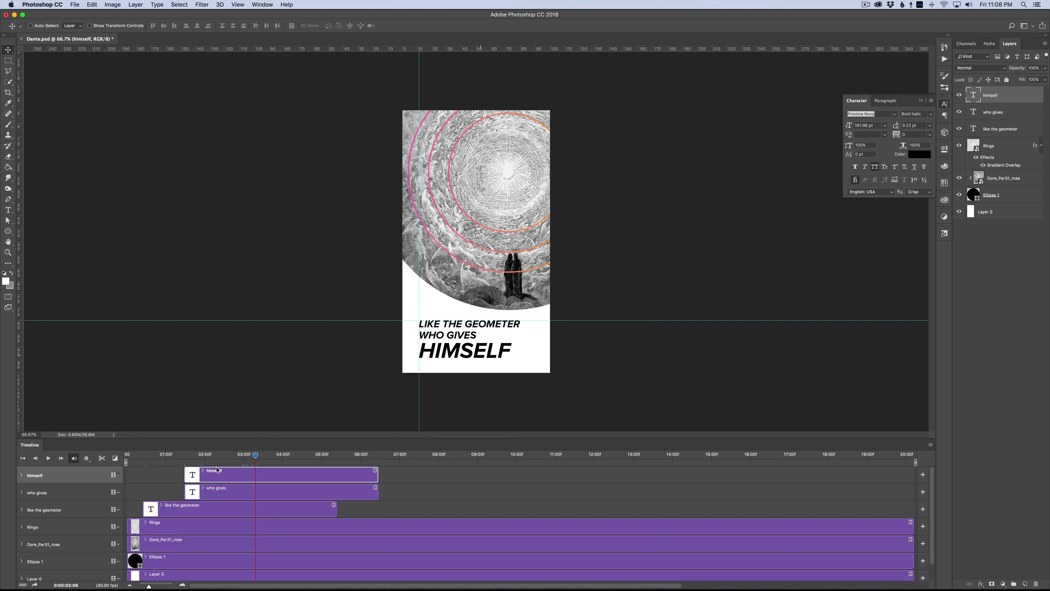
drag(185, 475, 257, 476)
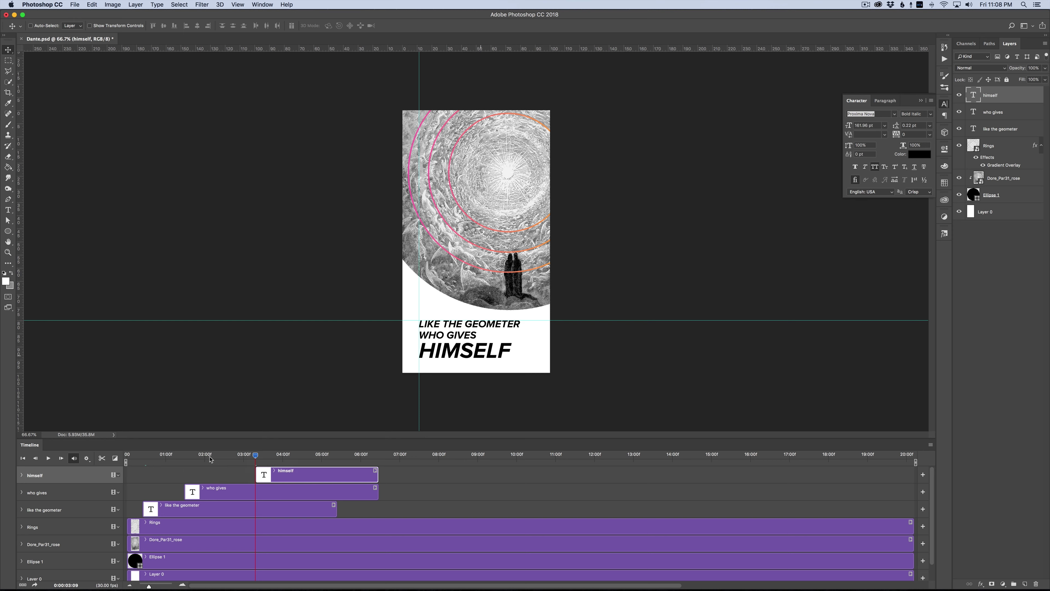
click(181, 463)
drag(182, 465, 201, 458)
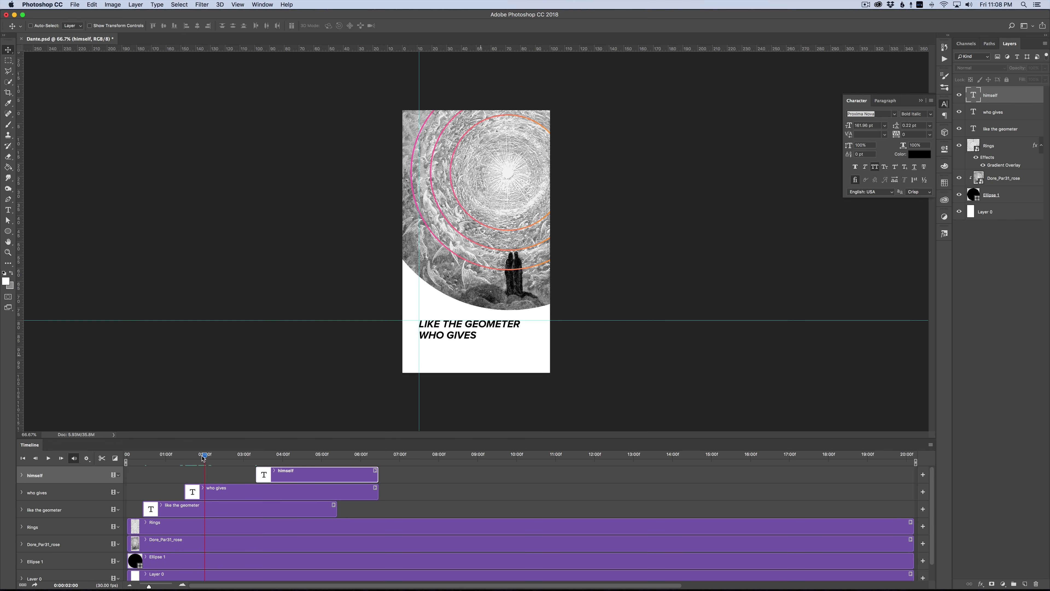
drag(264, 475, 209, 456)
Step: Play the narration to 0:00:02:10 and trim the ends of all three text clips to that point
key(space)
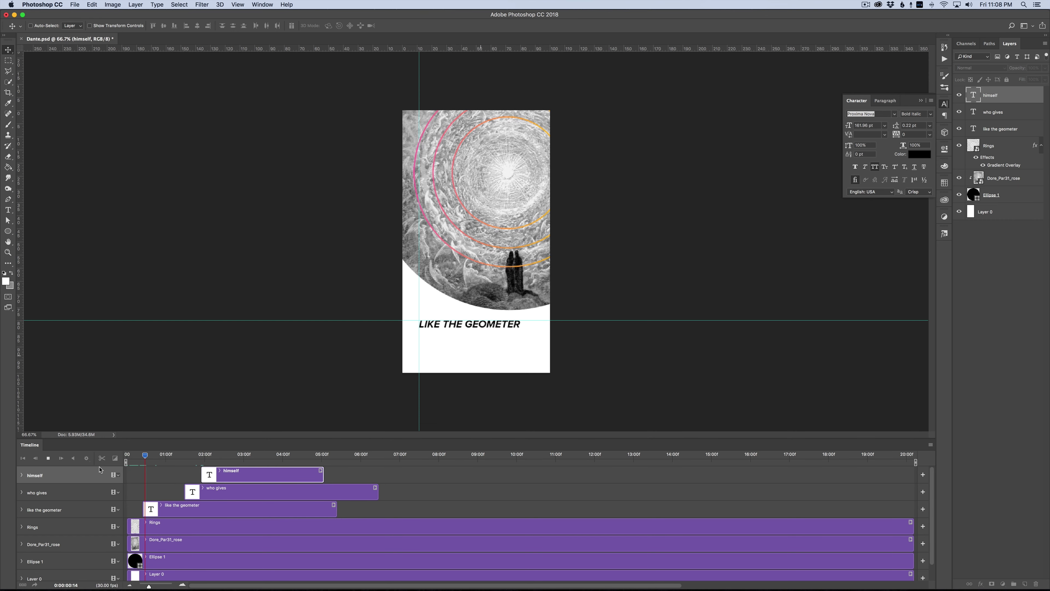
key(space)
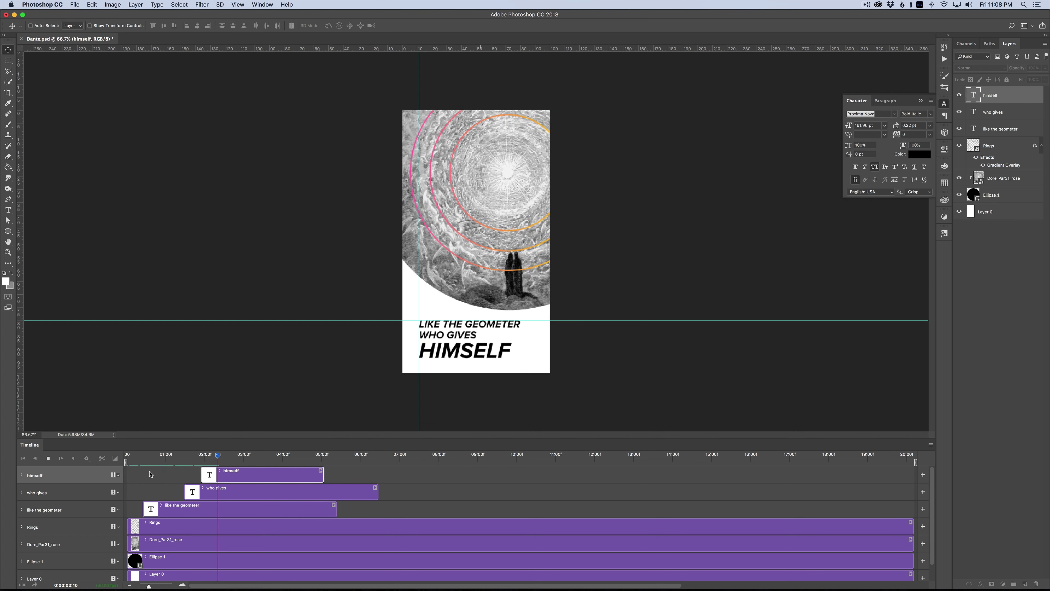
drag(323, 478, 217, 479)
drag(377, 496, 217, 496)
drag(335, 511, 218, 511)
Step: Group the three text layers and apply a Gradient Overlay to the group
click(1006, 99)
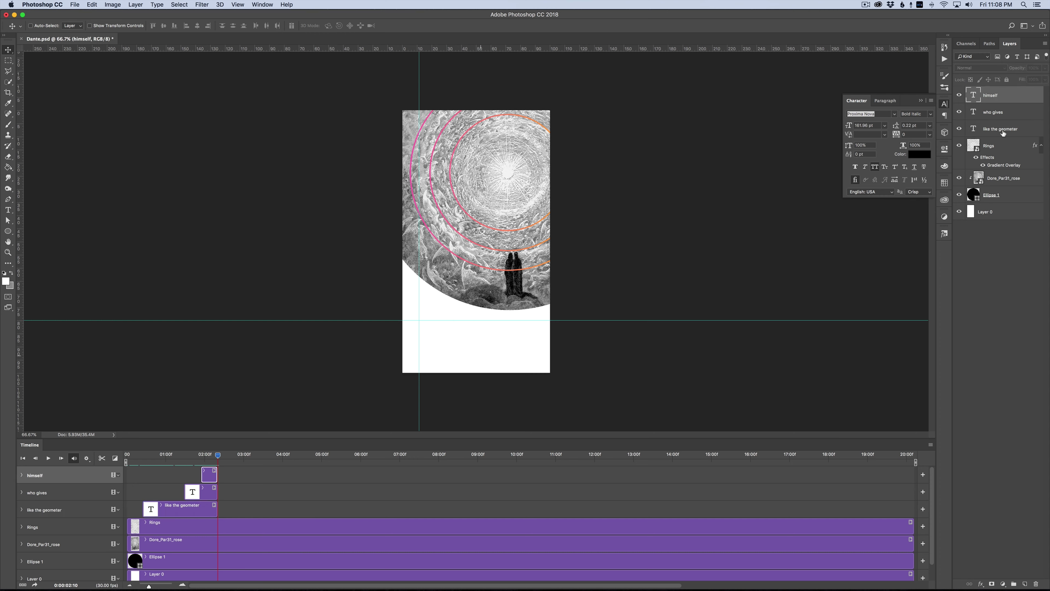
shift+click(1002, 132)
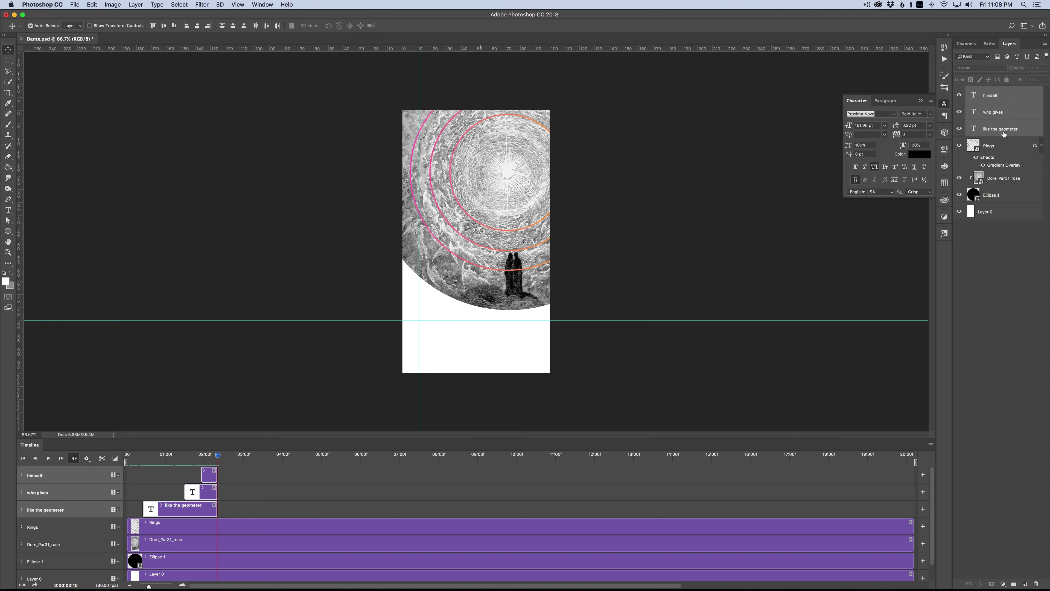
key(super+g)
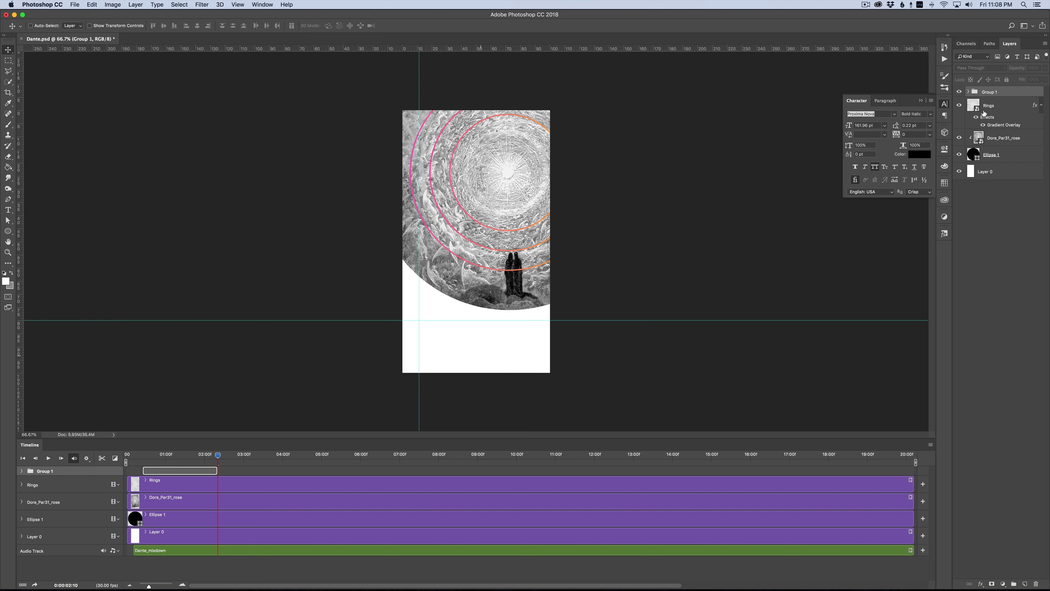
double_click(1013, 93)
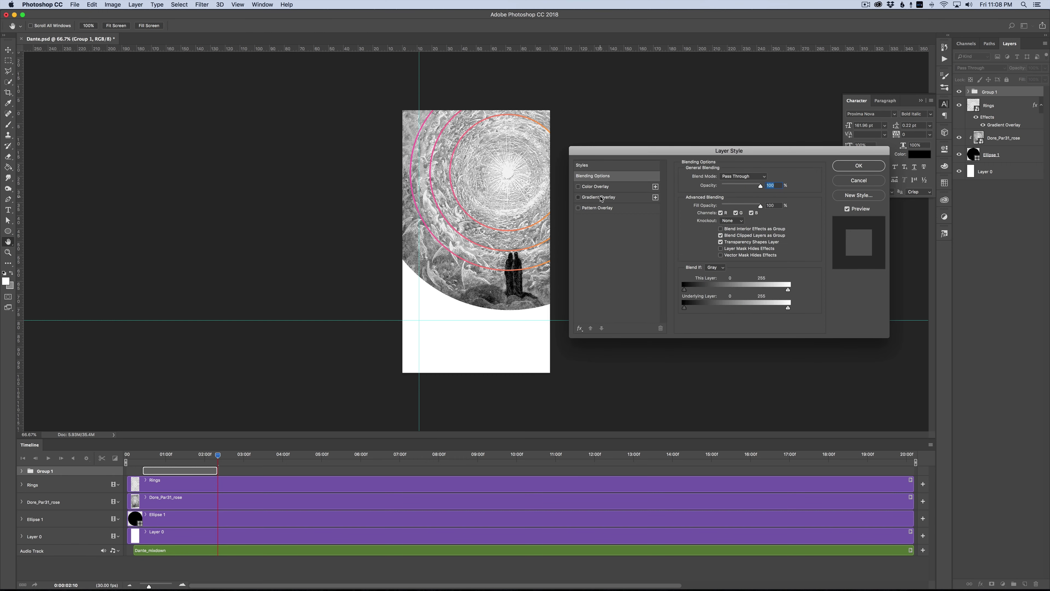
click(600, 197)
click(857, 167)
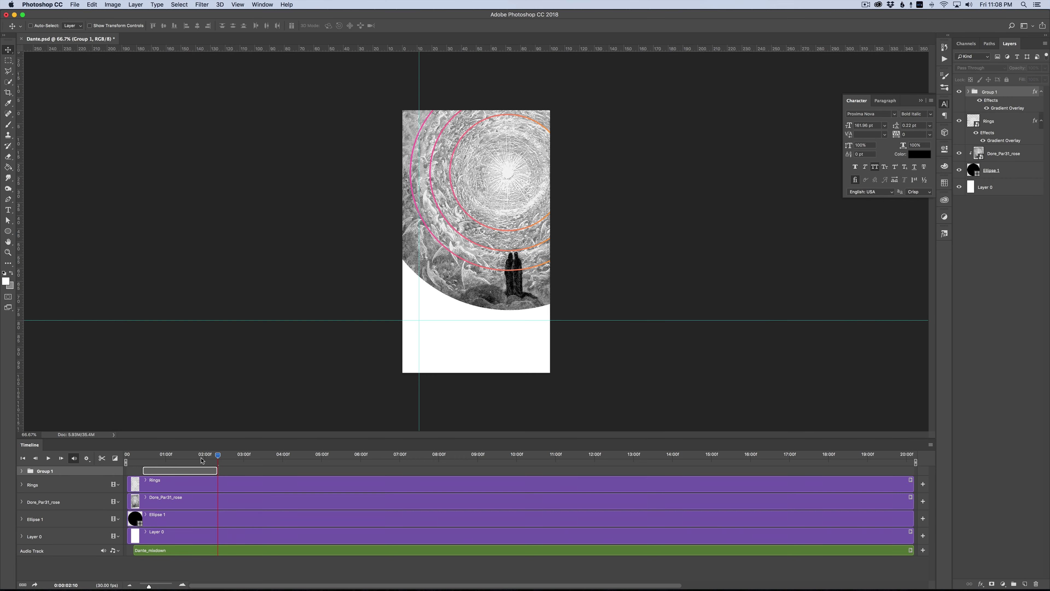
Step: Play the timeline from the start to review the gradient text's timing against the narration
drag(218, 455, 126, 465)
key(space)
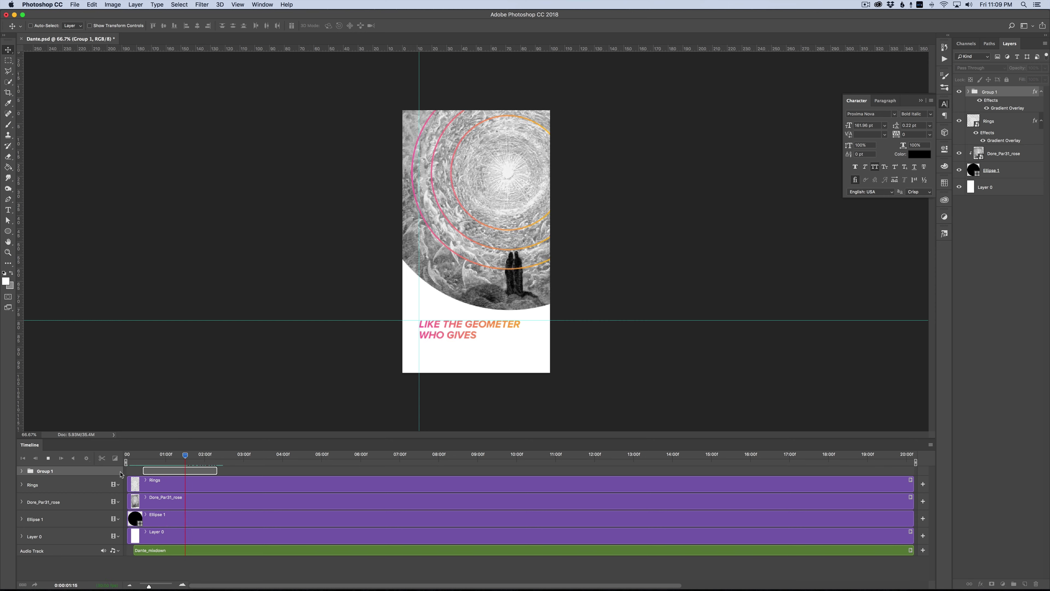
key(space)
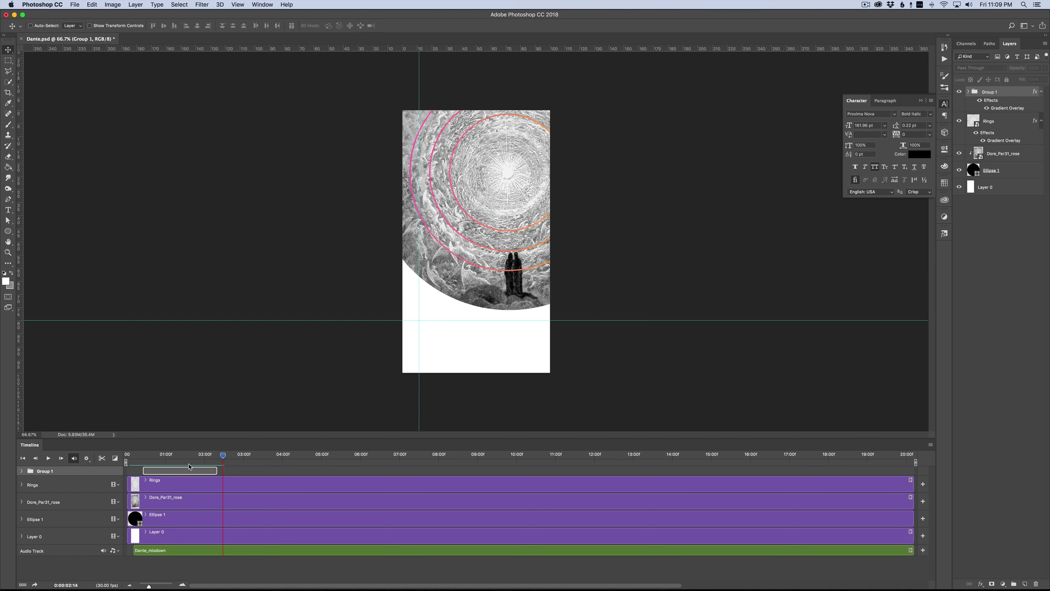
click(188, 466)
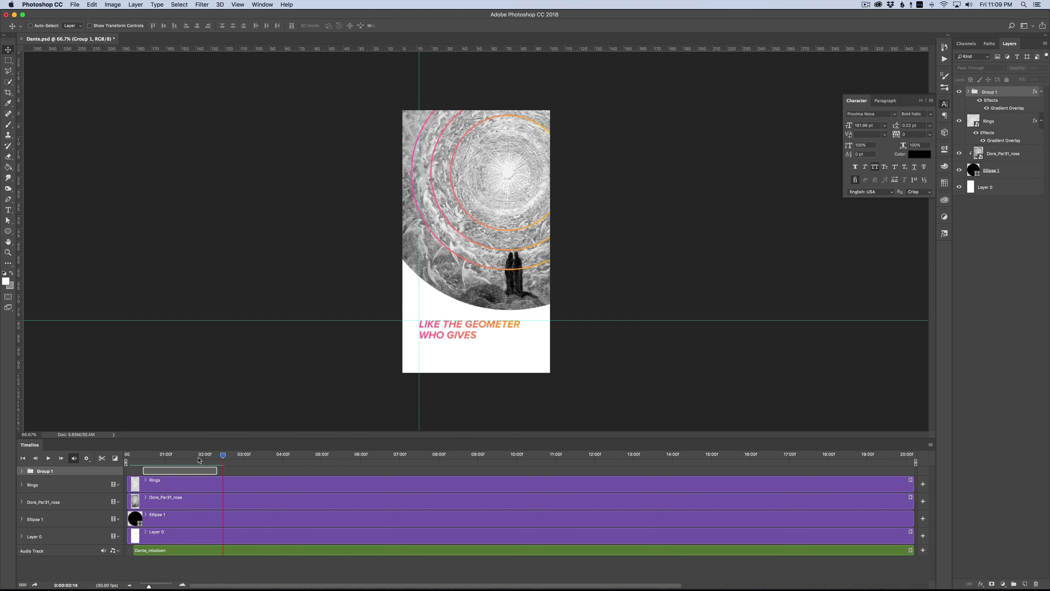
Step: Expand Group 1's layers and tracks and park the playhead at 0:00:01:27
click(967, 92)
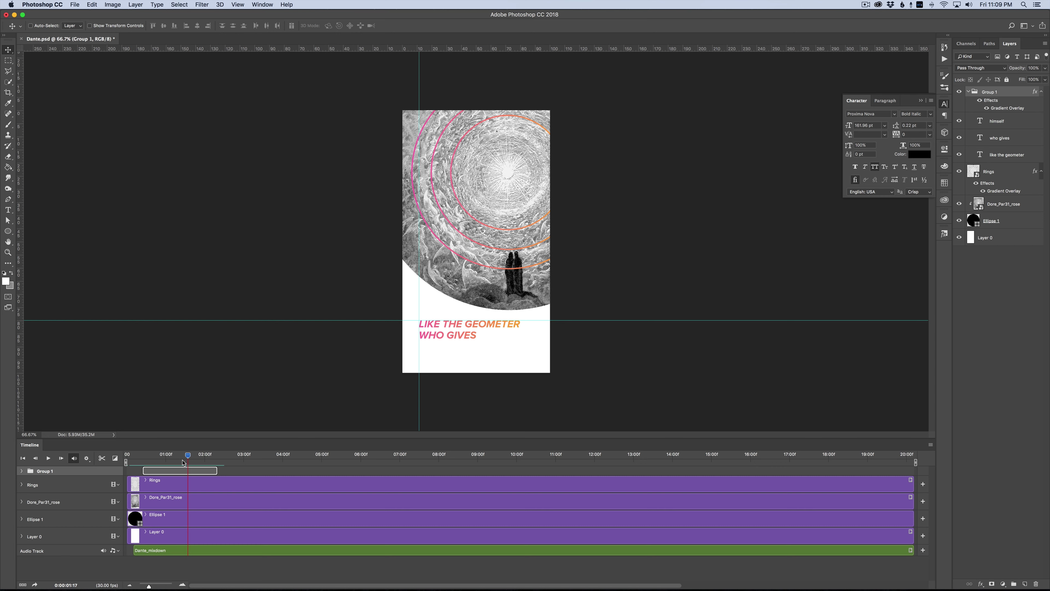
drag(188, 456, 201, 456)
click(22, 471)
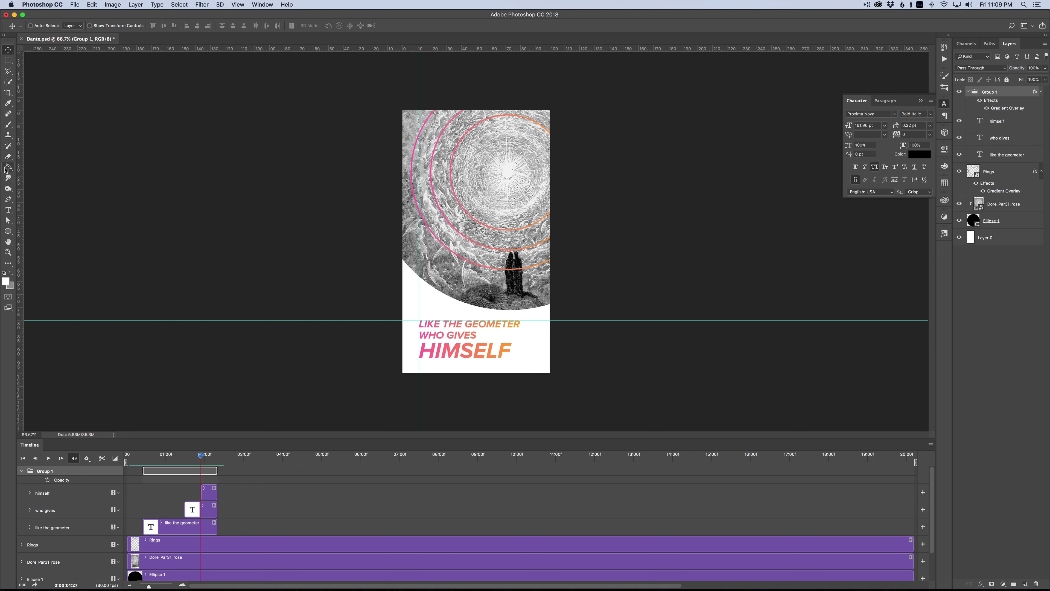
Step: Draw a black-filled rectangle without stroke, about 595 × 127 px, over the word "HIMSELF"
key(u)
click(19, 26)
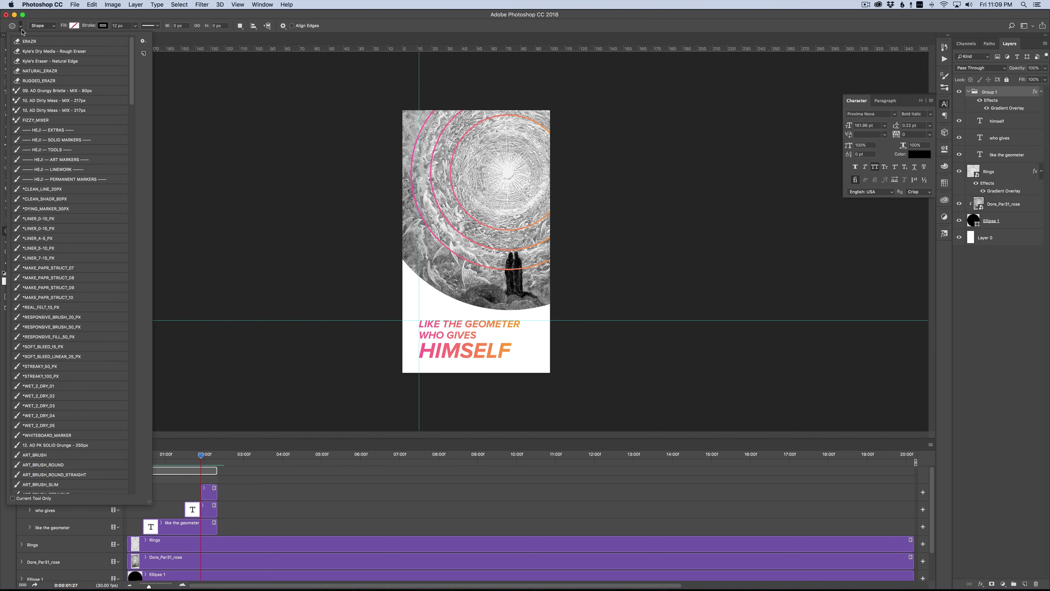
click(20, 26)
drag(8, 231, 39, 231)
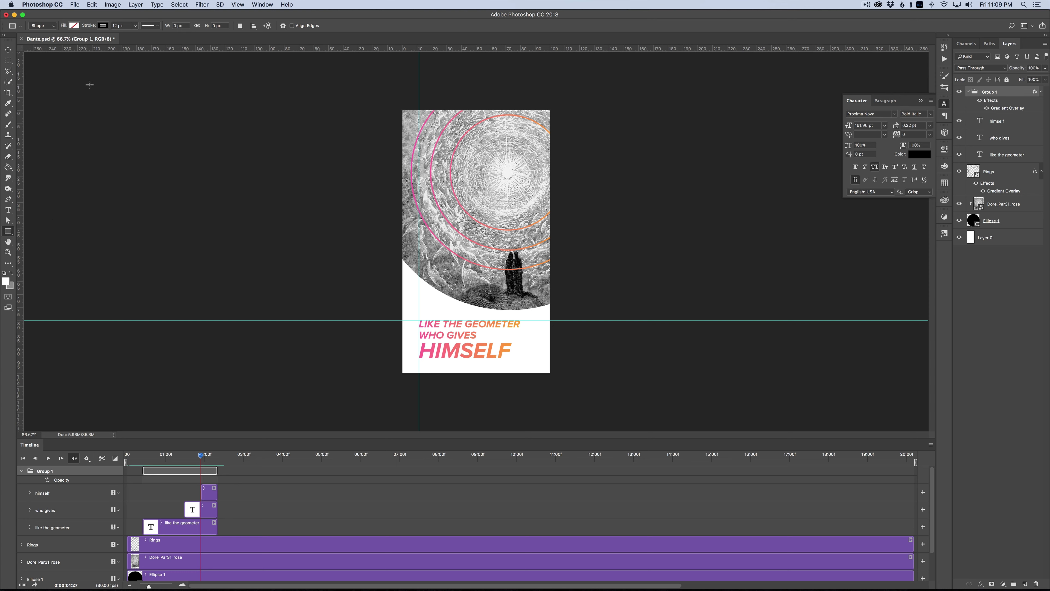
click(103, 25)
click(73, 40)
click(75, 26)
click(55, 42)
key(Return)
drag(431, 343, 492, 361)
key(v)
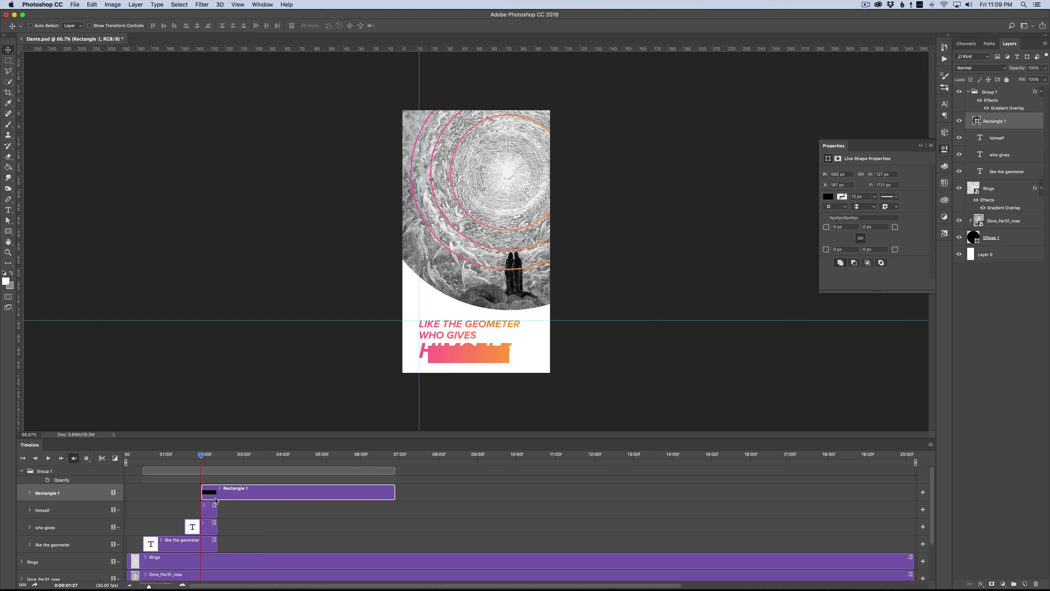
Step: Move the rectangle layer out of the text group to just beneath it and widen the shape to about 628 px
drag(240, 524, 242, 555)
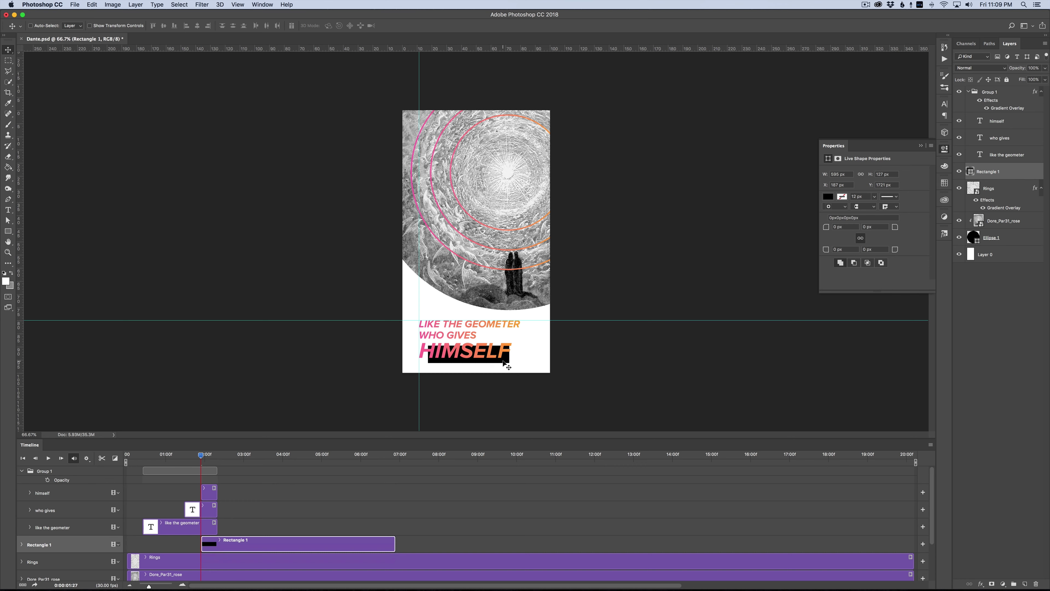
key(super+t)
drag(509, 353, 515, 354)
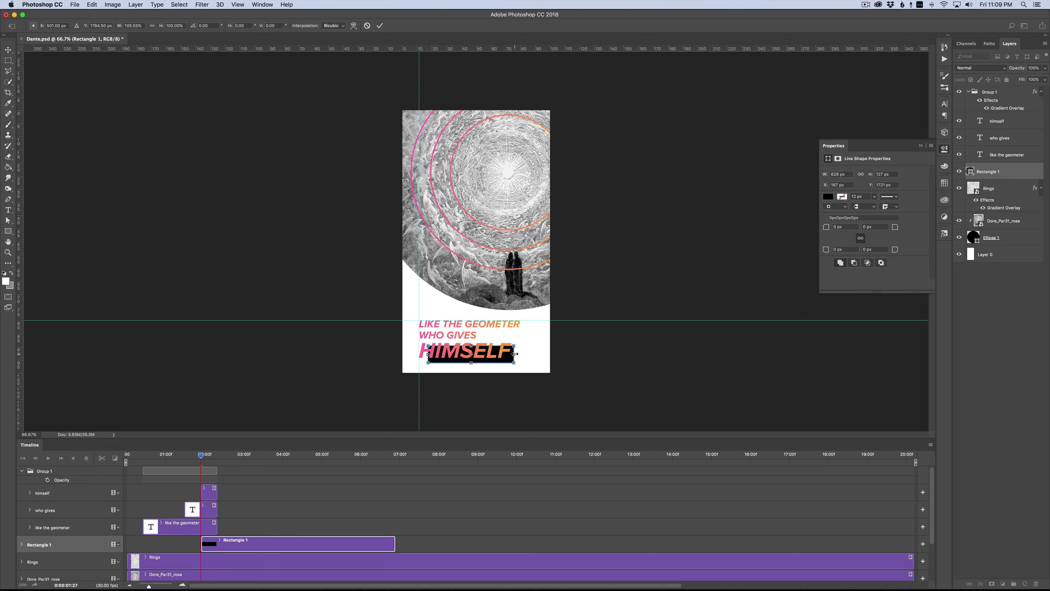
key(Return)
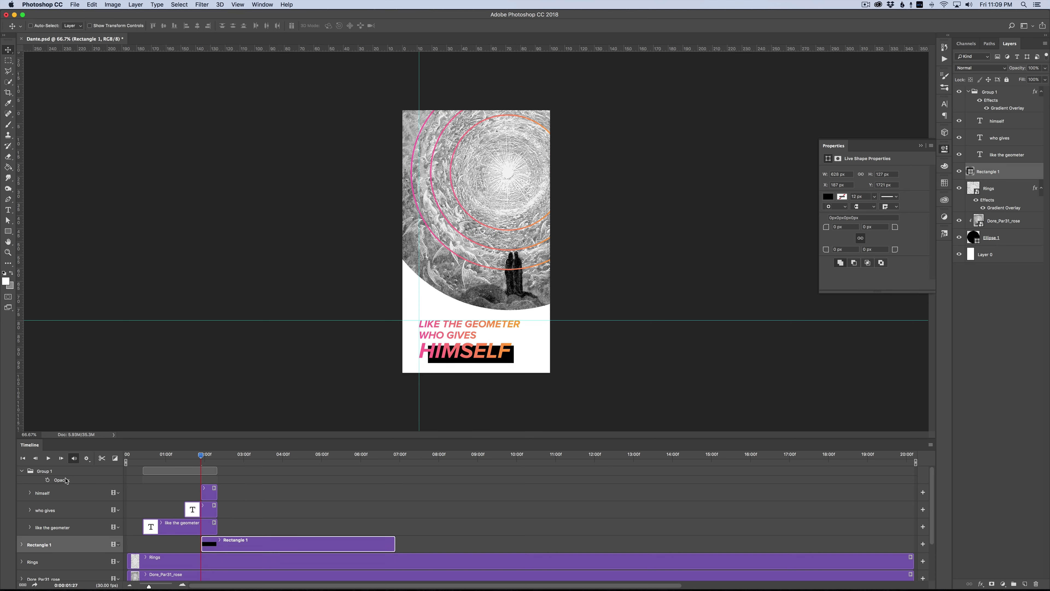
Step: Collapse Group 1's tracks in the timeline and rename the group "Text"
click(22, 471)
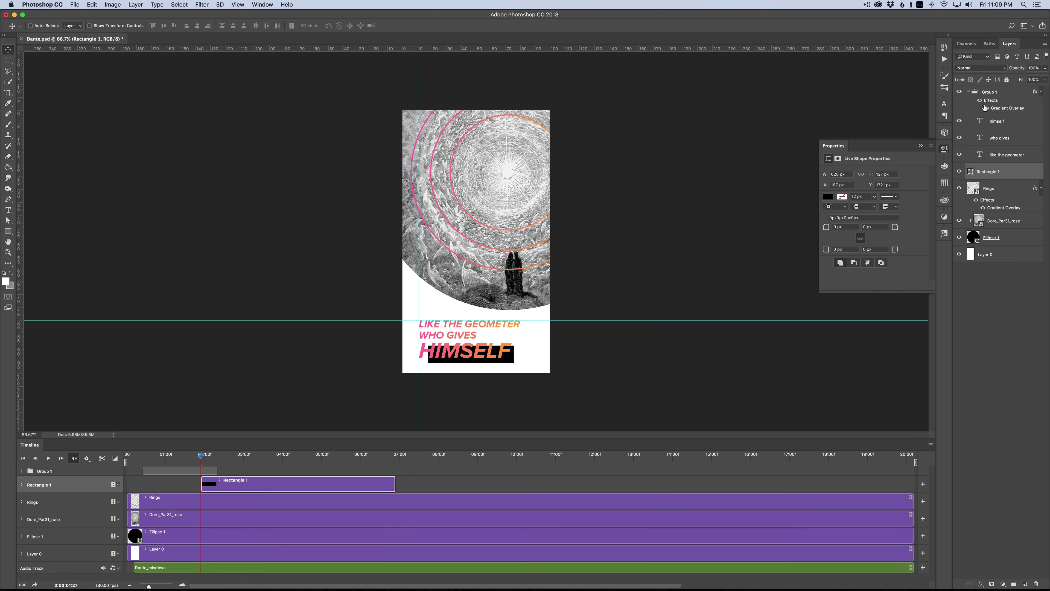
double_click(990, 92)
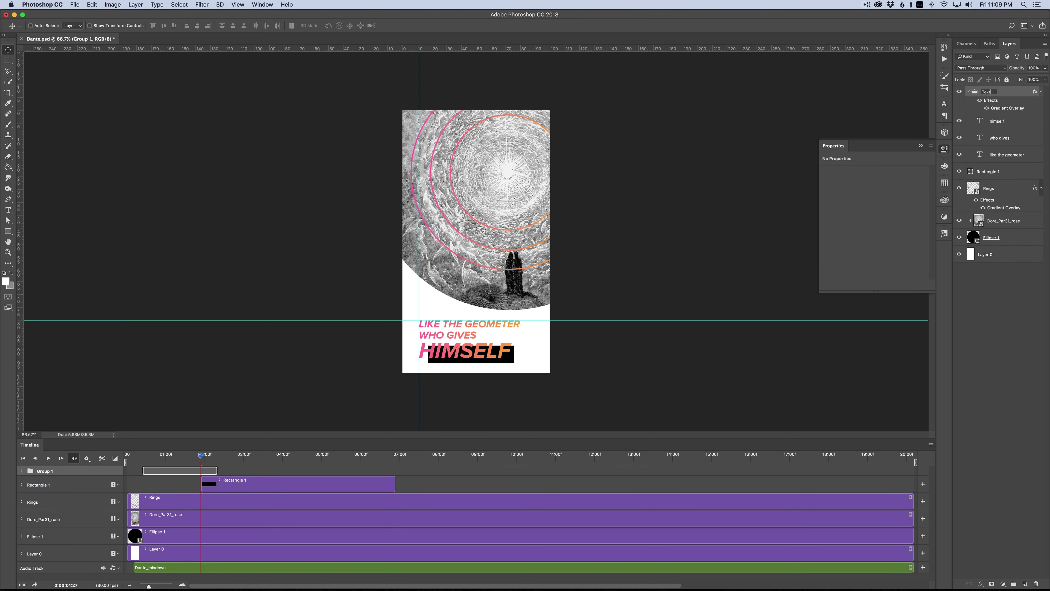
text(Text)
key(Return)
Step: Rename the rectangle layer "Box" and expand the Text group's tracks in the timeline
click(43, 485)
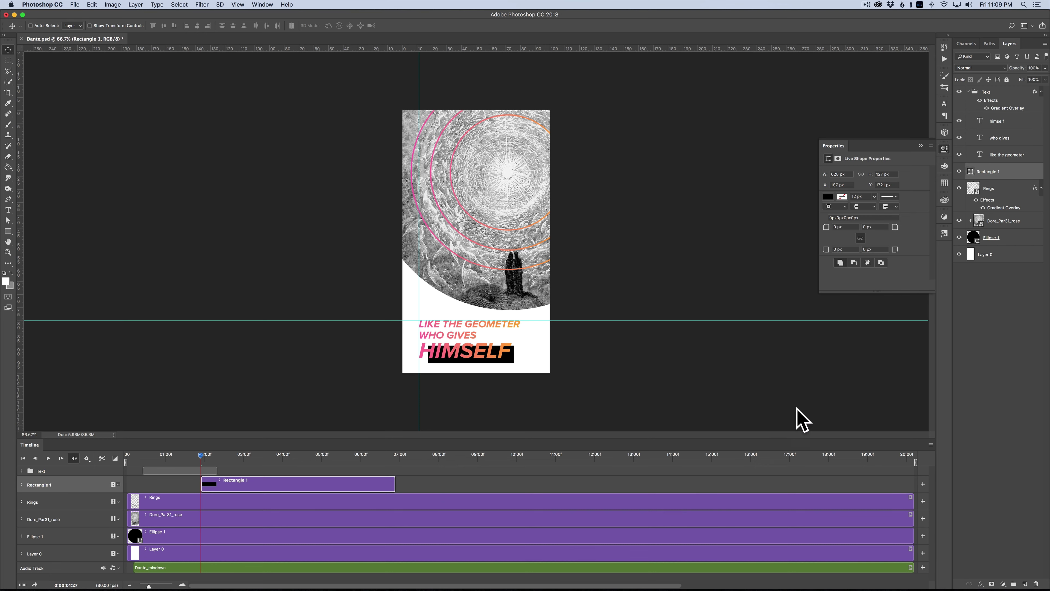
double_click(988, 172)
text(Box)
key(Return)
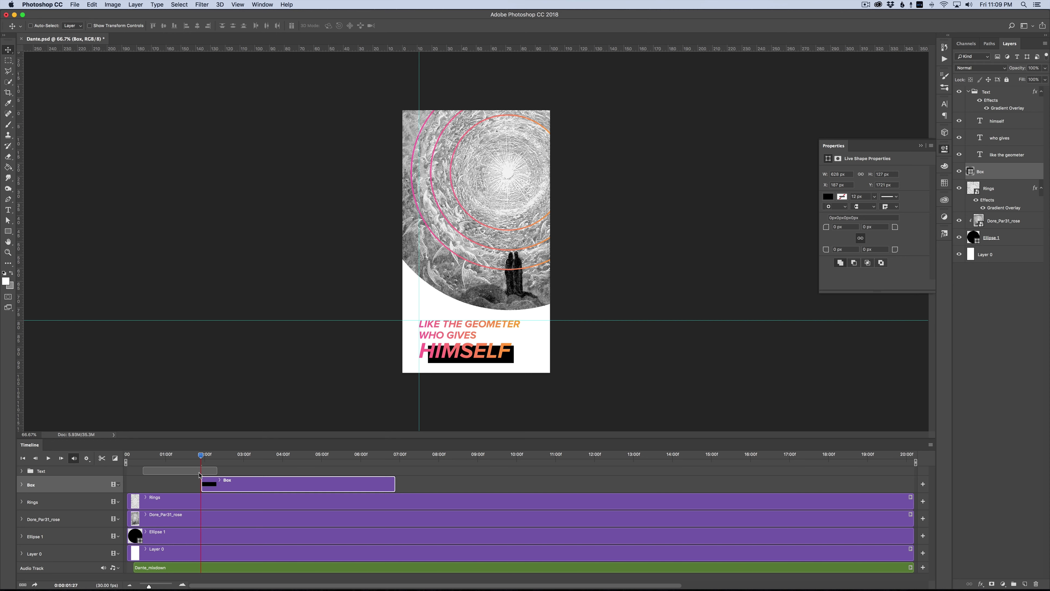
click(48, 474)
click(22, 471)
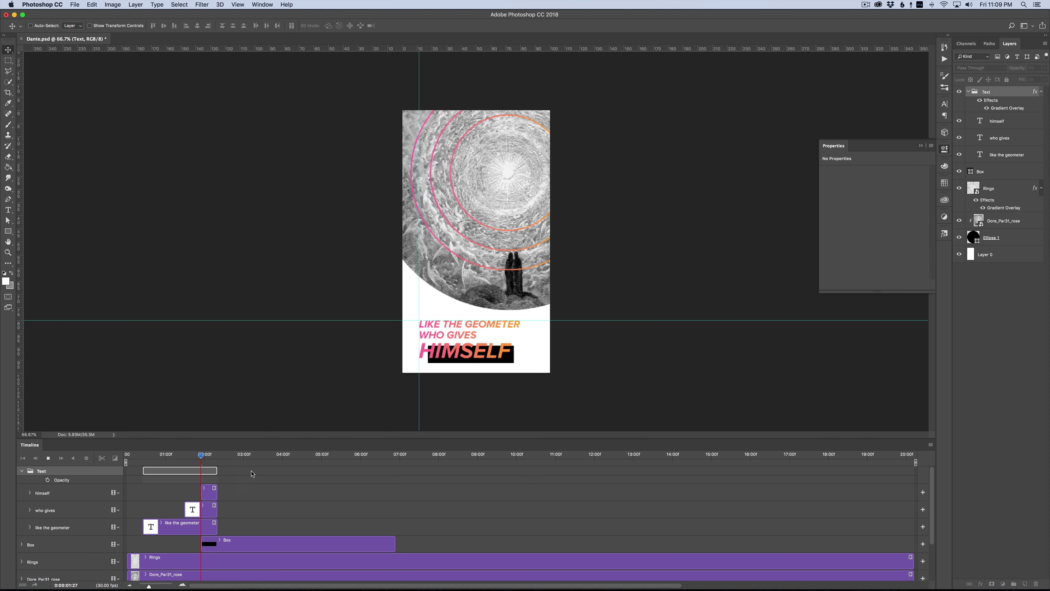
Step: Duplicate the "himself" text layer at 0:00:02:10, retext the copy as "wholly" and move it up onto the horizontal guide
mouse_move(201, 455)
mouse_down()
mouse_move(230, 456)
mouse_move(217, 455)
mouse_up()
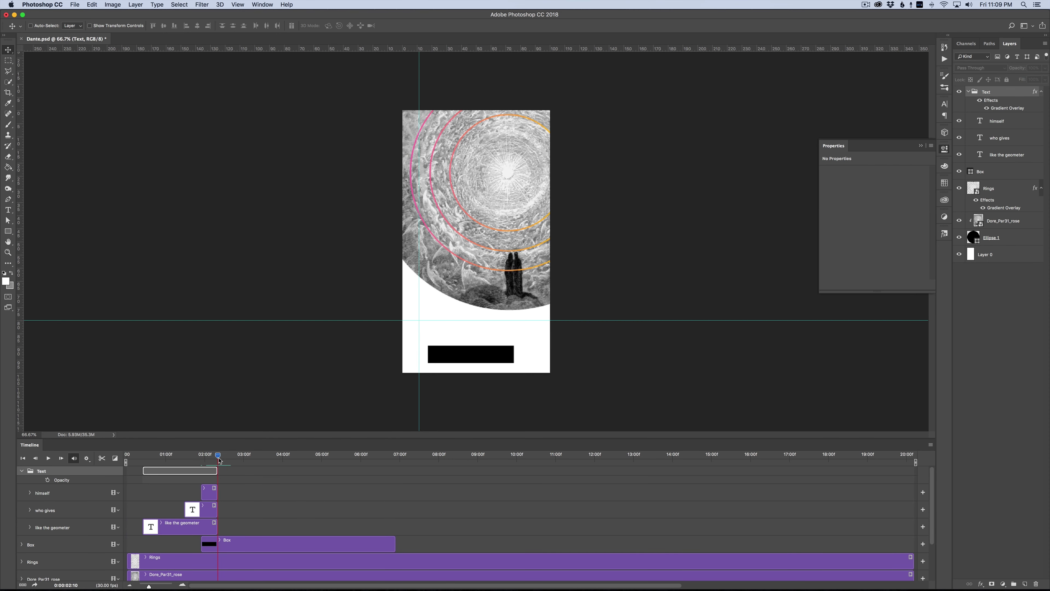
click(210, 495)
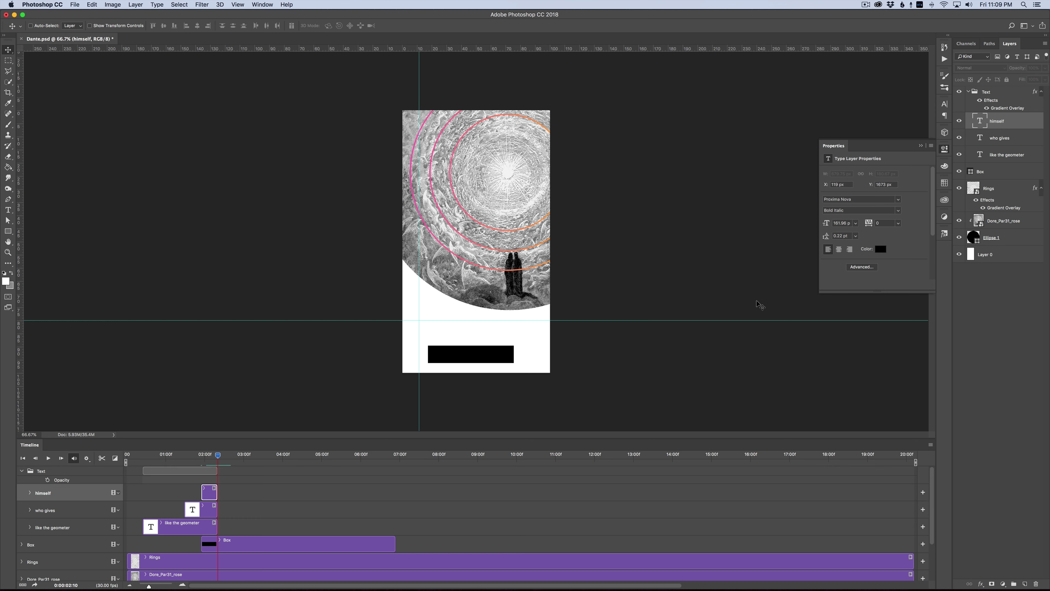
key(super+j)
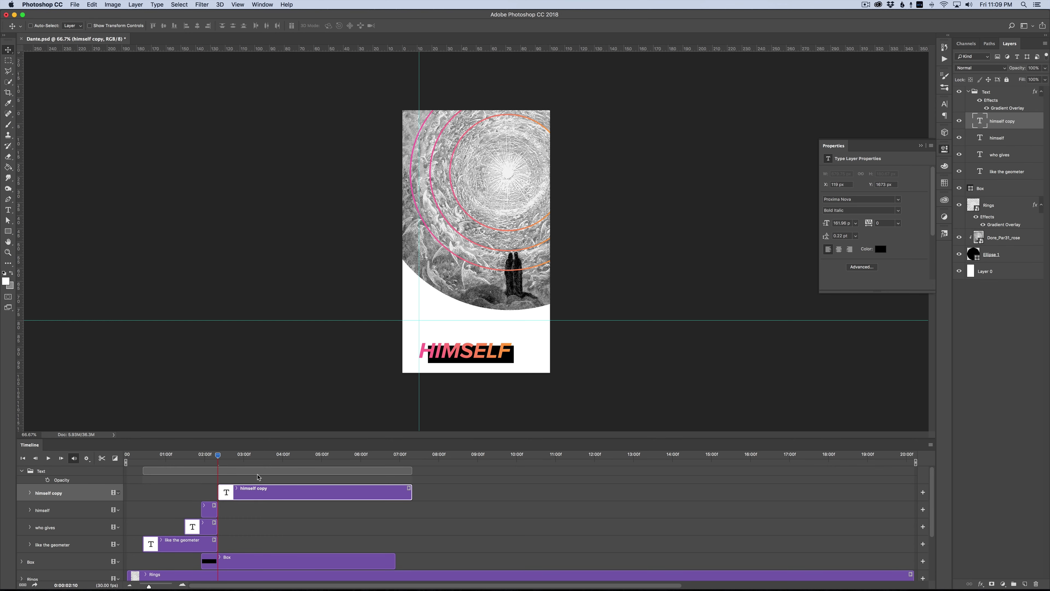
key(t)
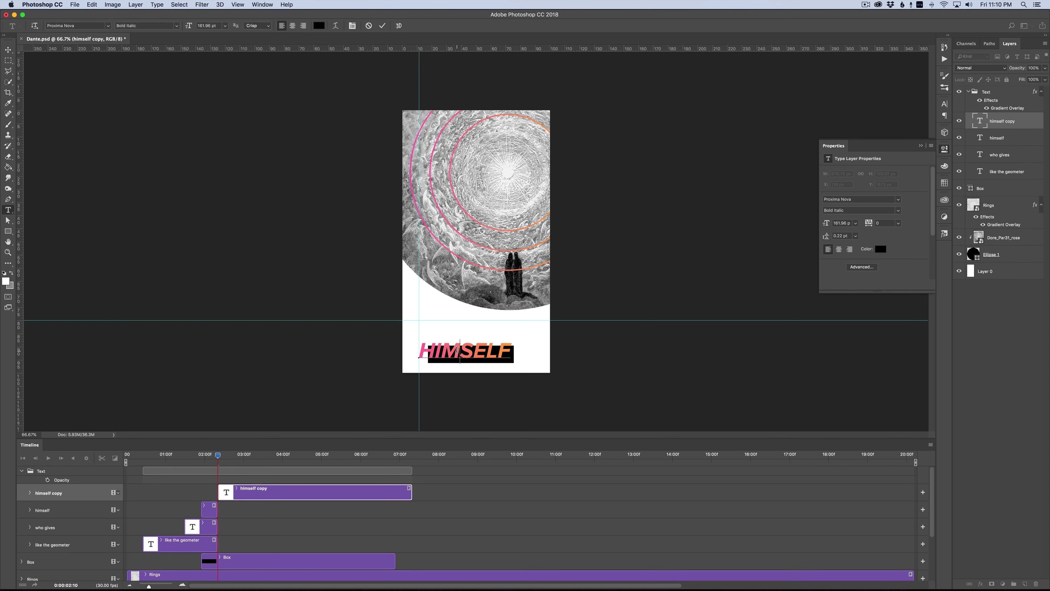
double_click(456, 349)
text(Wholly)
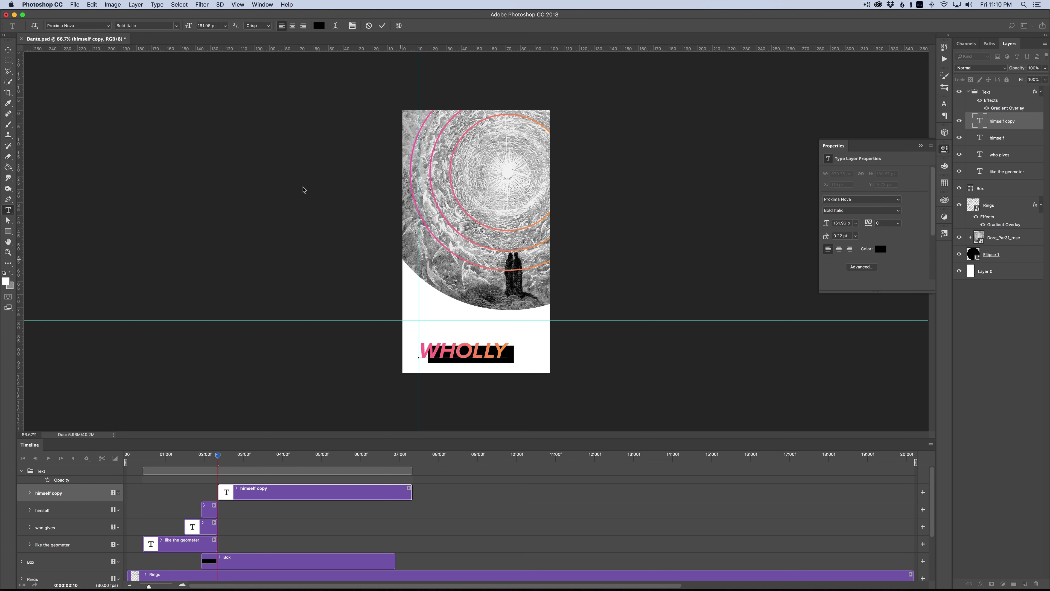
click(8, 49)
drag(441, 355, 447, 330)
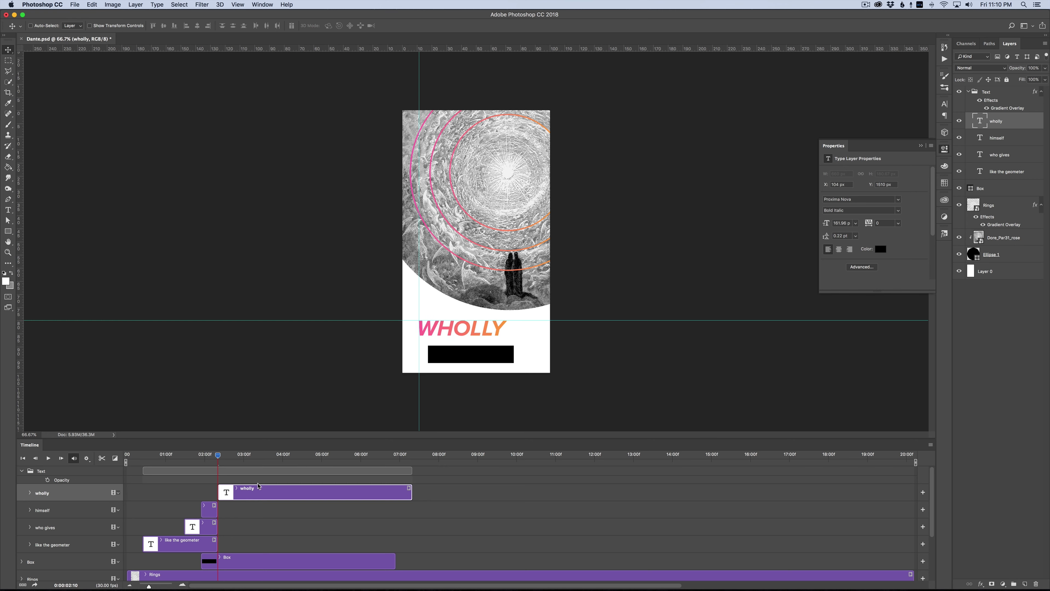
Step: End the Box clip at 0:00:02:10 and duplicate the Box layer from that point
click(245, 555)
drag(393, 565, 217, 564)
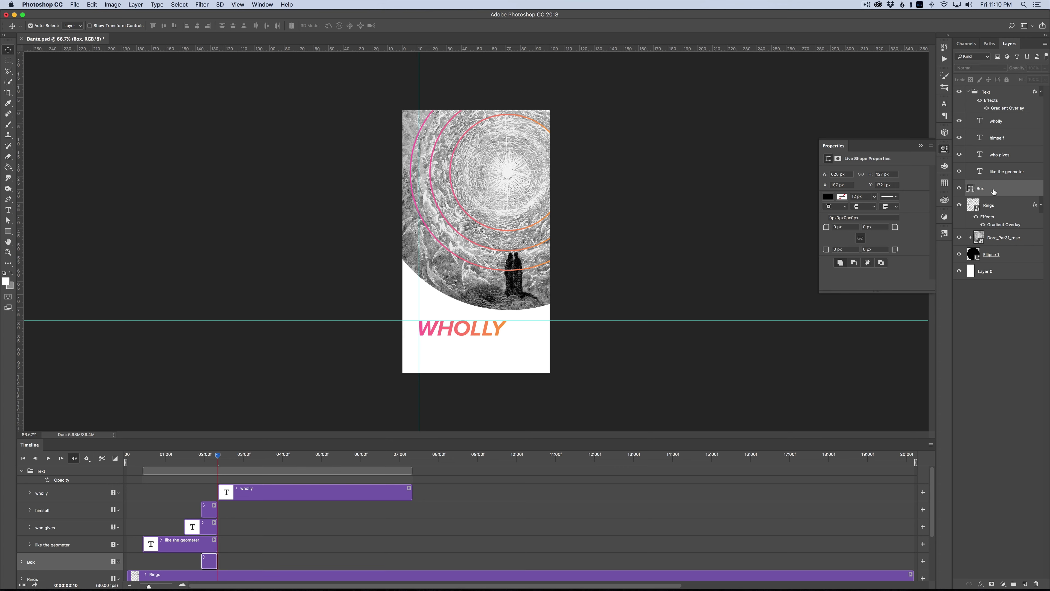
key(super+j)
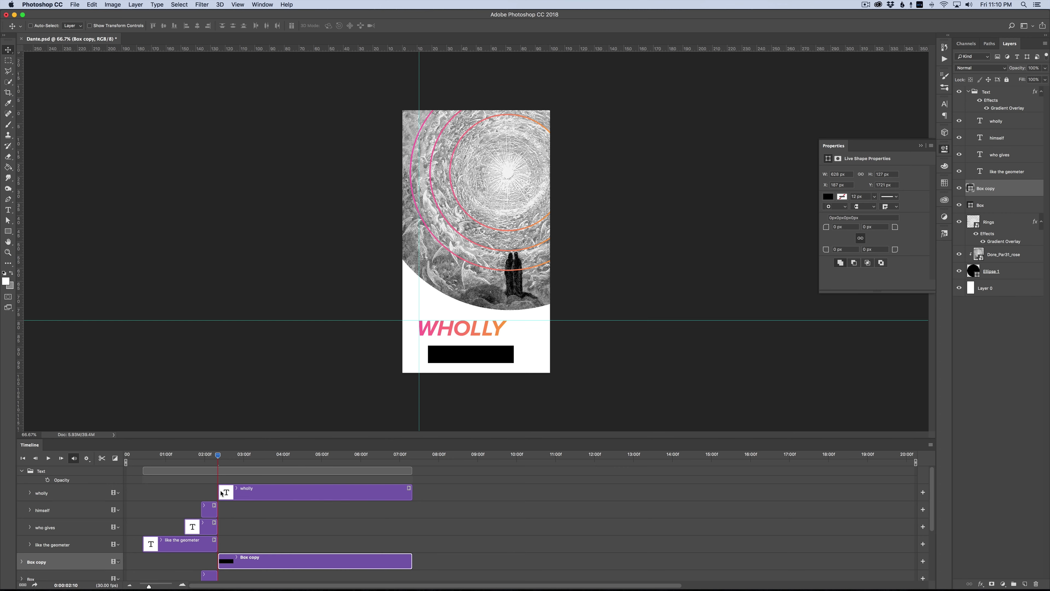
Step: Duplicate the "like the geometer" layer, place the copy directly beneath "wholly" inside the Text group, and go to 0:00:02:25
click(204, 530)
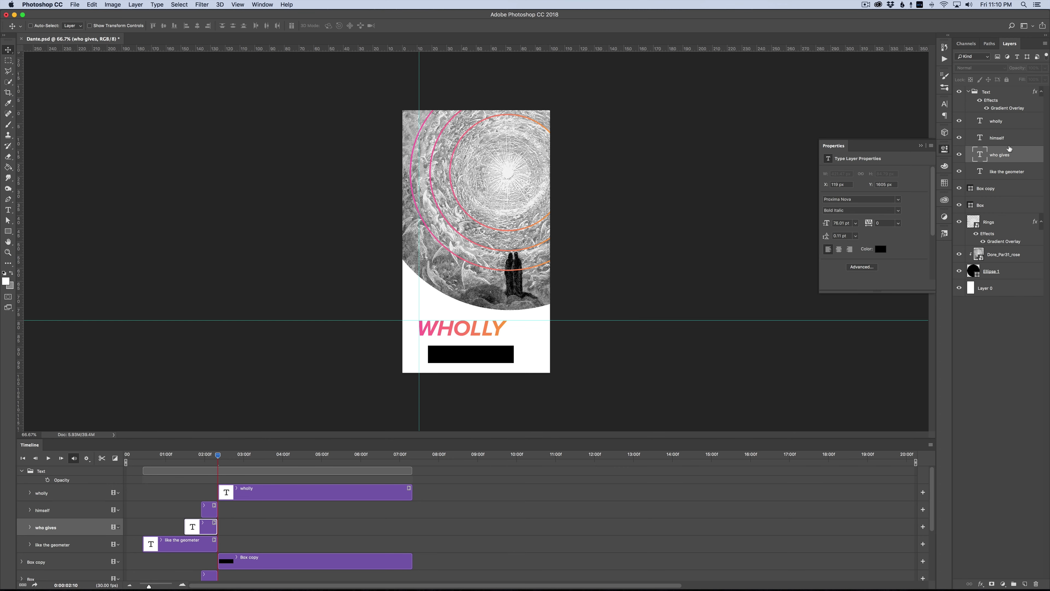
click(1003, 140)
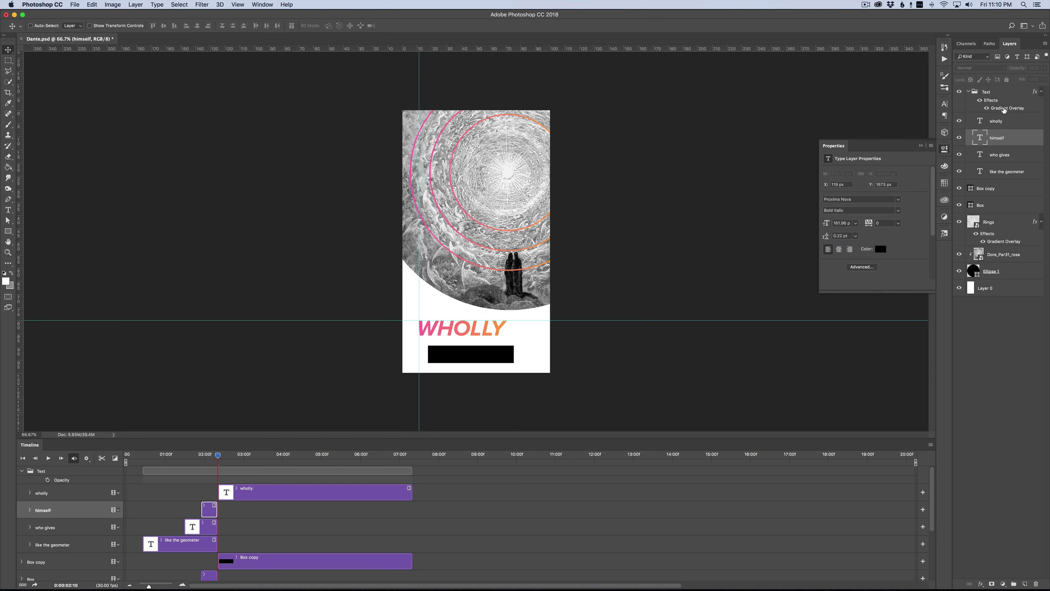
click(1005, 170)
key(super+j)
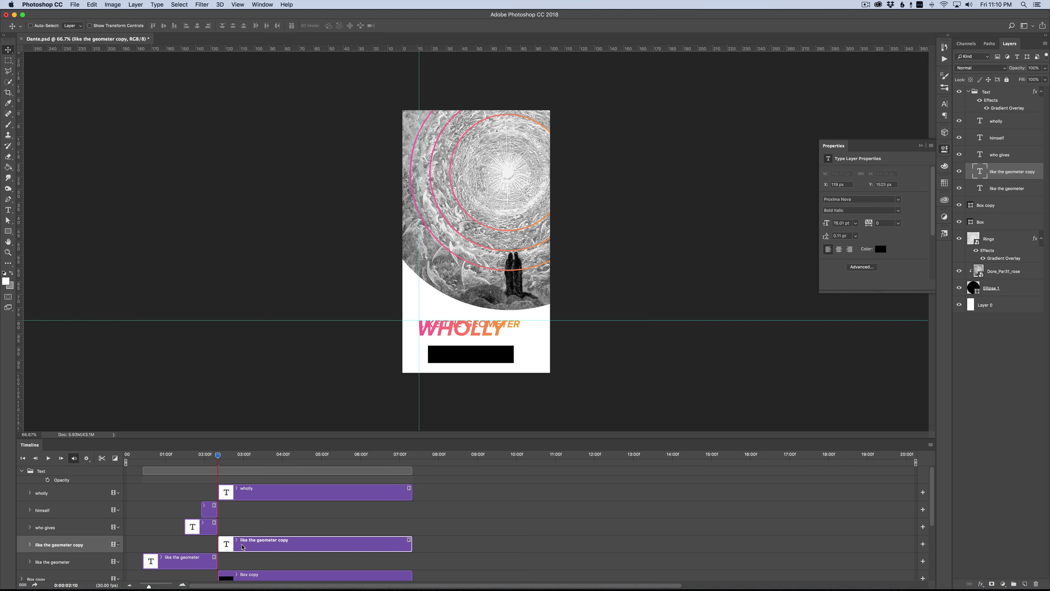
drag(242, 547, 241, 495)
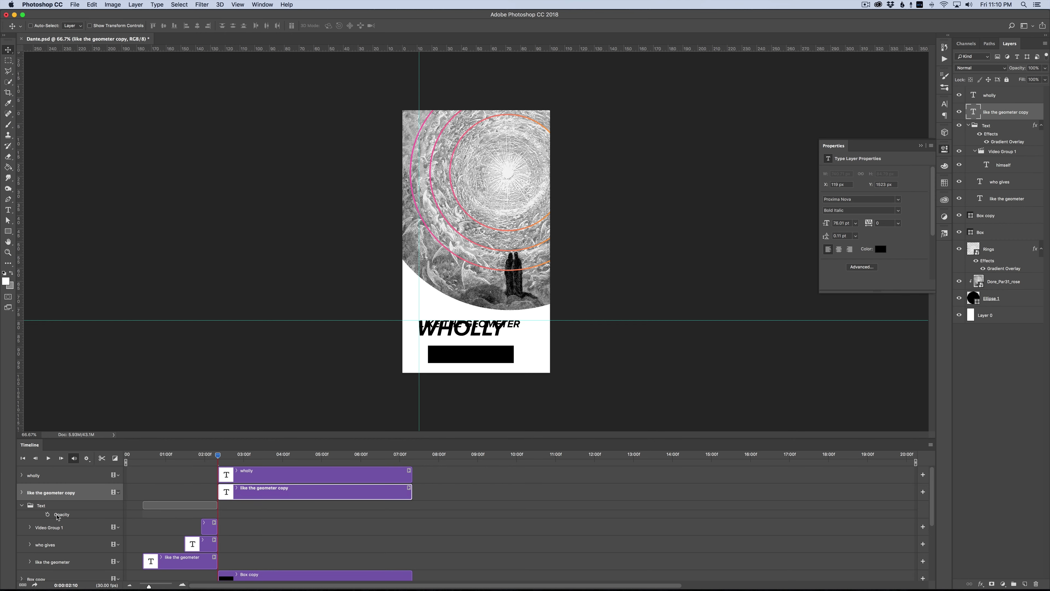
mouse_move(256, 495)
mouse_down()
mouse_move(250, 512)
mouse_move(245, 498)
mouse_up()
click(246, 480)
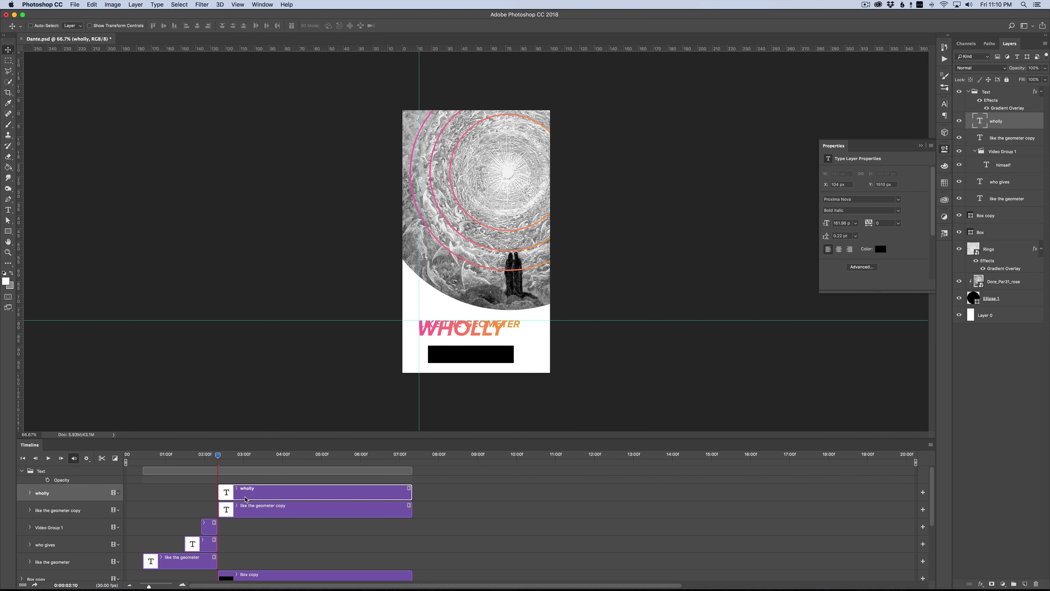
click(302, 523)
drag(219, 455, 237, 459)
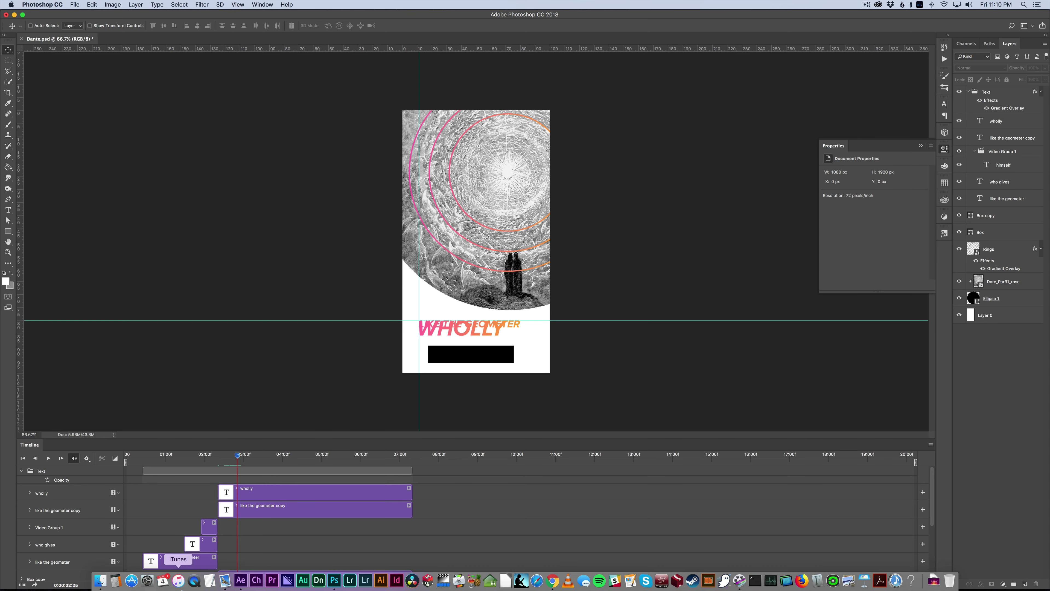
Step: Switch to After Effects to examine the "WHOLLY TO MEASURING THE CIRCLE," frame in the reference composition, and return to Photoshop
click(242, 579)
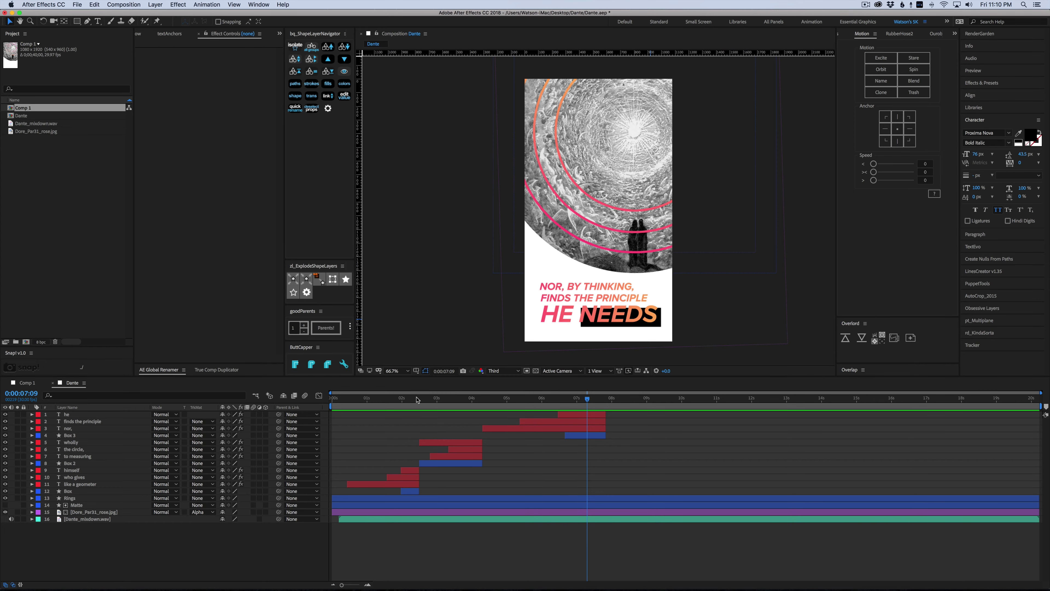
click(457, 402)
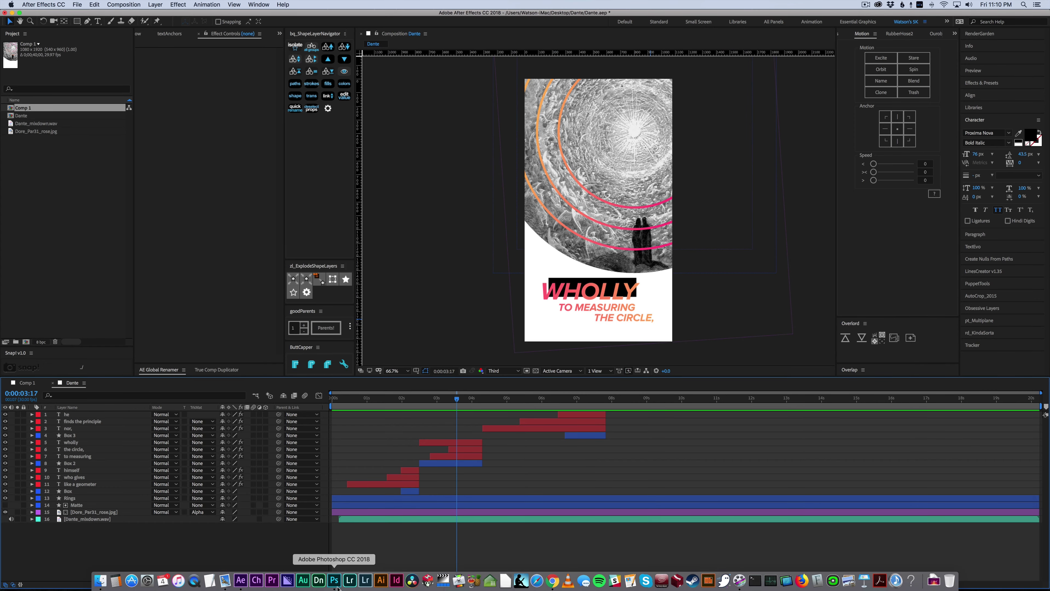
click(338, 581)
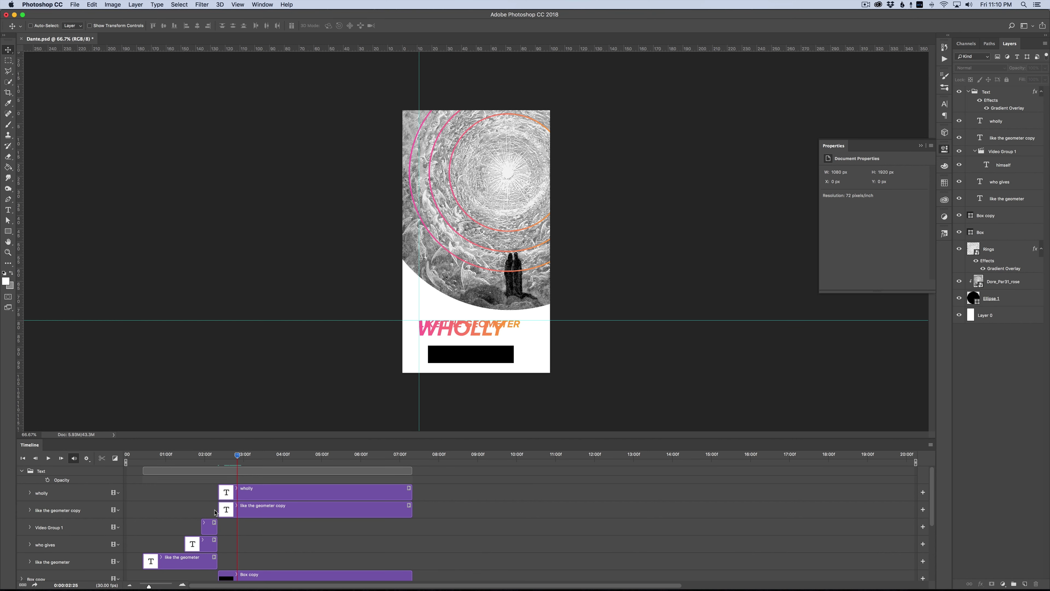
Step: Start the copied "like the geometer" clip at 0:00:02:25 and change its text to "to measuring" below "WHOLLY"
drag(219, 509, 238, 510)
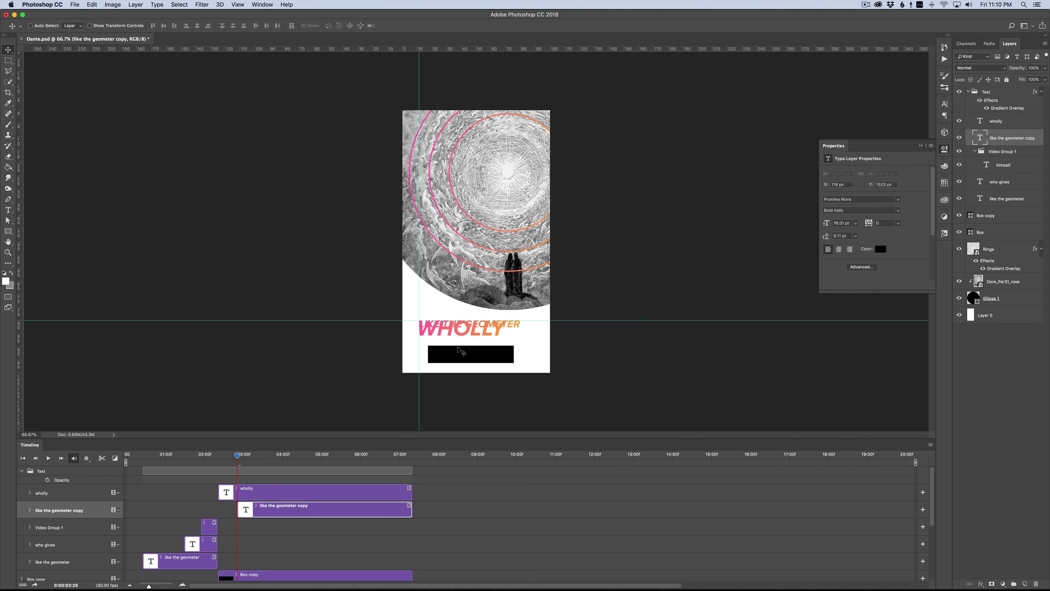
drag(471, 322, 507, 348)
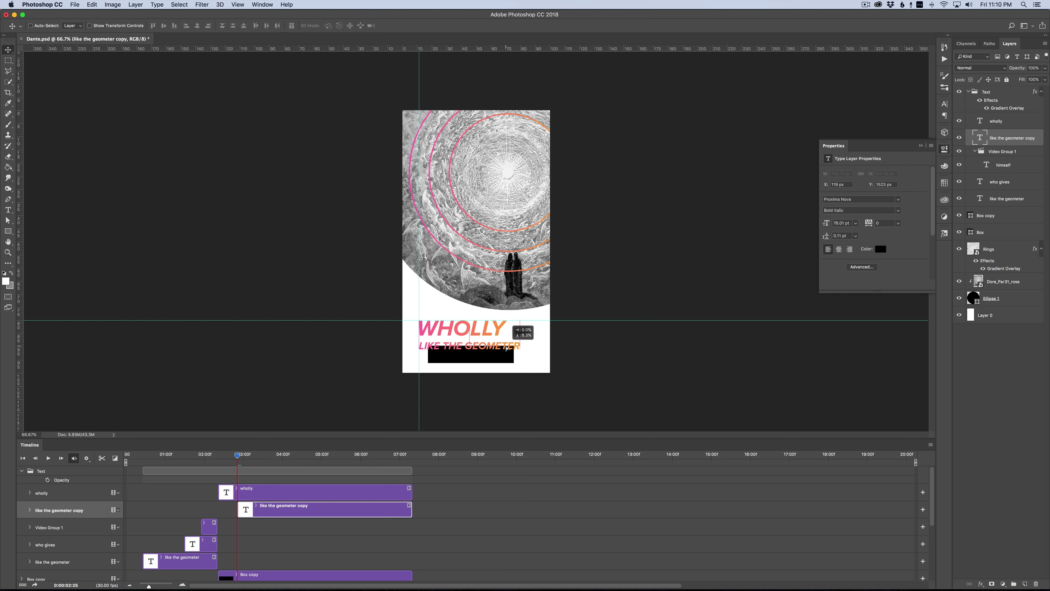
double_click(484, 343)
text(to measuring)
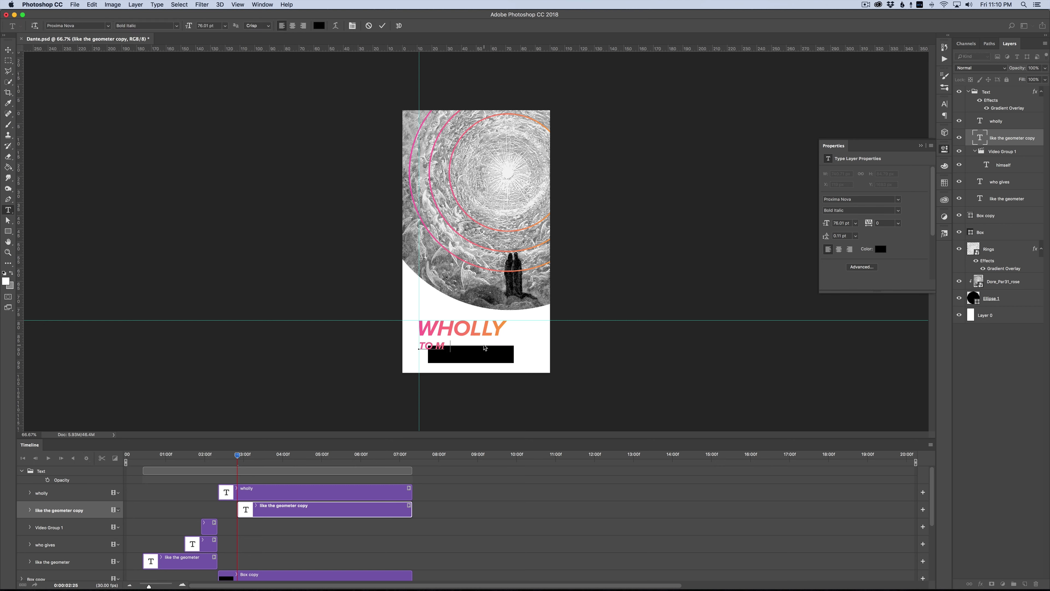
click(8, 50)
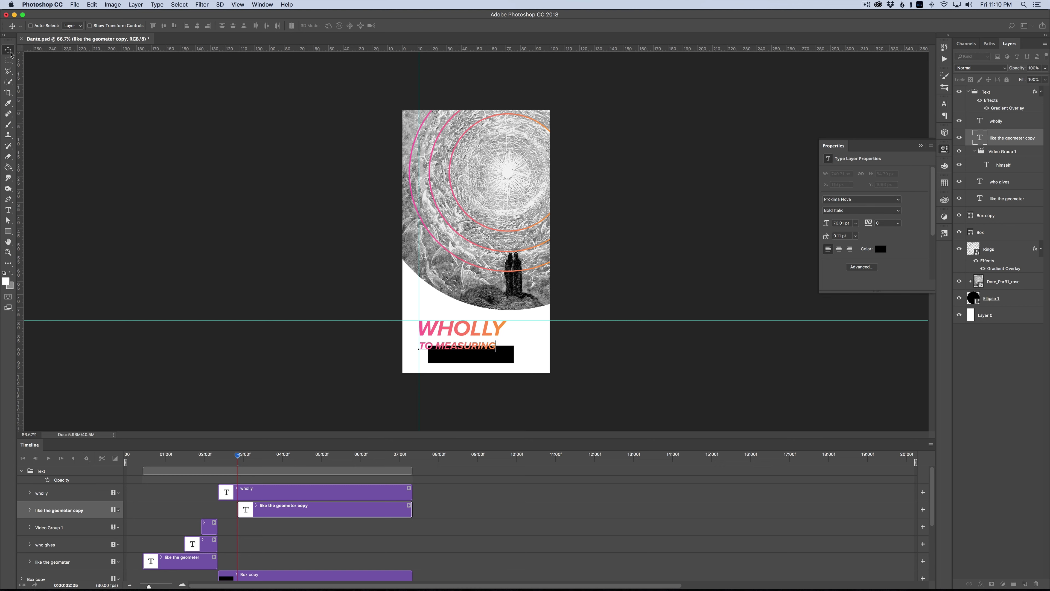
Step: Nudge "TO MEASURING" closer beneath "WHOLLY" with a slight indent, and move the copied black box up behind "WHOLLY"
drag(447, 346, 456, 342)
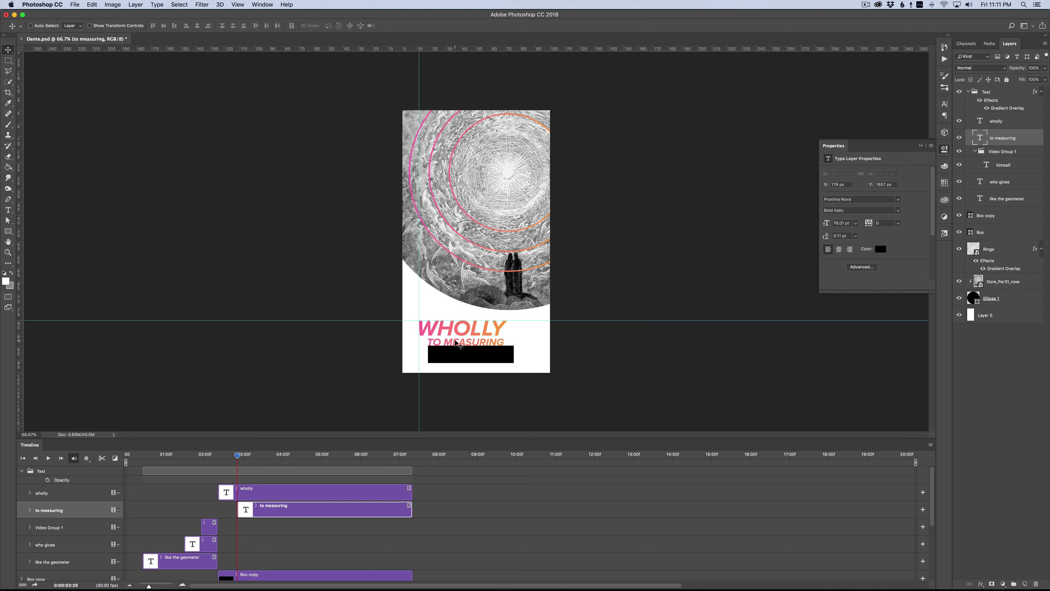
click(259, 574)
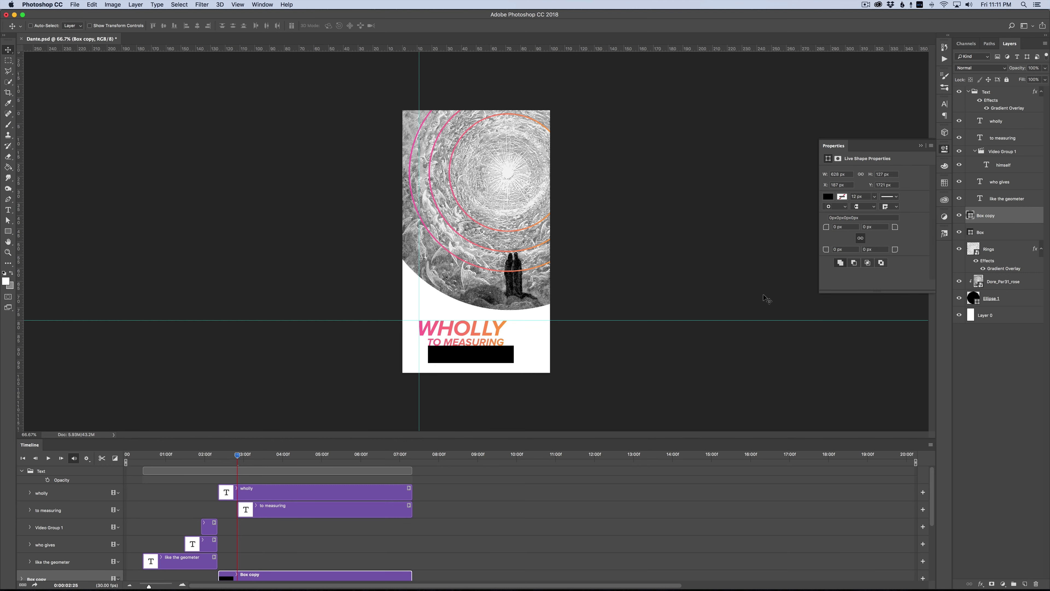
drag(499, 353, 481, 331)
Step: Duplicate the "to measuring" layer, offset the copy down and to the right on the canvas, and start its clip at 0:00:03:09
click(1012, 139)
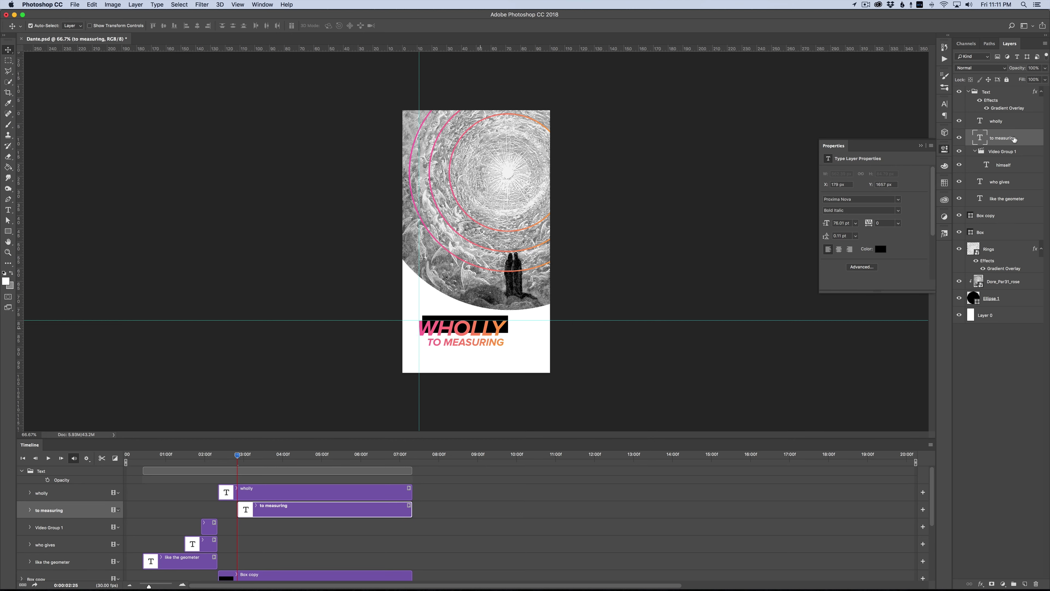
key(super+j)
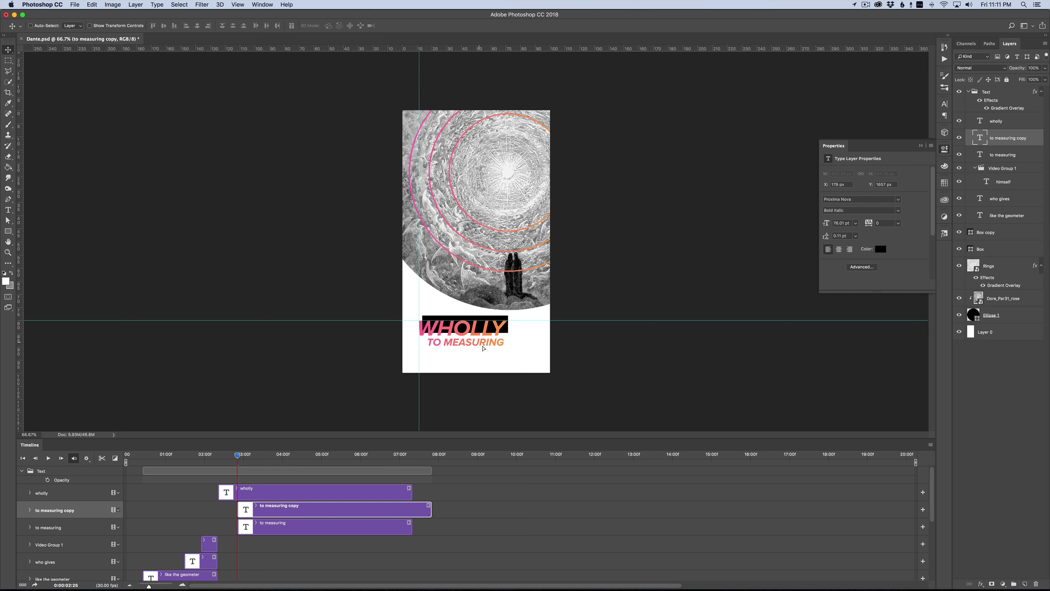
drag(481, 343, 500, 354)
drag(236, 455, 255, 455)
drag(237, 510, 256, 510)
Step: Change the copied line's text to "the circle," and shift it right beneath "TO MEASURING"
key(t)
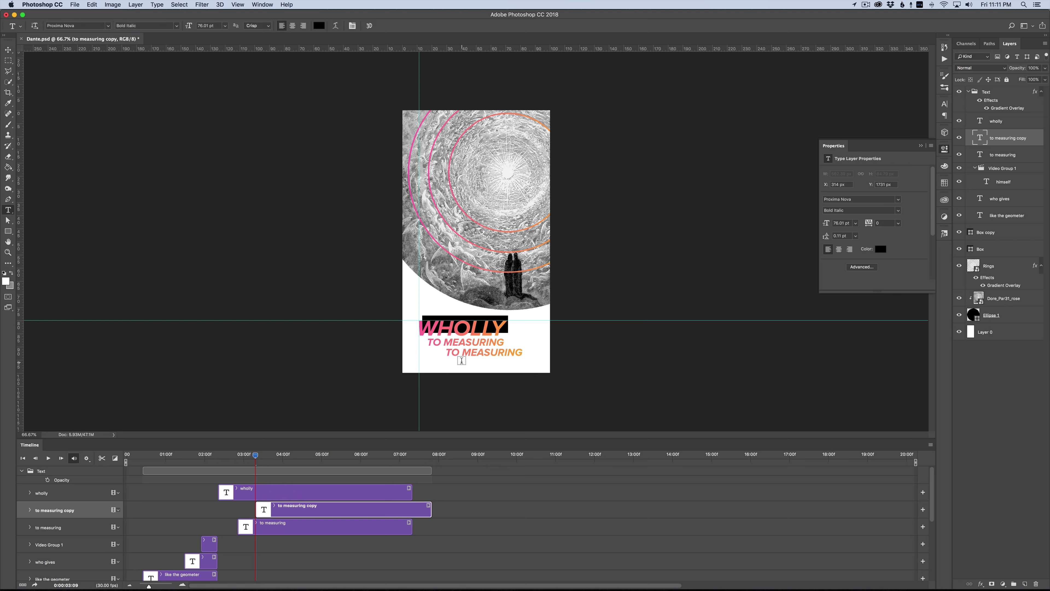
triple_click(463, 352)
text(circle)
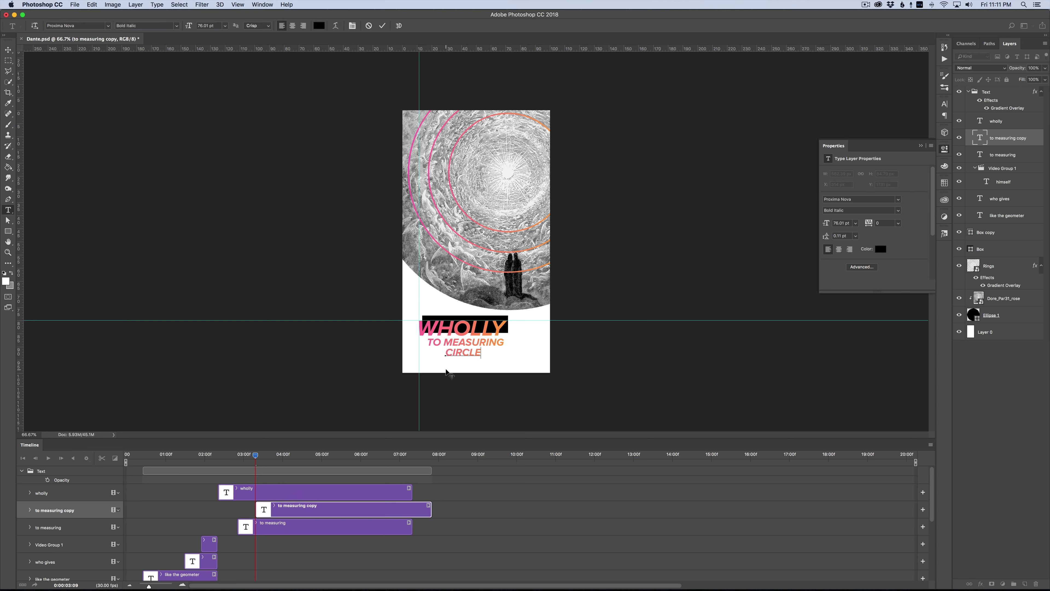
click(446, 351)
text(the)
click(8, 49)
drag(480, 360, 497, 360)
Step: Play back the second phrase and end the "wholly", "the circle," and "to measuring" clips at 0:00:04:07
click(204, 458)
key(space)
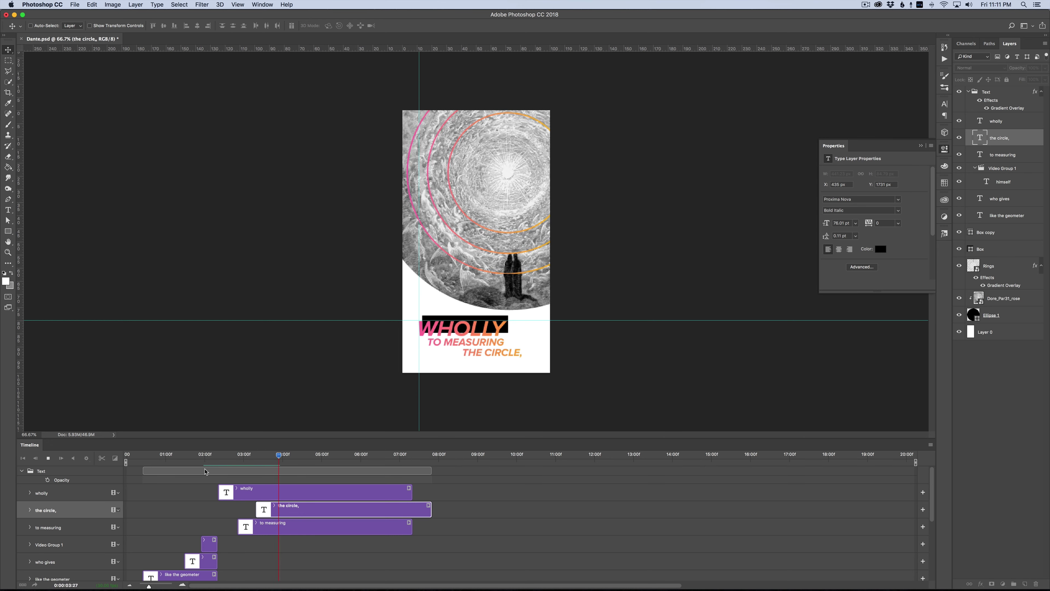
key(space)
drag(287, 457, 292, 457)
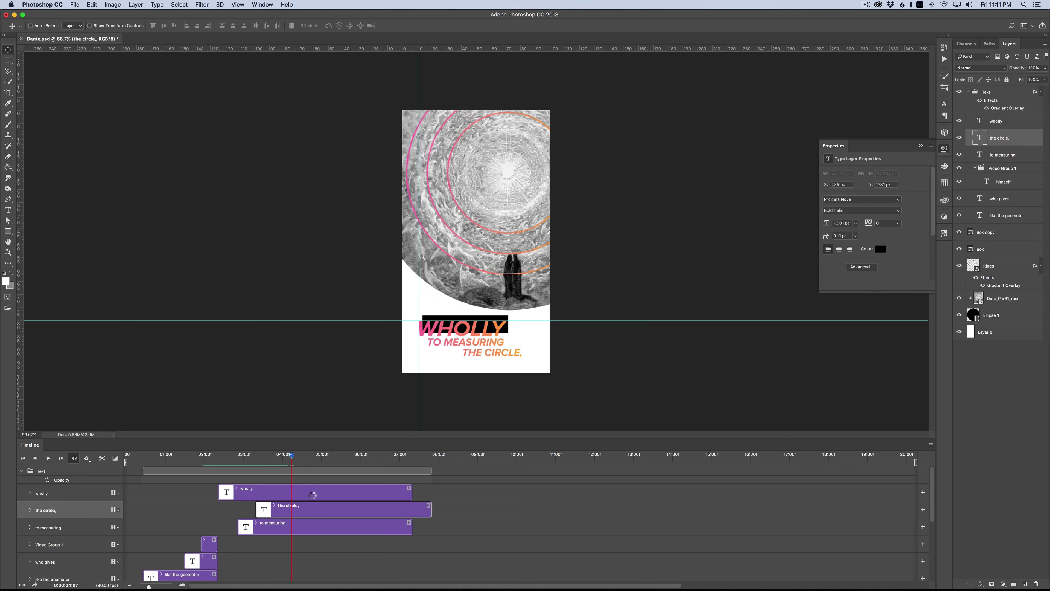
click(312, 494)
drag(412, 532, 292, 532)
drag(430, 512, 291, 512)
click(381, 496)
drag(380, 496, 291, 497)
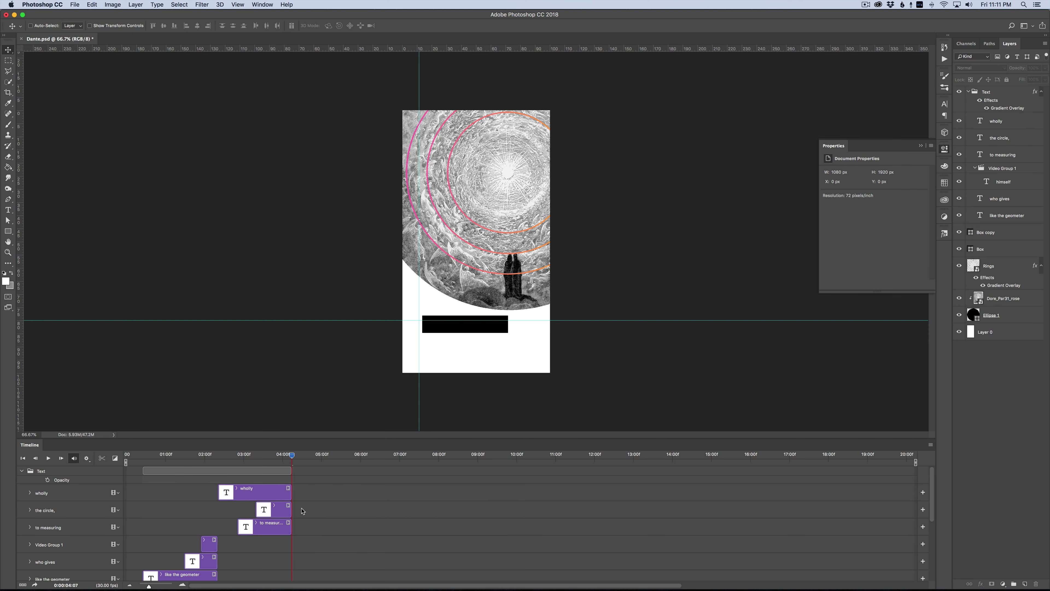
click(32, 496)
click(30, 494)
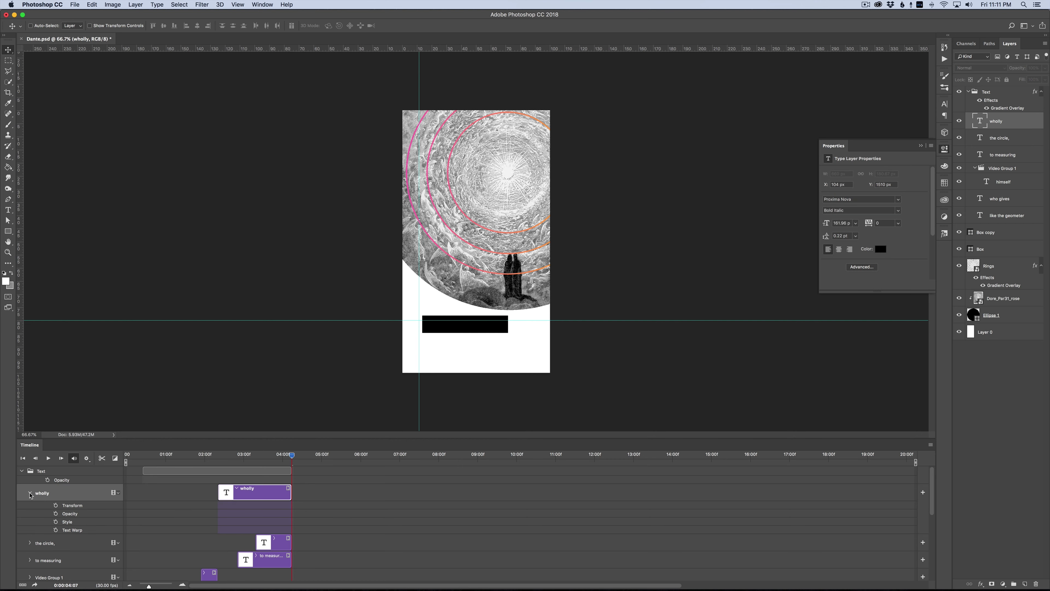
click(30, 494)
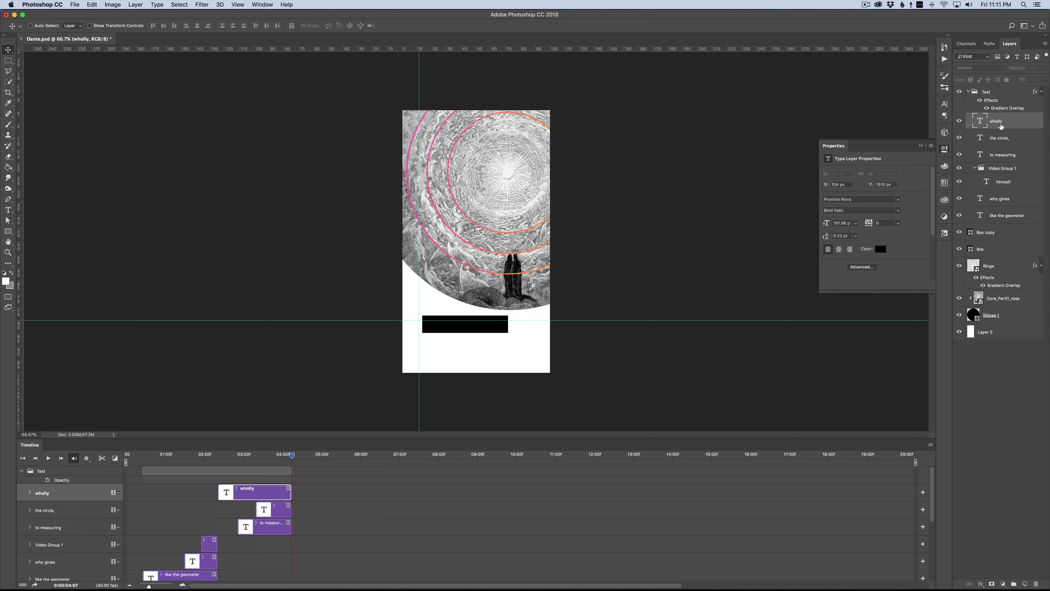
Step: Duplicate the "to measuring" layer at 0:00:04:07 and move the copy to the top of the Text group
click(1004, 141)
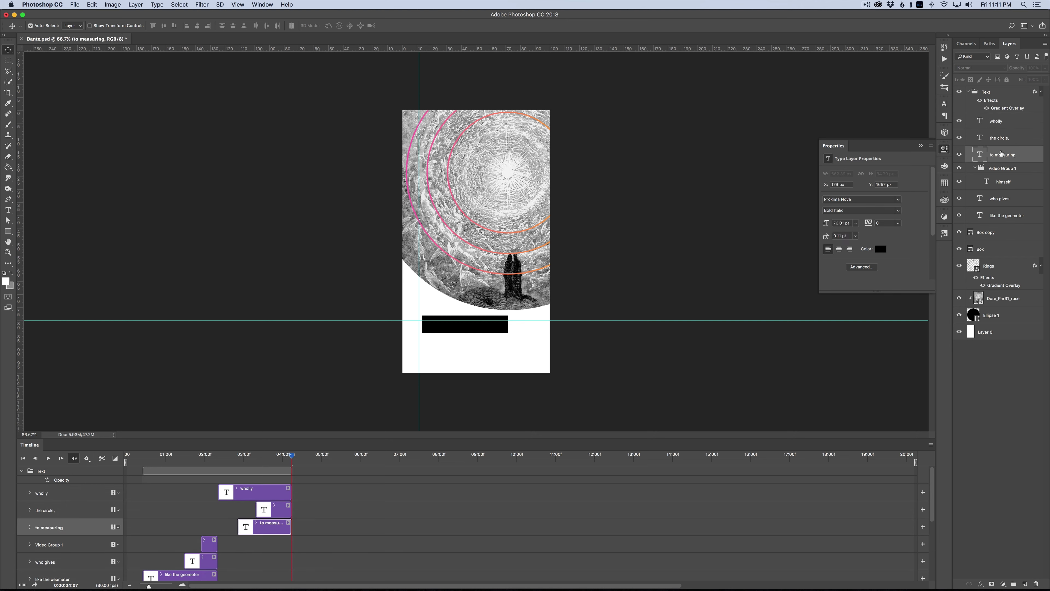
key(super+j)
drag(351, 523, 301, 486)
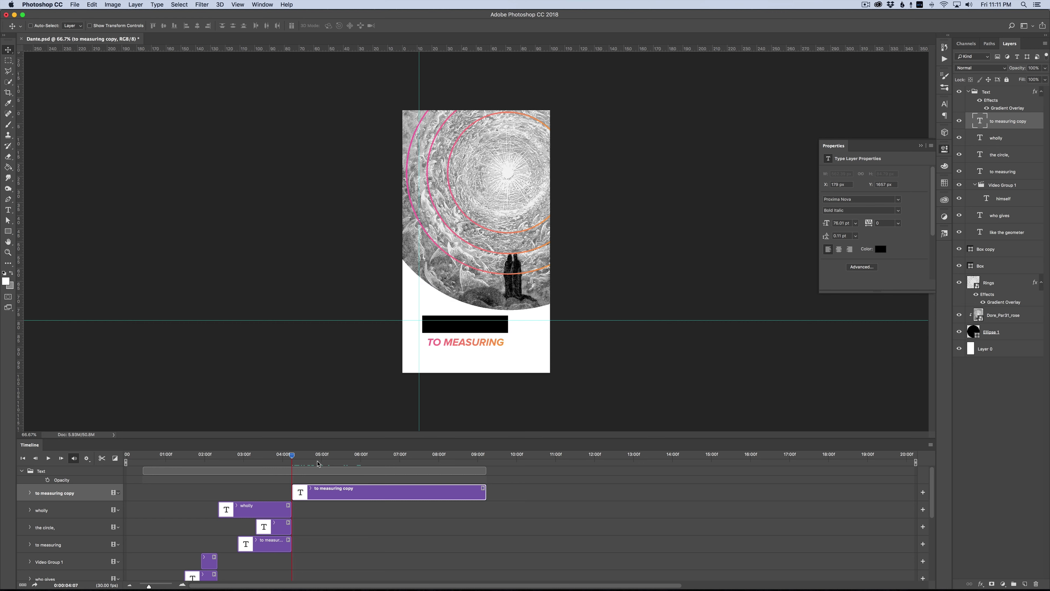
scroll(407, 563, down, 3)
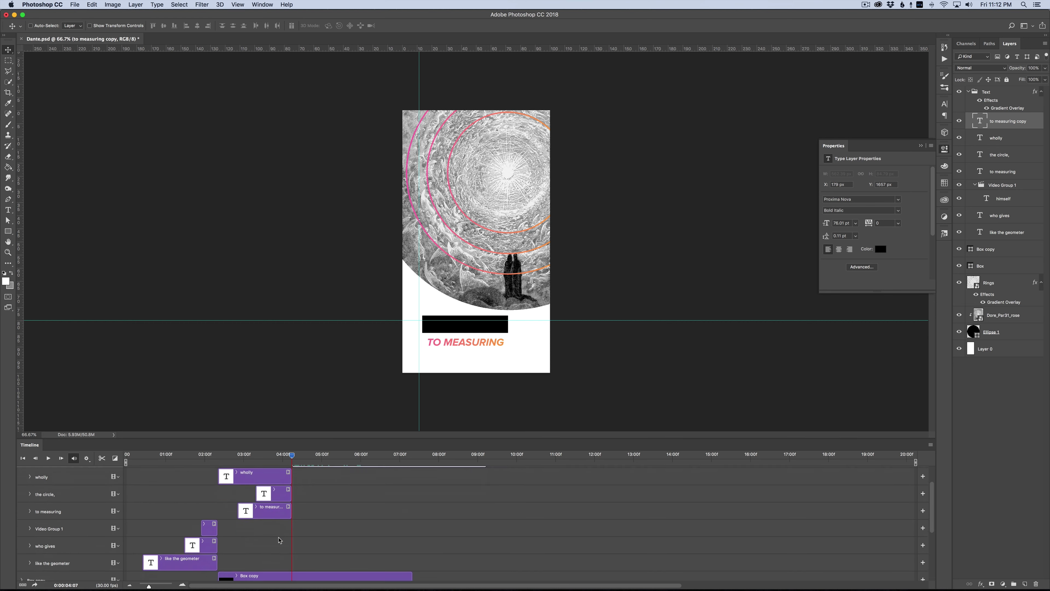
Step: End the "Box copy" clip at 0:00:04:07
drag(410, 562, 291, 562)
drag(458, 347, 457, 342)
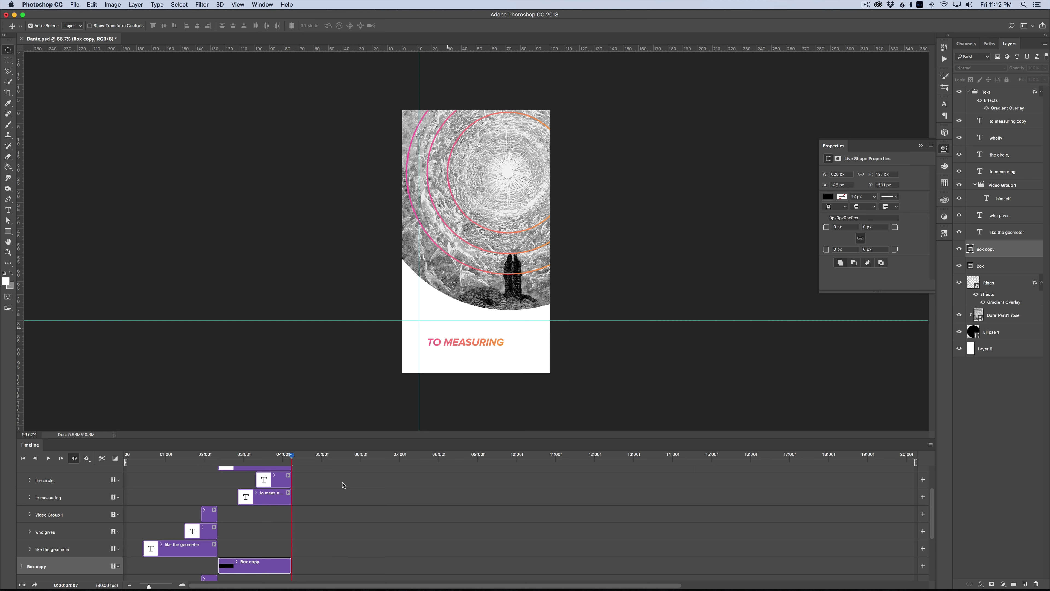
Step: Move the "to measuring copy" line up and left to the guides and change its text to "nor,"
scroll(342, 484, up, 3)
click(316, 497)
drag(459, 344, 450, 328)
key(t)
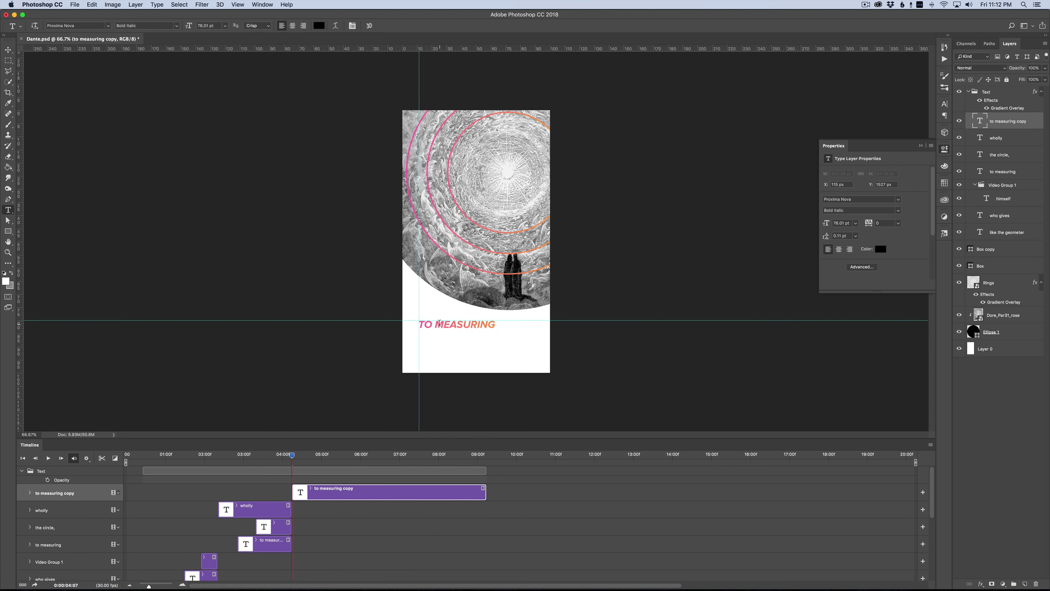
triple_click(487, 324)
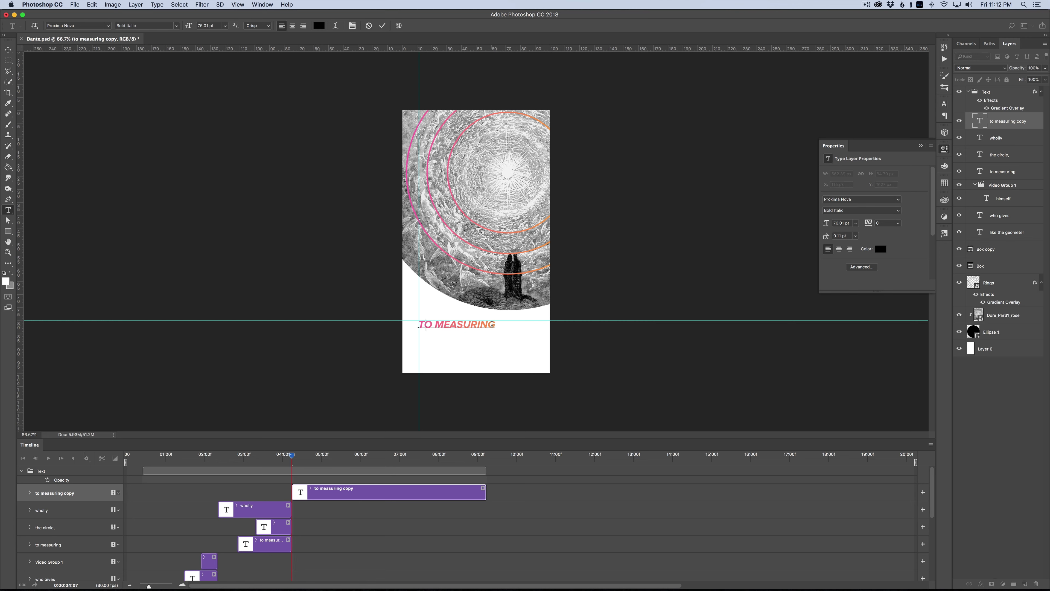
text(NOR,)
Step: Switch to After Effects, scrub the Dante composition to examine the third phrase's timing and layout, and return to Photoshop
click(241, 583)
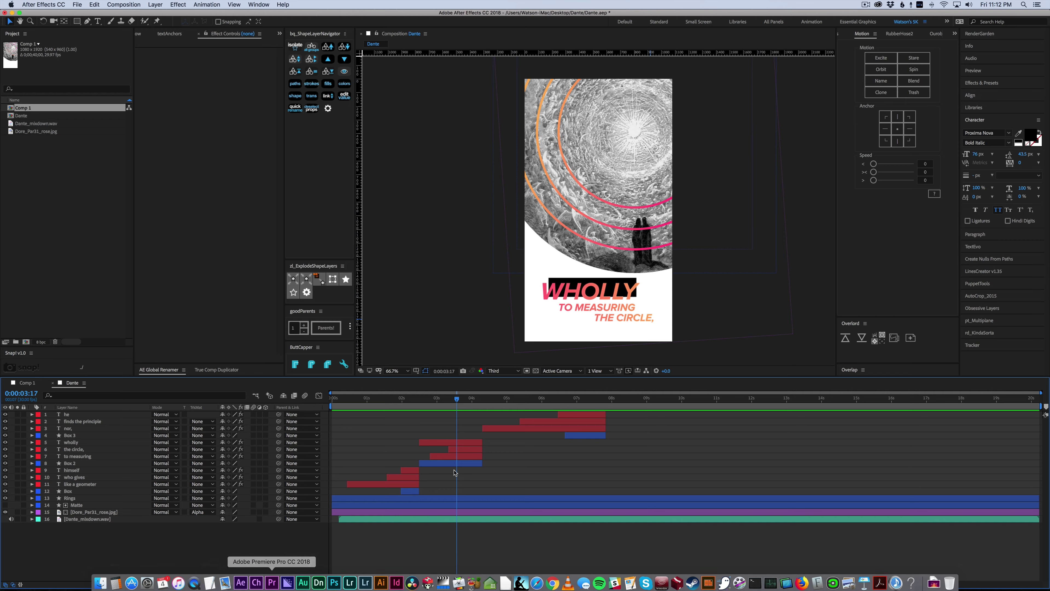
drag(466, 402, 573, 402)
click(341, 583)
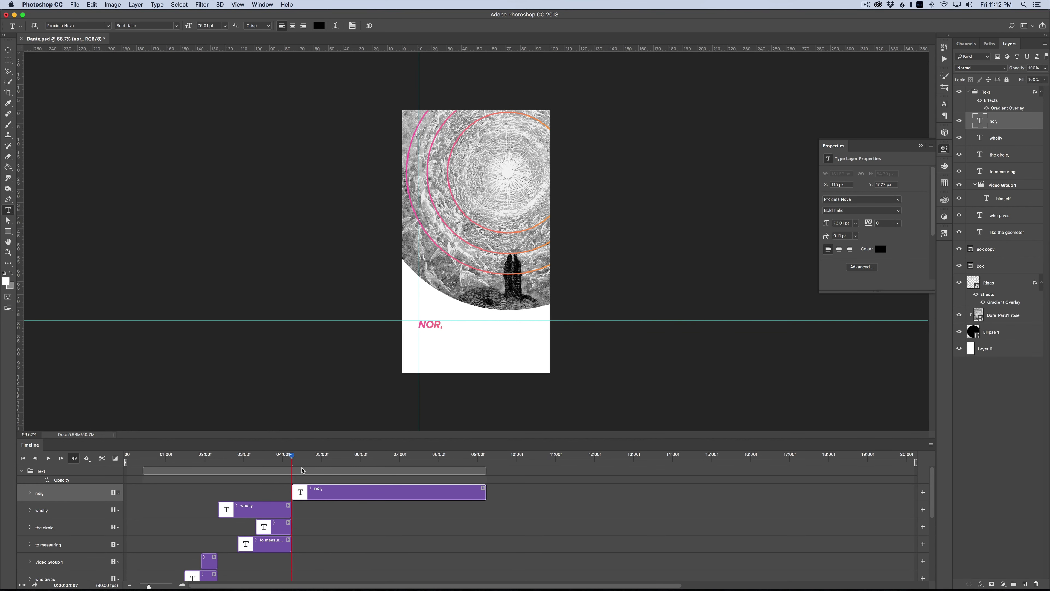
Step: Duplicate the "nor," layer at 0:00:04:21 and extend the copy's text to "nor, by thinking"
click(309, 455)
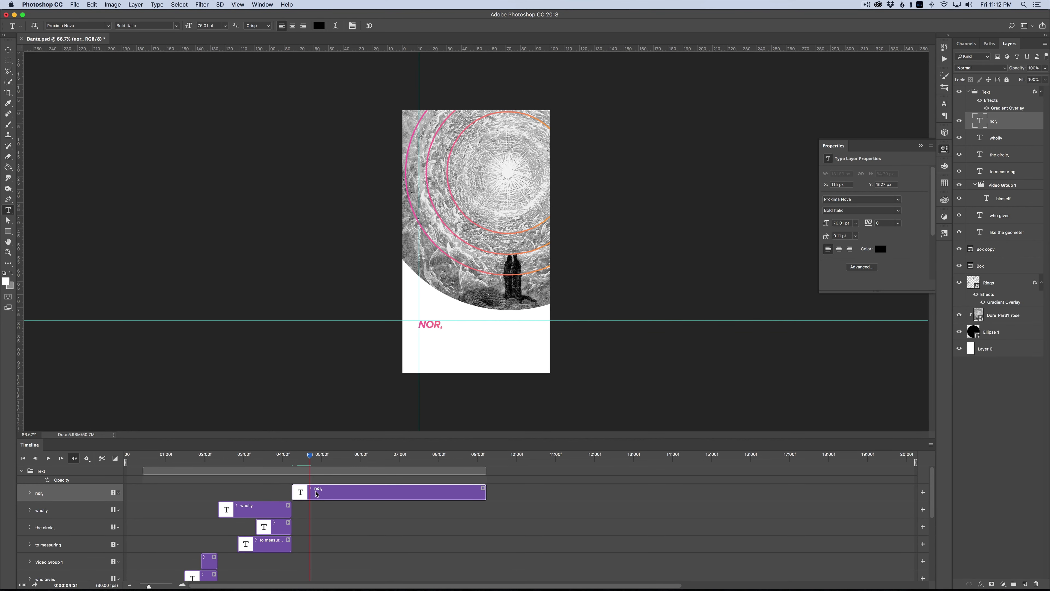
key(super+j)
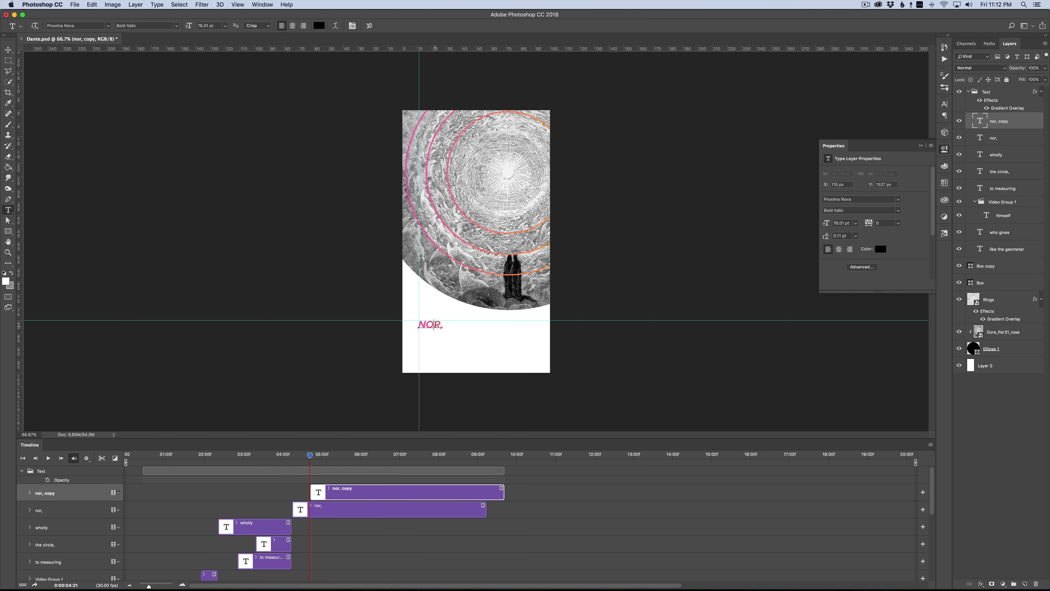
double_click(436, 325)
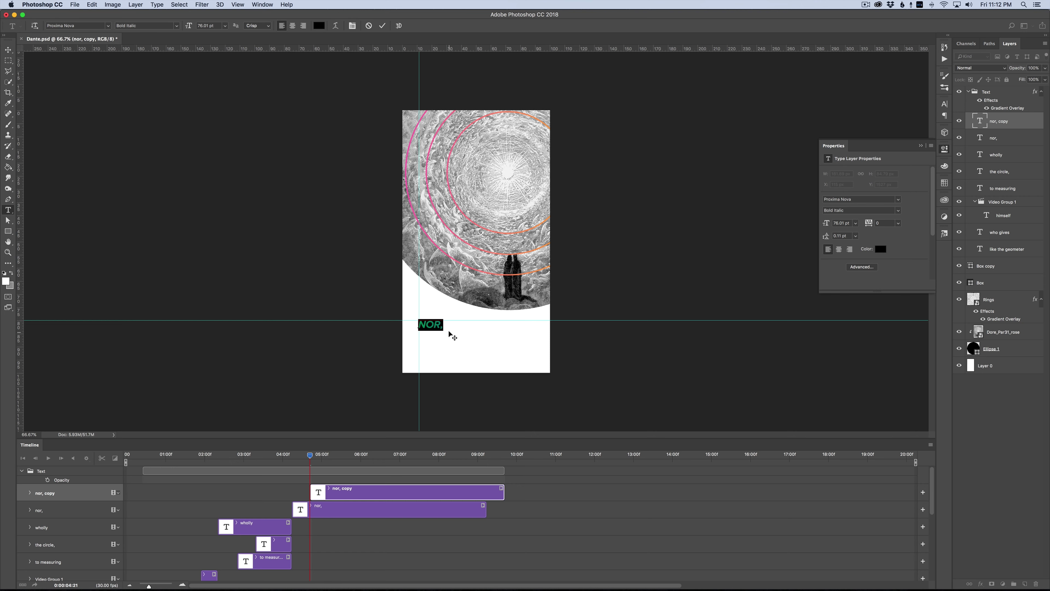
click(443, 324)
text(BY THINKING)
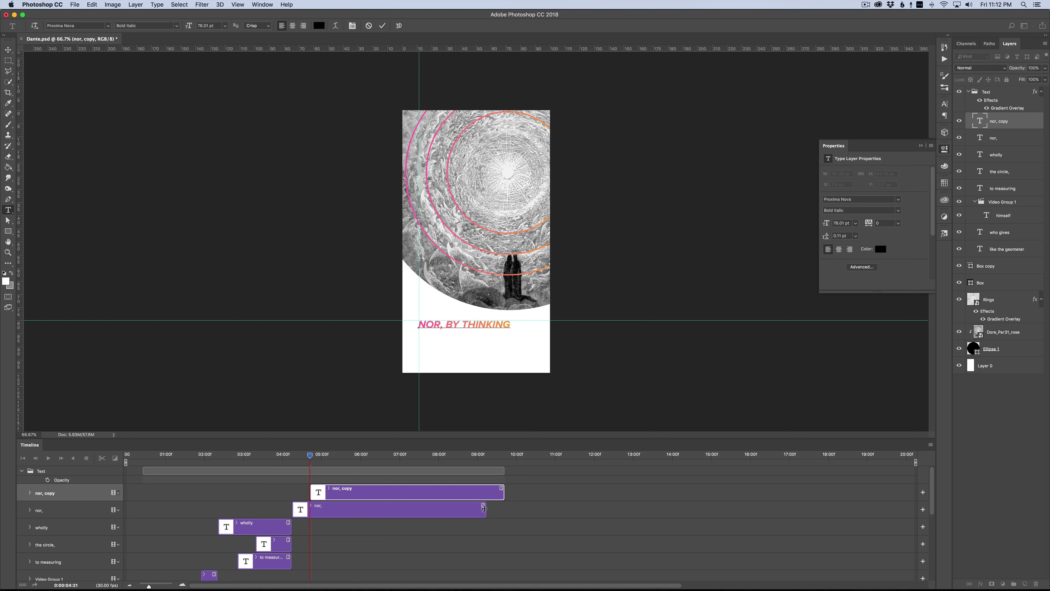
key(super+Return)
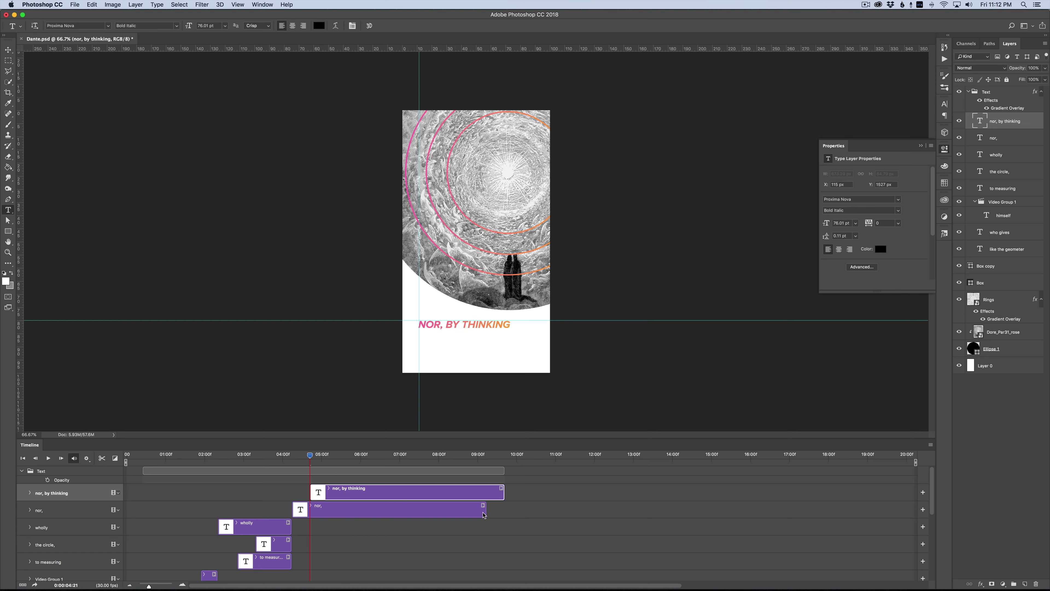
Step: End the "nor," clip at 0:00:04:21 and play back the start of the third phrase
drag(483, 514, 308, 513)
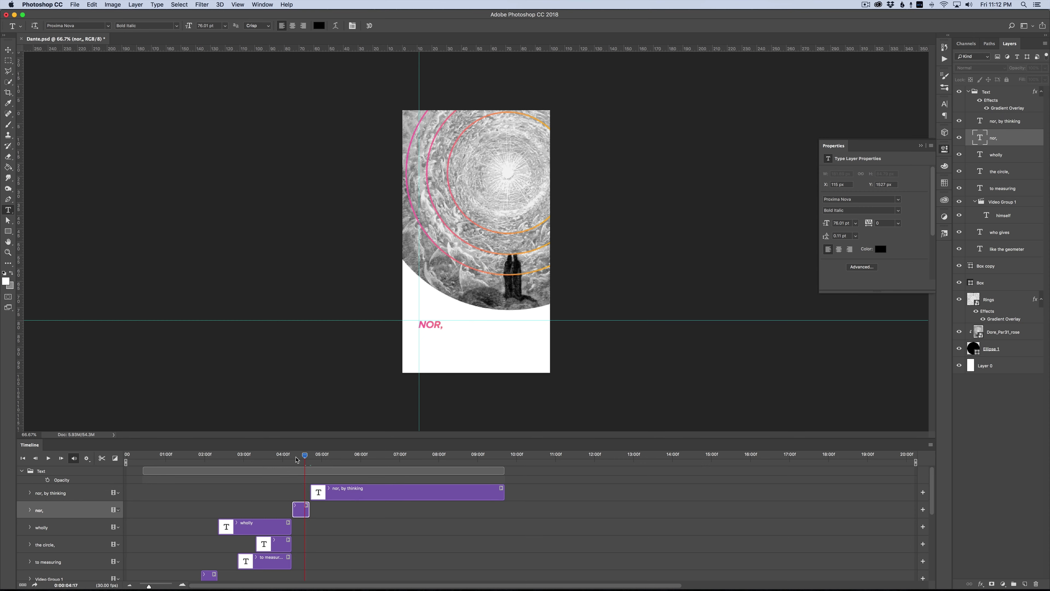
click(278, 459)
key(space)
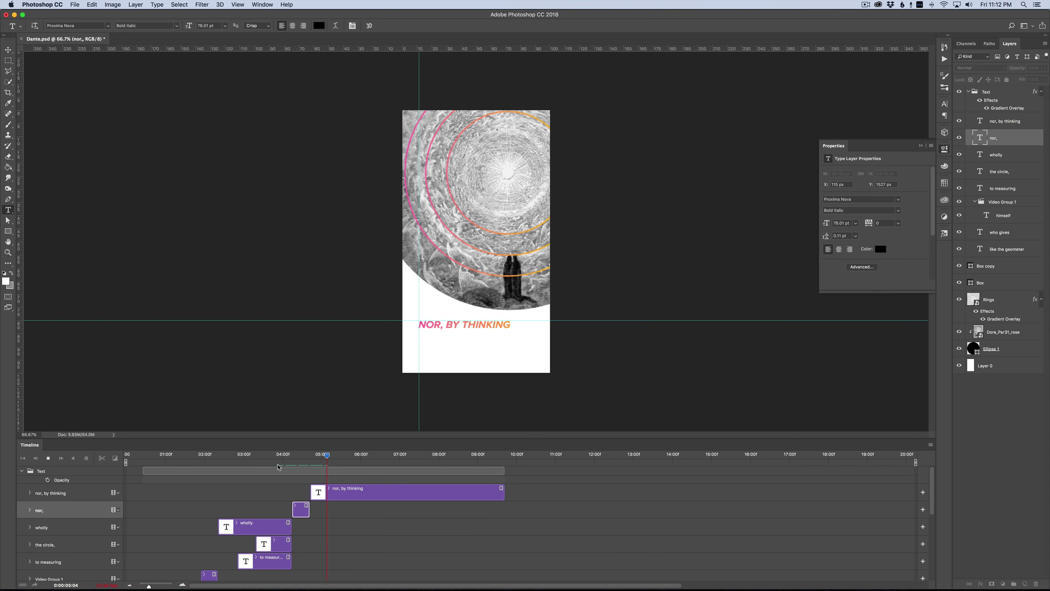
Step: Duplicate the "nor, by thinking" layer at 0:00:05:13 and move the copy directly beneath the original line
click(335, 456)
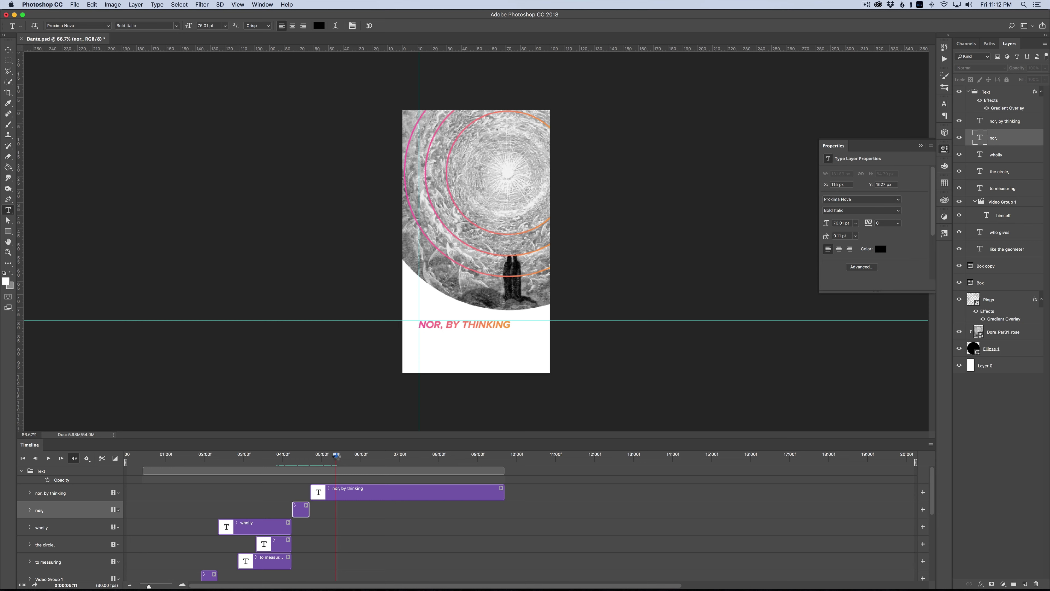
click(337, 455)
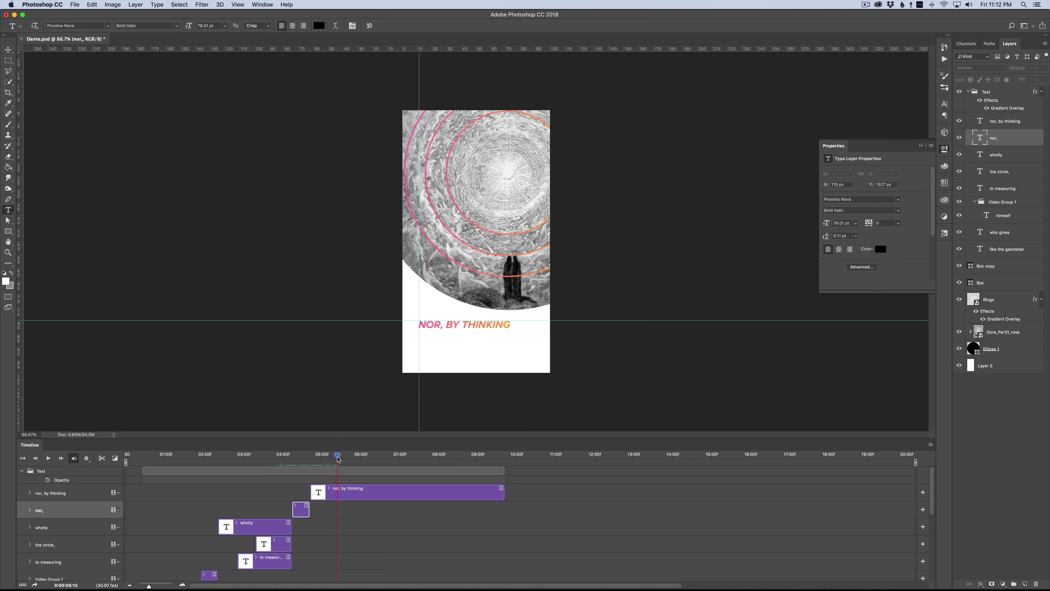
click(1007, 126)
key(super+j)
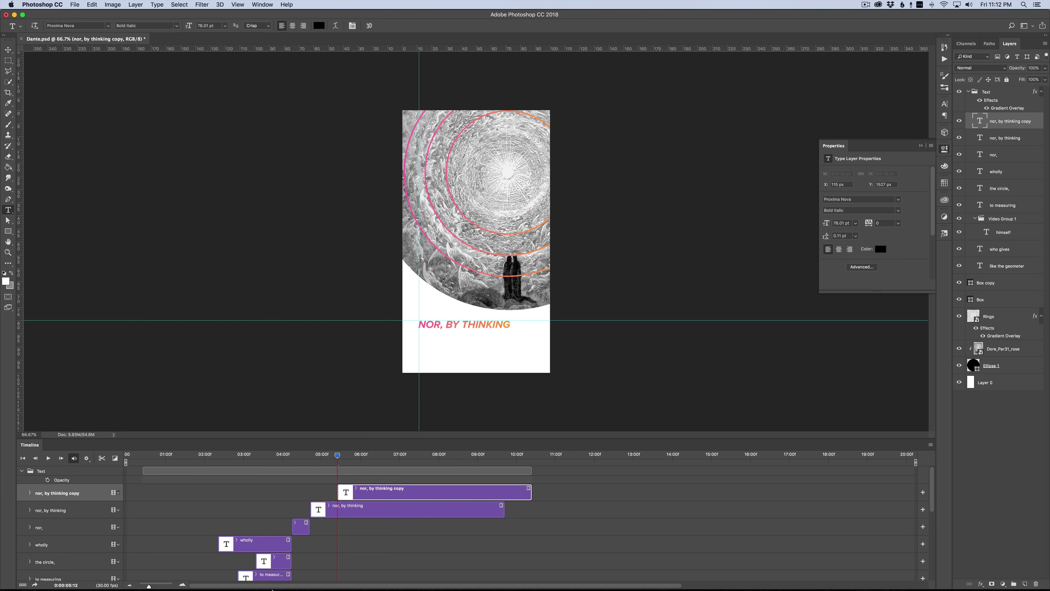
key(v)
drag(485, 329, 474, 351)
Step: Change the copied lower line's text to "finds the principle"
key(t)
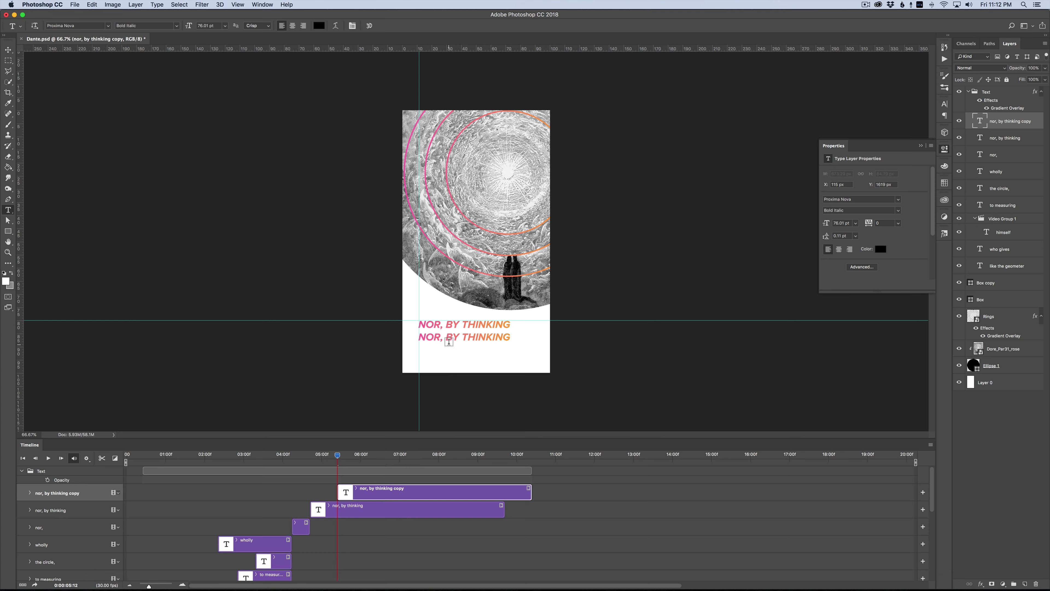
triple_click(449, 342)
text(FINDS)
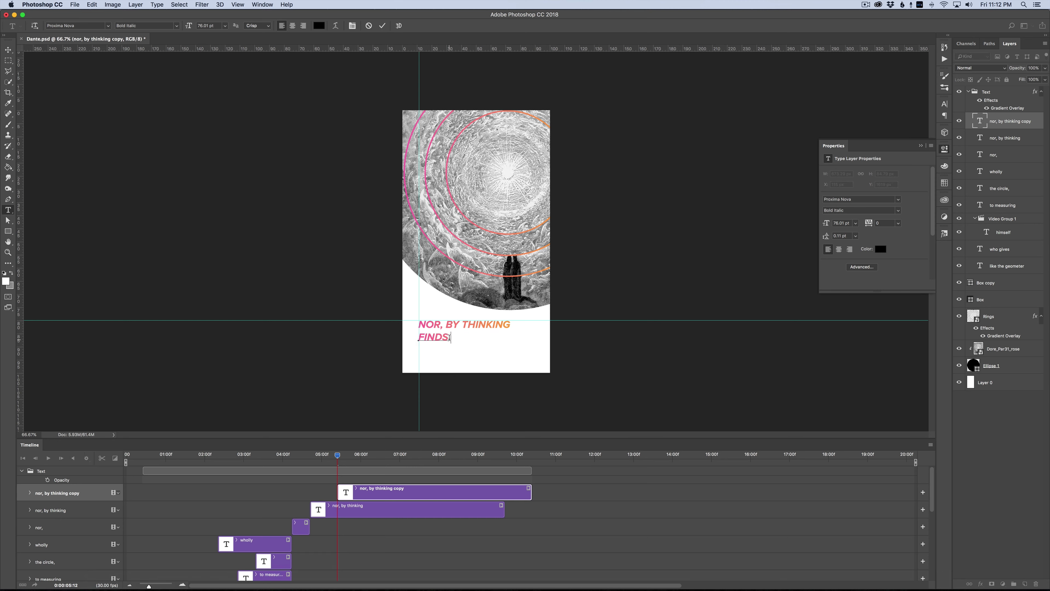
text( THE PRINCIPL)
Step: Duplicate the "finds the principle" layer at 0:00:06:13 and move the copy below that line
drag(338, 466, 373, 464)
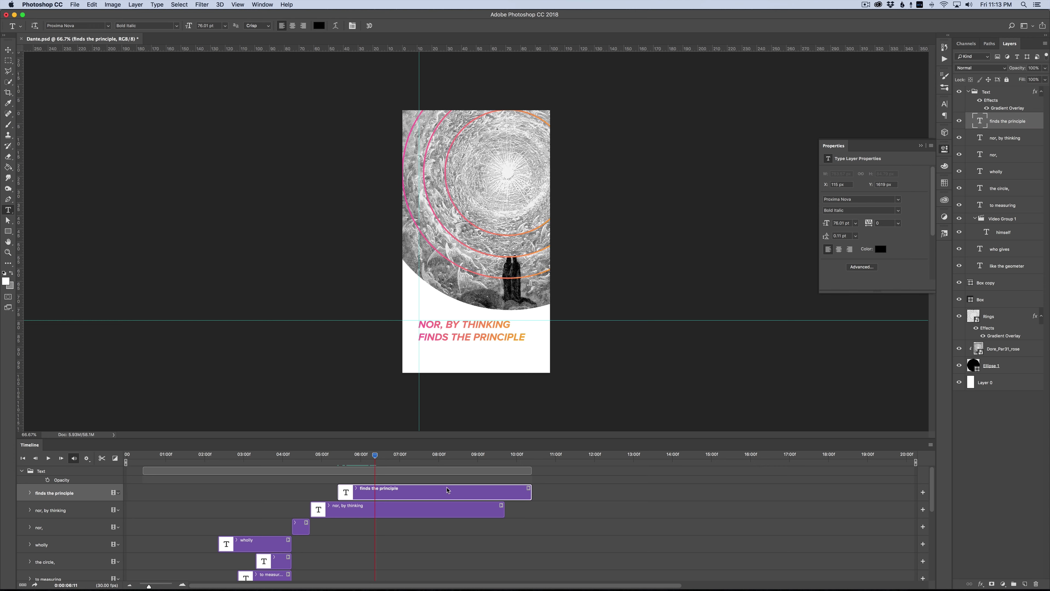
key(Right)
key(Right)
key(super+j)
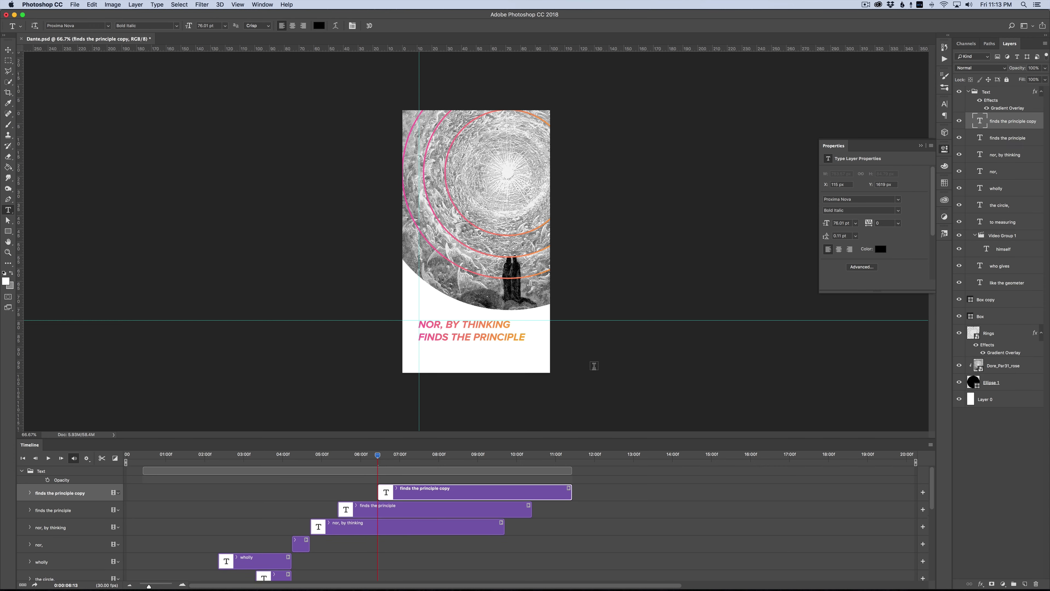
key(v)
drag(451, 346, 446, 362)
Step: Change the copied third line's text to "he" and scale it up to about 230% beneath "FINDS THE PRINCIPLE"
key(t)
triple_click(446, 350)
text(HE)
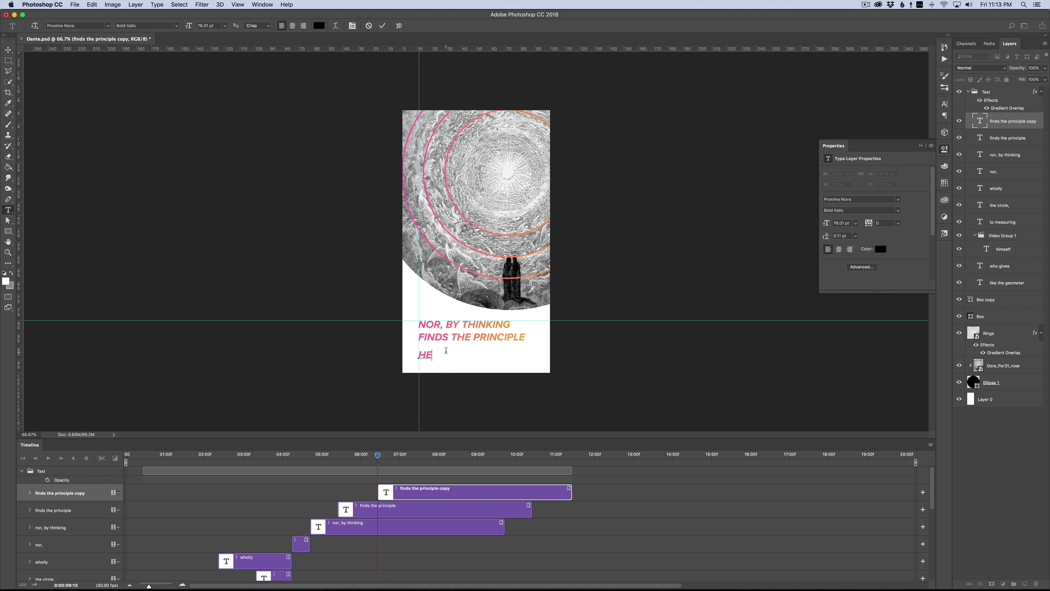
click(9, 54)
key(super+t)
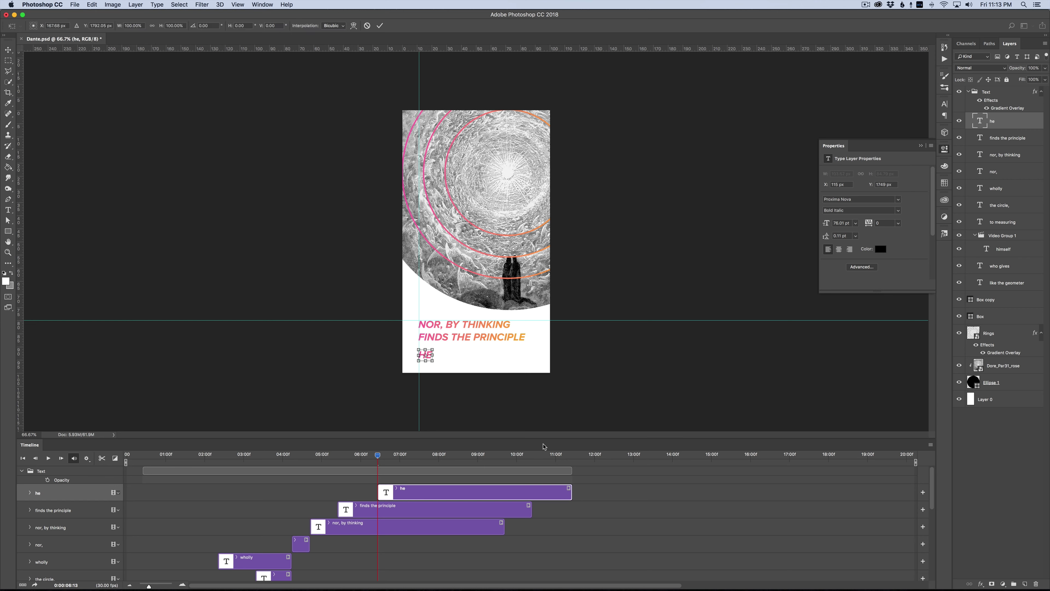
mouse_move(434, 347)
mouse_down()
mouse_move(452, 333)
mouse_move(442, 356)
mouse_up()
key(Return)
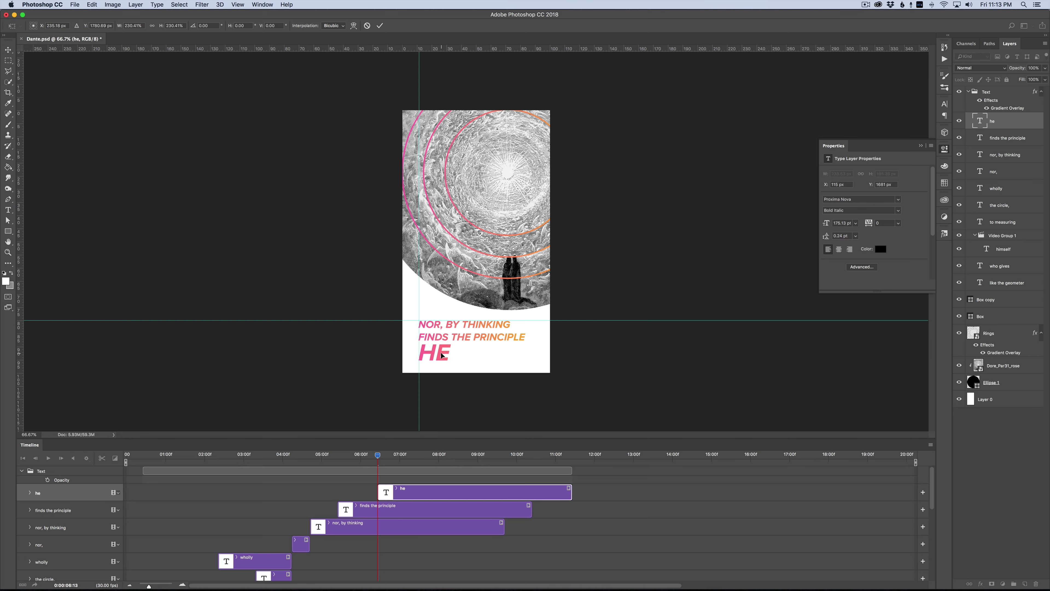
Step: Play back the narration around the "he" line and end its clip at 0:00:06:21
click(355, 461)
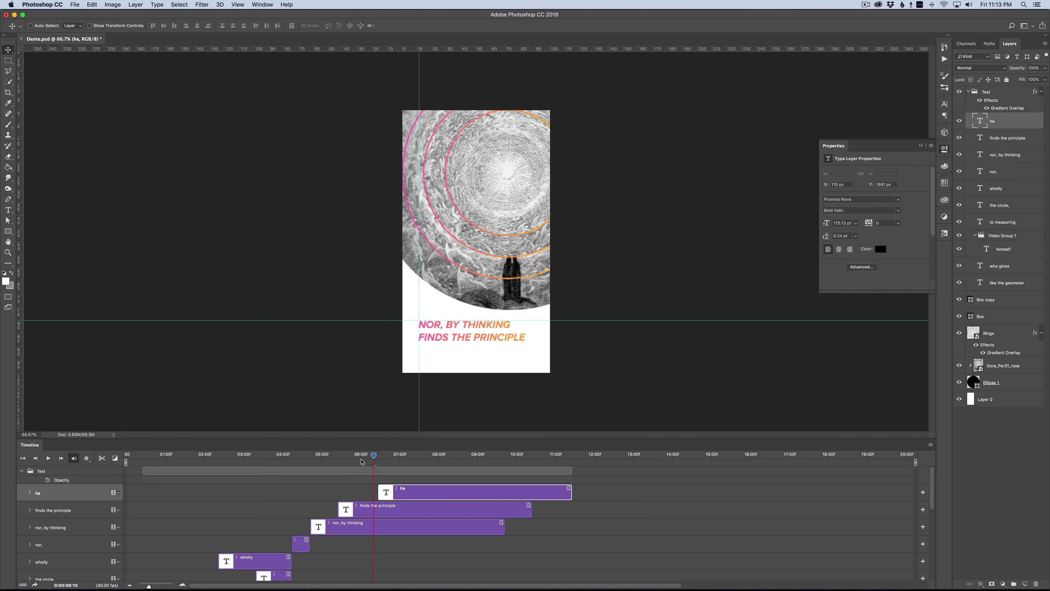
key(space)
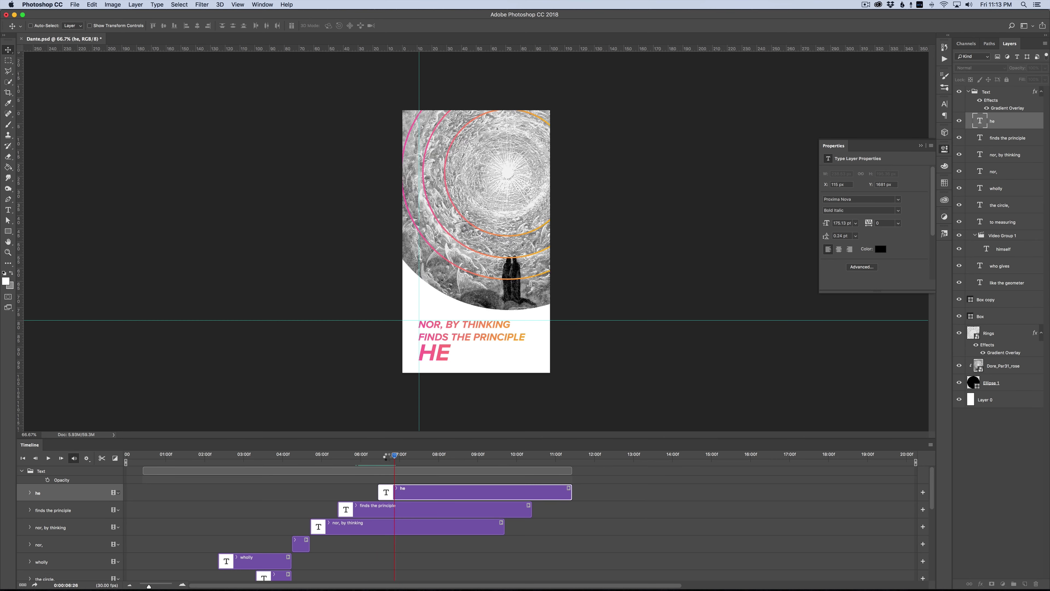
click(391, 456)
drag(391, 456, 388, 456)
drag(572, 495, 387, 494)
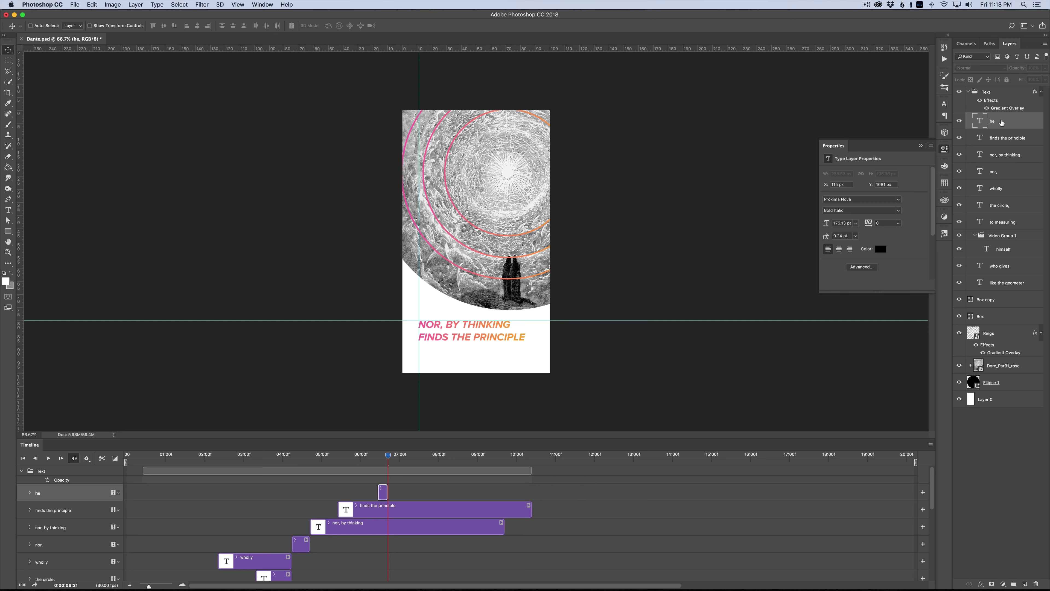
Step: Duplicate the "he" layer at 0:00:06:21 and extend the copy's text to "he needs"
key(super+j)
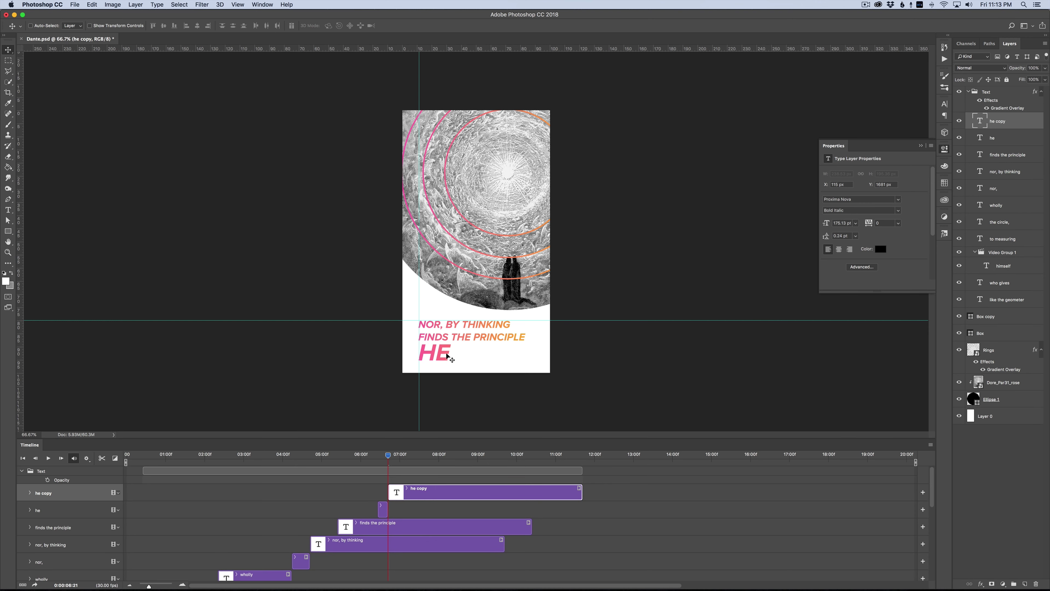
key(t)
click(453, 350)
text(NEEDS)
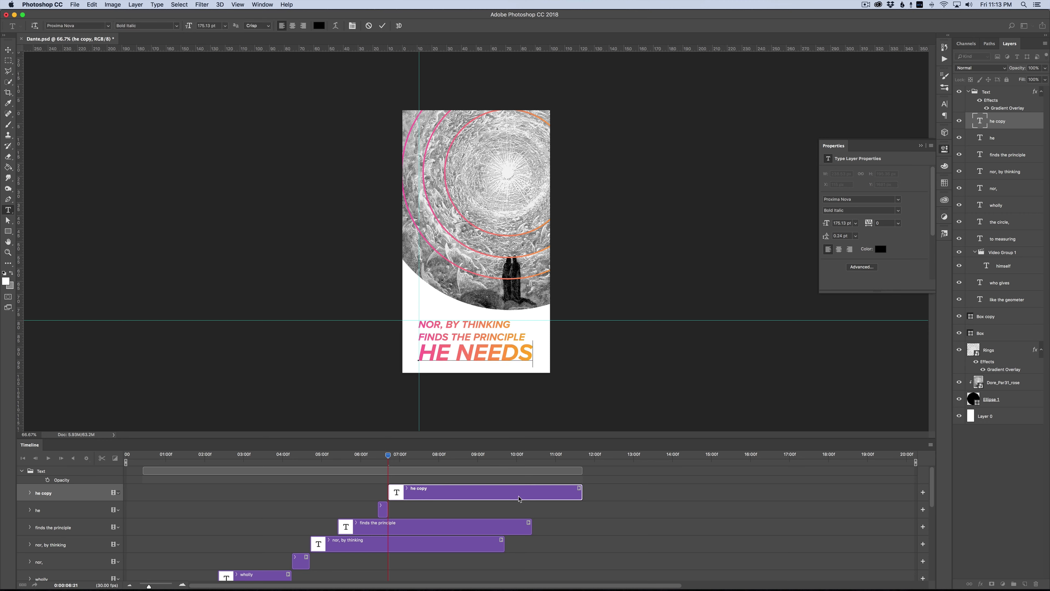
click(622, 529)
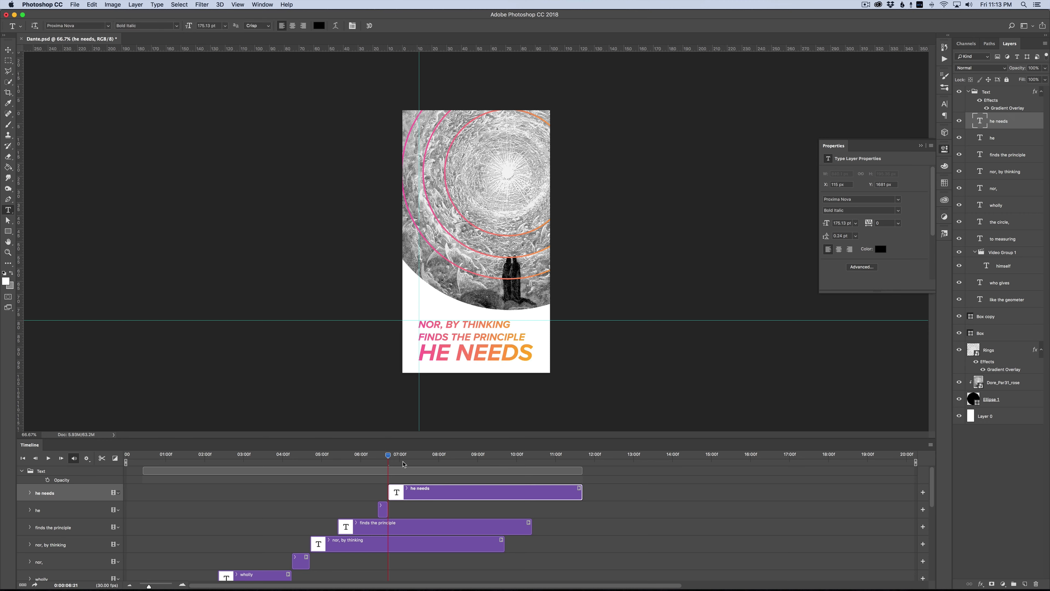
Step: Play back the third phrase to check the timing of its text clips
drag(403, 463, 302, 473)
key(space)
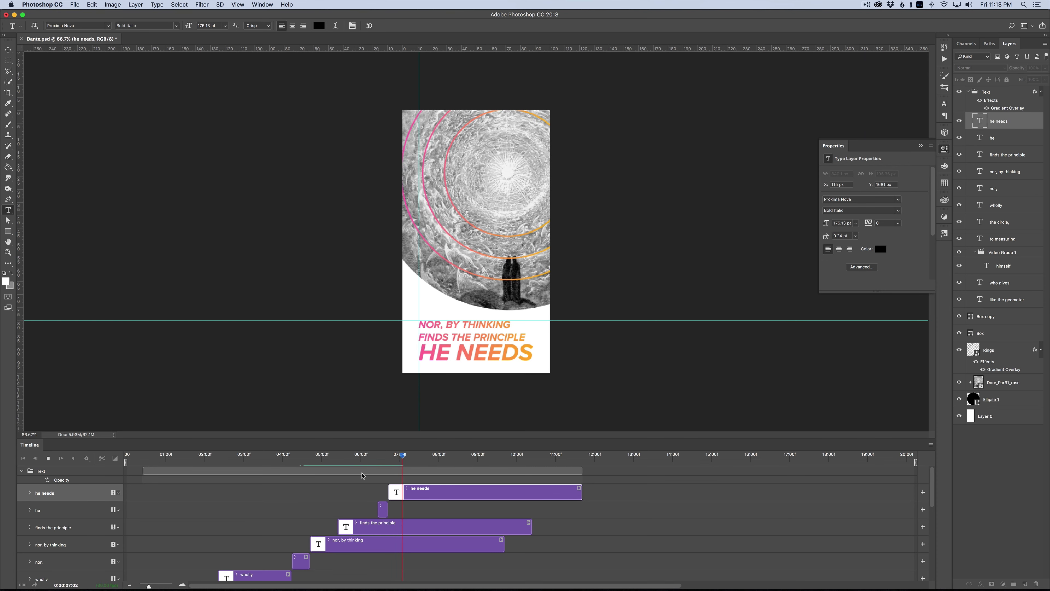
key(space)
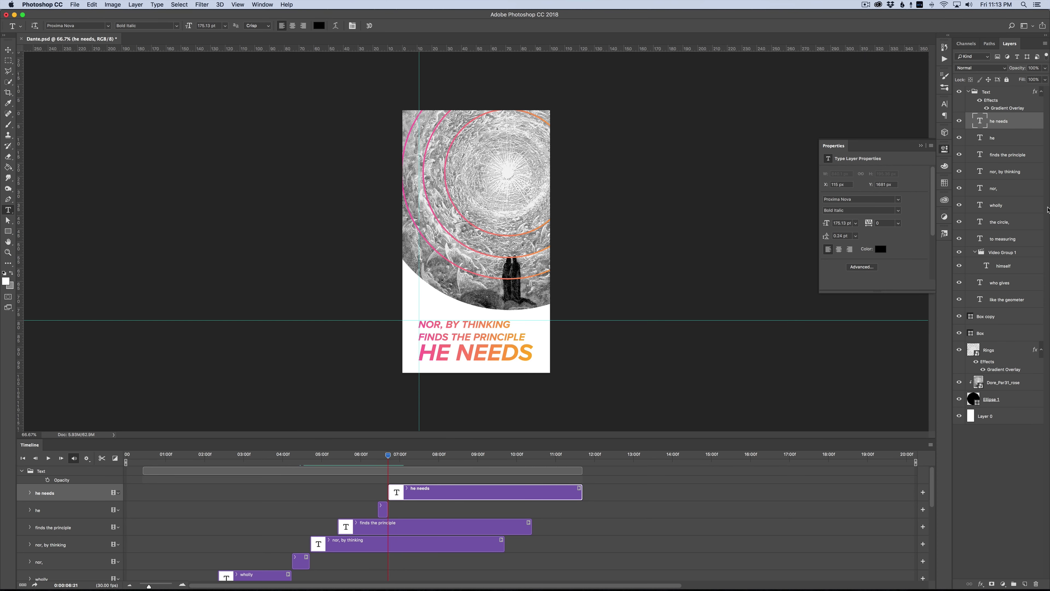
Step: Duplicate the "Box copy" layer at 0:00:06:21, place the copy behind "NEEDS" and narrow it to 600 px wide
click(999, 320)
key(super+j)
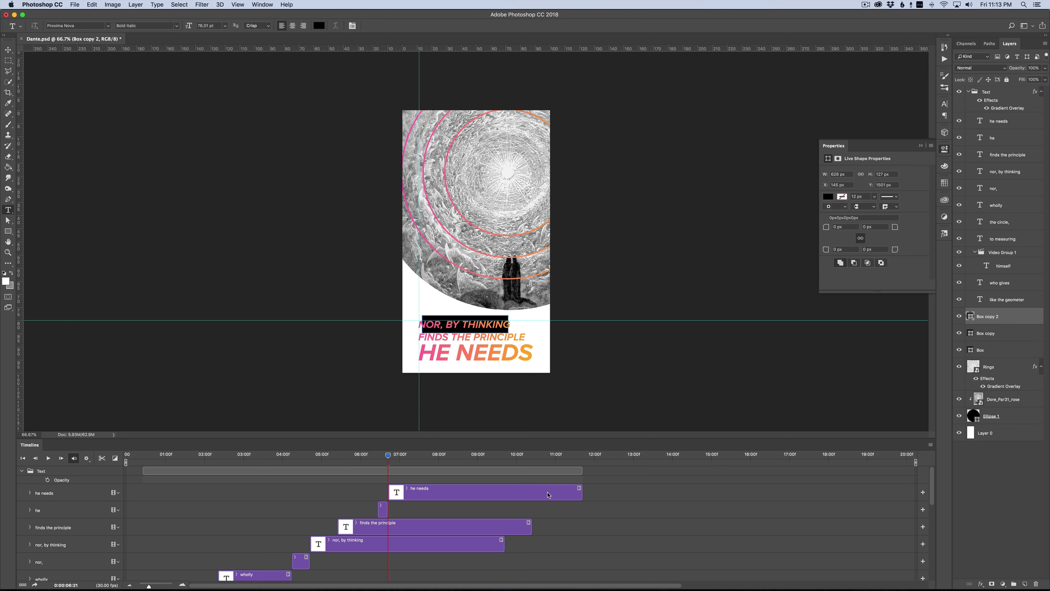
scroll(526, 494, down, 4)
scroll(526, 494, up, 4)
scroll(393, 467, down, 5)
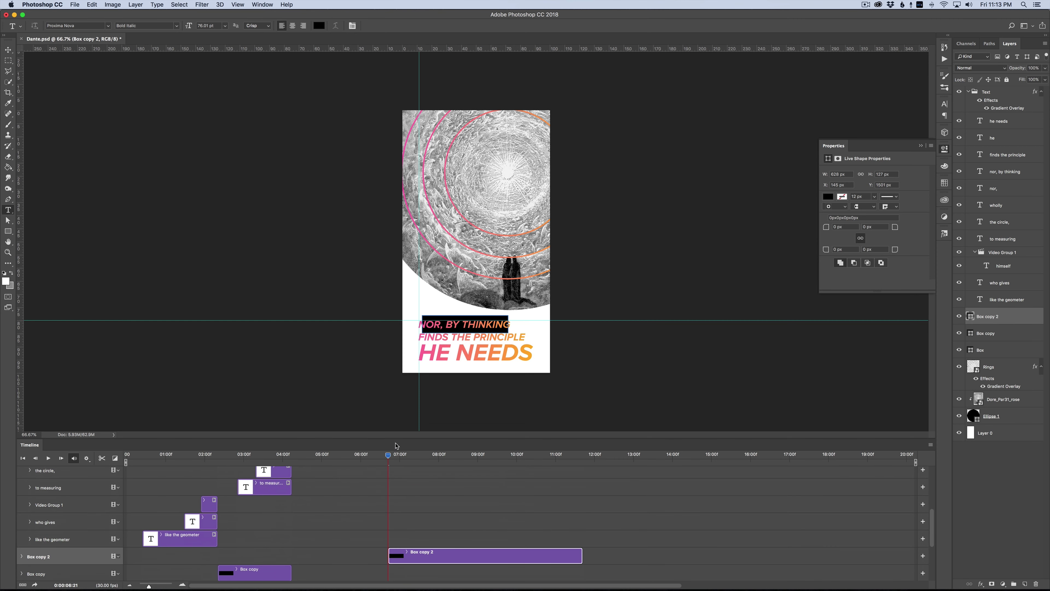
scroll(392, 461, up, 5)
scroll(393, 476, down, 8)
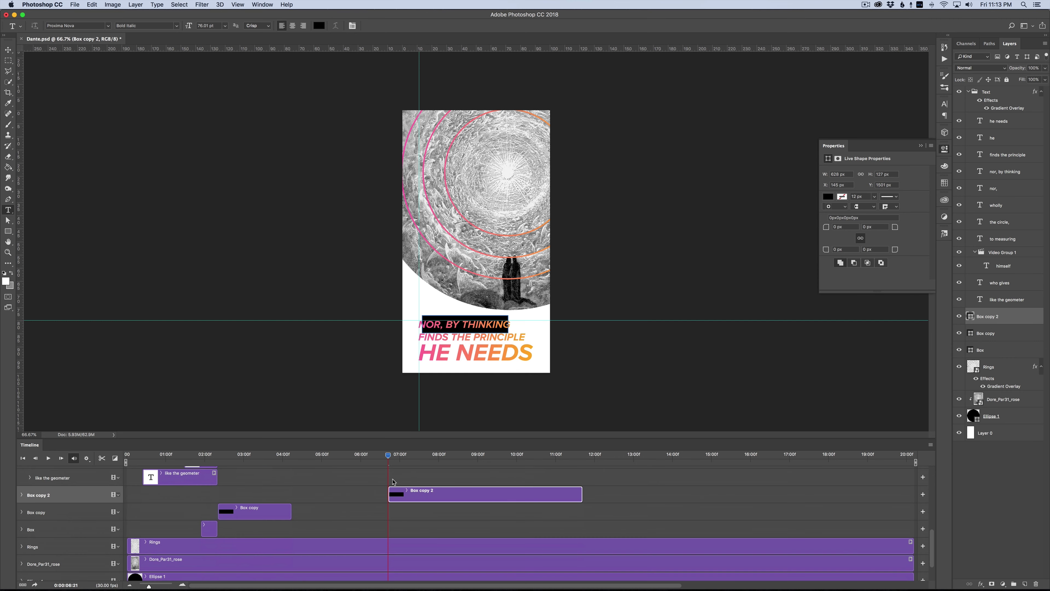
key(v)
drag(470, 331, 536, 354)
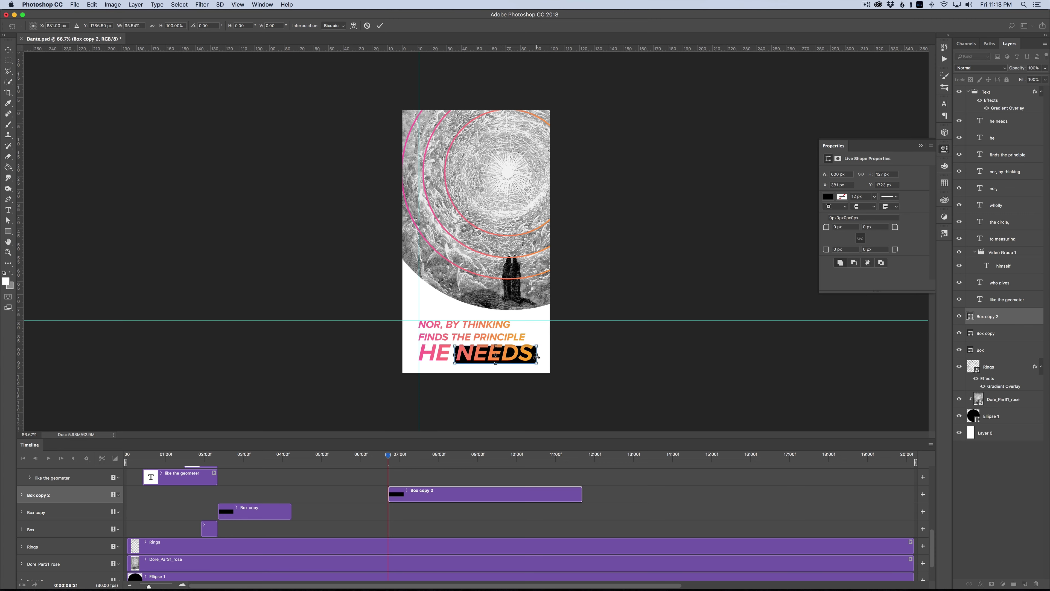
click(497, 481)
Step: Play back the whole animation from the start to check all three phrases
scroll(497, 480, up, 10)
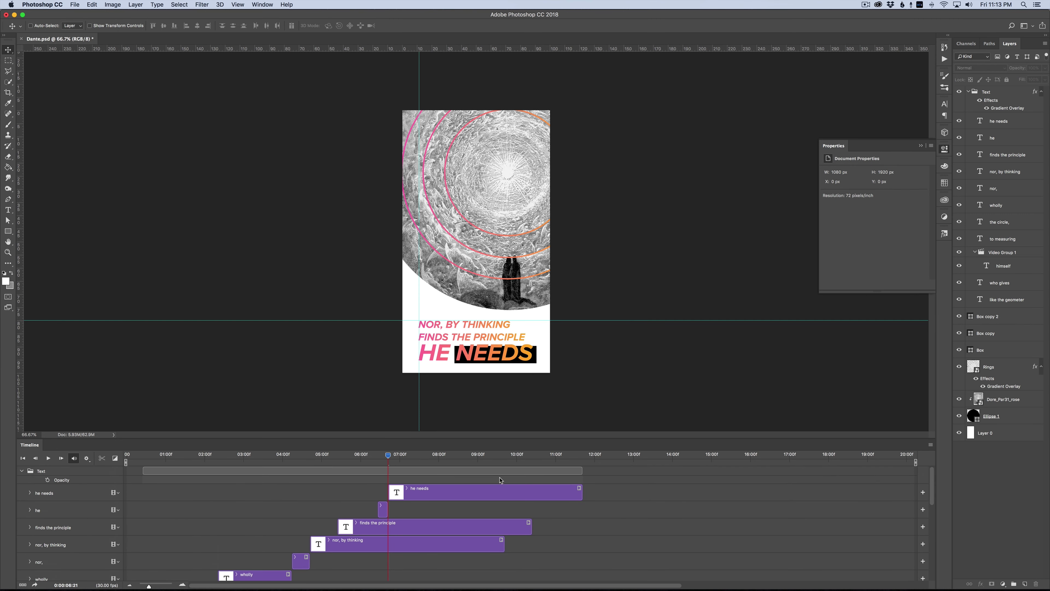
key(Home)
key(space)
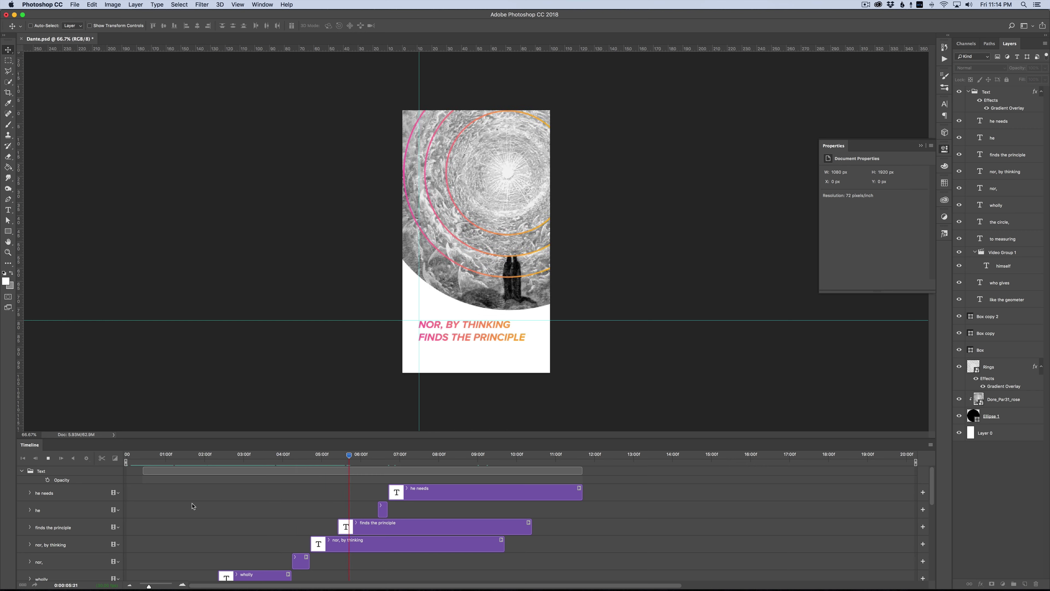
key(space)
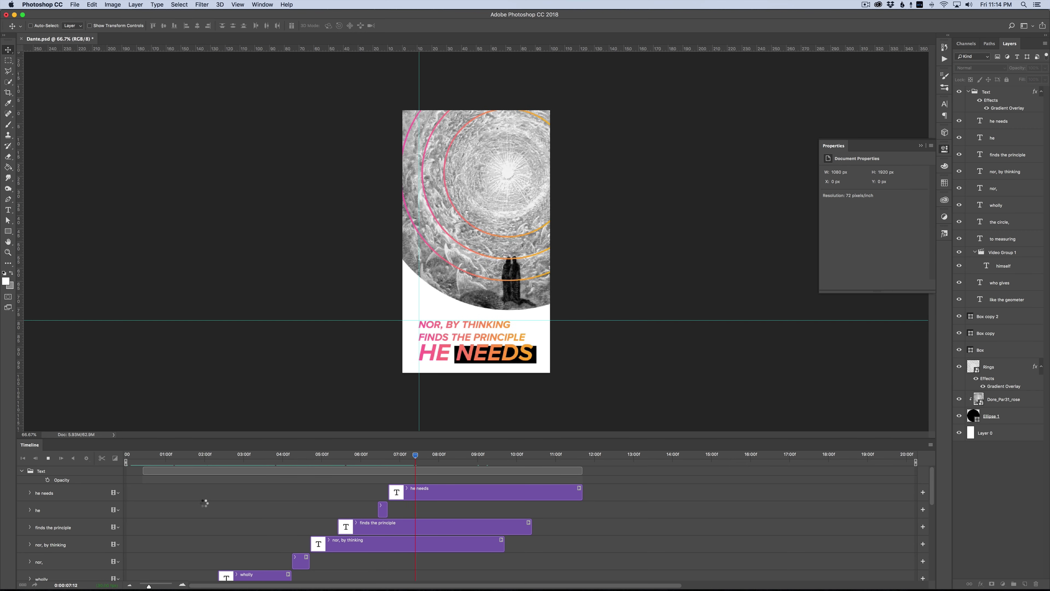